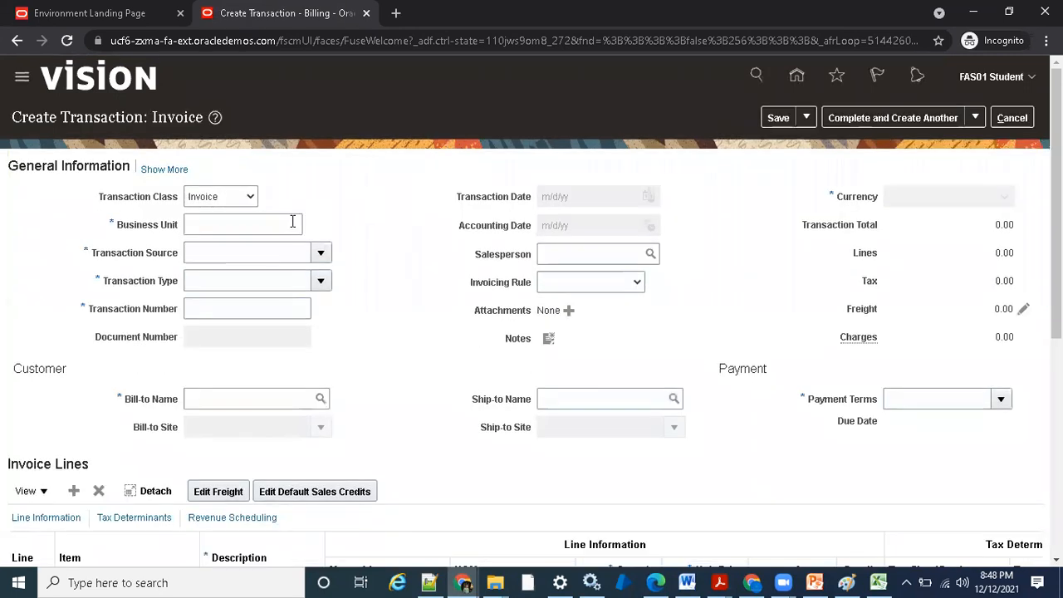
# - Set the invoice's business unit to US1 Business Unit and its bill-to customer to Business World
pyautogui.click(295, 221)
pyautogui.click(278, 282)
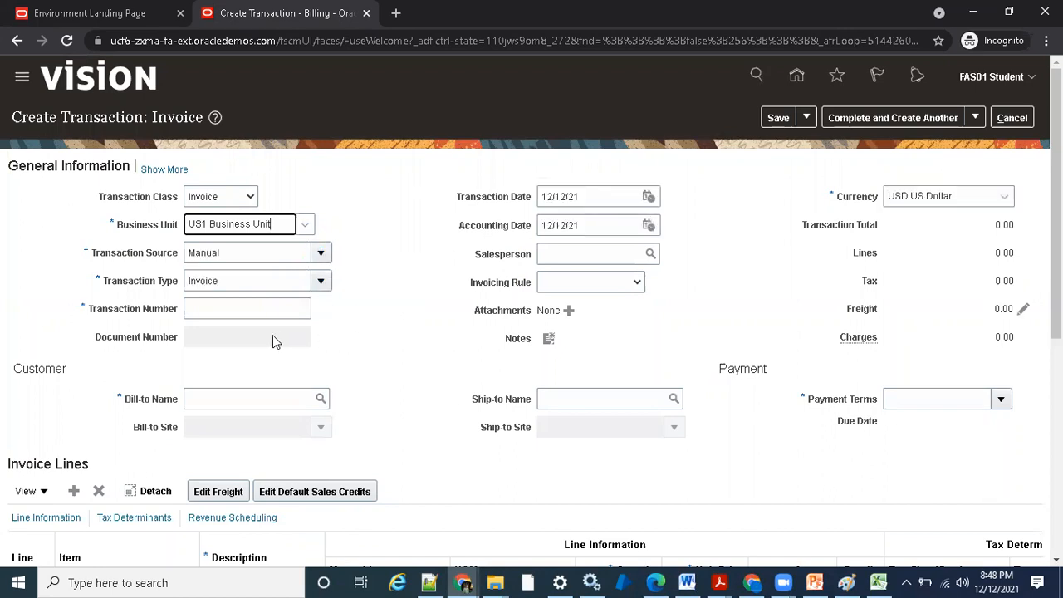
pyautogui.click(293, 395)
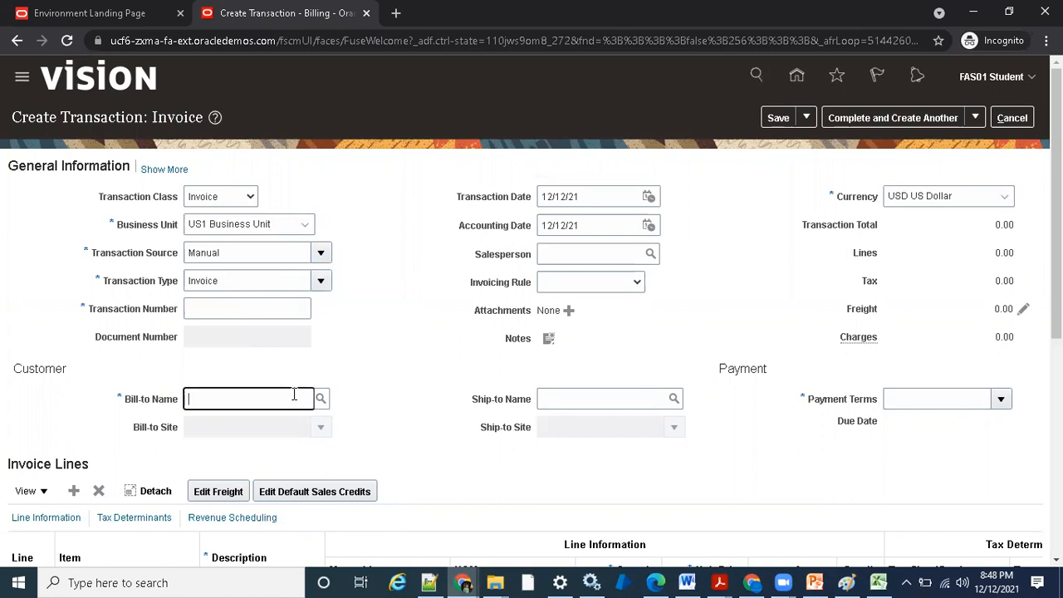
pyautogui.write('Business')
pyautogui.press('Tab')
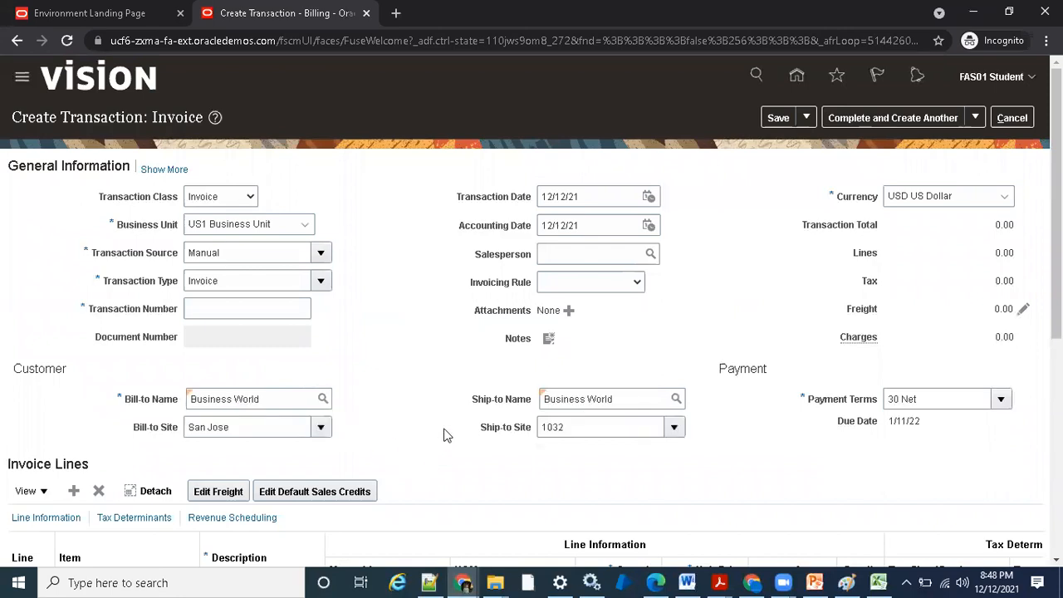
# - Fill in invoice line 1 with description Test100, quantity 1 and unit price 1000
pyautogui.scroll(-1, 445, 435)
pyautogui.click(271, 520)
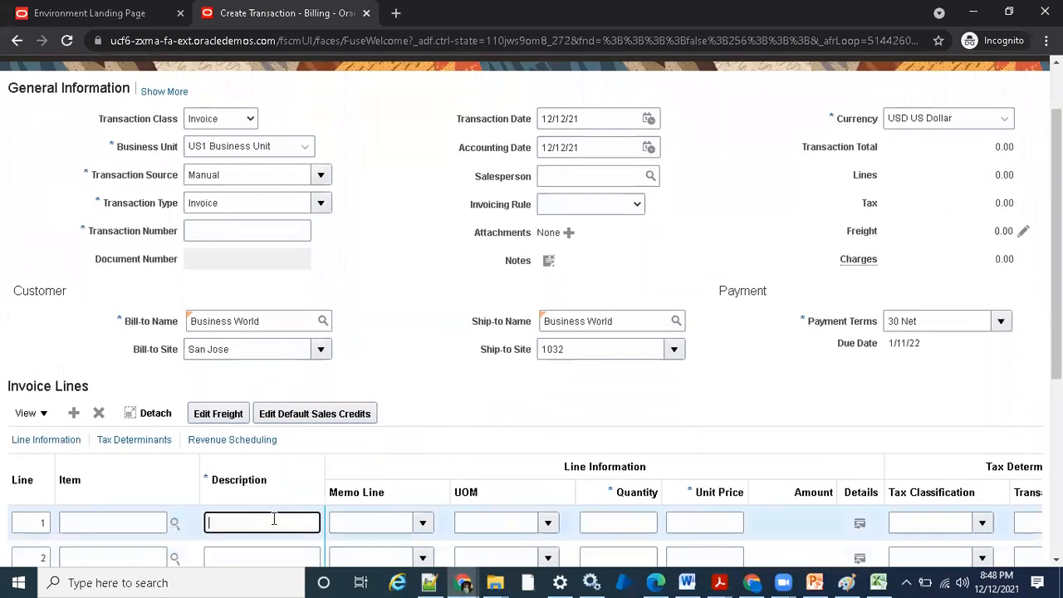
pyautogui.write('Test100')
pyautogui.press('Tab')
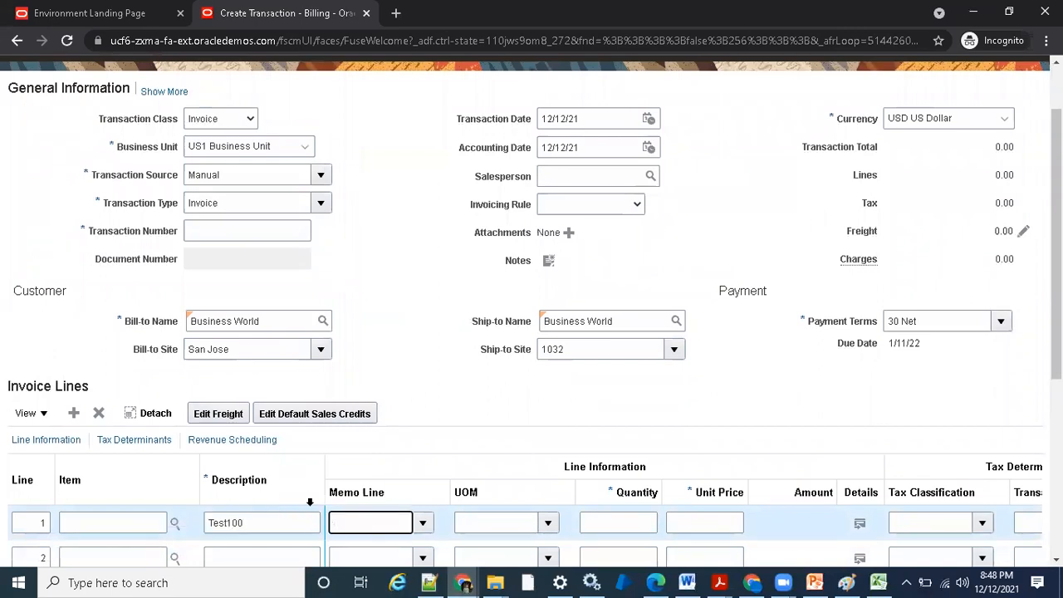
pyautogui.click(642, 519)
pyautogui.write('1')
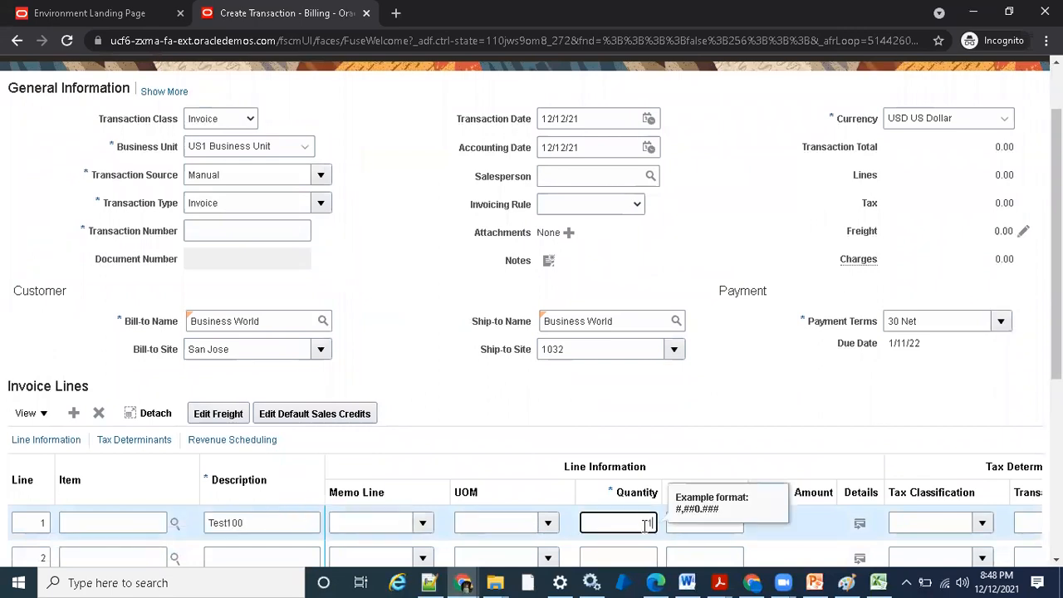
pyautogui.press('Tab')
pyautogui.write('10')
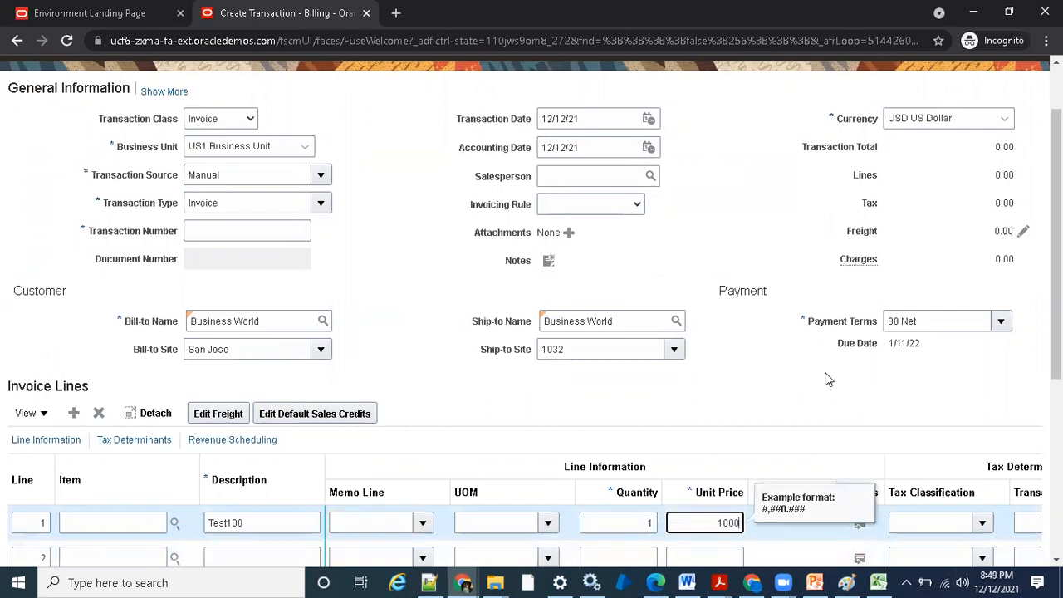
pyautogui.press('Tab')
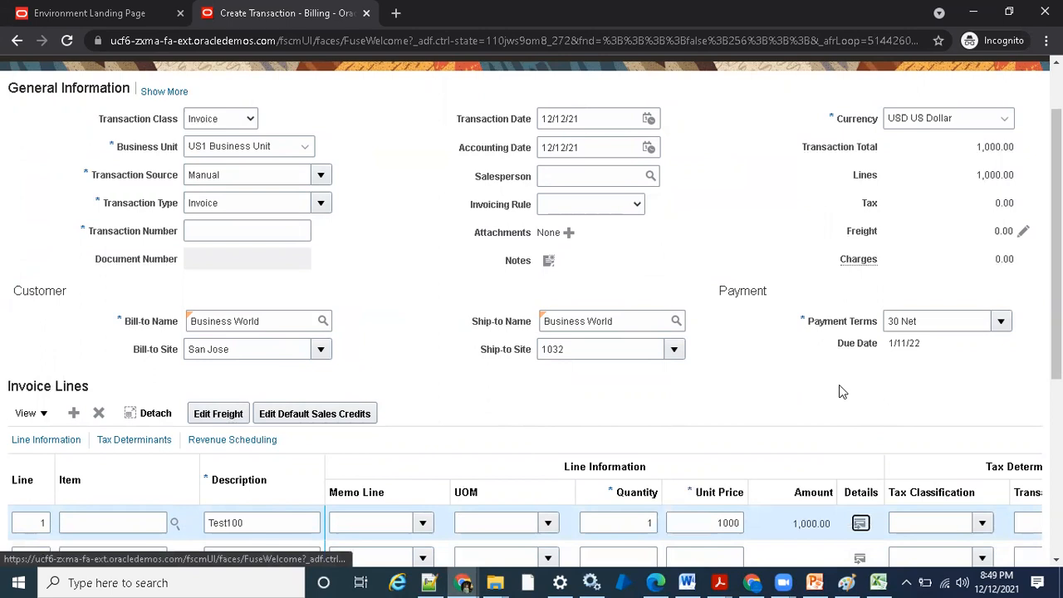
# - Complete the invoice and review the completed transaction
pyautogui.scroll(2, 861, 372)
pyautogui.click(974, 119)
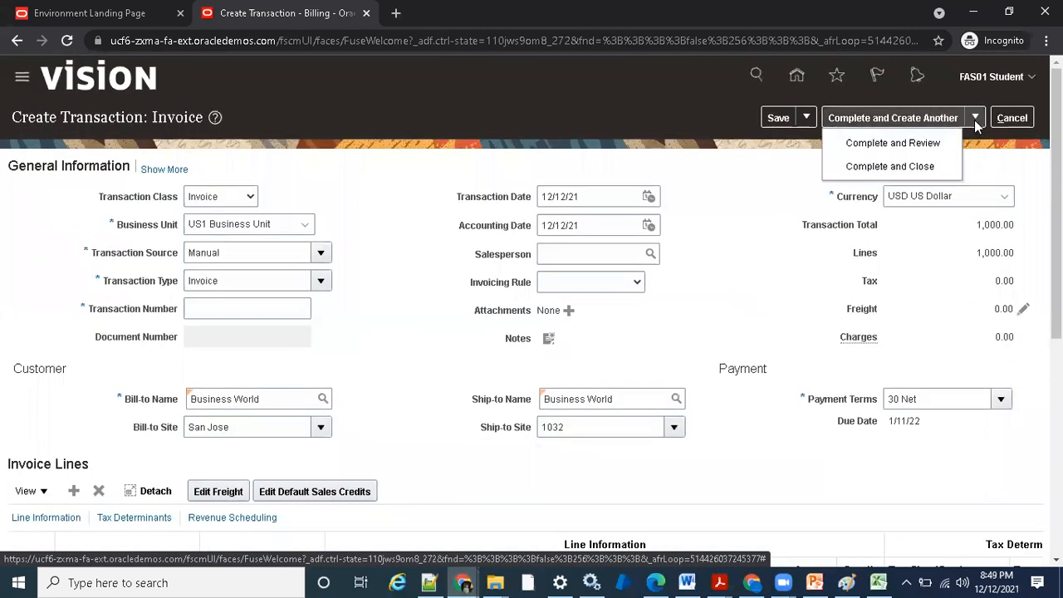
pyautogui.click(855, 143)
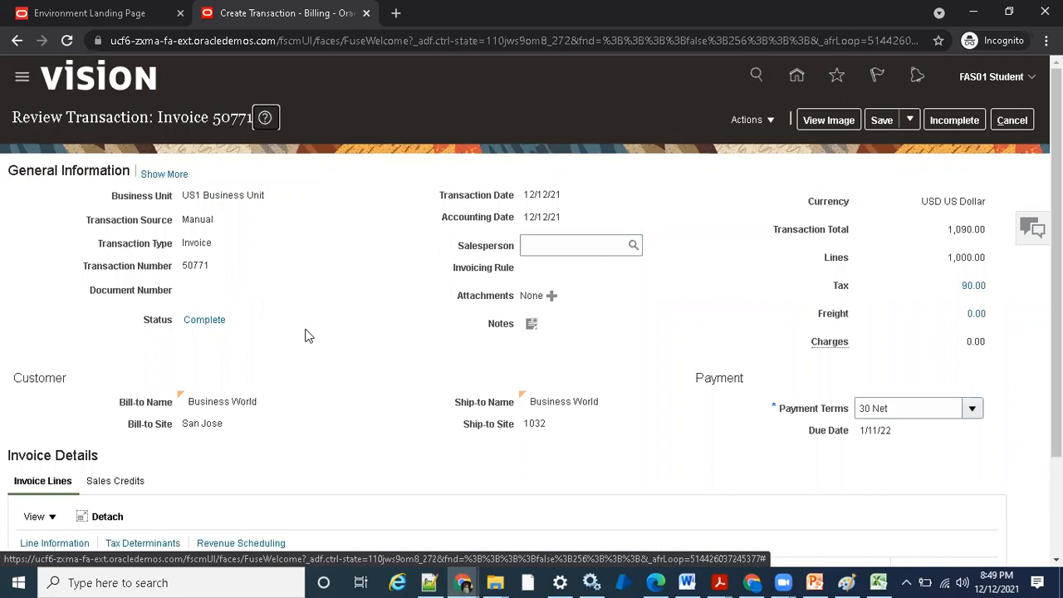
pyautogui.scroll(-2, 308, 337)
pyautogui.scroll(2, 315, 337)
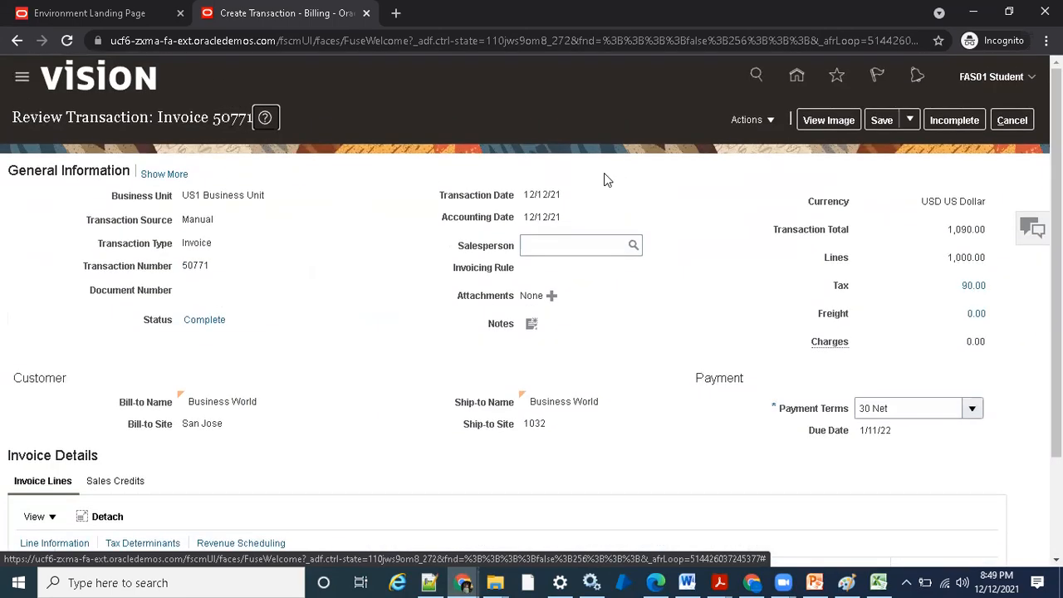
# - Open the invoice's adjustments and start a new one with the receivables activity Adjustment (Bad Debt)
pyautogui.click(755, 121)
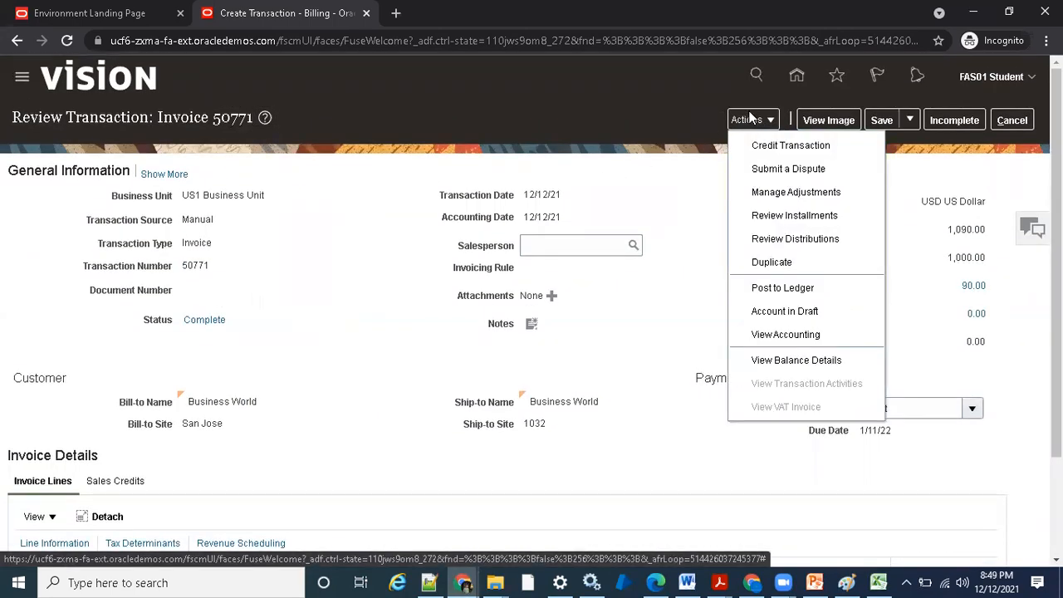
pyautogui.click(774, 195)
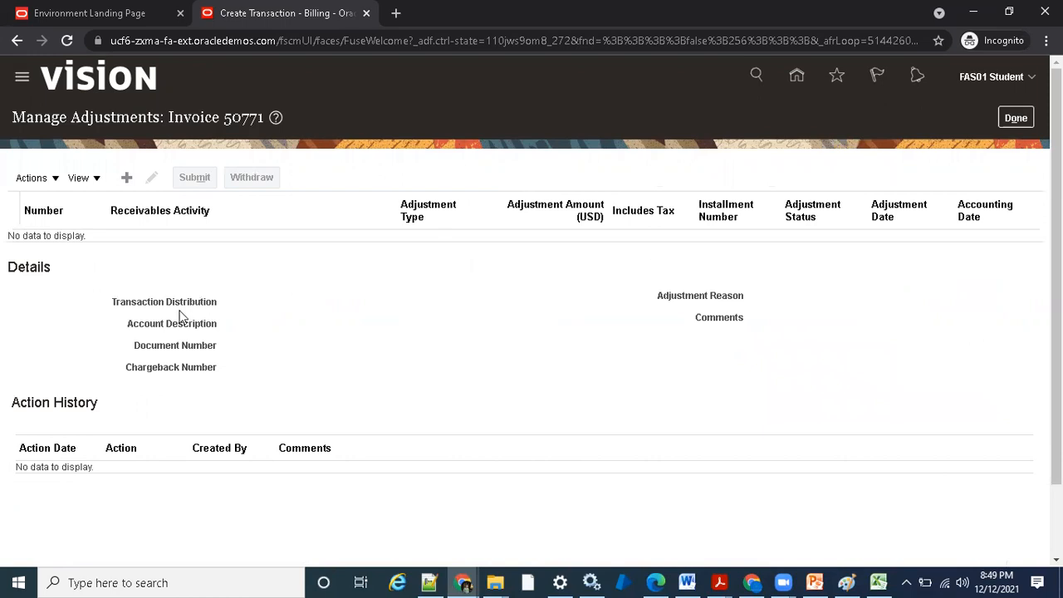
pyautogui.click(123, 182)
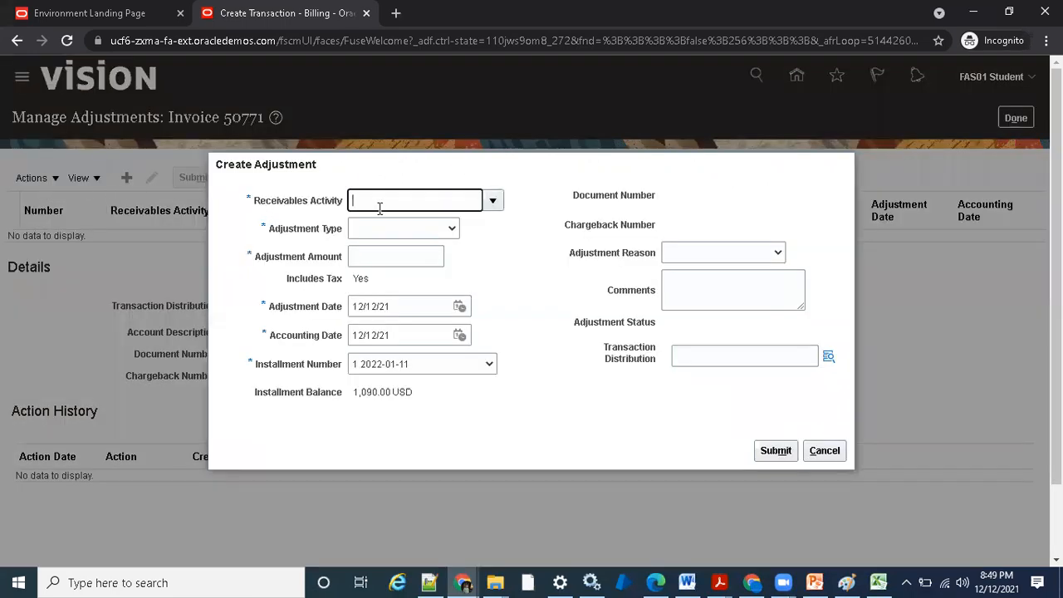
pyautogui.click(492, 200)
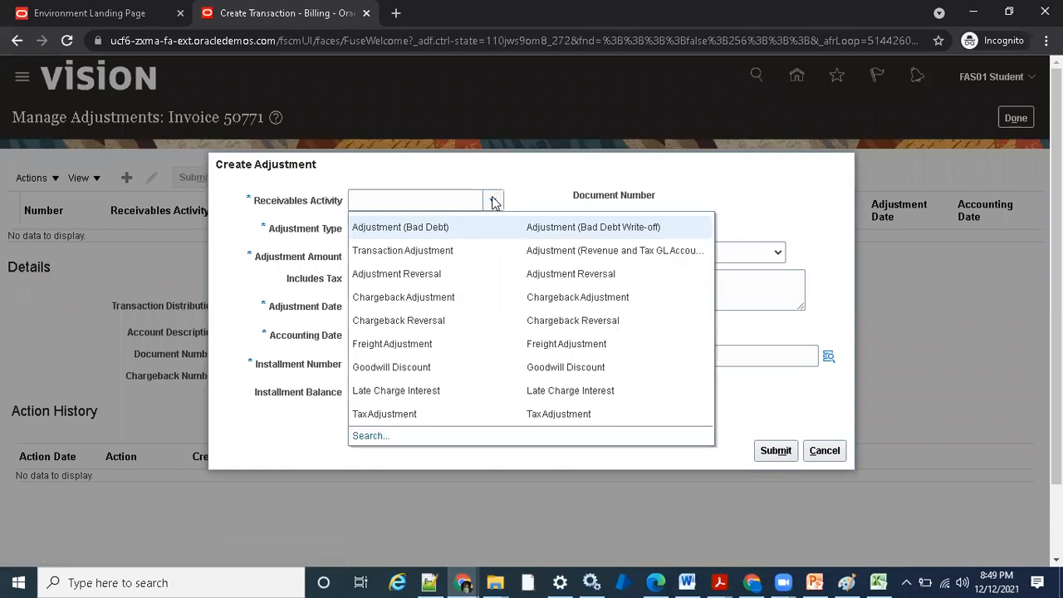
pyautogui.click(404, 227)
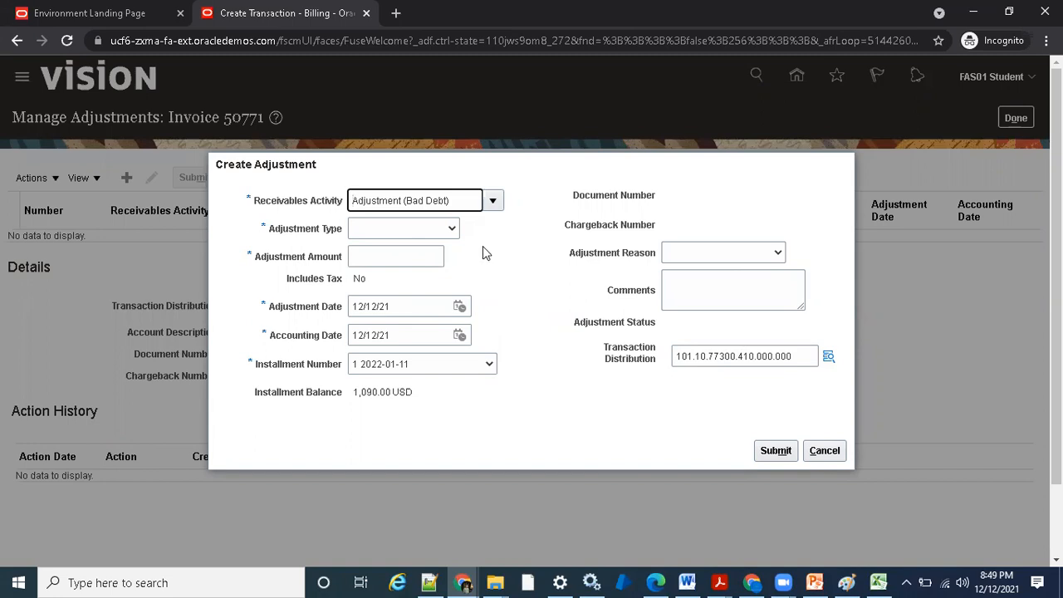
# - Set the adjustment type to Line Adjustments and the adjustment amount to 110
pyautogui.click(448, 230)
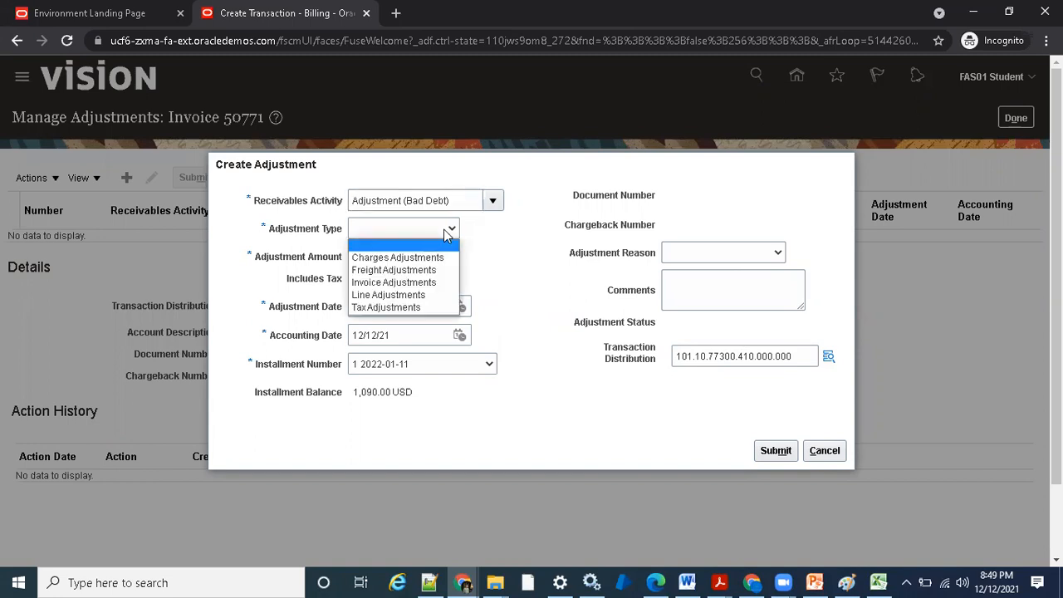
pyautogui.click(439, 296)
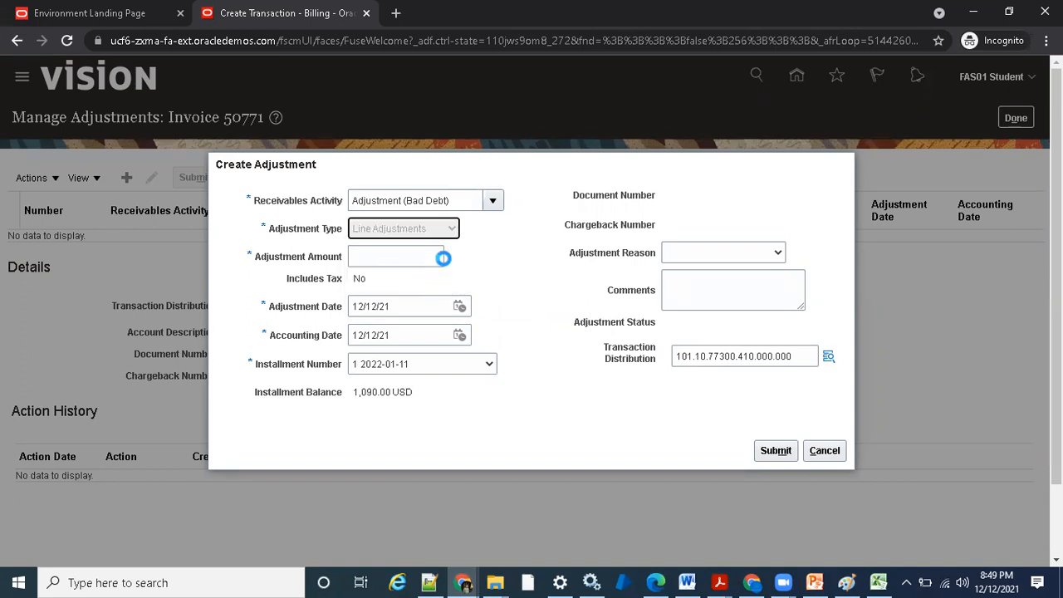
pyautogui.click(428, 257)
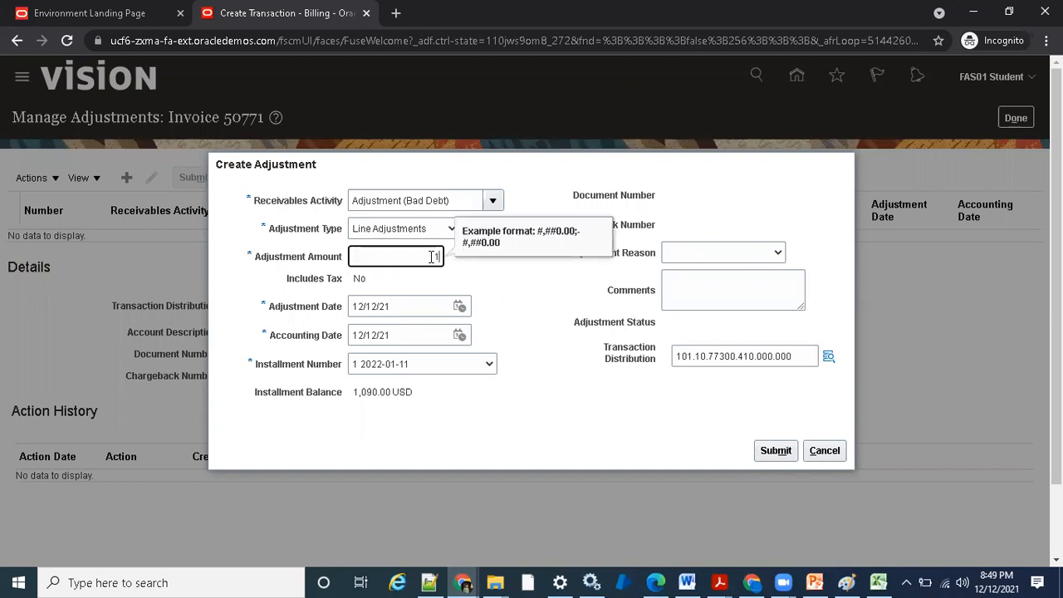
pyautogui.write('110')
pyautogui.press('Tab')
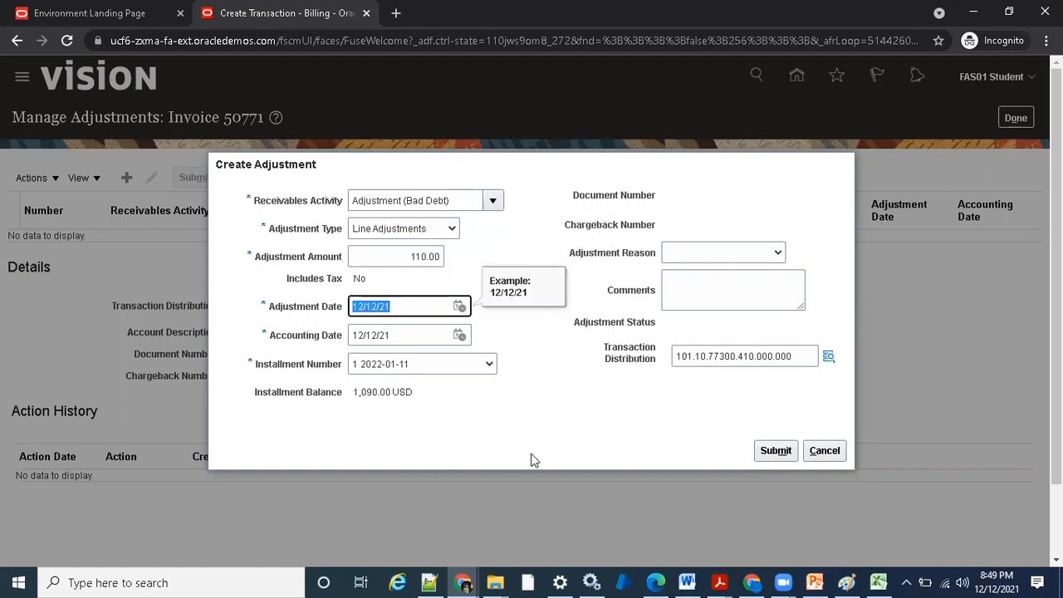
# - Choose Discount as the adjustment reason, submit the adjustment, then read and dismiss the resulting message
pyautogui.click(735, 252)
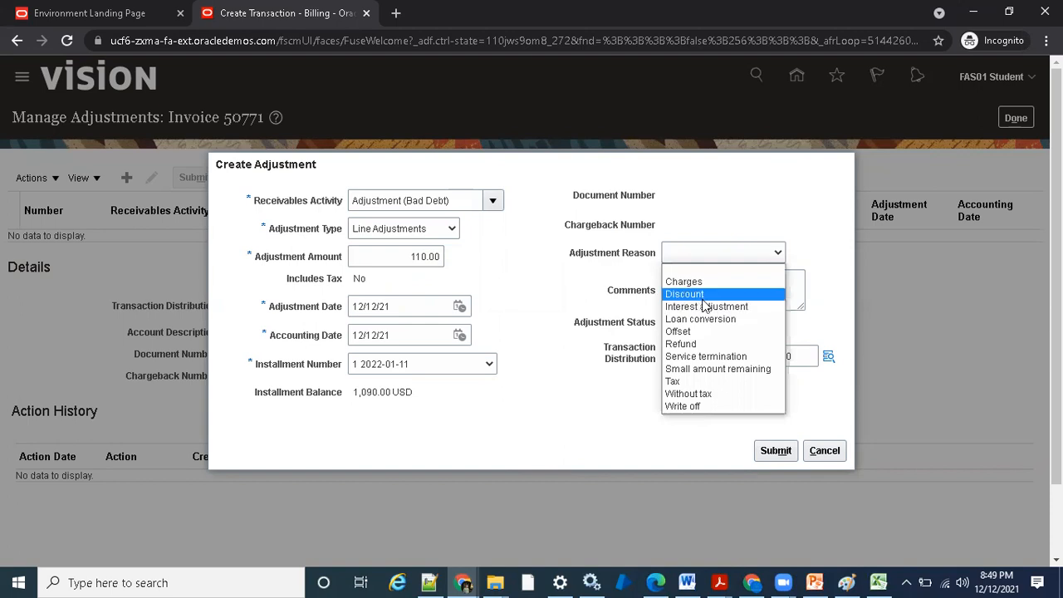
pyautogui.click(704, 297)
pyautogui.click(765, 450)
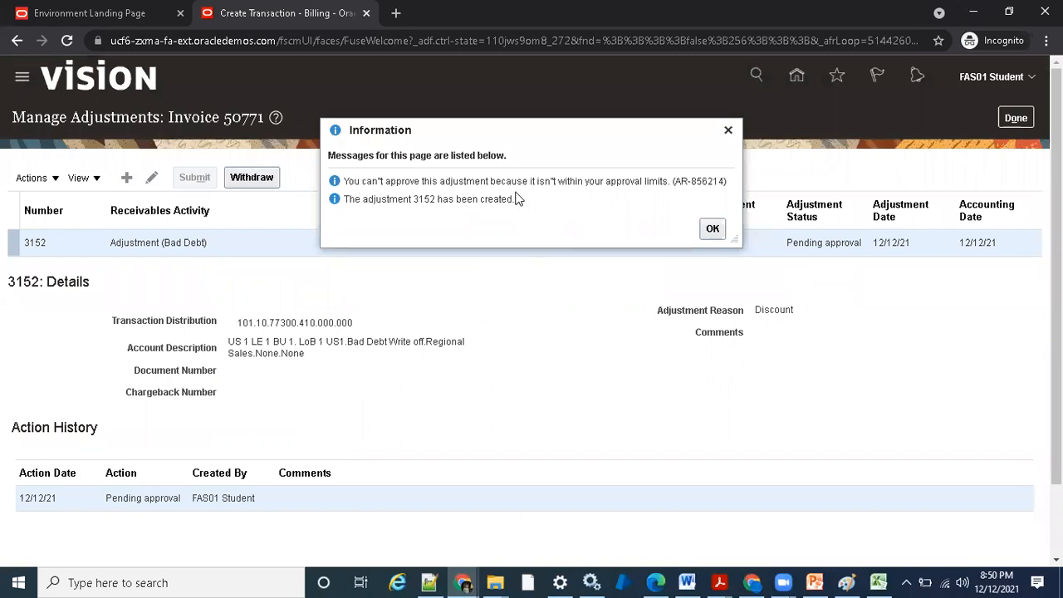
pyautogui.moveTo(349, 181); pyautogui.dragTo(413, 182)
pyautogui.click(372, 182)
pyautogui.moveTo(672, 181); pyautogui.dragTo(712, 182)
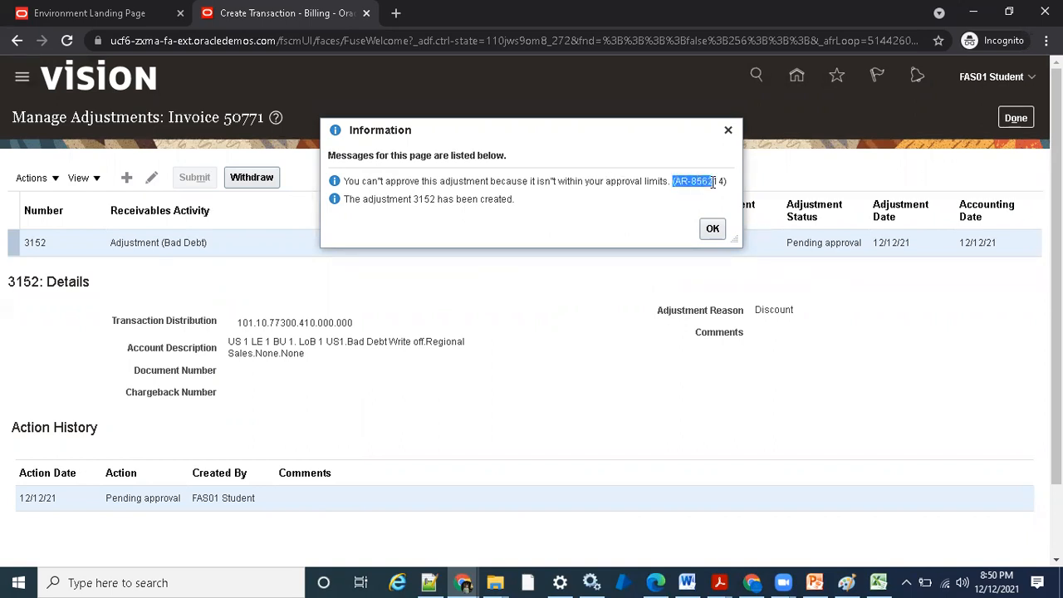
pyautogui.click(711, 228)
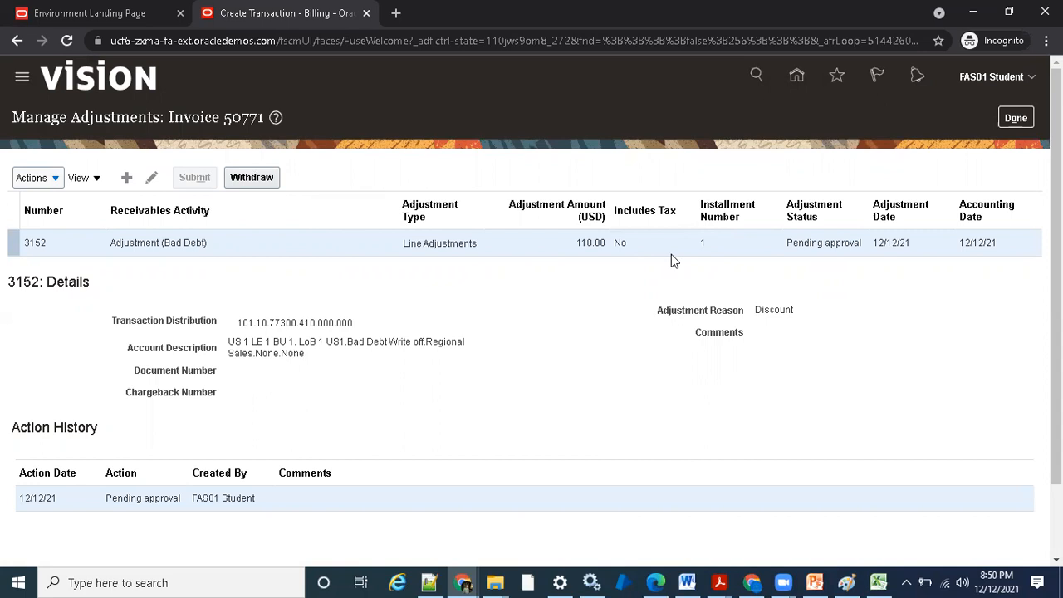
# - Start a second adjustment with activity Adjustment (Bad Debt), type Line Adjustments and amount 90
pyautogui.click(125, 177)
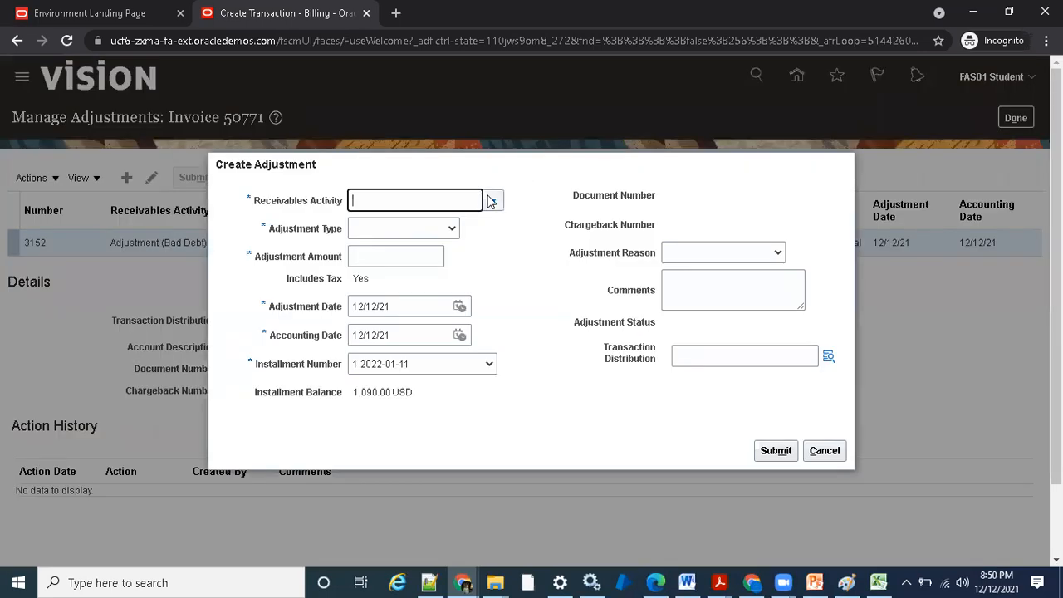
pyautogui.click(491, 202)
pyautogui.click(438, 228)
pyautogui.click(403, 230)
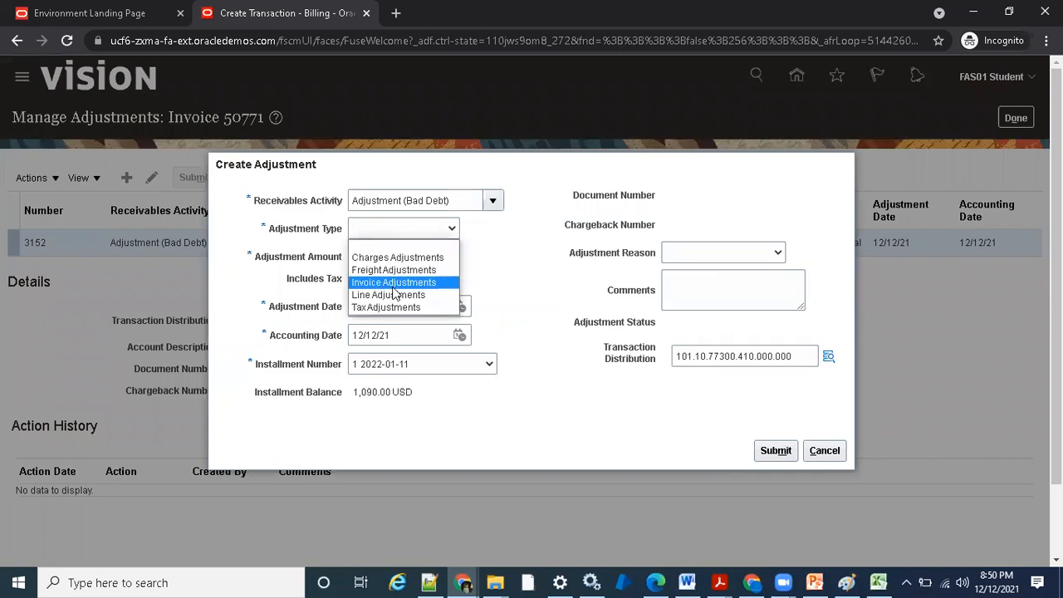
pyautogui.click(397, 296)
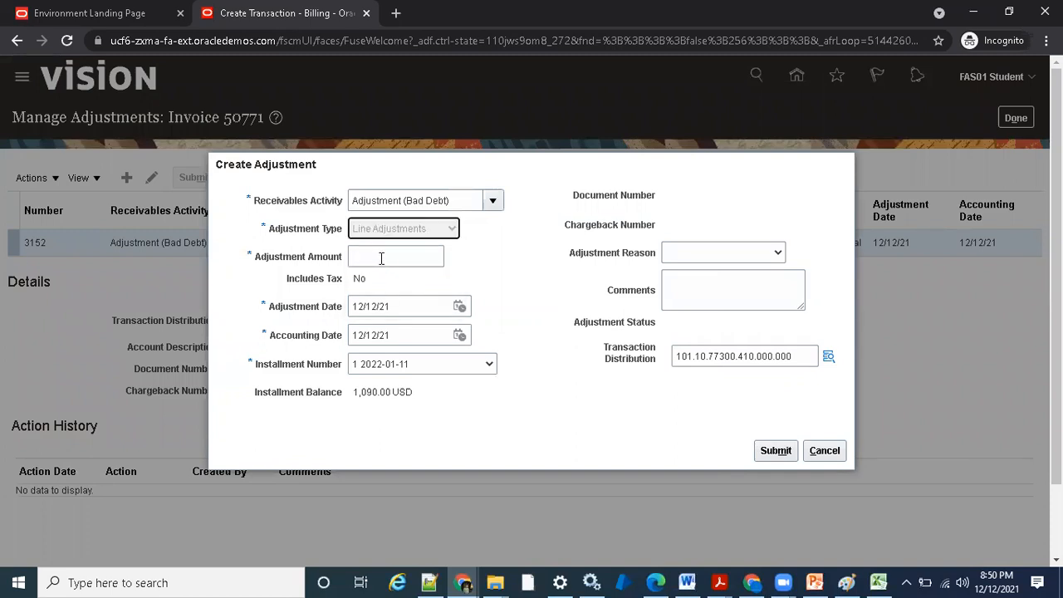
pyautogui.click(384, 255)
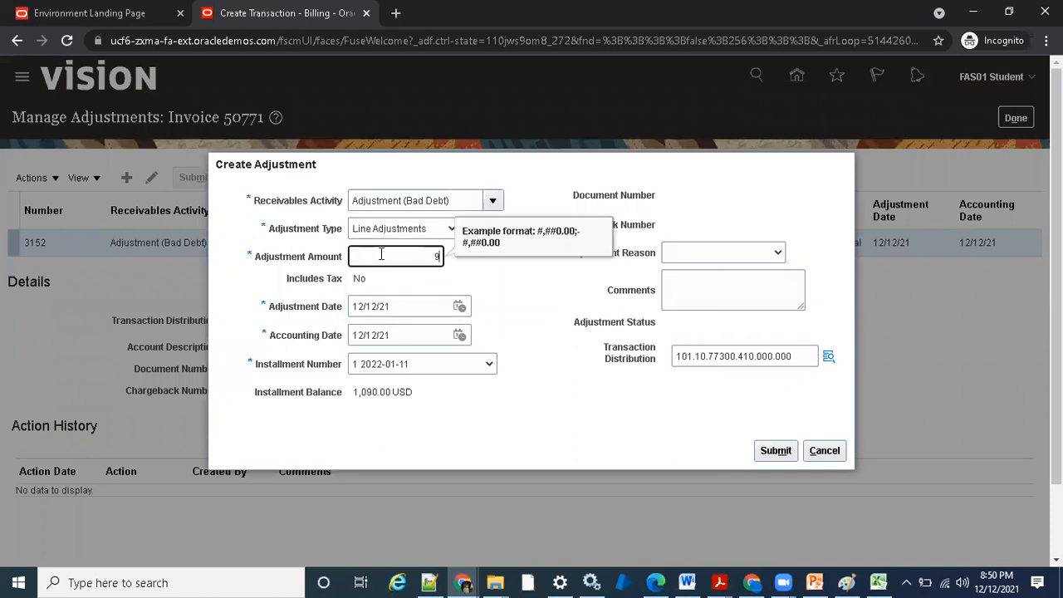
pyautogui.write('90')
pyautogui.press('Tab')
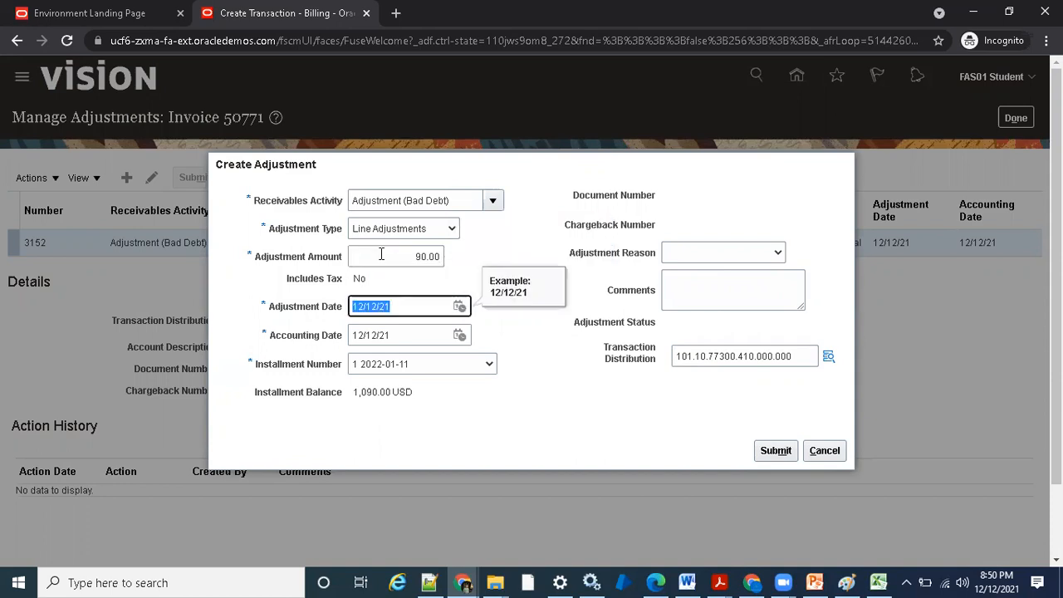
pyautogui.click(385, 255)
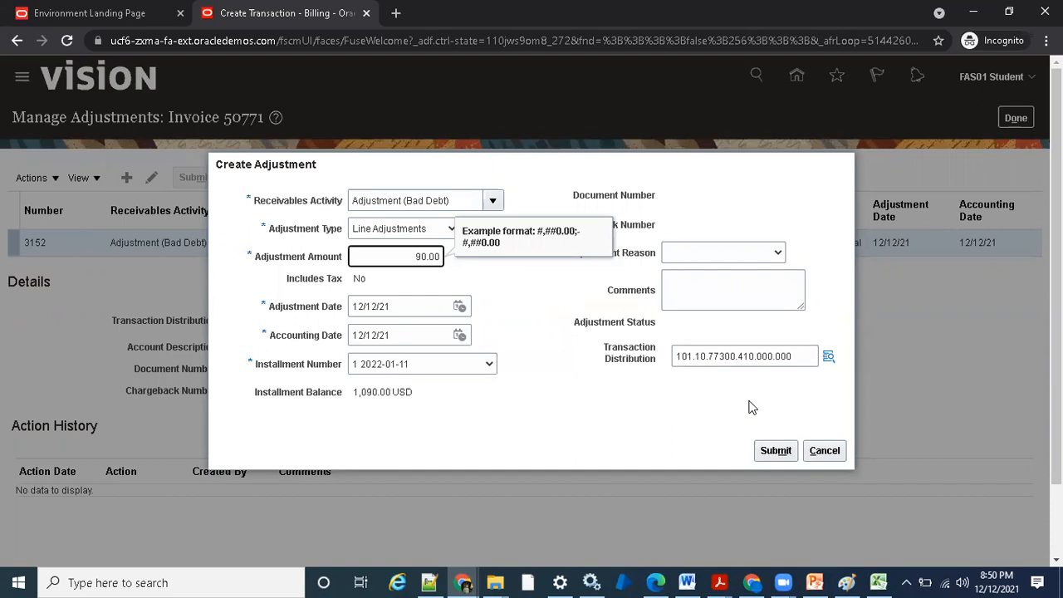
# - Choose Charges as the second adjustment's reason, submit it and dismiss the message
pyautogui.click(745, 252)
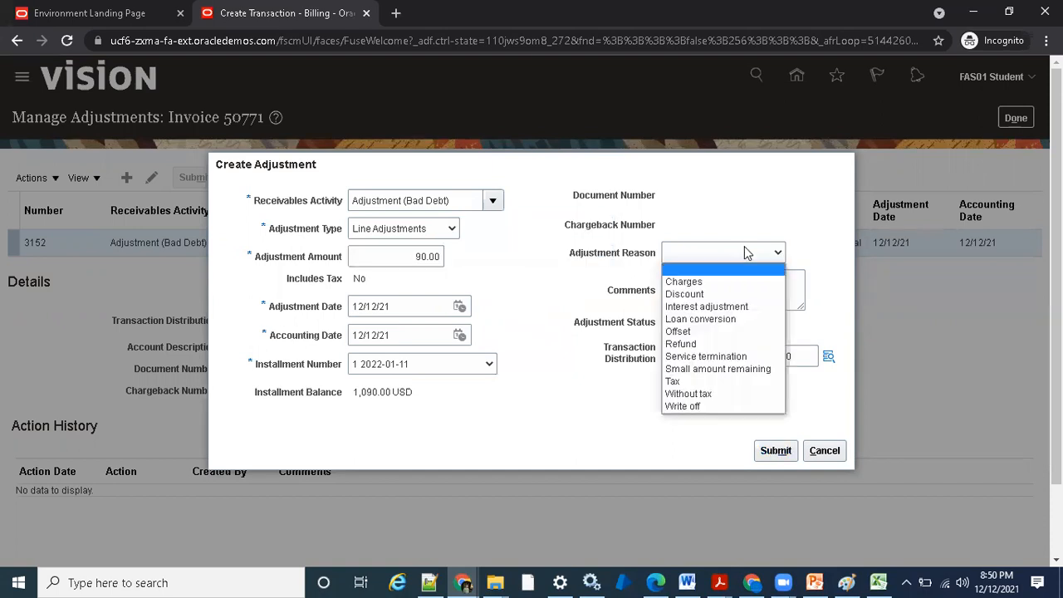
pyautogui.click(725, 282)
pyautogui.click(772, 448)
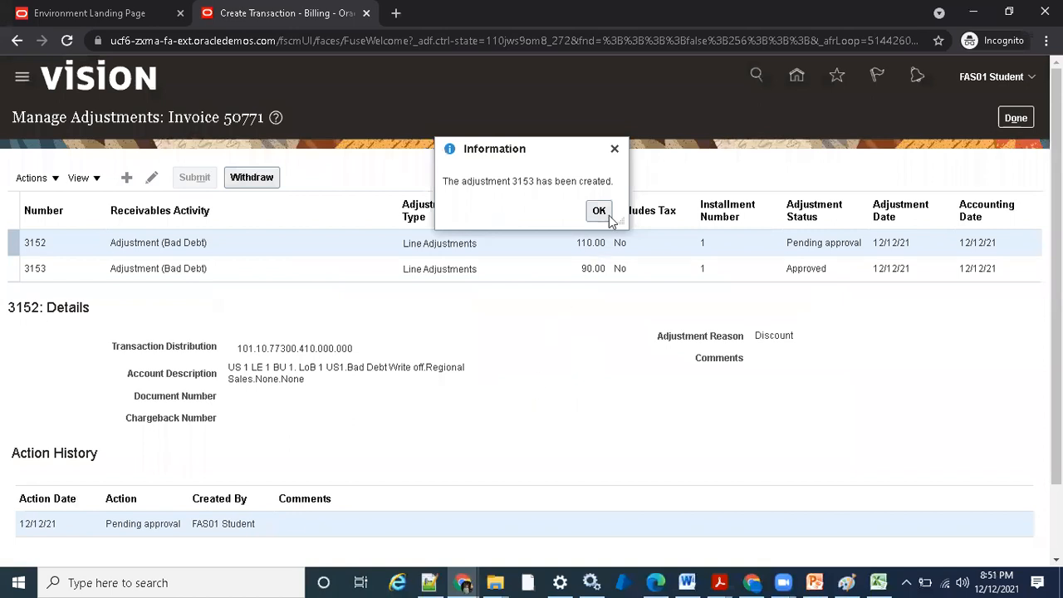
pyautogui.click(598, 211)
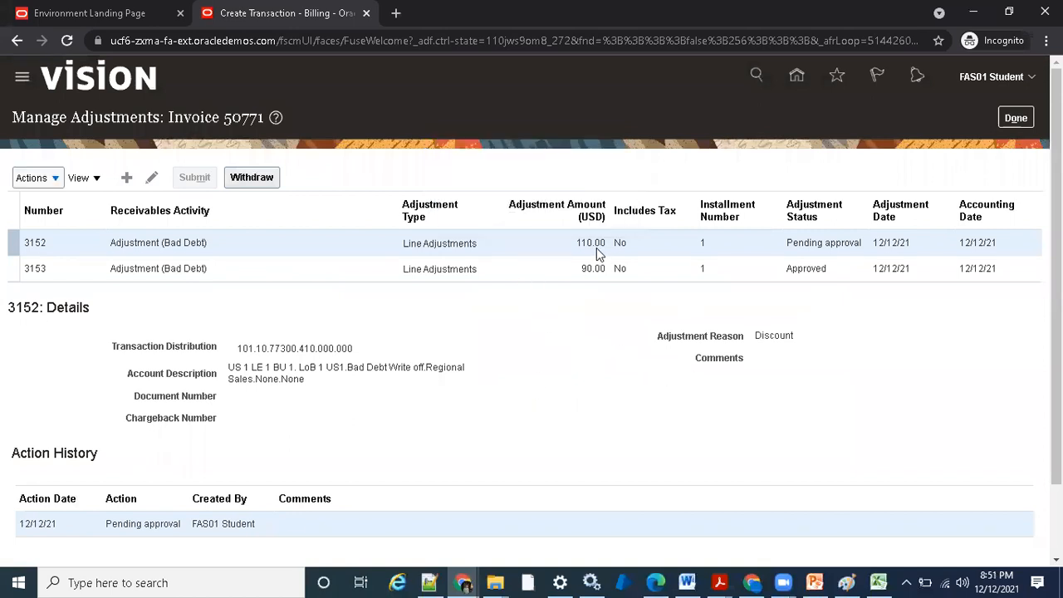
# - Compare the status and details of the 90.00 and 110.00 adjustments
pyautogui.click(582, 268)
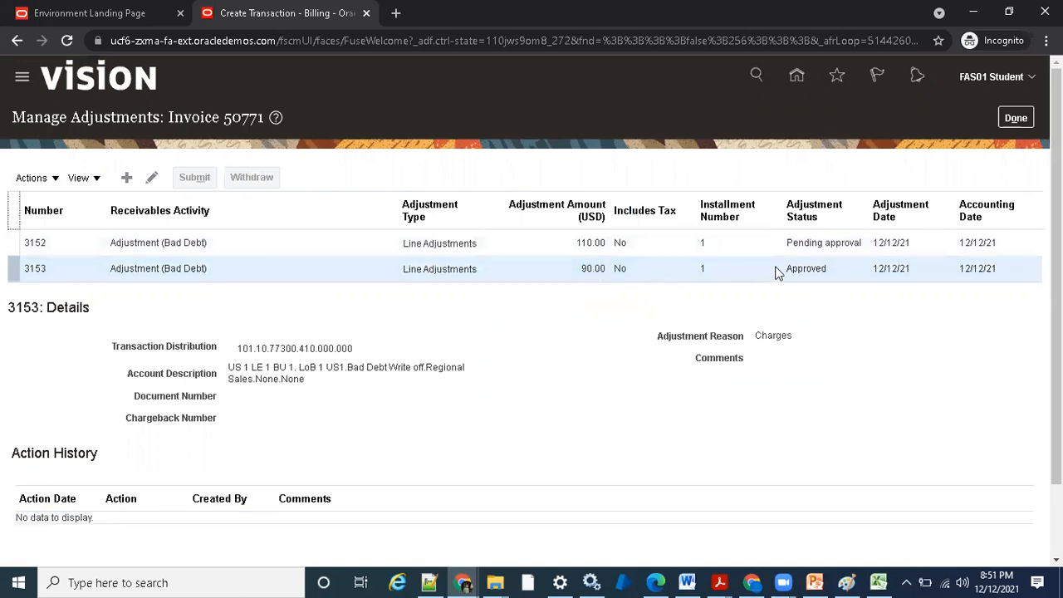
pyautogui.doubleClick(806, 267)
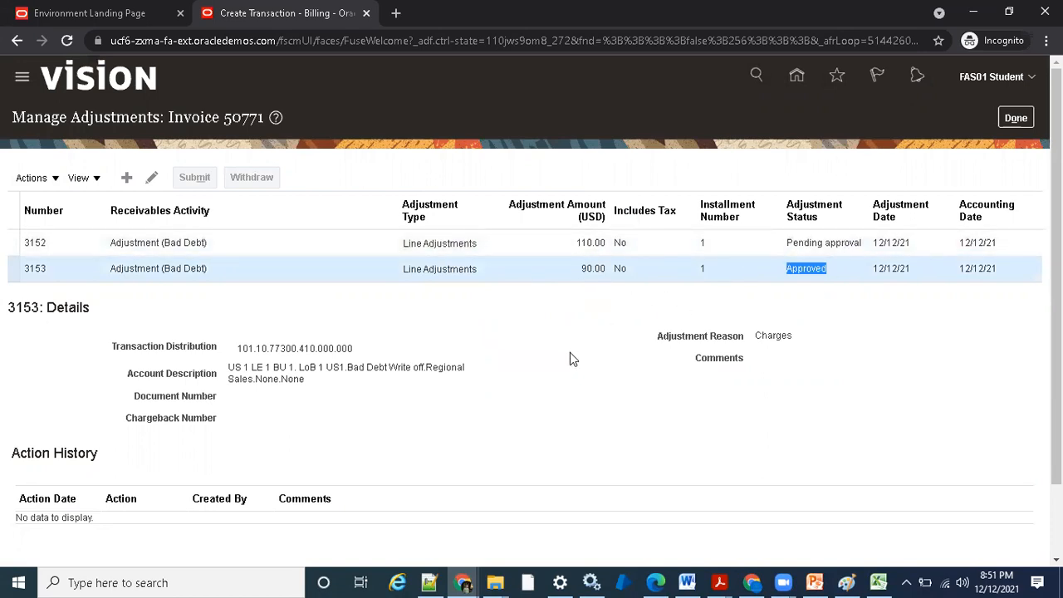
pyautogui.click(539, 244)
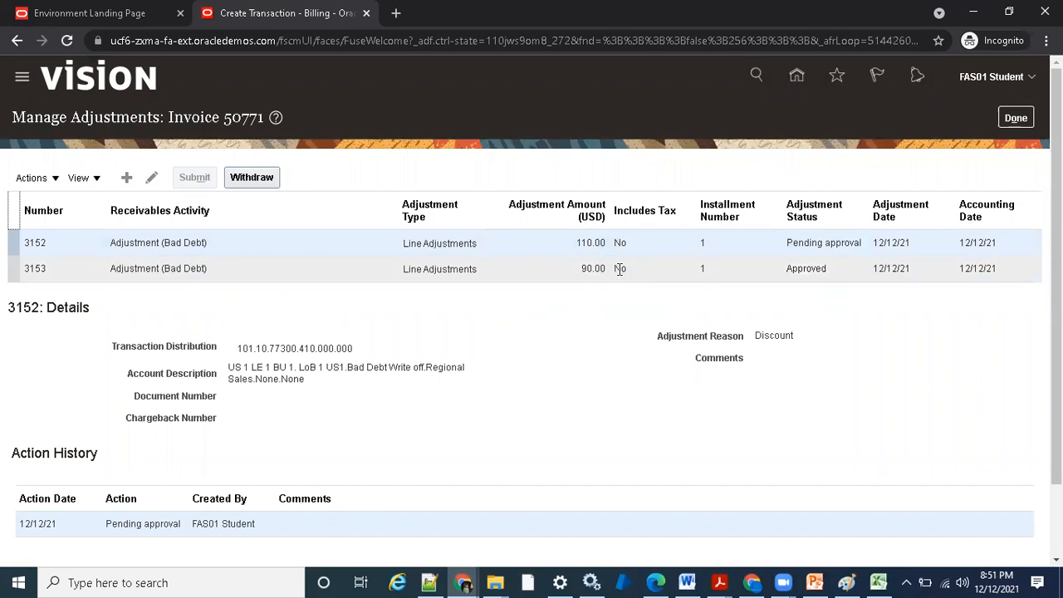
# - View the 90.00 adjustment's details and open Setup and Maintenance for the Financials offering
pyautogui.click(528, 277)
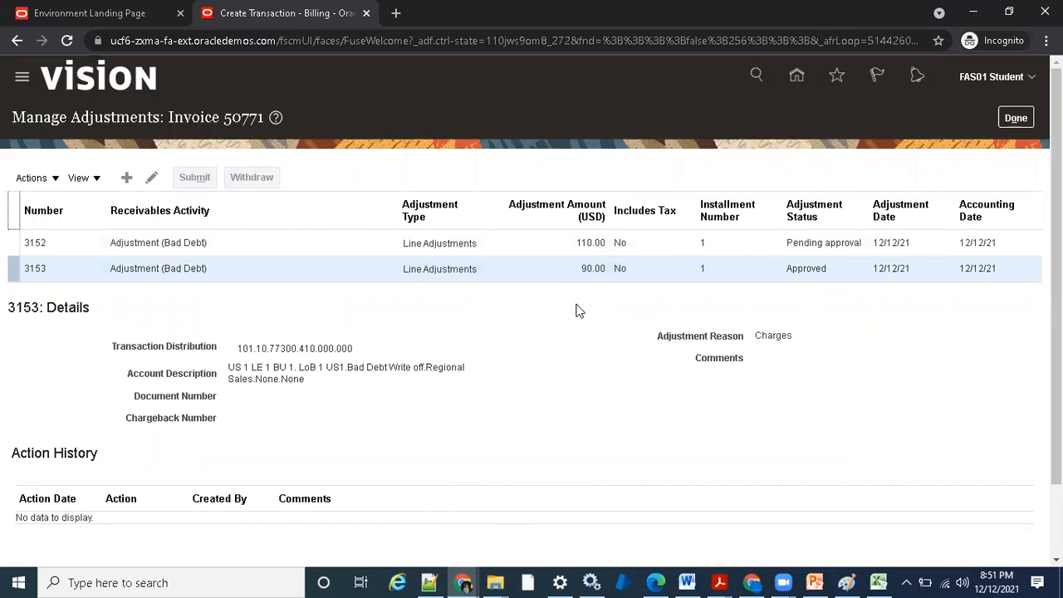
pyautogui.click(1021, 86)
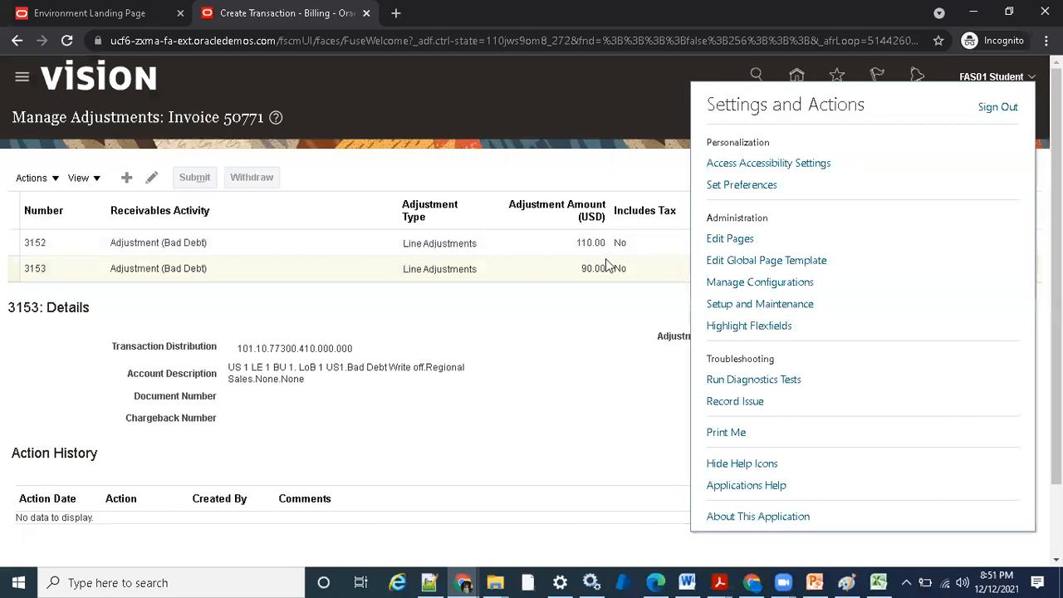
pyautogui.click(738, 305)
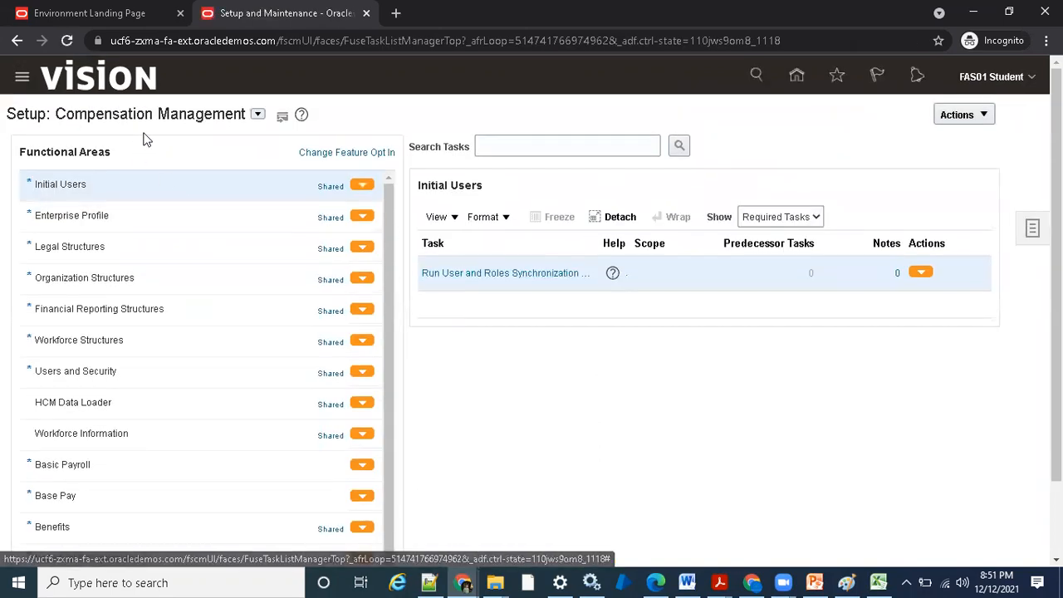
pyautogui.click(258, 114)
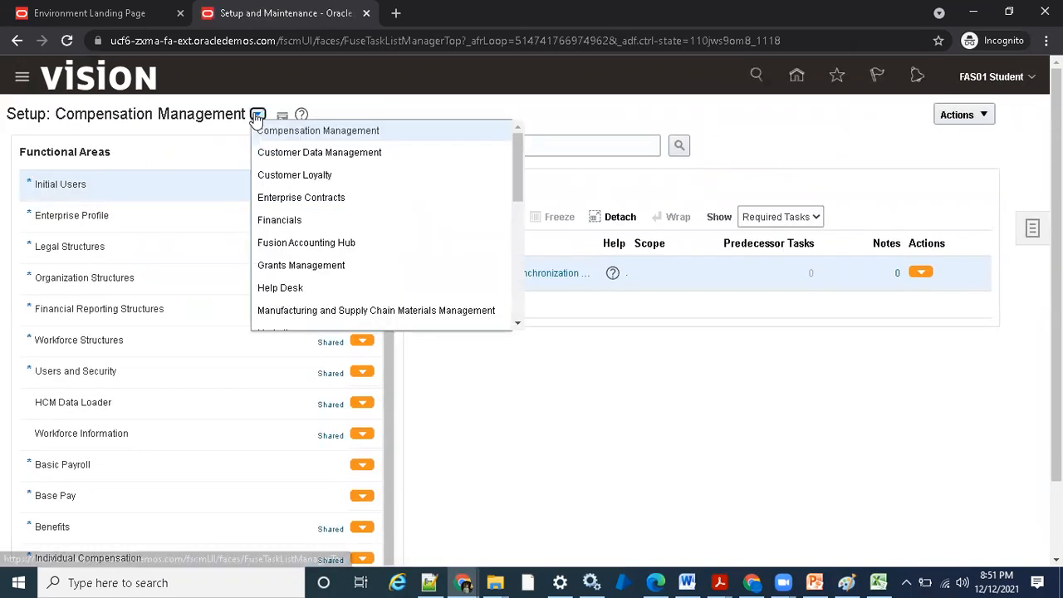
pyautogui.click(301, 221)
# - Search the setup tasks for "approval" and open the Receivables task Manage Approval Limits
pyautogui.click(533, 144)
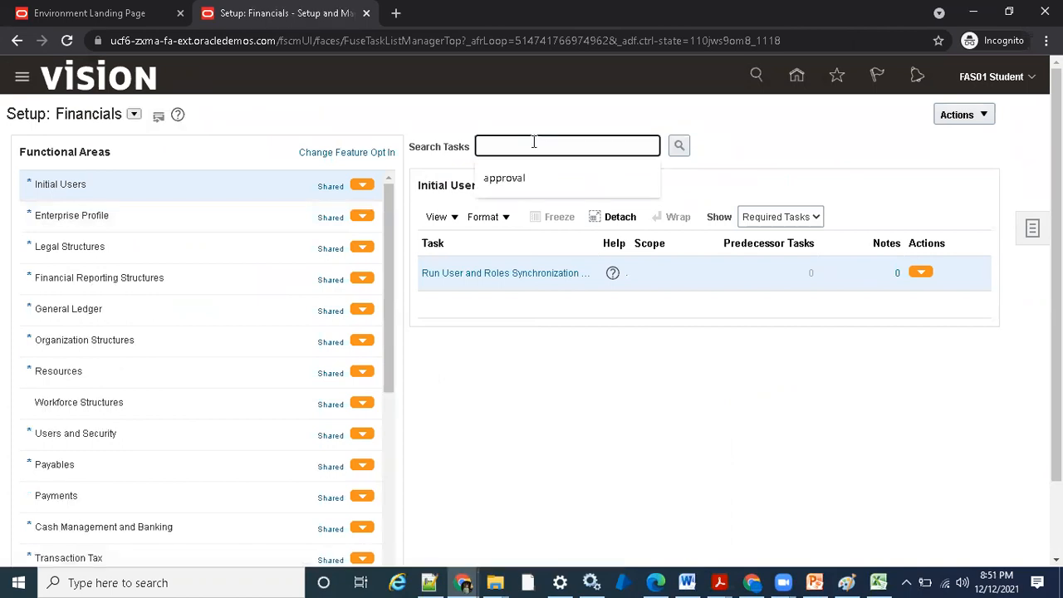
pyautogui.click(529, 176)
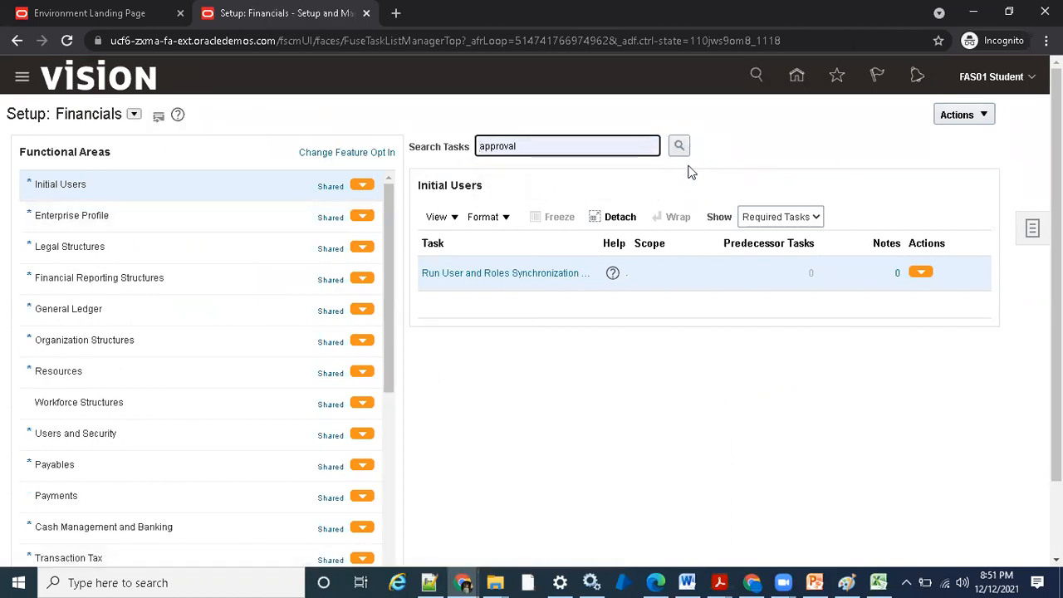
pyautogui.click(679, 146)
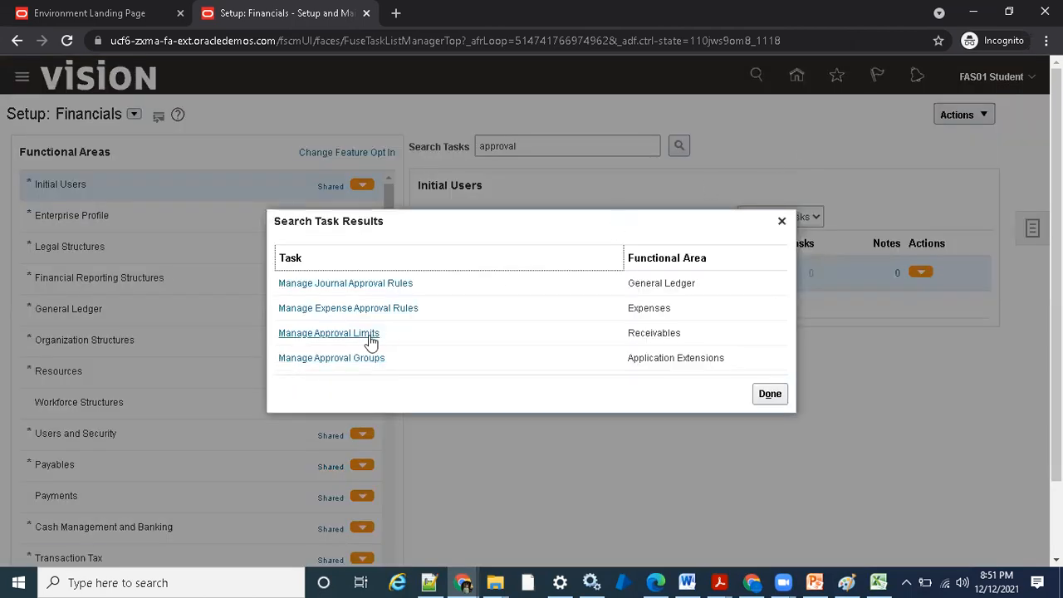
pyautogui.click(370, 336)
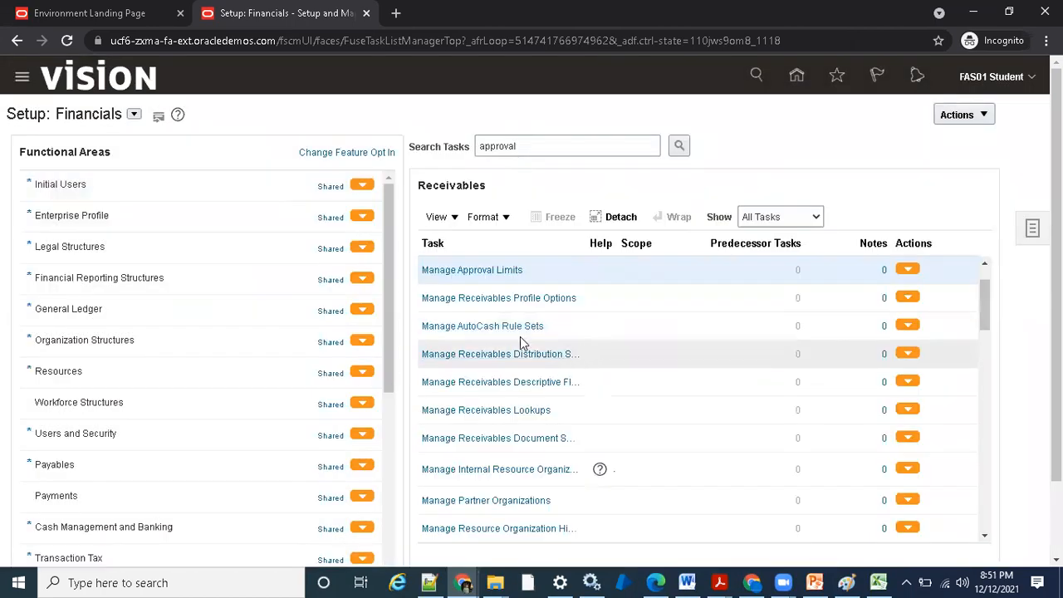
pyautogui.click(508, 270)
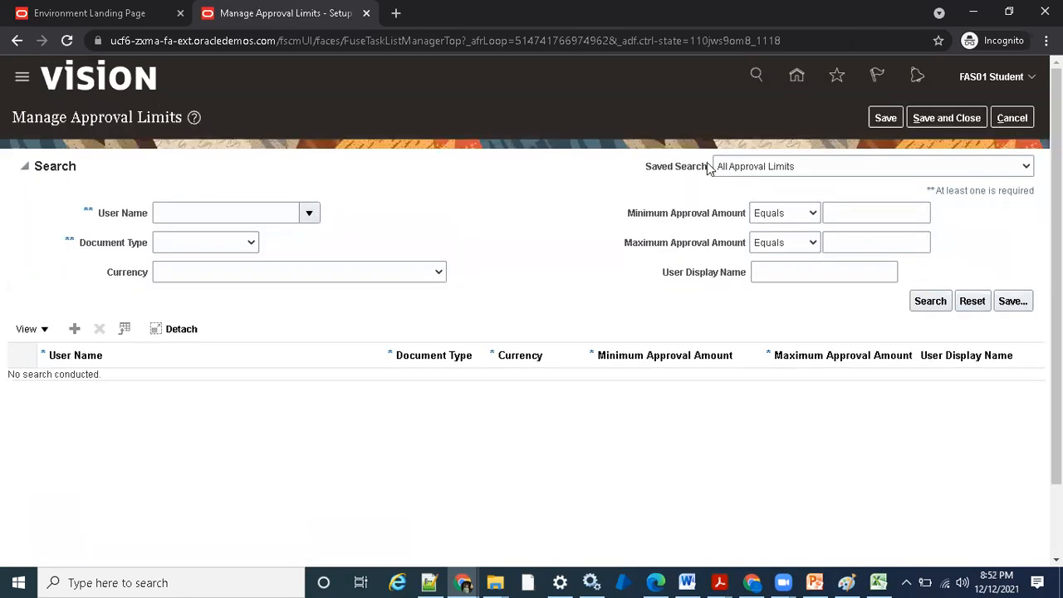
# - Open the full user name lookup for the approval limits search and look up user name FAS01
pyautogui.click(310, 213)
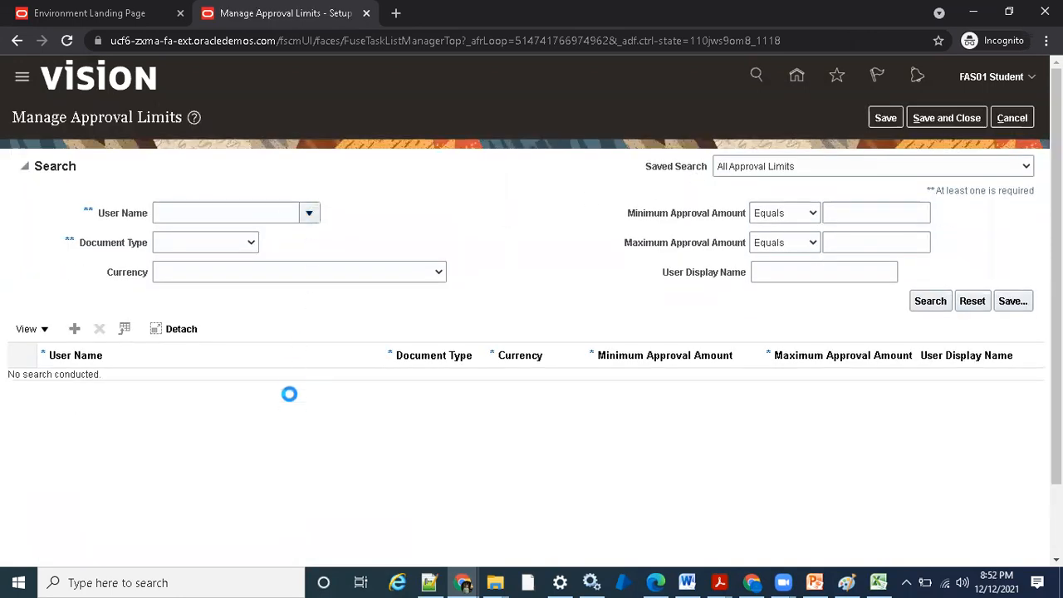
pyautogui.click(176, 471)
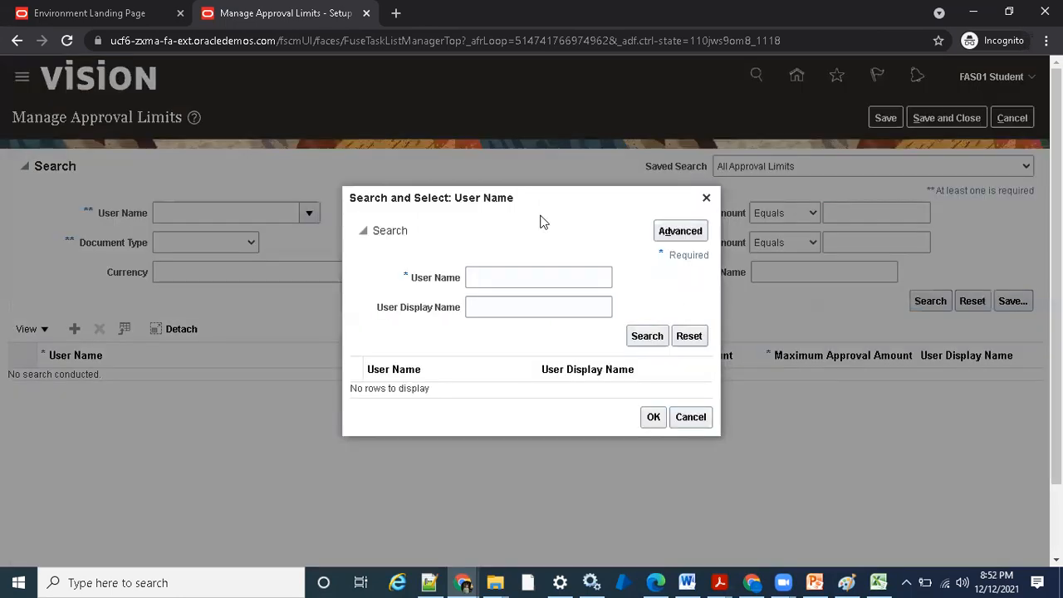
pyautogui.click(509, 276)
pyautogui.write('FAS')
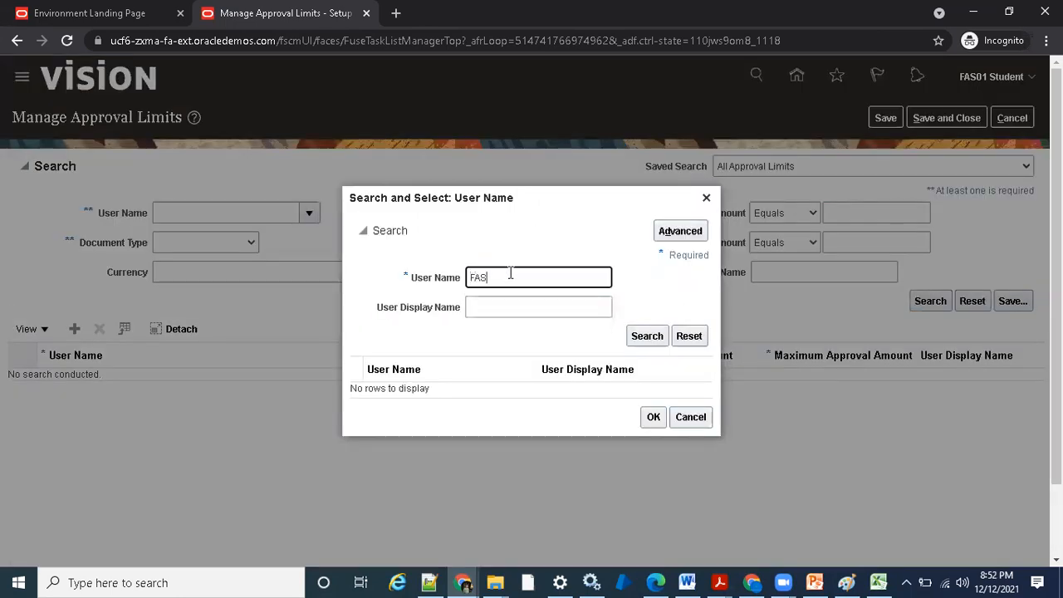
pyautogui.write('01')
pyautogui.click(630, 336)
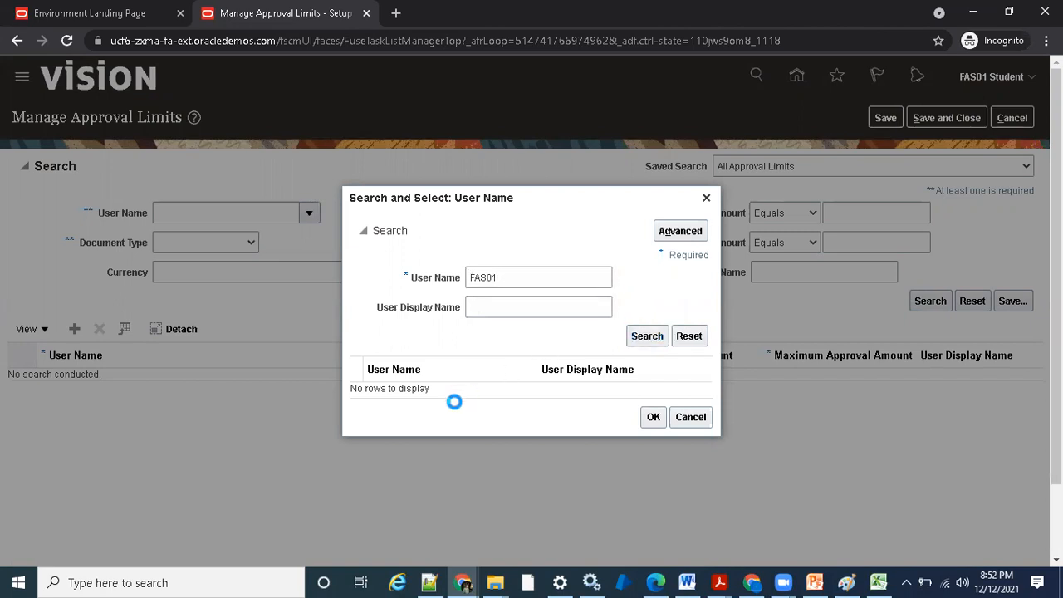
# - Change the user name condition to Starts with in the advanced lookup and search again for FAS01
pyautogui.click(680, 230)
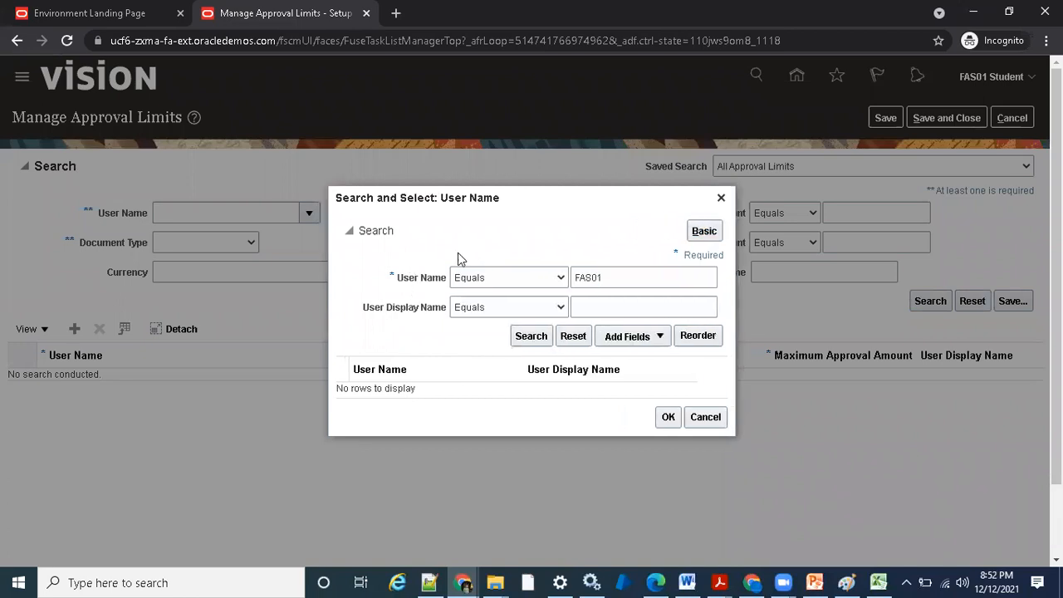
pyautogui.click(496, 284)
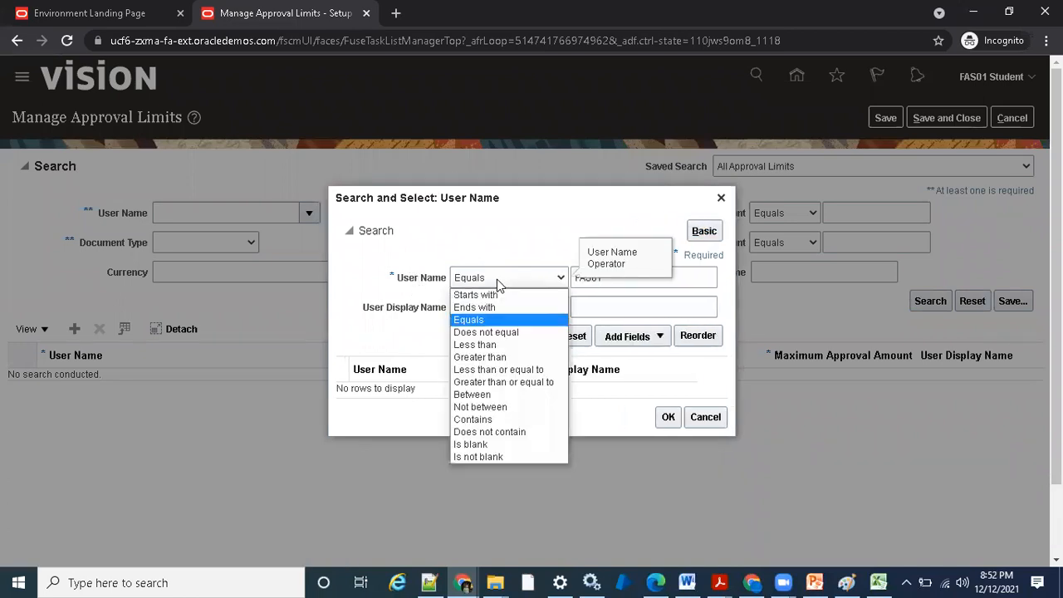
pyautogui.click(490, 294)
pyautogui.click(532, 337)
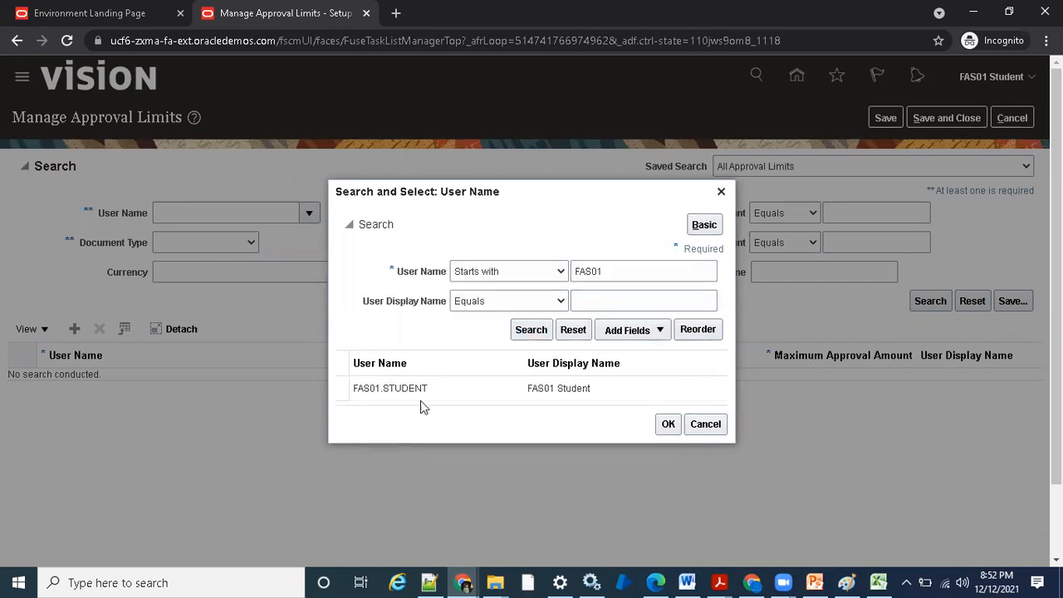
# - Select FAS01.STUDENT as the user name and run the approval limits search
pyautogui.click(422, 395)
pyautogui.click(668, 423)
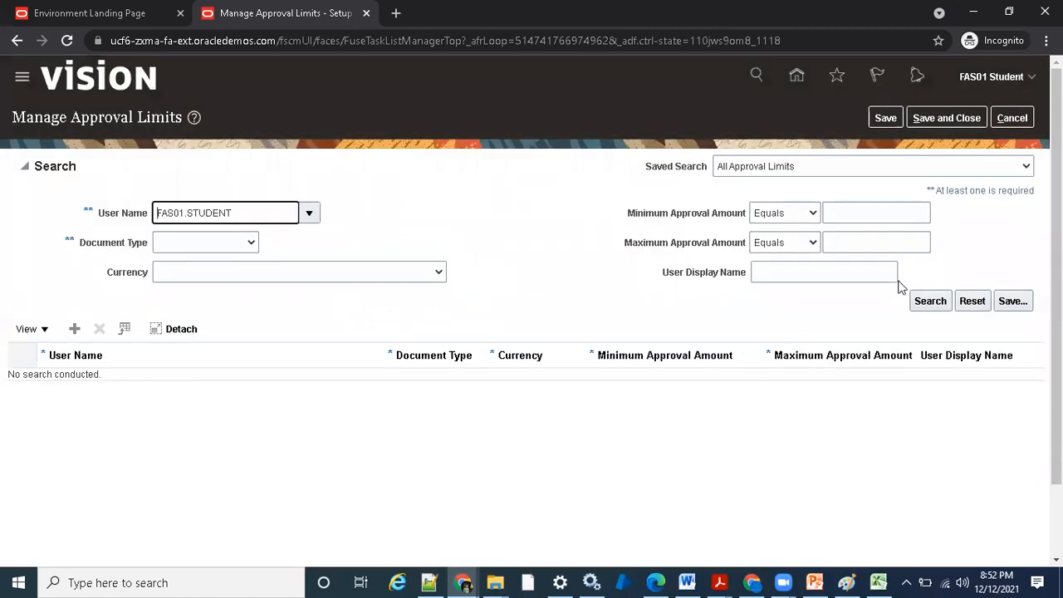
pyautogui.click(926, 301)
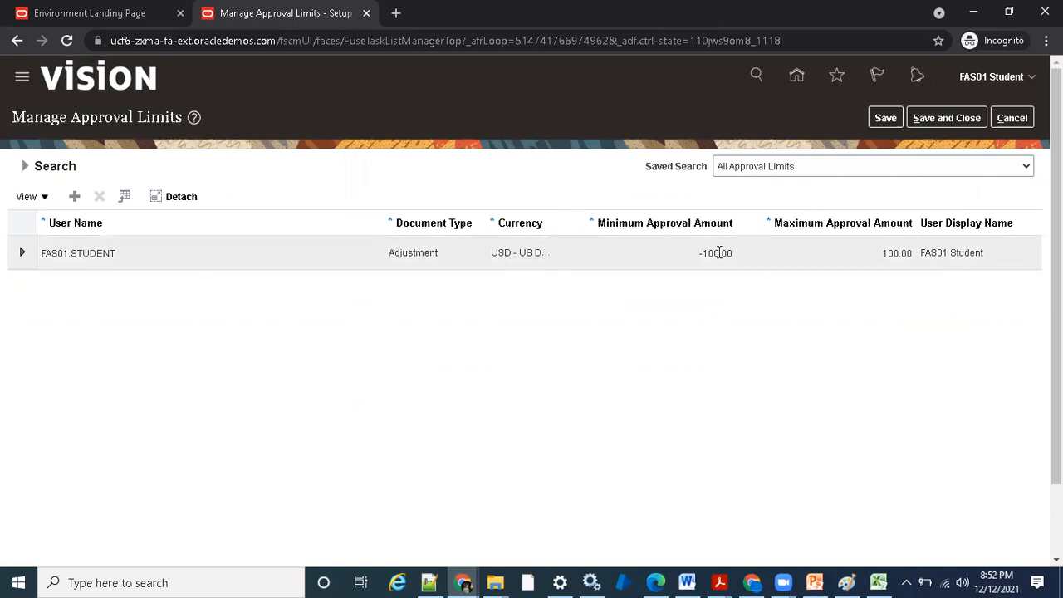
# - Examine the minimum and maximum approval amounts of the user's adjustment limit
pyautogui.click(694, 253)
pyautogui.click(705, 253)
pyautogui.click(835, 254)
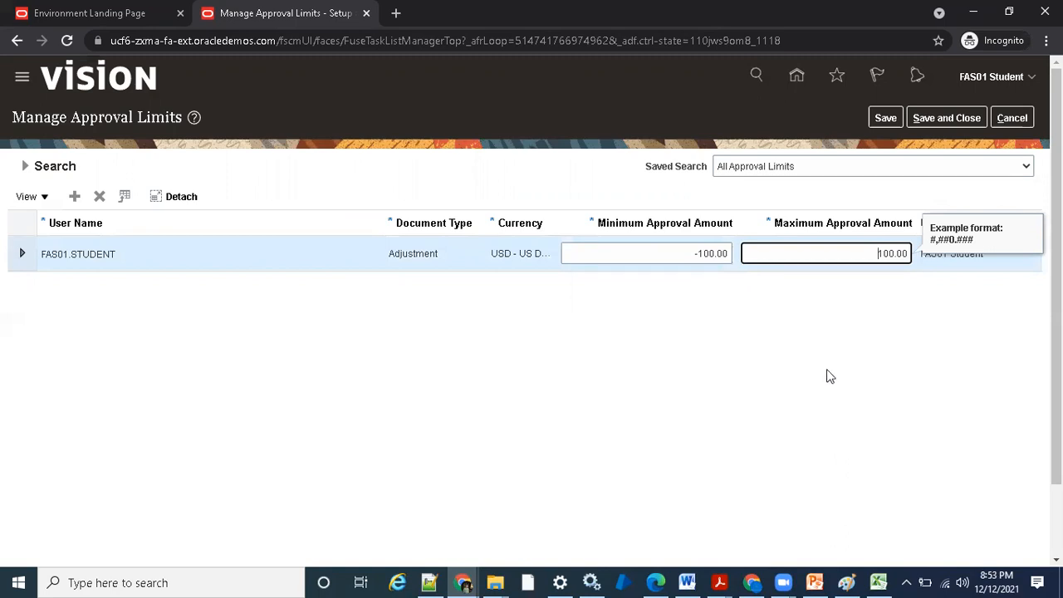
pyautogui.click(681, 255)
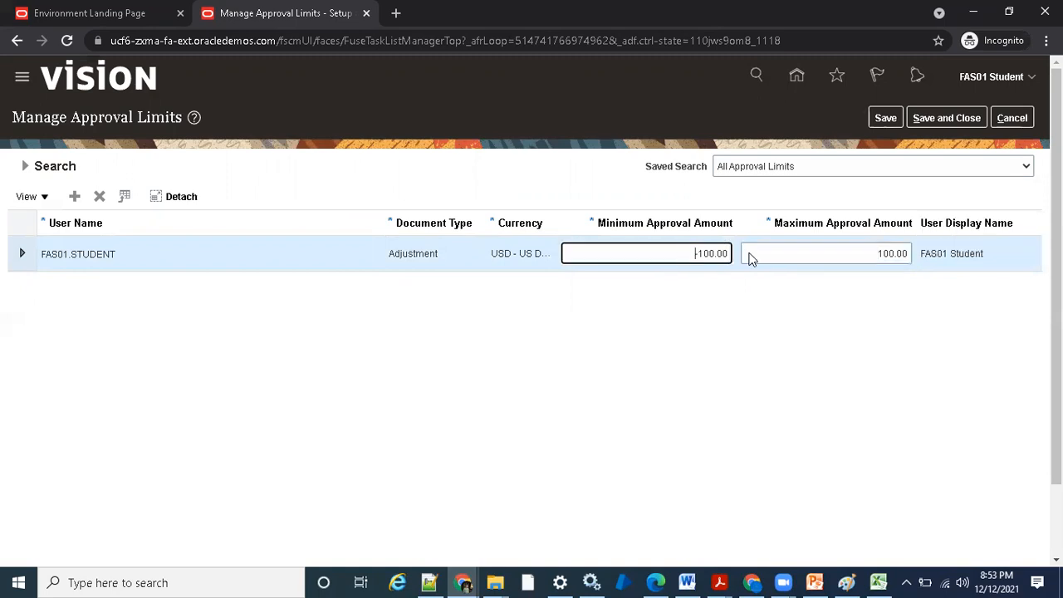
pyautogui.press('Delete')
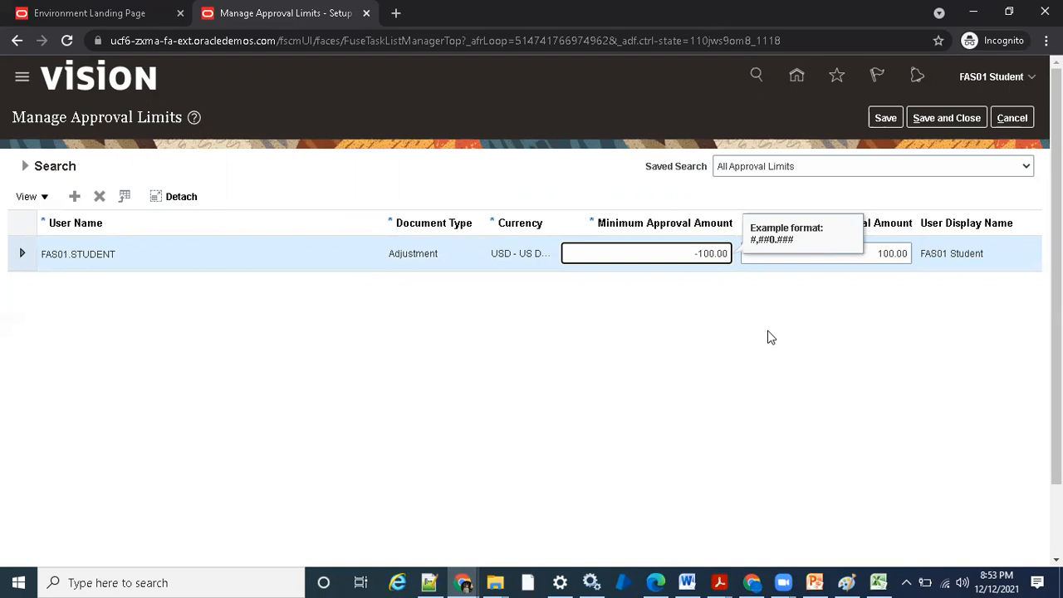
pyautogui.click(834, 255)
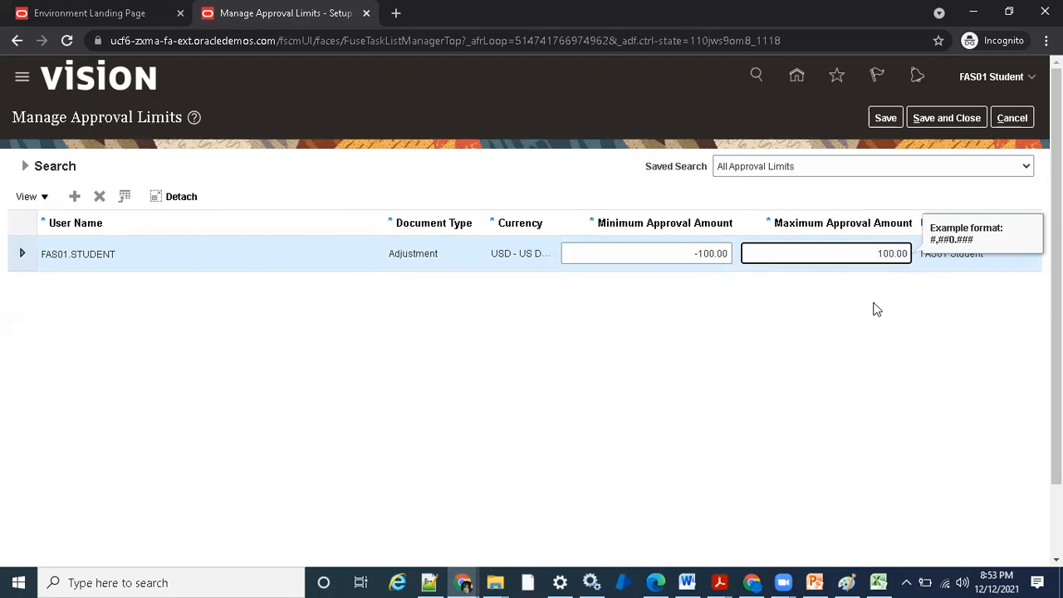
pyautogui.click(696, 253)
pyautogui.doubleClick(712, 252)
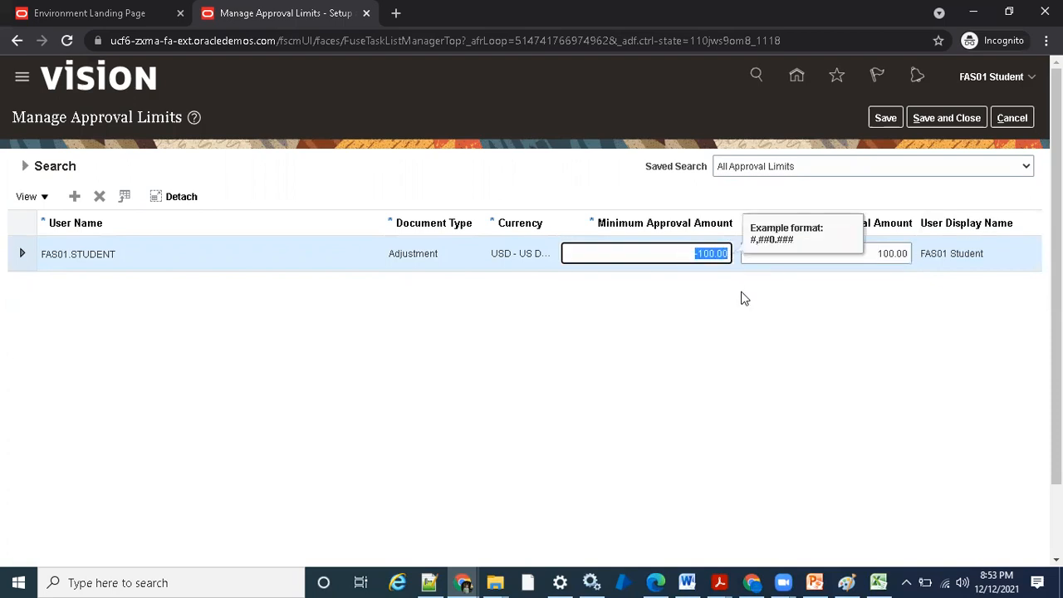
pyautogui.click(787, 251)
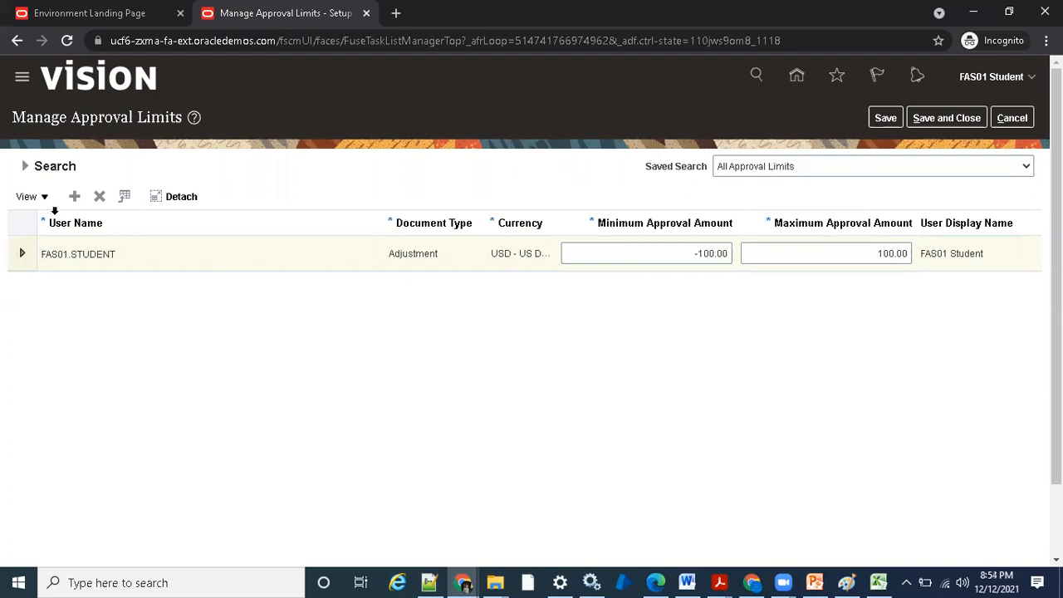
# - Add a new approval limit row with document type Adjustment and look over the available currencies
pyautogui.click(73, 199)
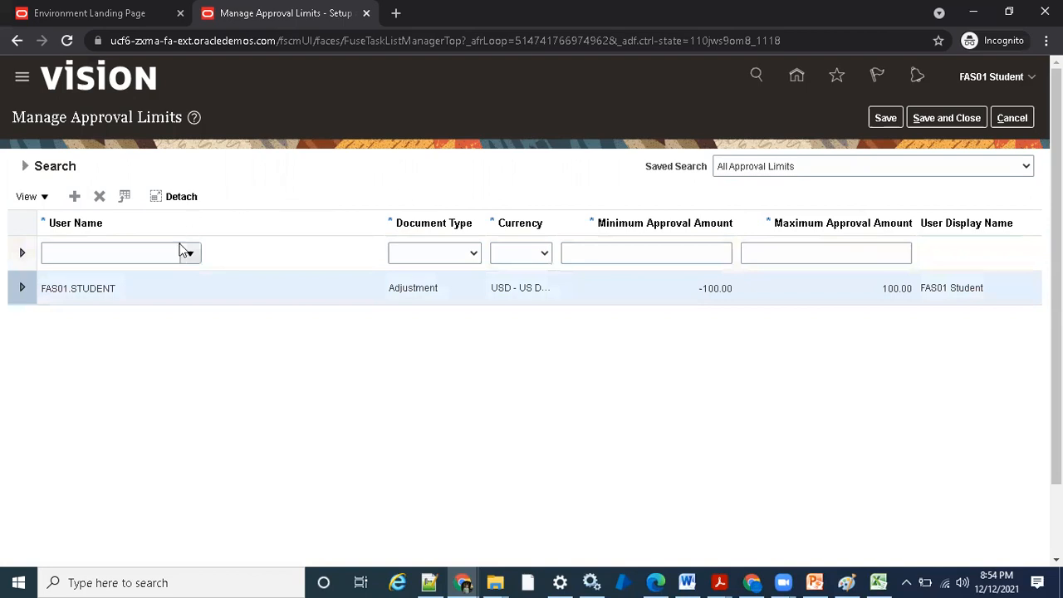
pyautogui.click(154, 256)
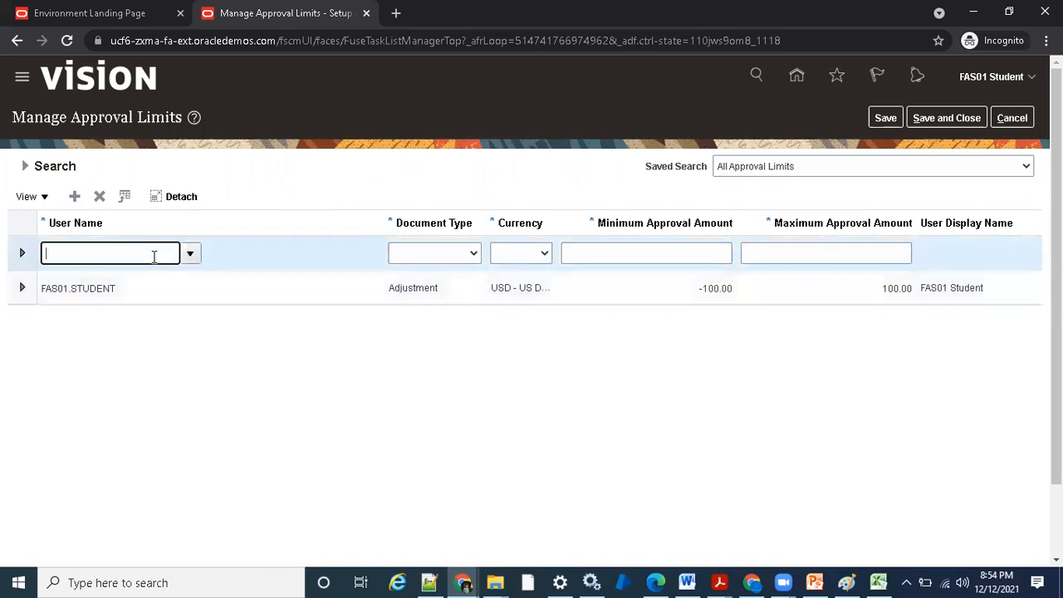
pyautogui.click(474, 254)
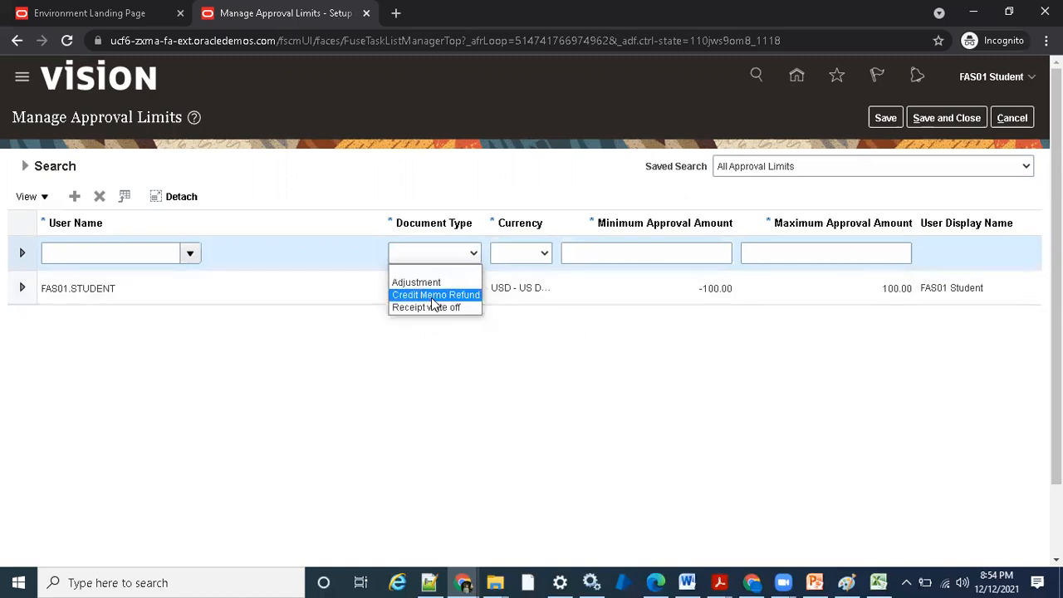
pyautogui.click(423, 287)
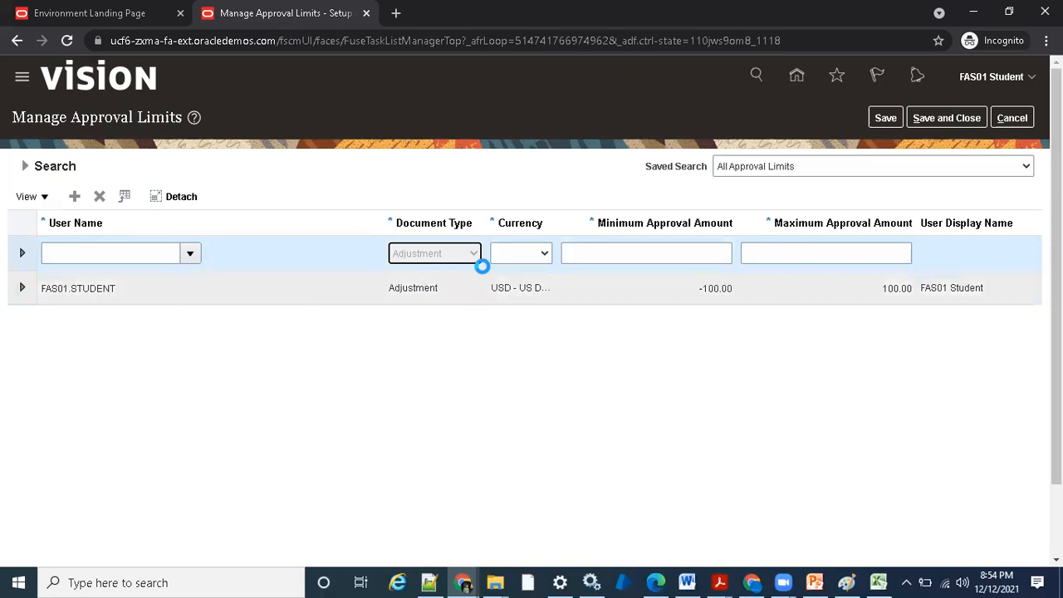
pyautogui.click(523, 256)
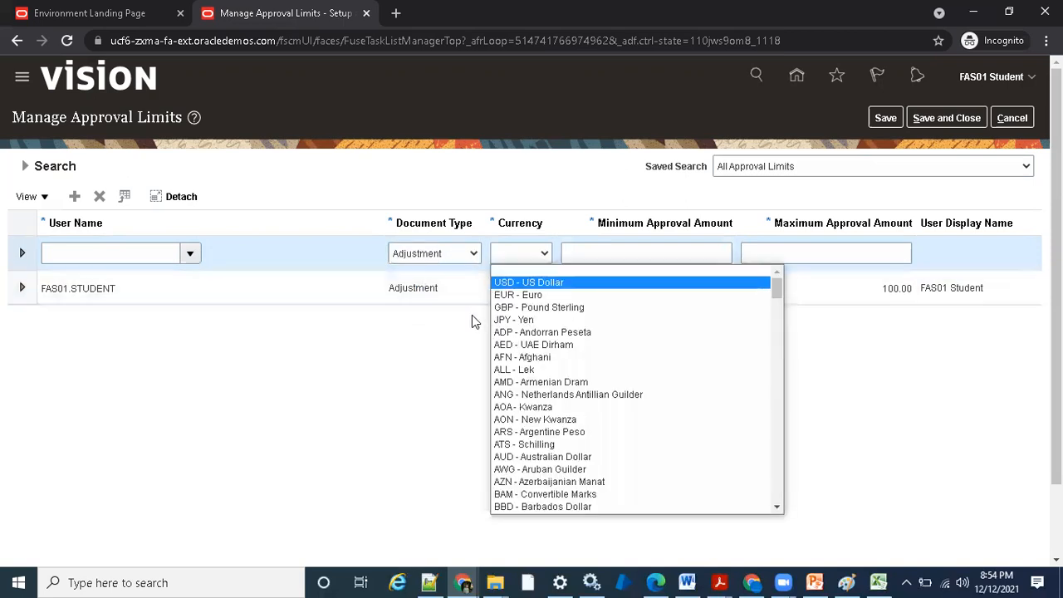
pyautogui.click(301, 336)
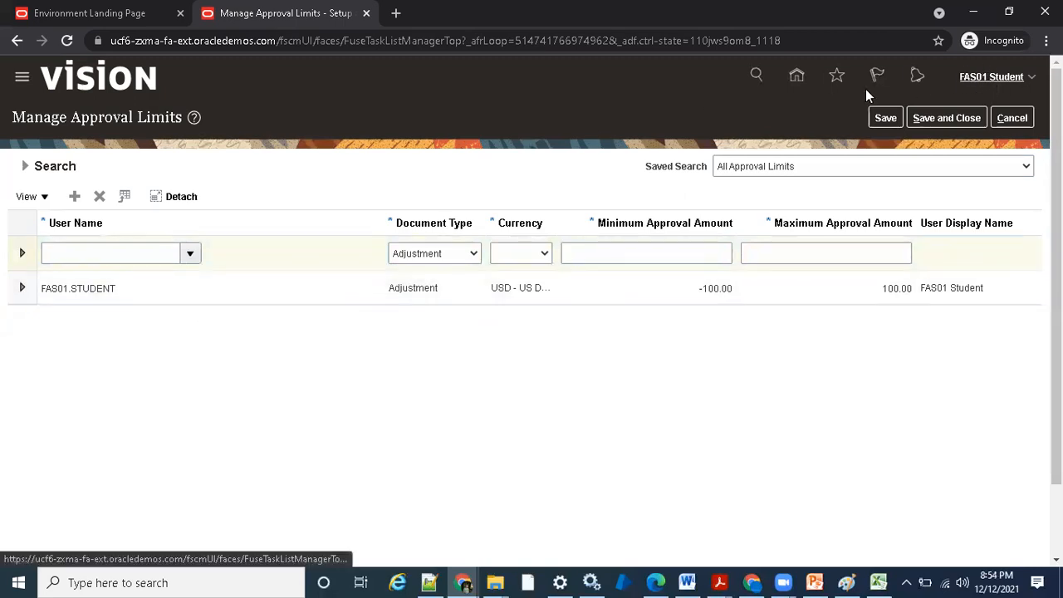
# - Open the advanced user name lookup for the new approval limit row
pyautogui.click(117, 253)
pyautogui.click(190, 253)
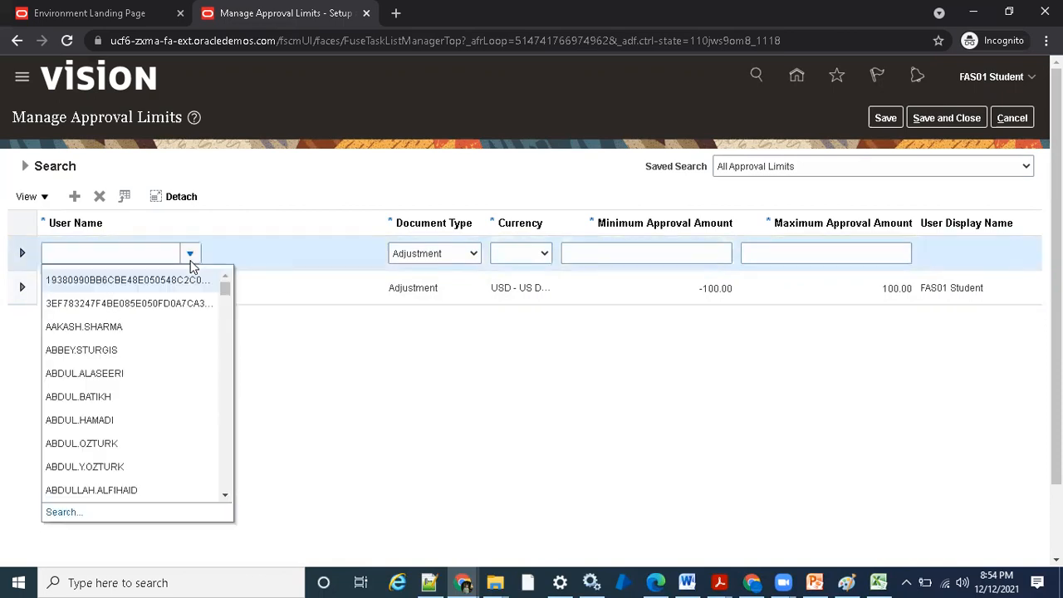
pyautogui.click(68, 508)
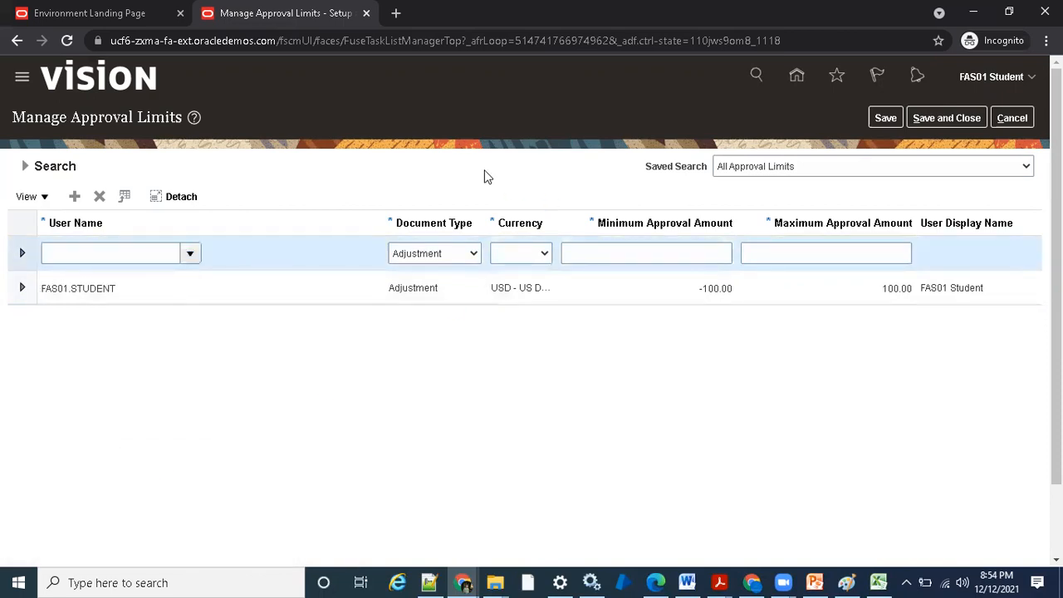
pyautogui.click(519, 274)
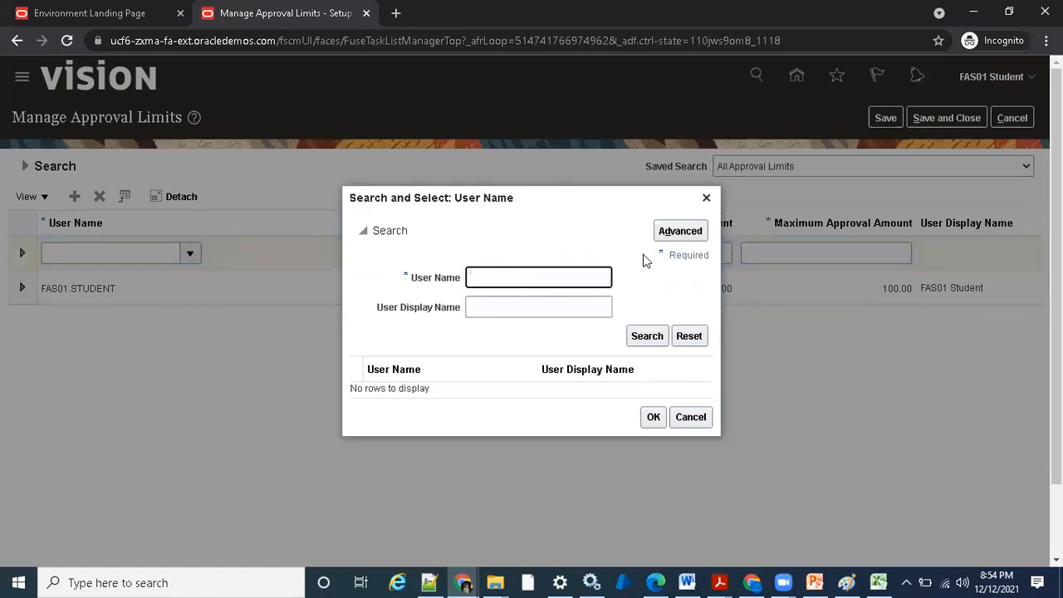
pyautogui.click(682, 234)
# - Search for user names that start with FAS01 for the new approval limit
pyautogui.click(538, 284)
pyautogui.click(494, 296)
pyautogui.click(621, 280)
pyautogui.write('FAS')
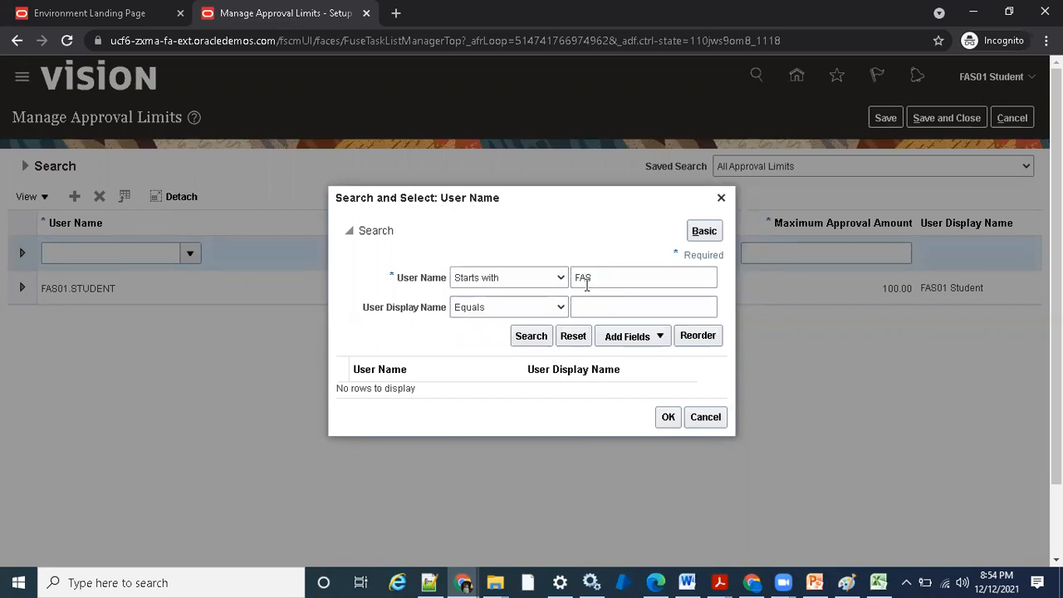
pyautogui.click(618, 280)
pyautogui.write('01')
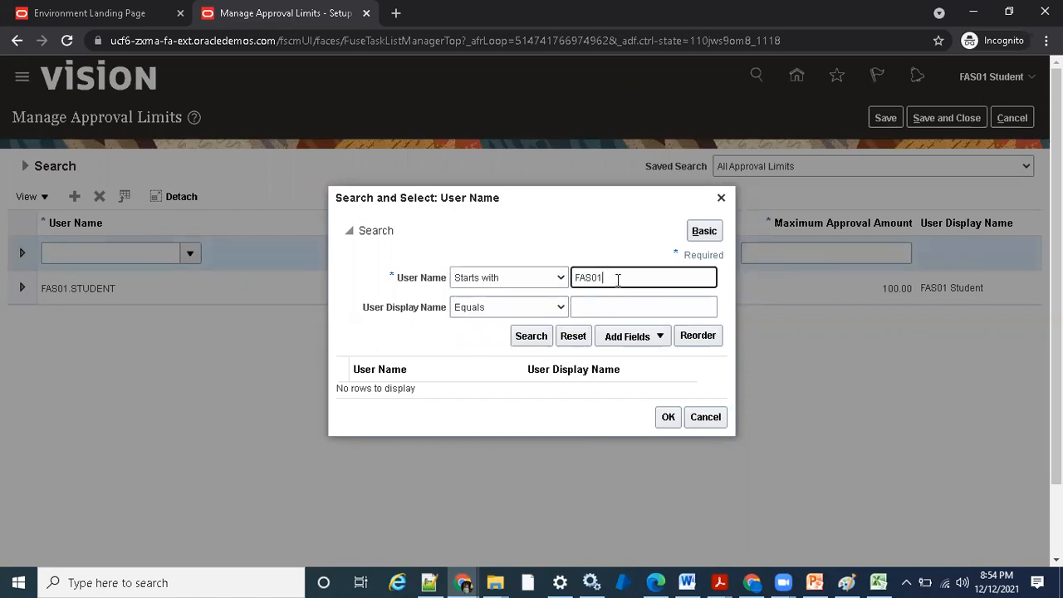
pyautogui.click(535, 335)
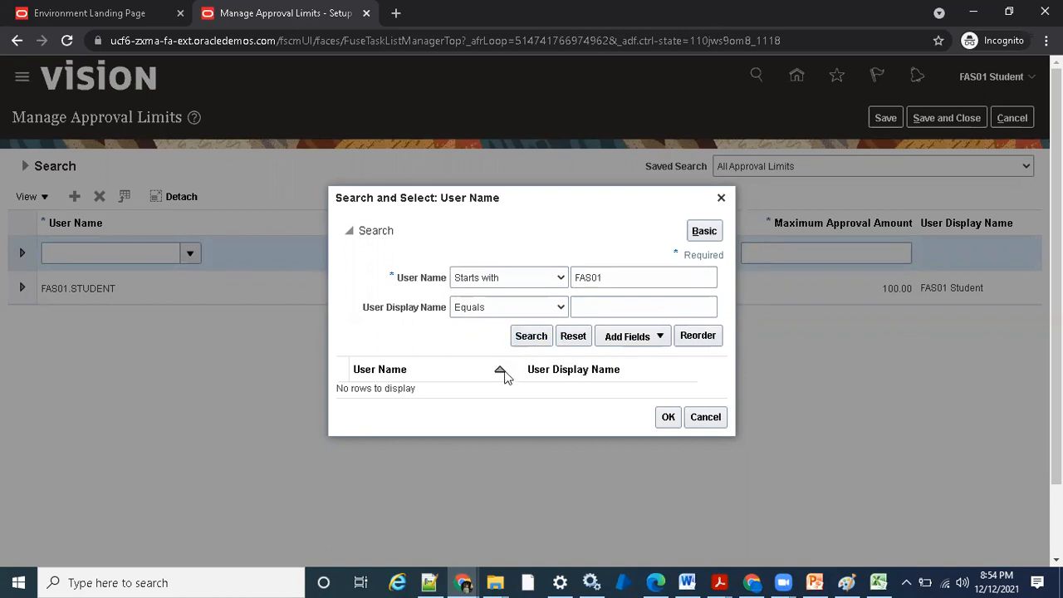
# - Try to assign FAS01.STUDENT as the user name of the new approval limit row
pyautogui.click(467, 392)
pyautogui.click(667, 424)
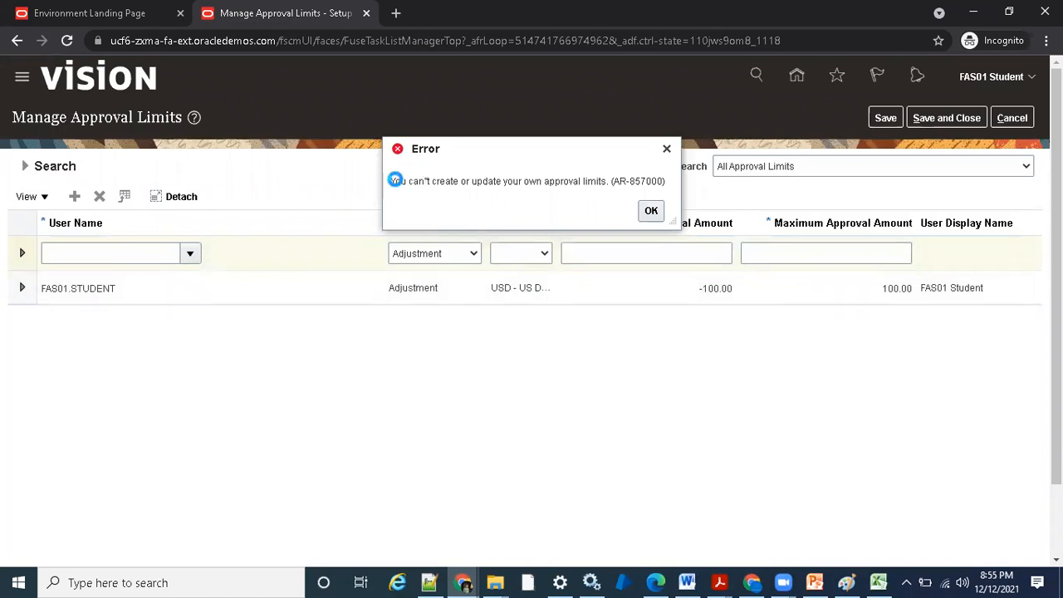
pyautogui.moveTo(390, 181); pyautogui.dragTo(524, 180)
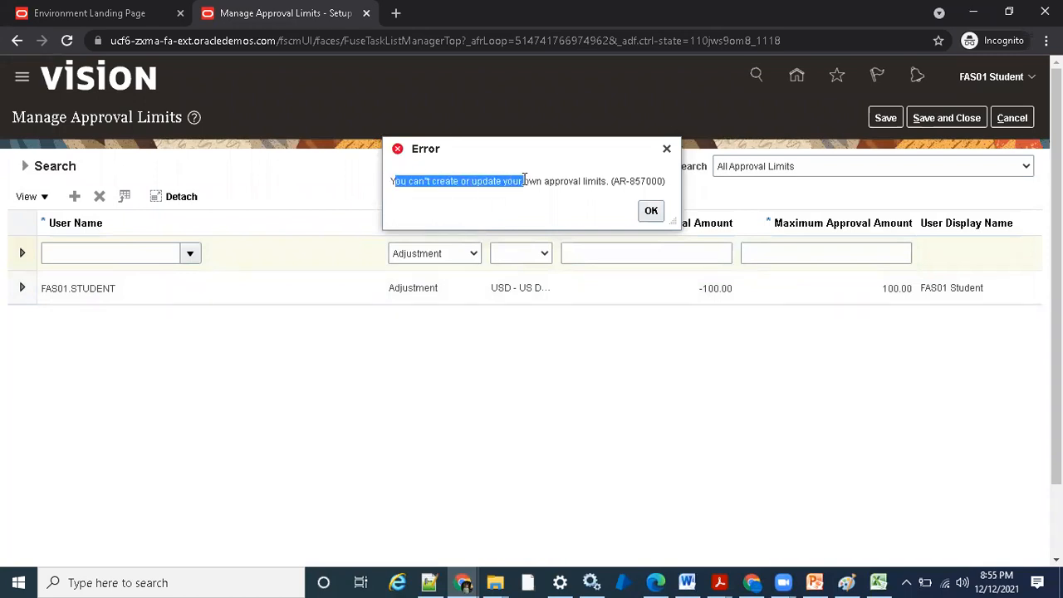
pyautogui.click(667, 186)
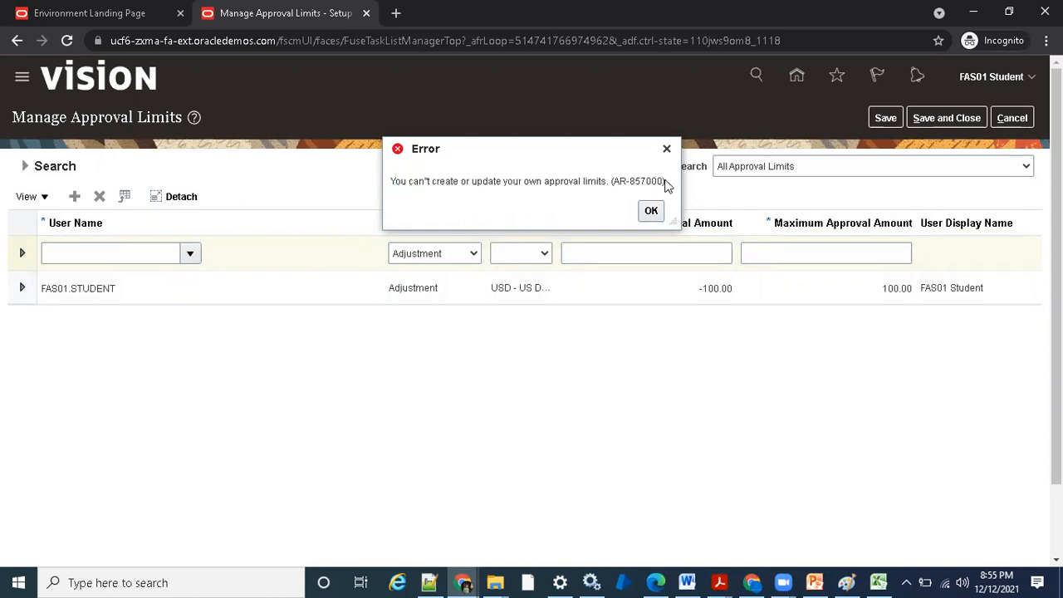
pyautogui.moveTo(666, 186); pyautogui.dragTo(394, 183)
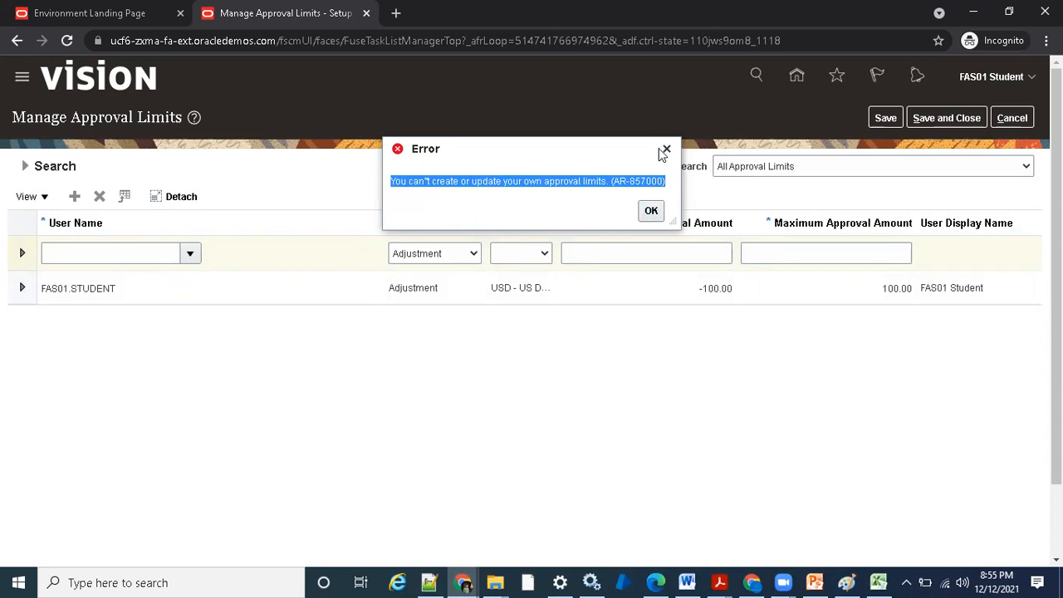
pyautogui.click(647, 212)
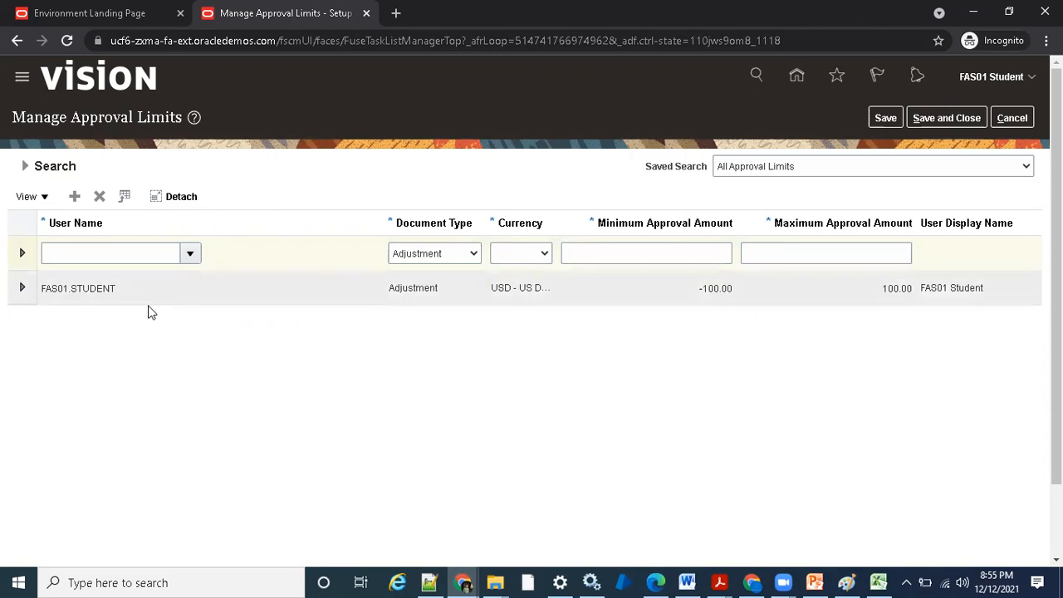
# - Search for user names starting with FAS02 and assign FAS02.STUDENT to the new approval limit row
pyautogui.click(190, 259)
pyautogui.click(62, 510)
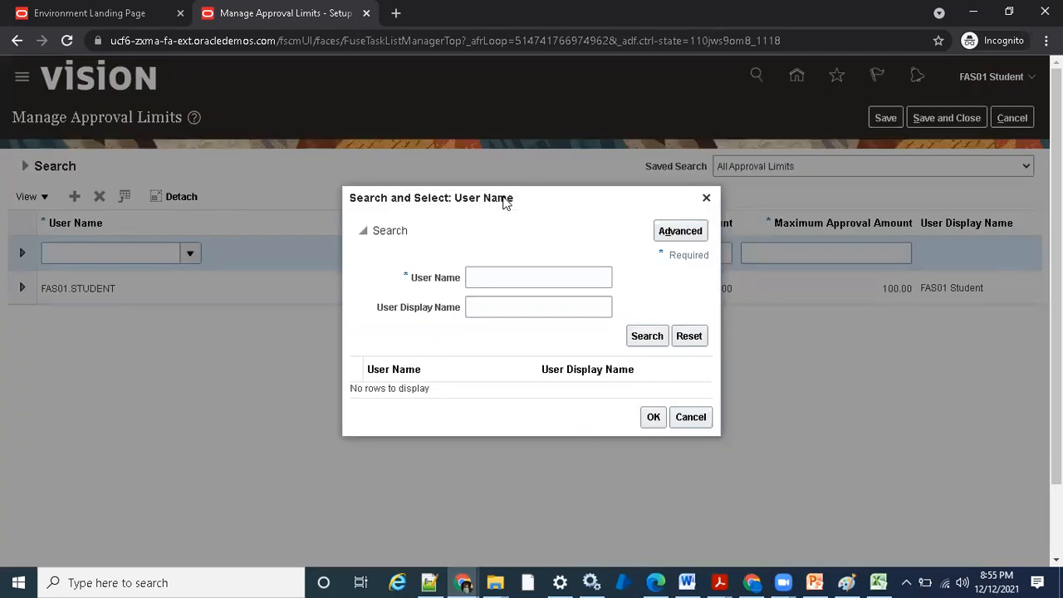
pyautogui.click(531, 276)
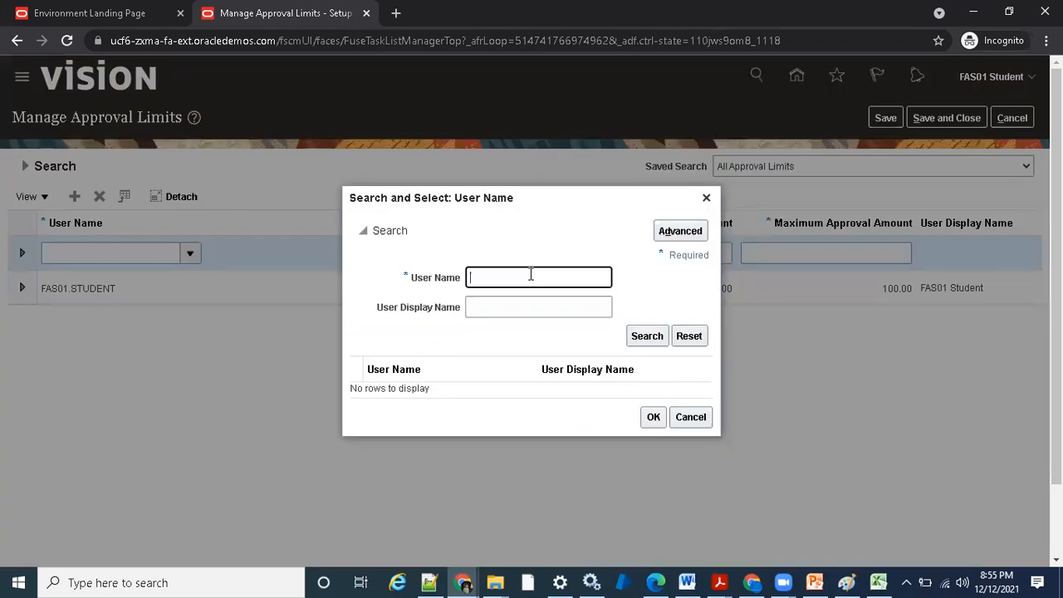
pyautogui.click(680, 231)
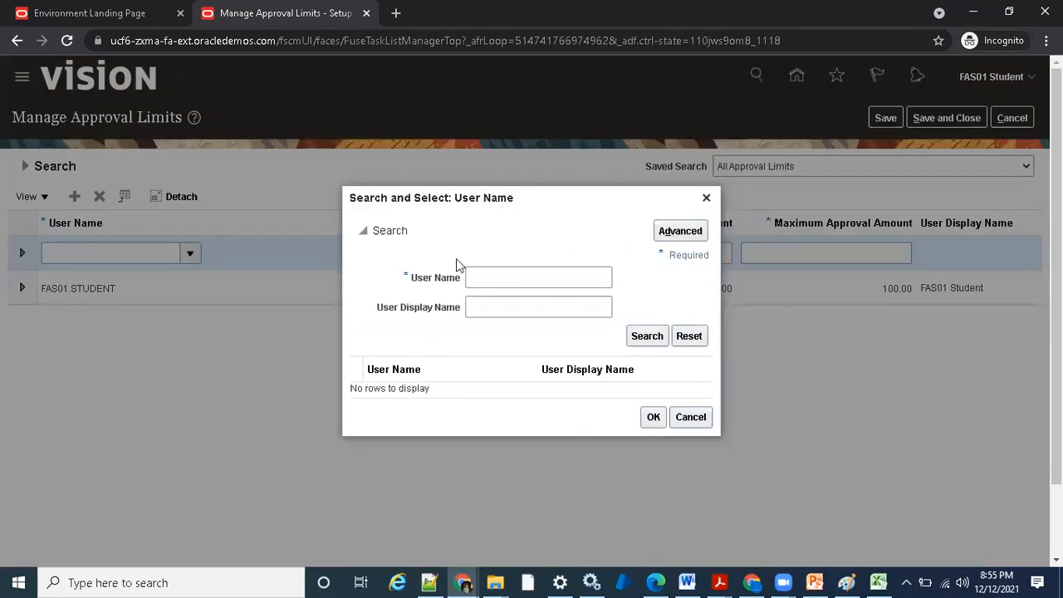
pyautogui.click(506, 277)
pyautogui.click(527, 293)
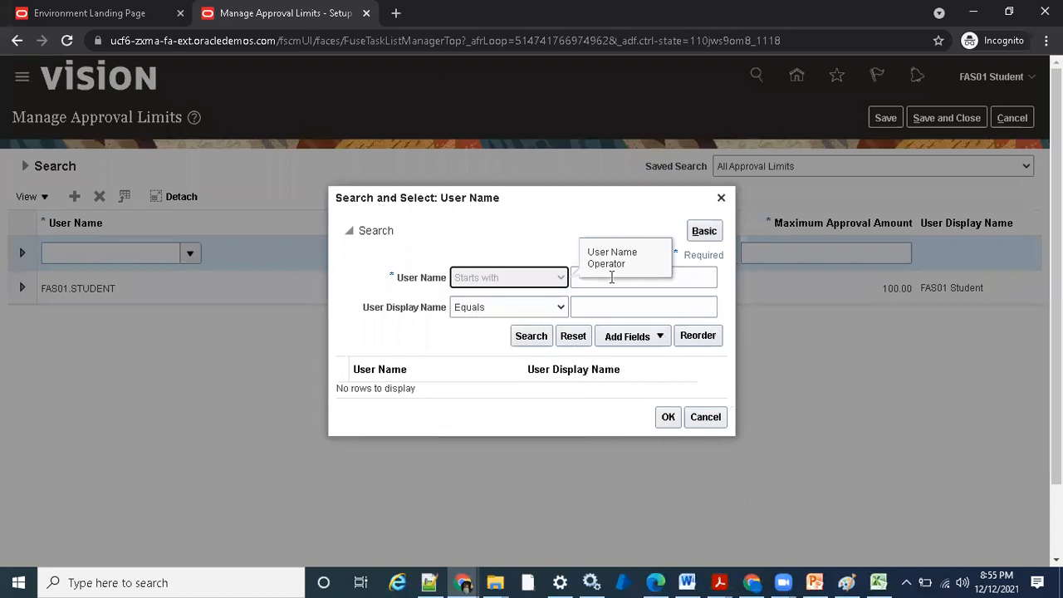
pyautogui.click(656, 281)
pyautogui.write('FA')
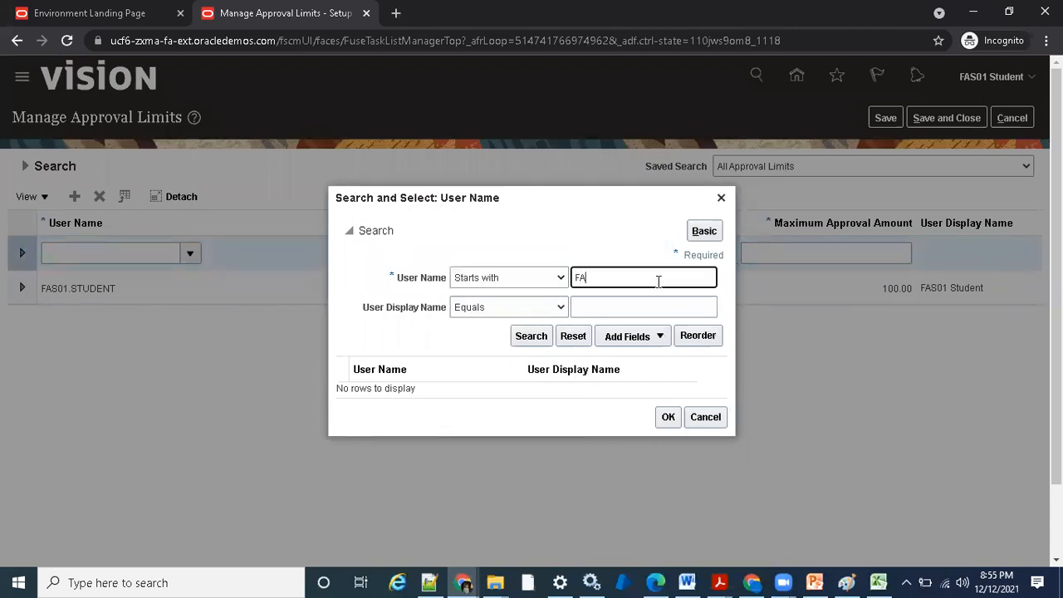
pyautogui.click(531, 336)
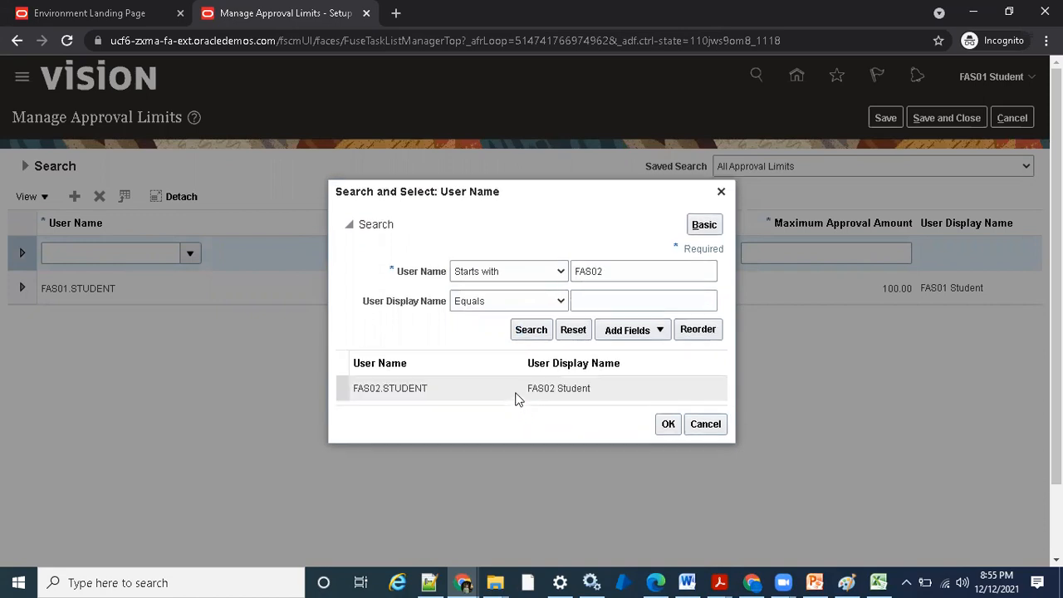
pyautogui.click(517, 388)
pyautogui.click(667, 423)
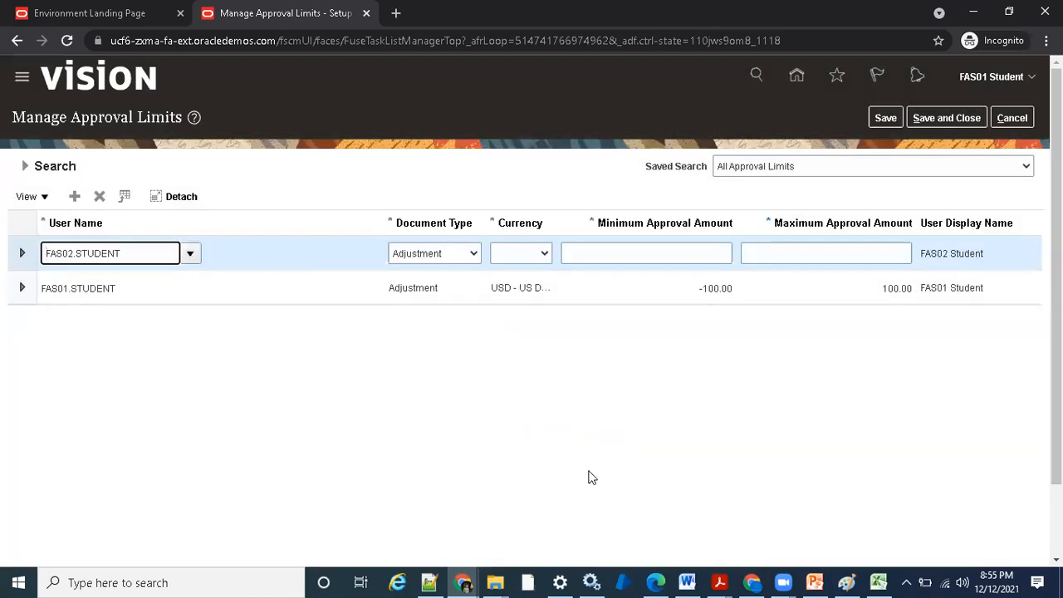
# - Set the FAS02.STUDENT limit's currency to USD, minimum amount to -200 and maximum amount to 200, and save and close the approval limits
pyautogui.click(521, 253)
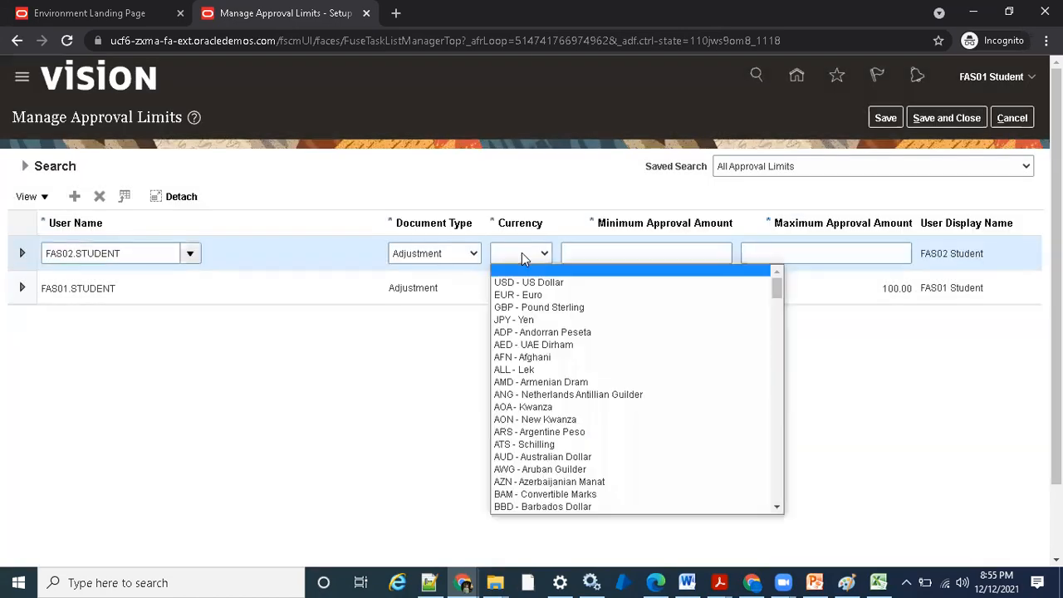
pyautogui.click(611, 280)
pyautogui.click(688, 251)
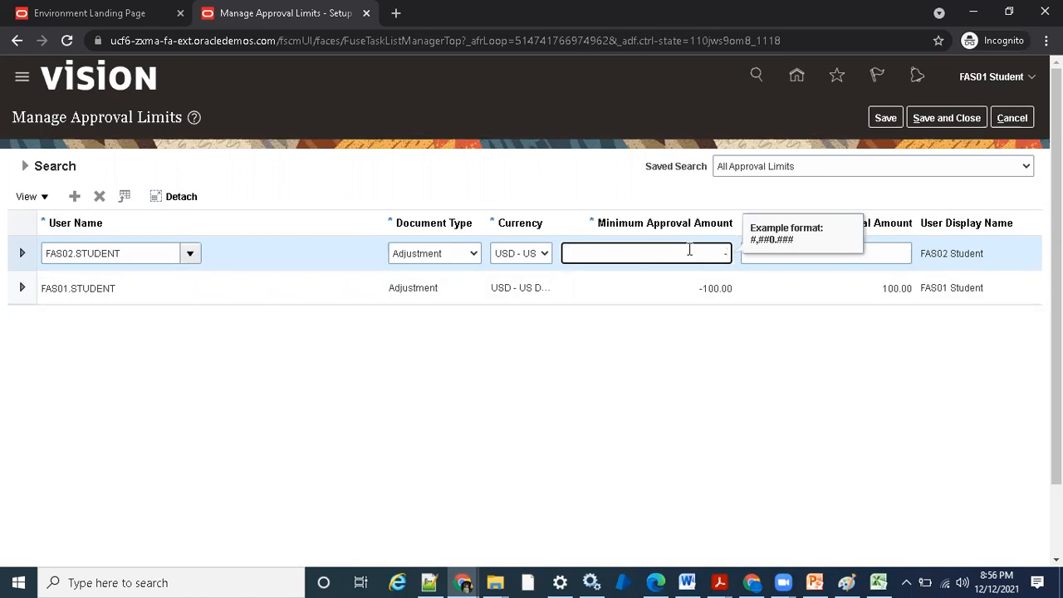
pyautogui.press('Tab')
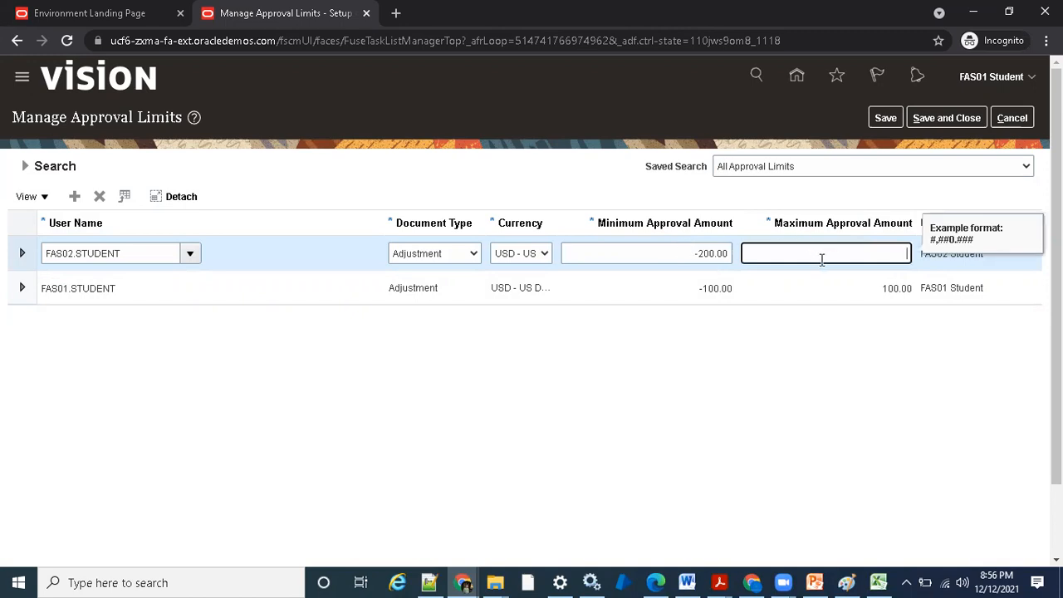
pyautogui.write('200')
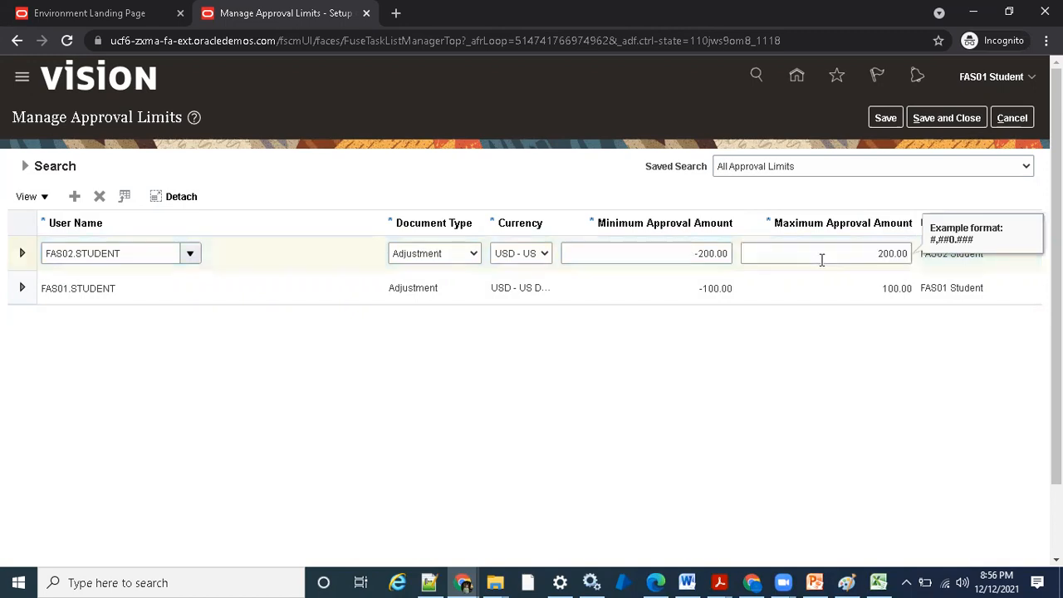
pyautogui.press('Tab')
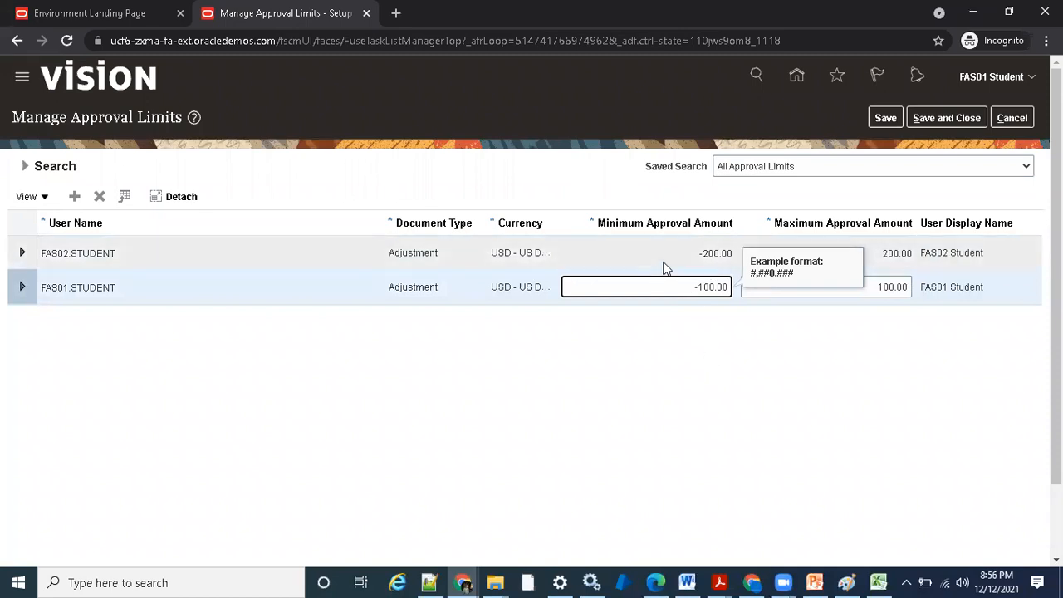
pyautogui.click(742, 359)
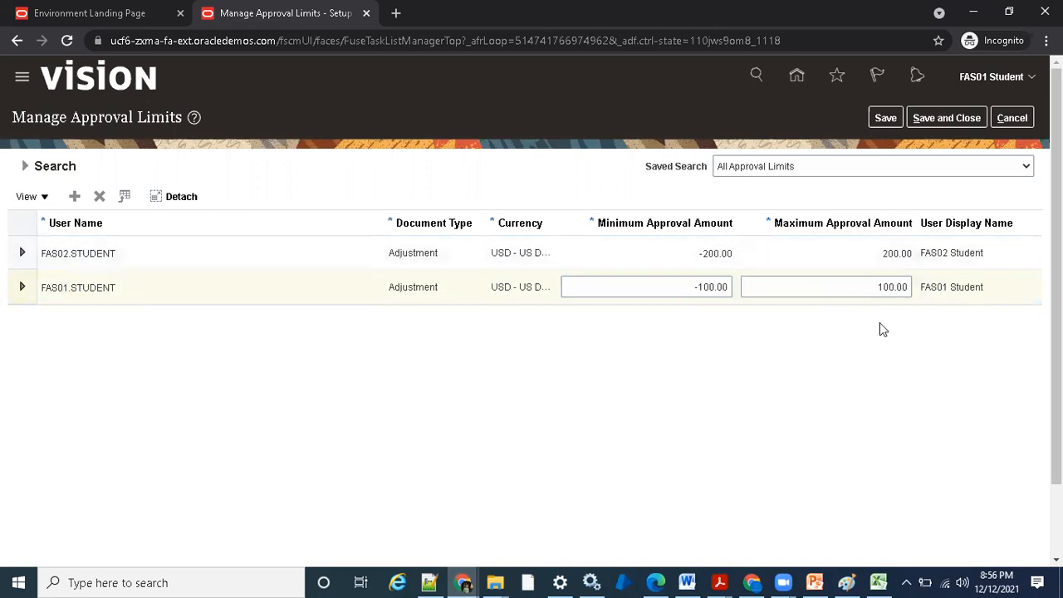
pyautogui.click(926, 118)
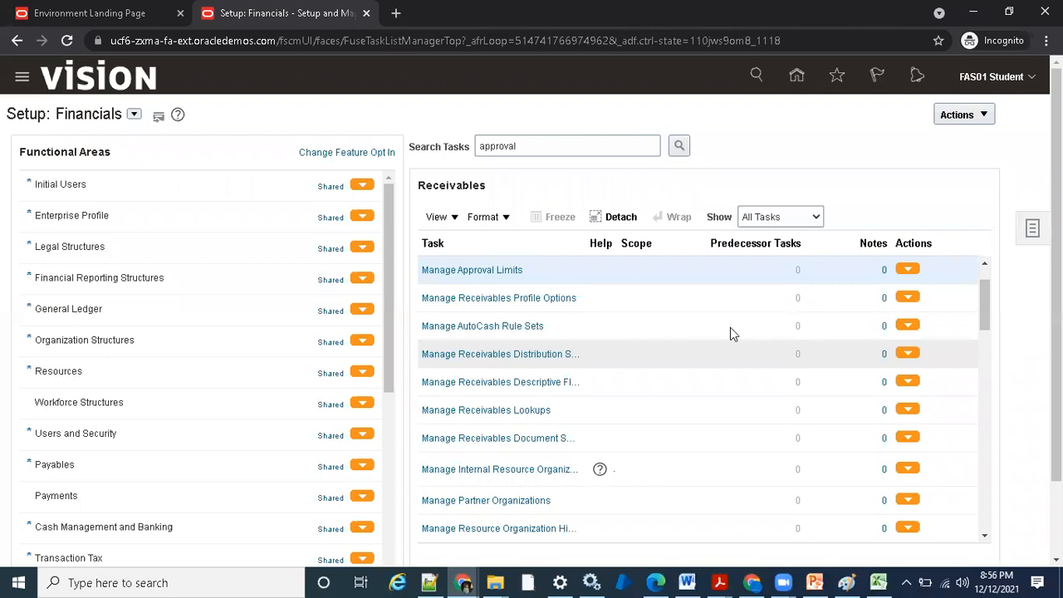
# - Go to the Billing work area and open the Manage Transactions page
pyautogui.click(796, 78)
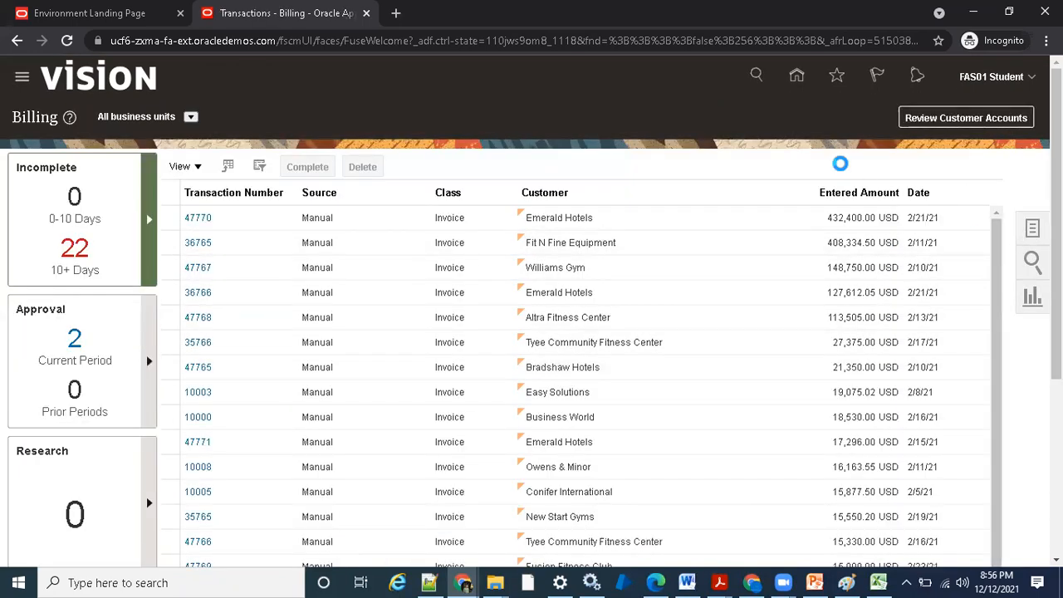
pyautogui.click(1032, 228)
pyautogui.click(940, 169)
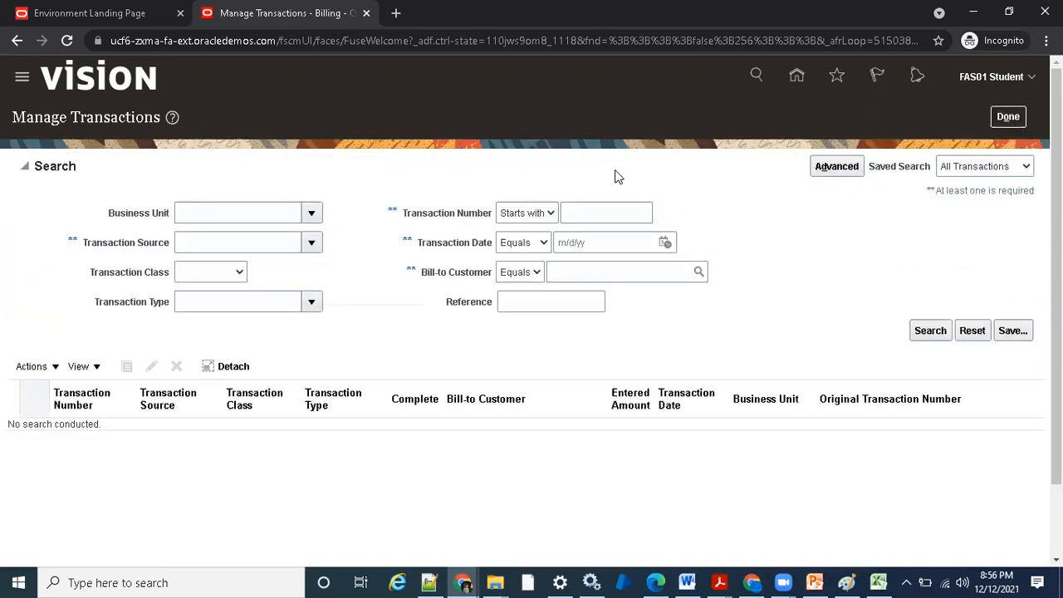
# - Search for transactions dated between 12/1/21 and 12/12/21
pyautogui.click(522, 241)
pyautogui.click(528, 273)
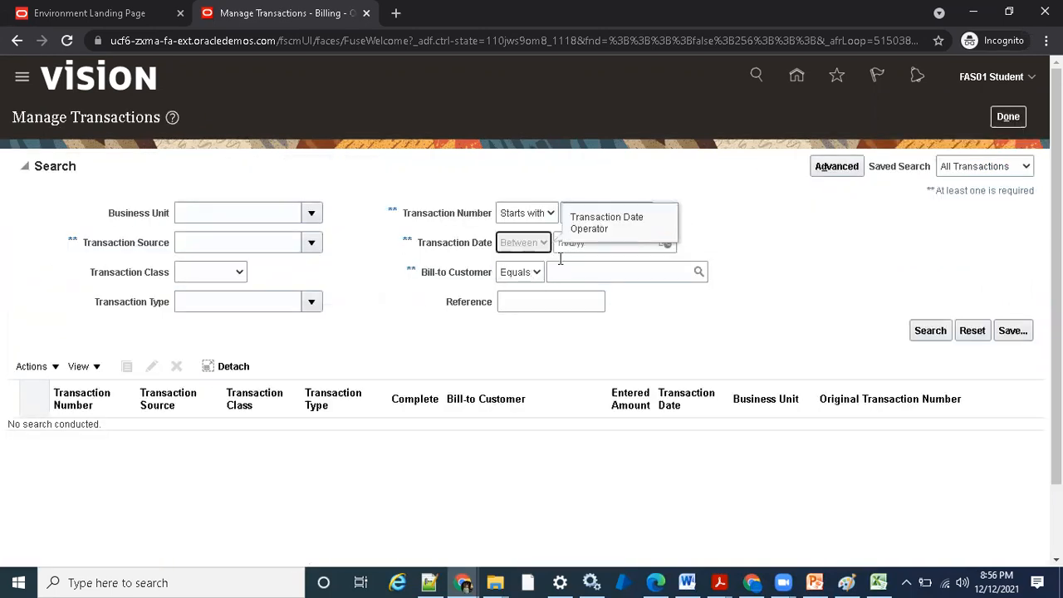
pyautogui.click(768, 243)
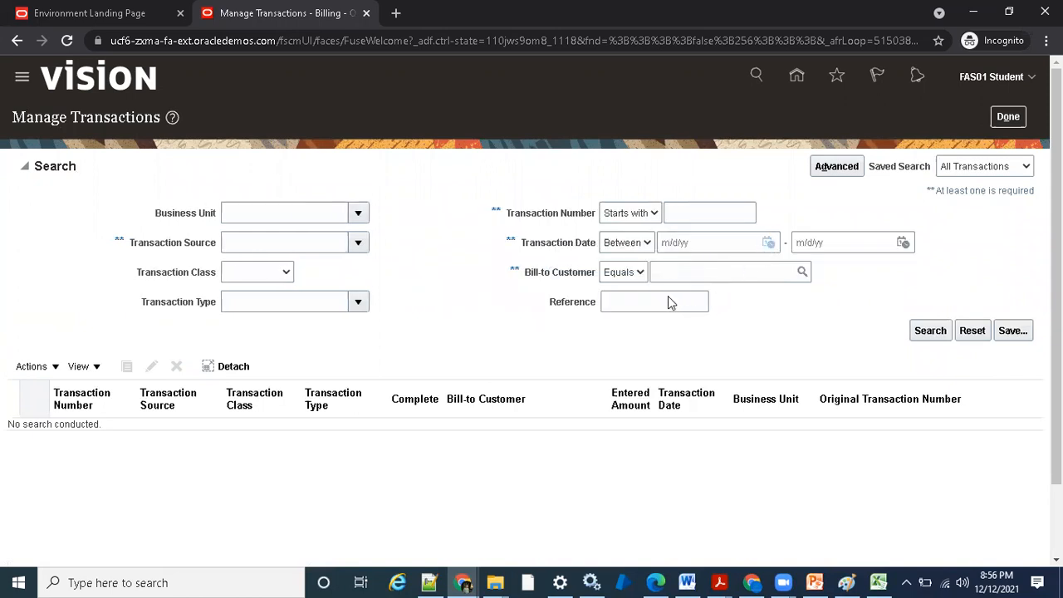
pyautogui.click(867, 318)
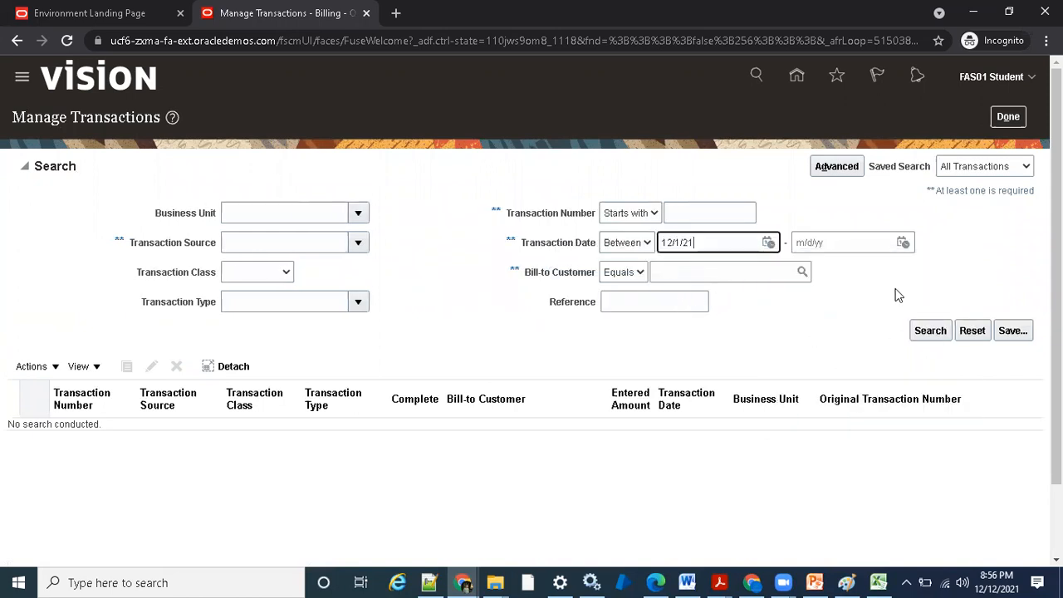
pyautogui.click(902, 243)
pyautogui.click(791, 319)
pyautogui.click(922, 330)
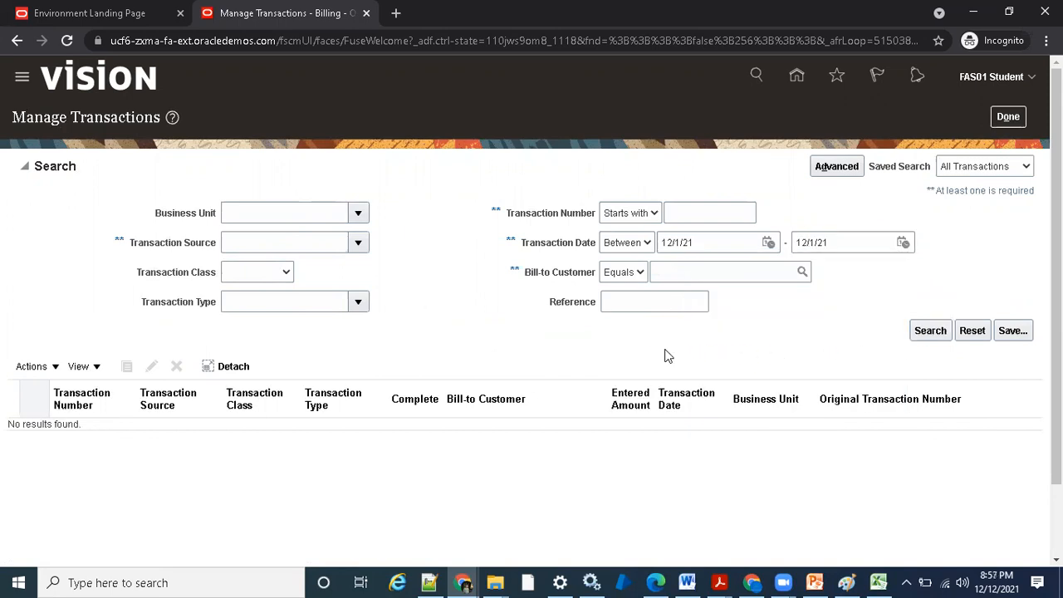
pyautogui.click(902, 243)
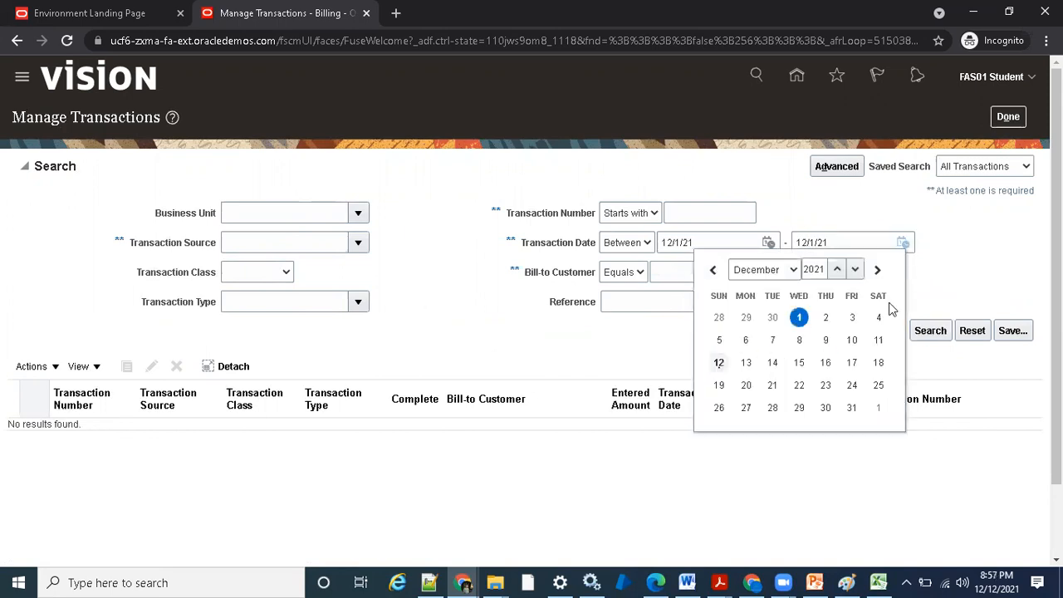
pyautogui.click(719, 362)
pyautogui.click(932, 330)
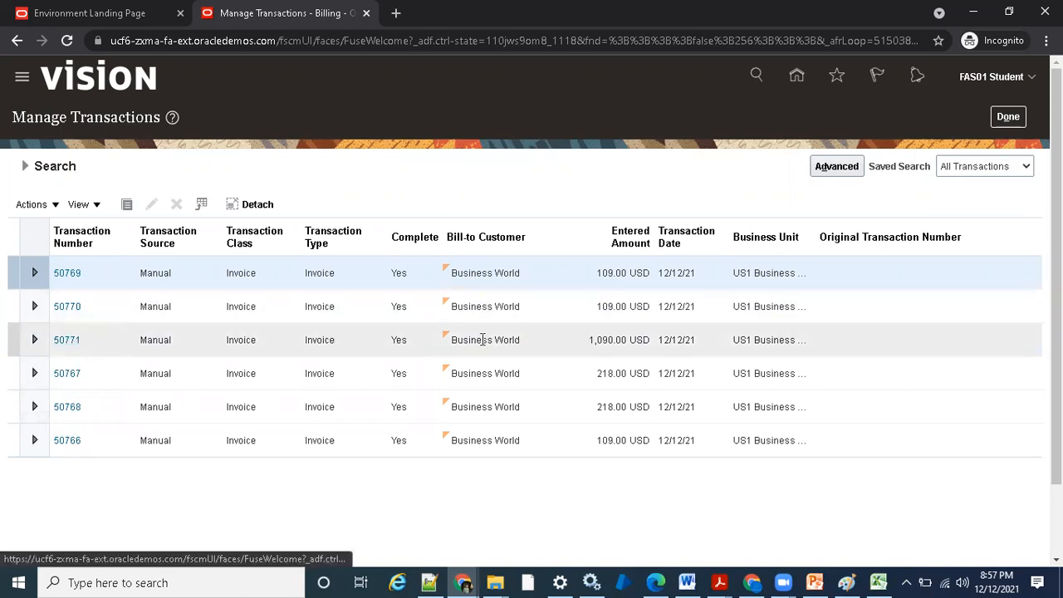
# - Open invoice 50771 and go to its Manage Adjustments page
pyautogui.click(71, 343)
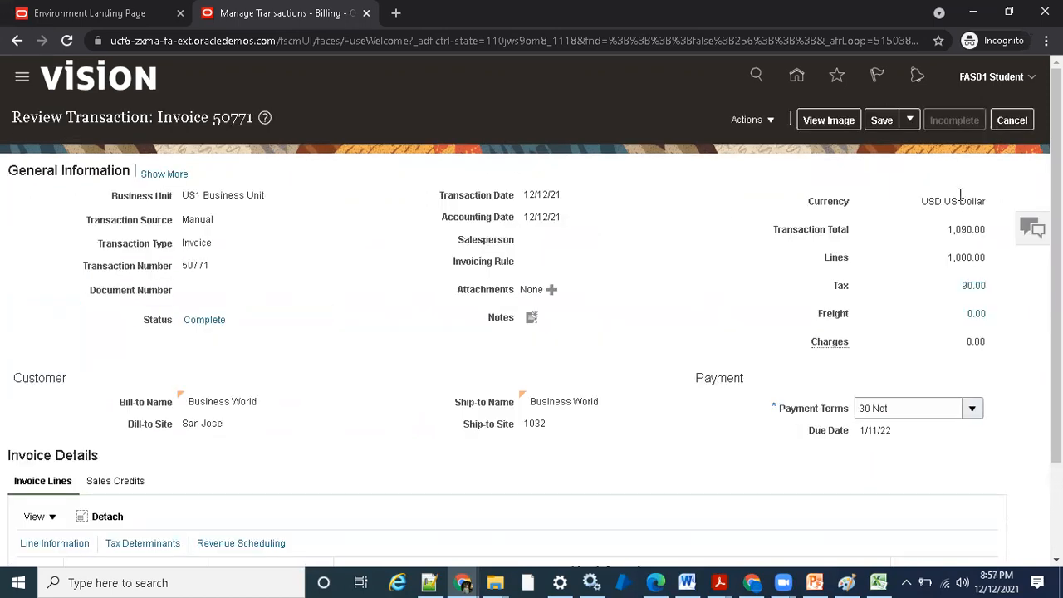
pyautogui.click(735, 120)
pyautogui.click(790, 202)
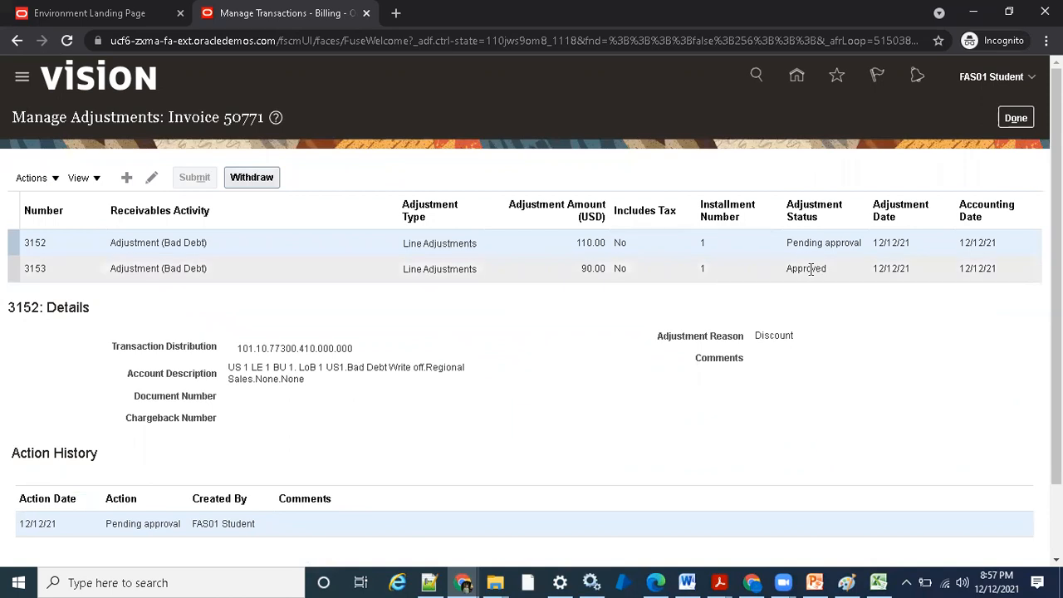
# - Compare the details and approval status of the invoice's 110.00 and 90.00 bad debt adjustments
pyautogui.click(594, 269)
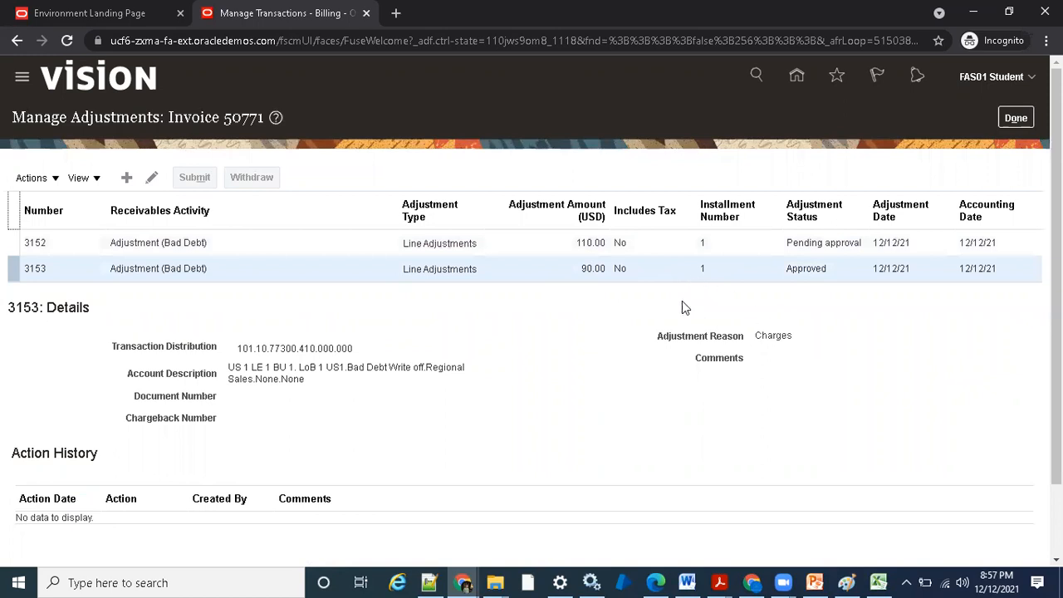
pyautogui.click(654, 245)
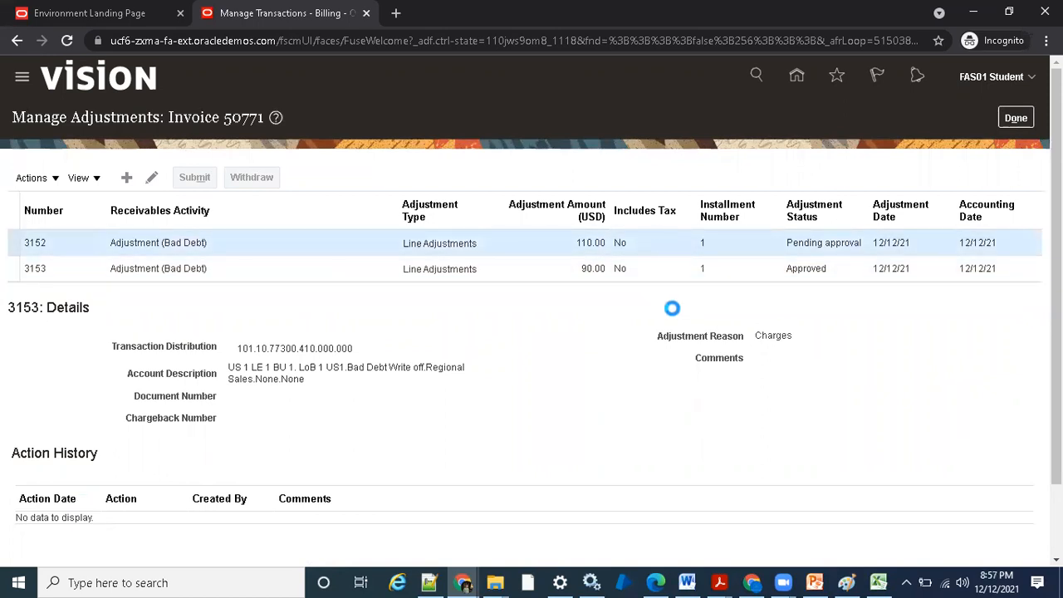
pyautogui.click(641, 271)
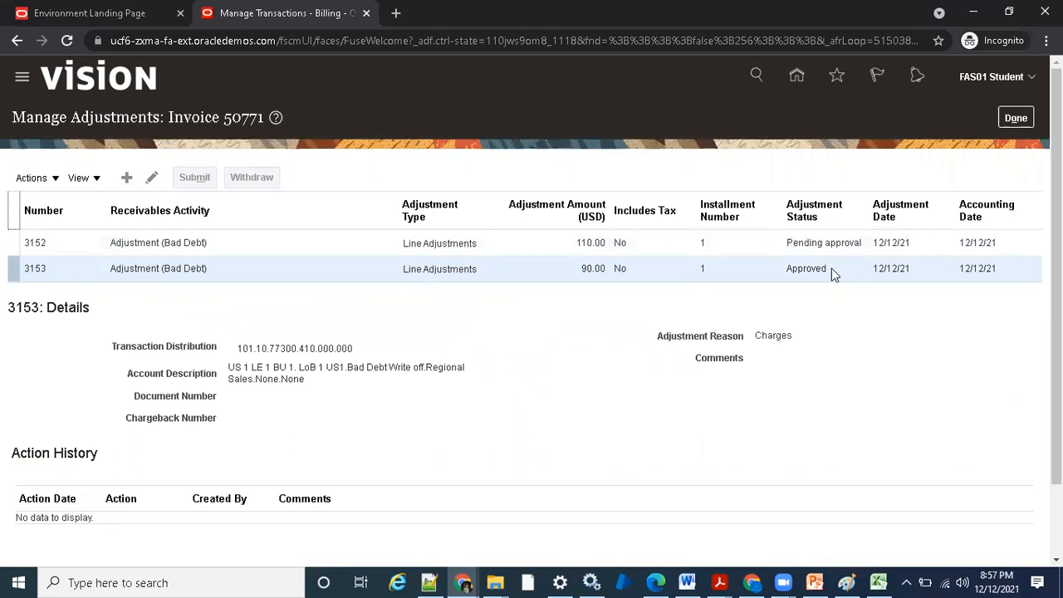
# - Open the 90.00 adjustment in edit mode and check which of its fields can be changed
pyautogui.click(44, 181)
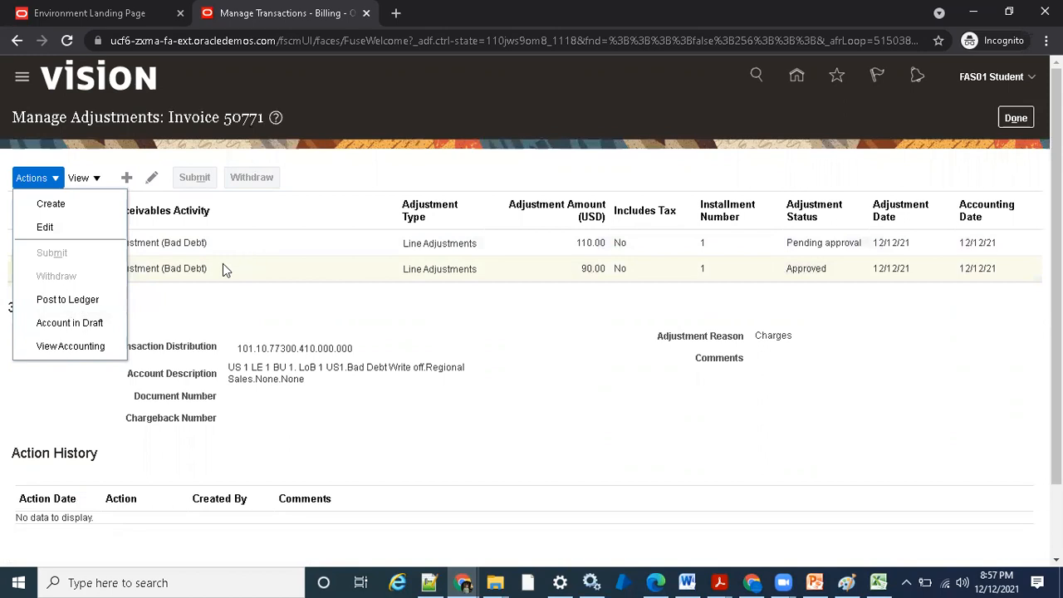
pyautogui.click(45, 229)
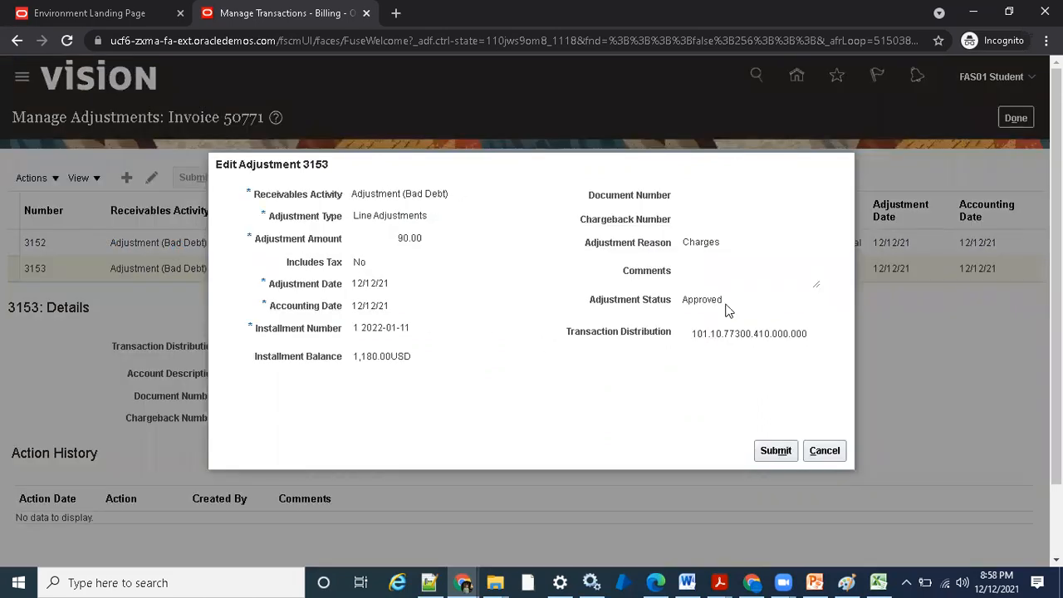
pyautogui.moveTo(726, 304); pyautogui.dragTo(386, 306)
pyautogui.click(338, 256)
pyautogui.moveTo(365, 200); pyautogui.dragTo(436, 218)
pyautogui.click(415, 279)
# - Examine the 90.00 adjustment's activity, type, amount and date fields, and close it without submitting
pyautogui.moveTo(352, 195); pyautogui.dragTo(451, 275)
pyautogui.click(448, 280)
pyautogui.moveTo(357, 196); pyautogui.dragTo(460, 275)
pyautogui.click(460, 339)
pyautogui.click(825, 456)
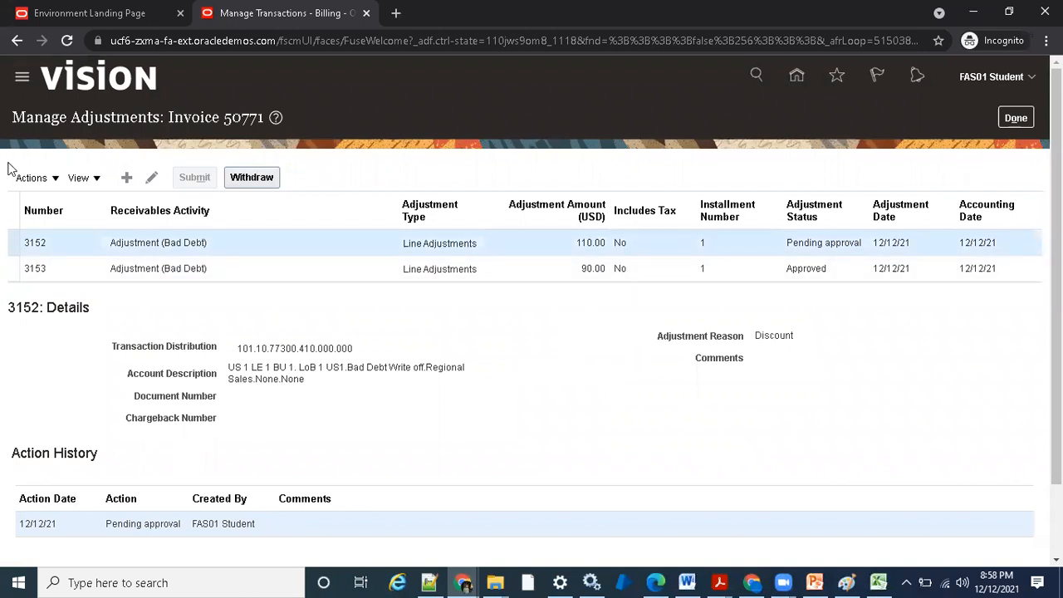
# - Open the 110.00 adjustment for editing, try Offset as the adjustment reason, and discard the change
pyautogui.click(32, 178)
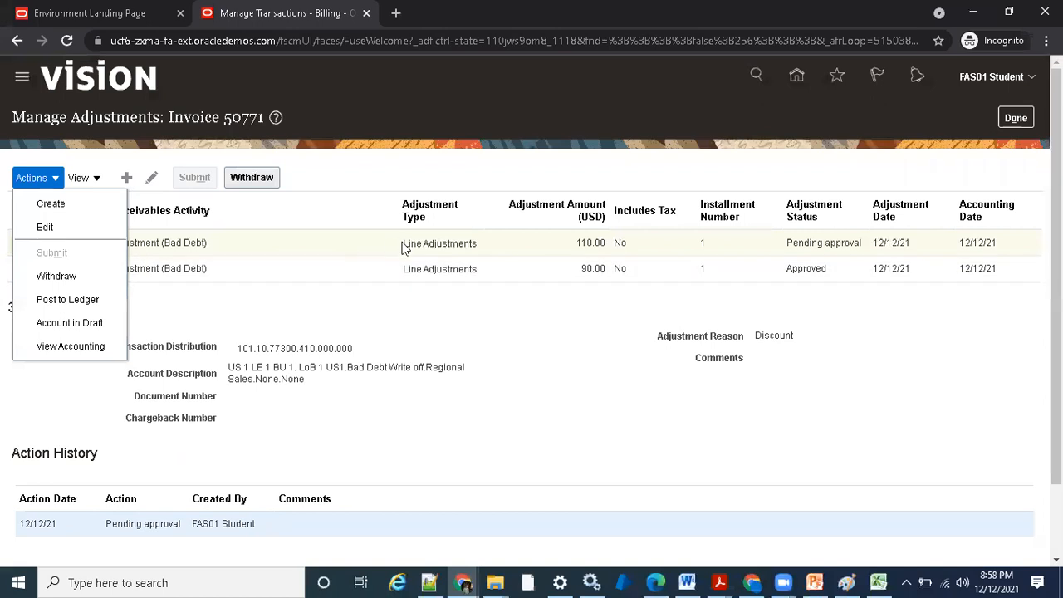
pyautogui.click(440, 311)
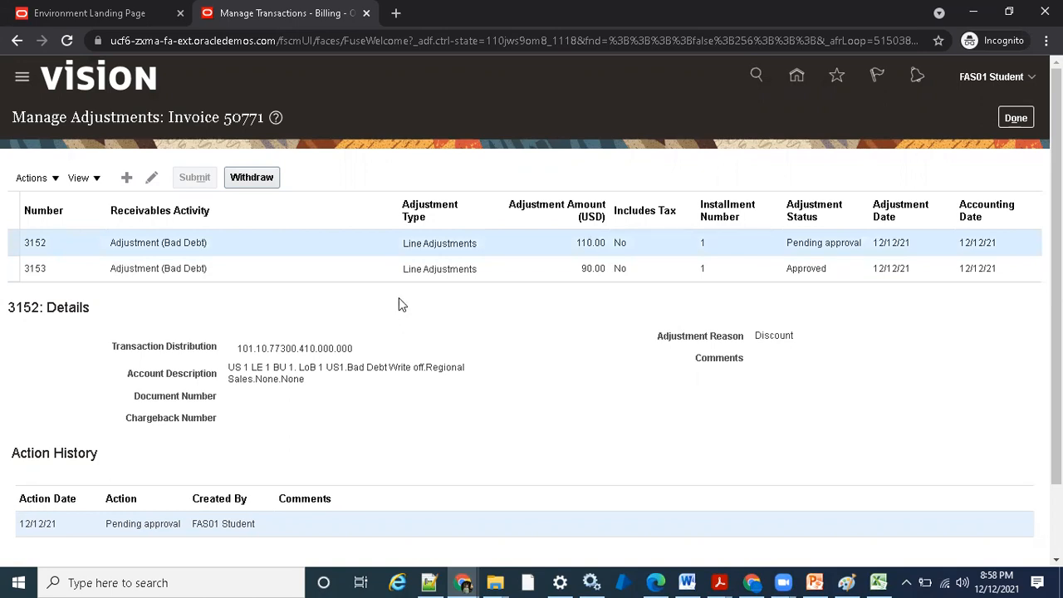
pyautogui.click(33, 178)
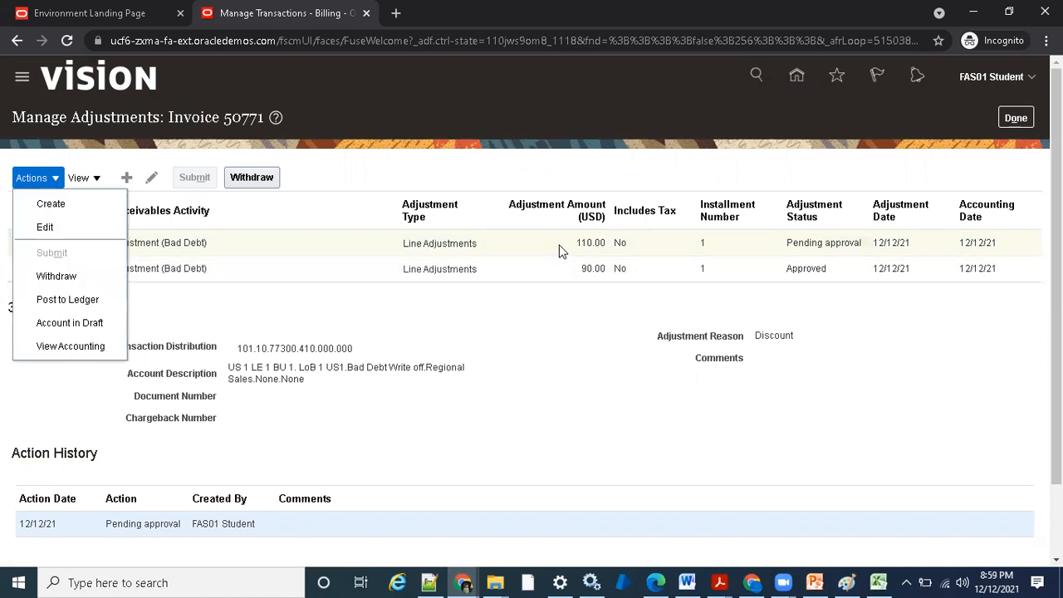
pyautogui.click(75, 233)
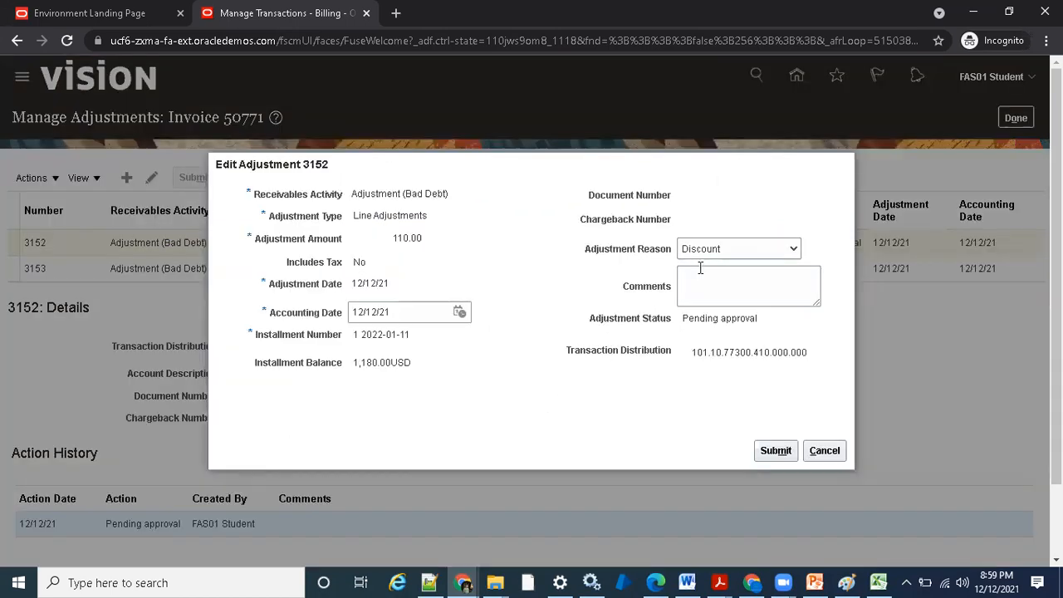
pyautogui.click(408, 312)
pyautogui.click(733, 251)
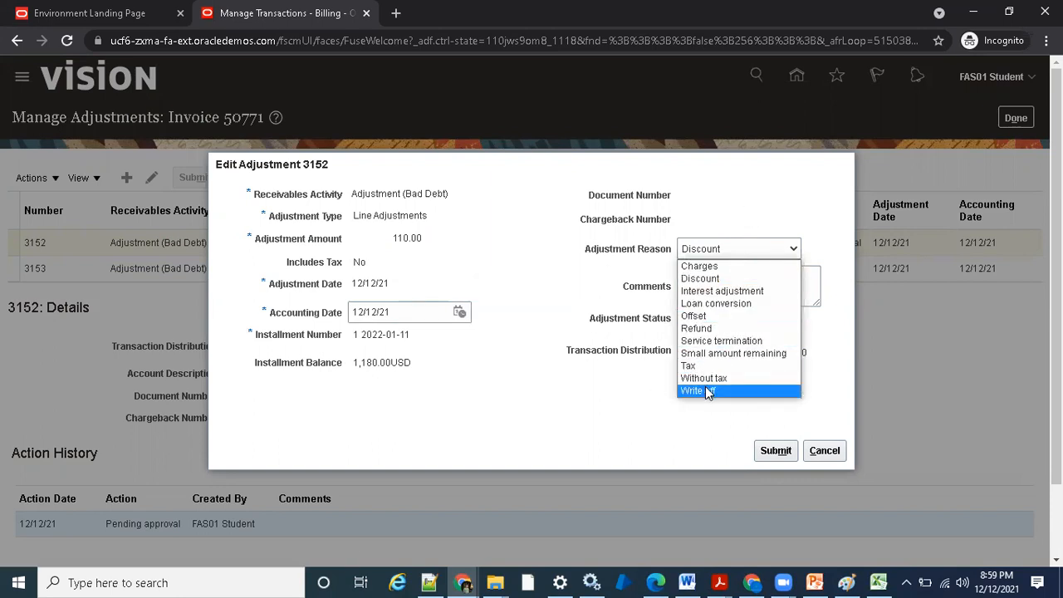
pyautogui.click(712, 316)
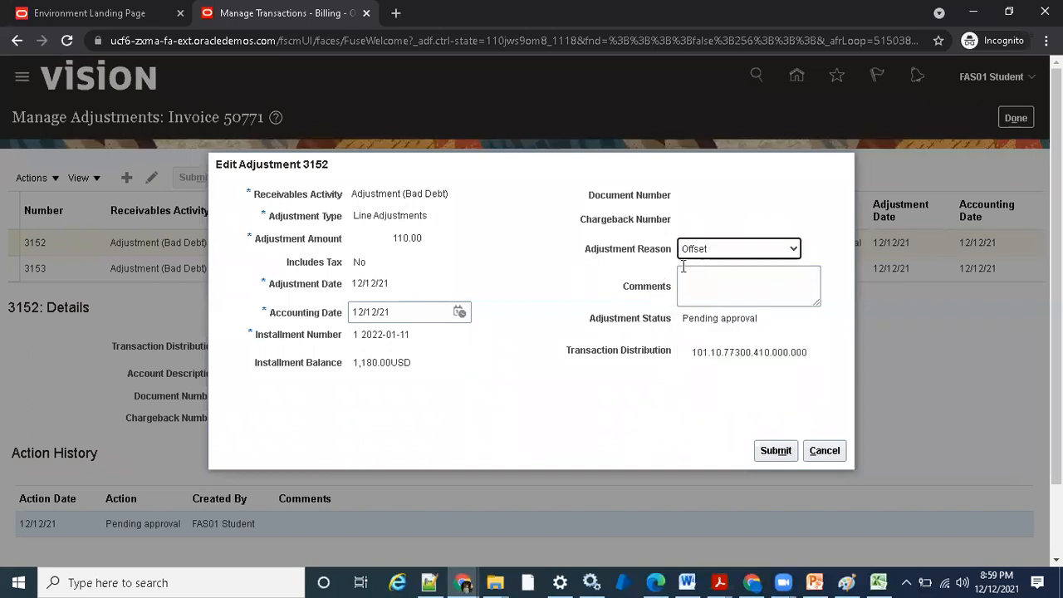
pyautogui.moveTo(586, 249); pyautogui.dragTo(670, 260)
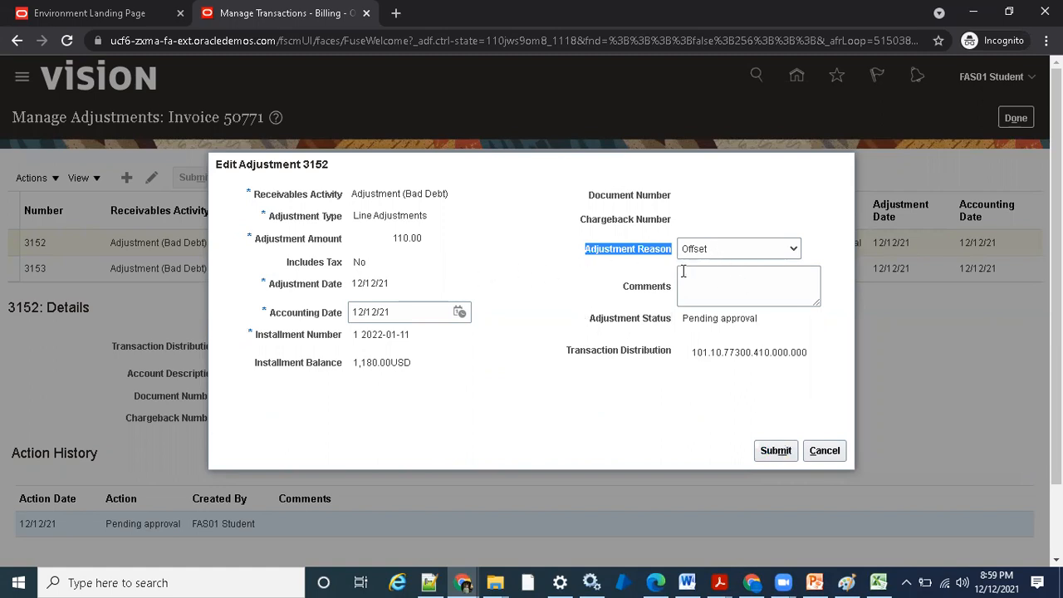
pyautogui.click(838, 453)
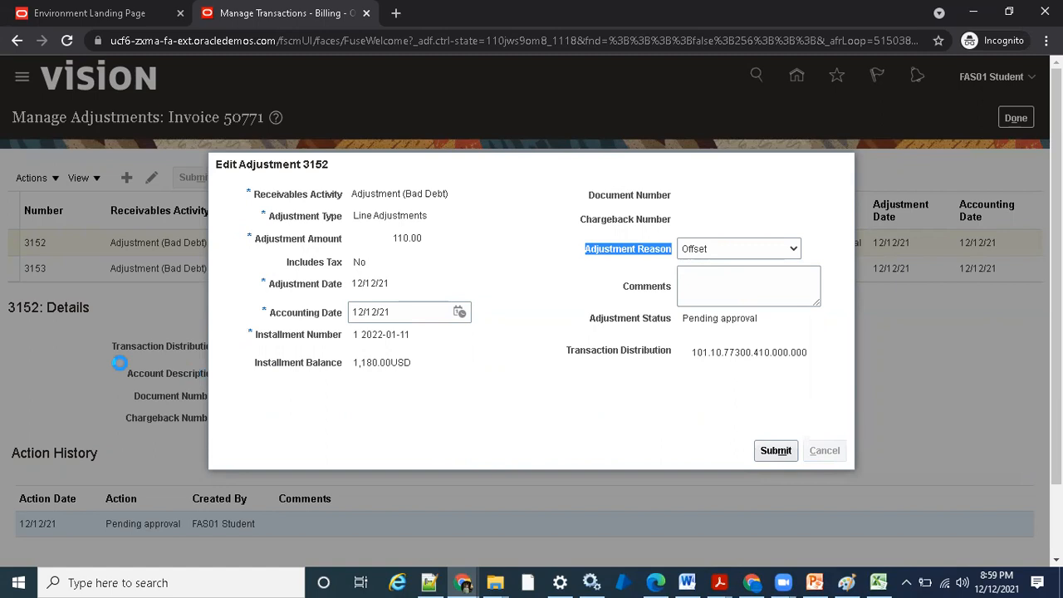
# - Compare which actions are available for the 90.00 adjustment and for the 110.00 adjustment
pyautogui.click(166, 269)
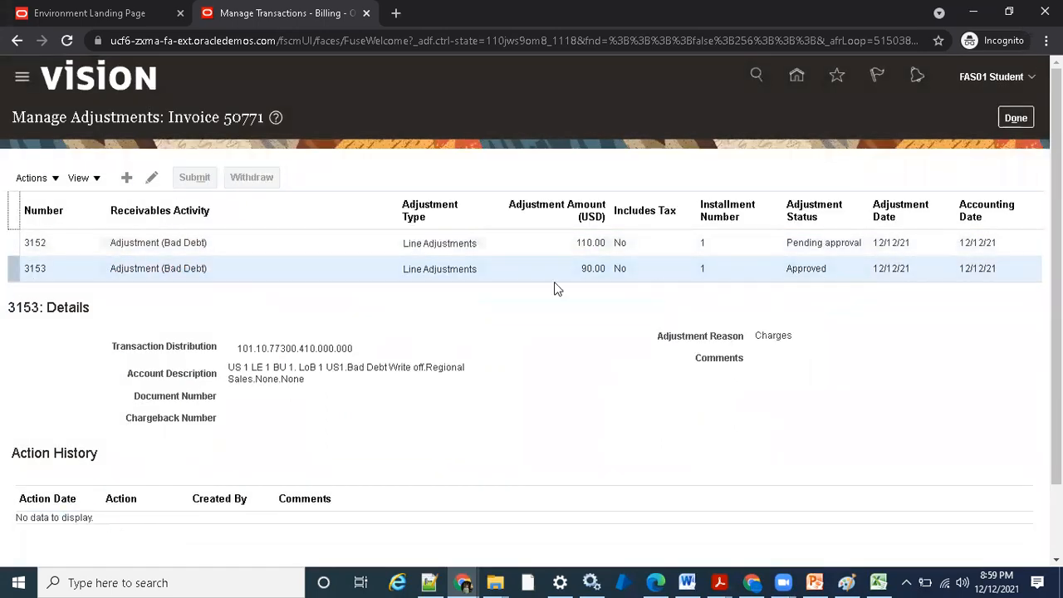
pyautogui.click(33, 178)
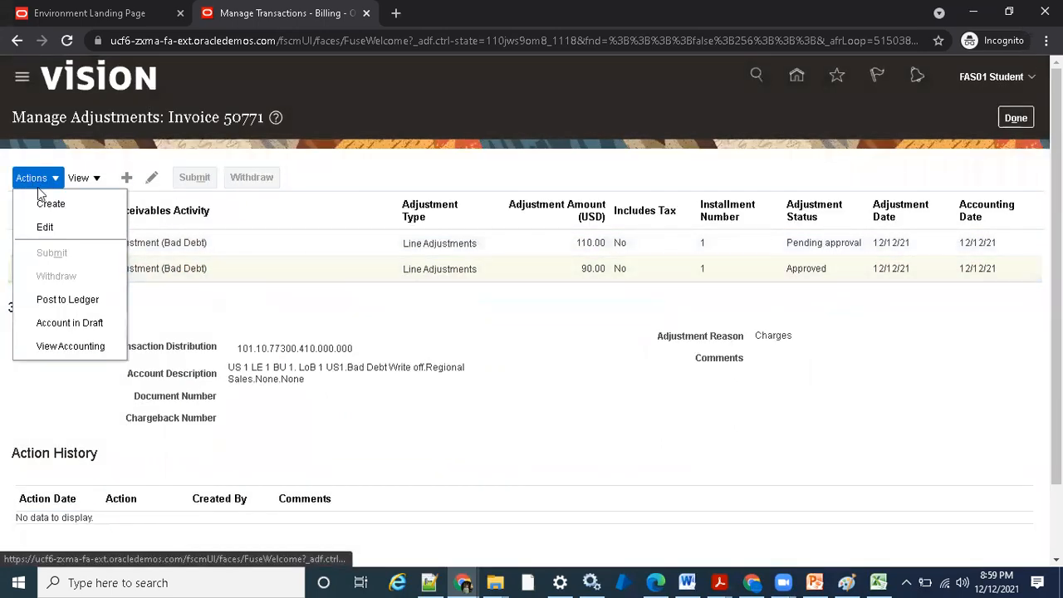
pyautogui.click(333, 264)
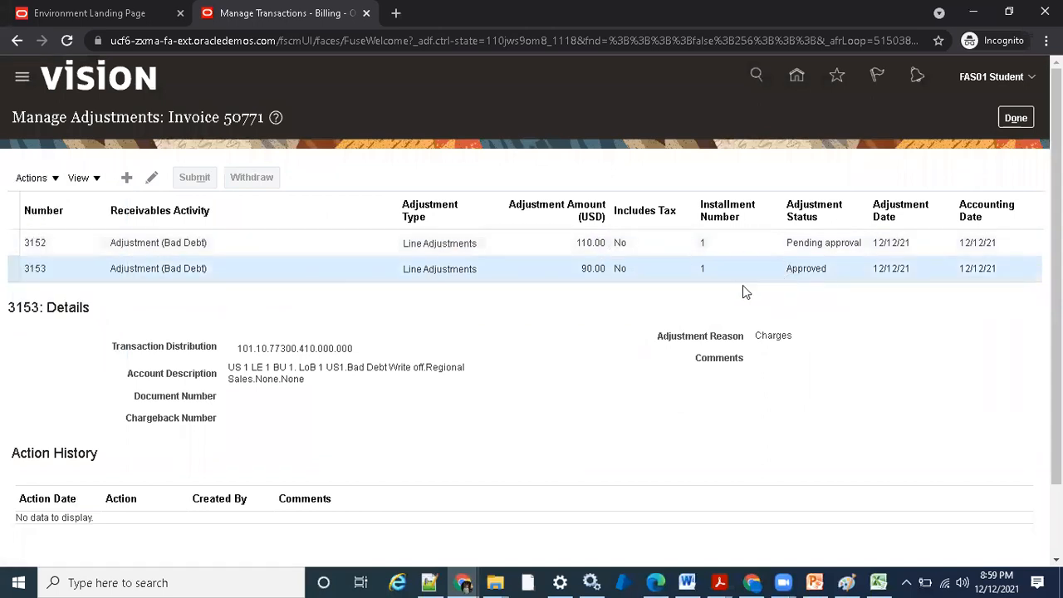
pyautogui.click(375, 243)
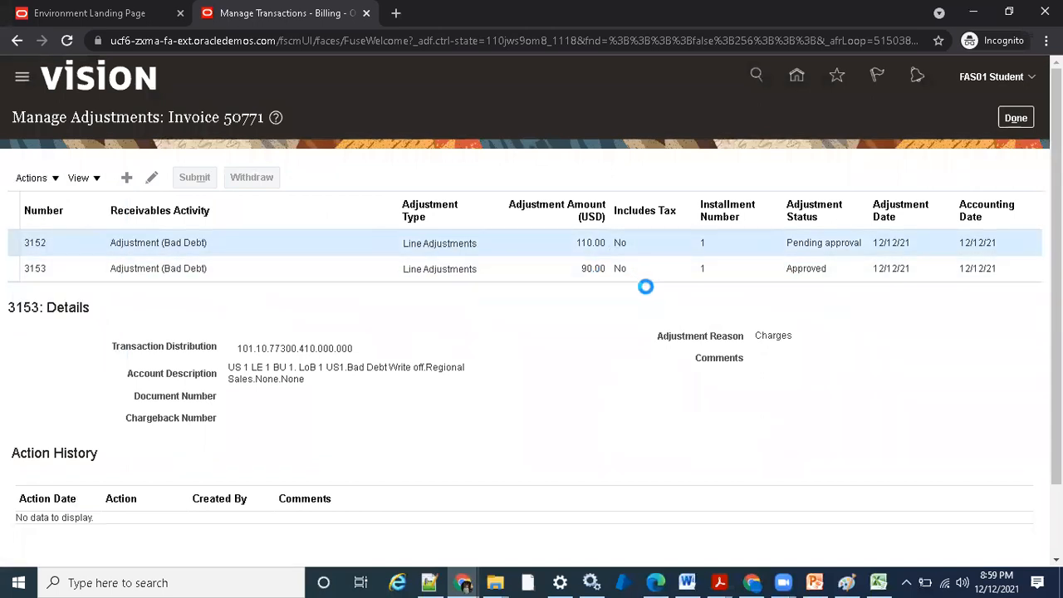
pyautogui.click(37, 178)
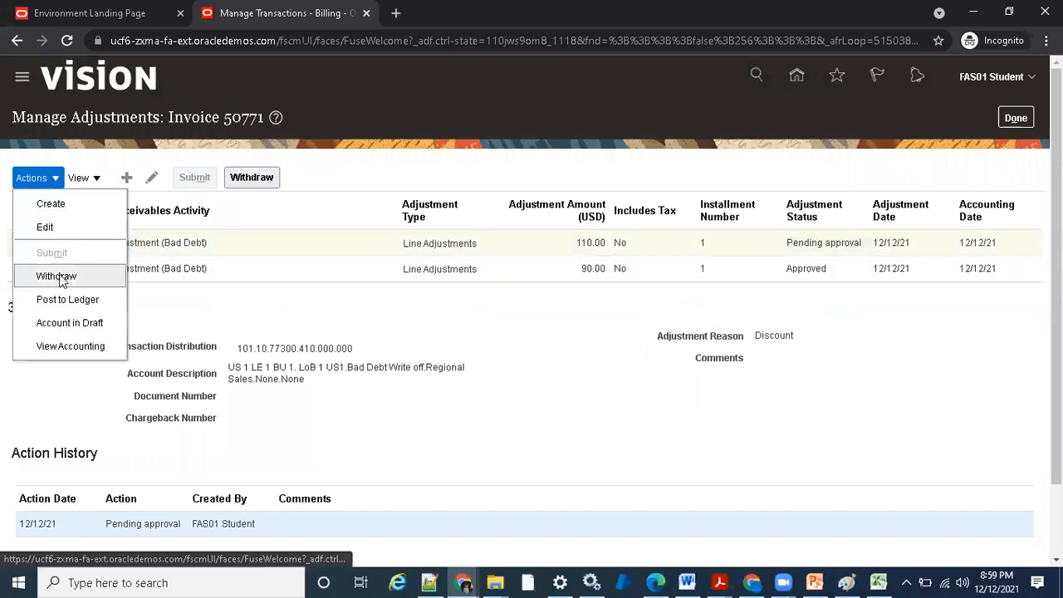
pyautogui.click(263, 240)
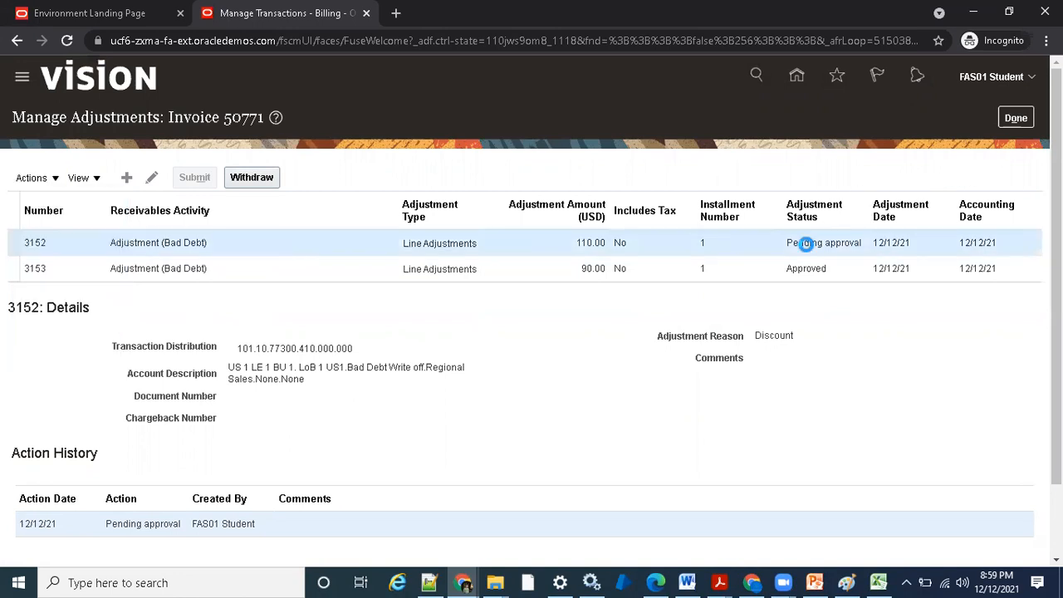
# - Leave the invoice's adjustments and sign out of the current user session, confirming the logout
pyautogui.click(1016, 121)
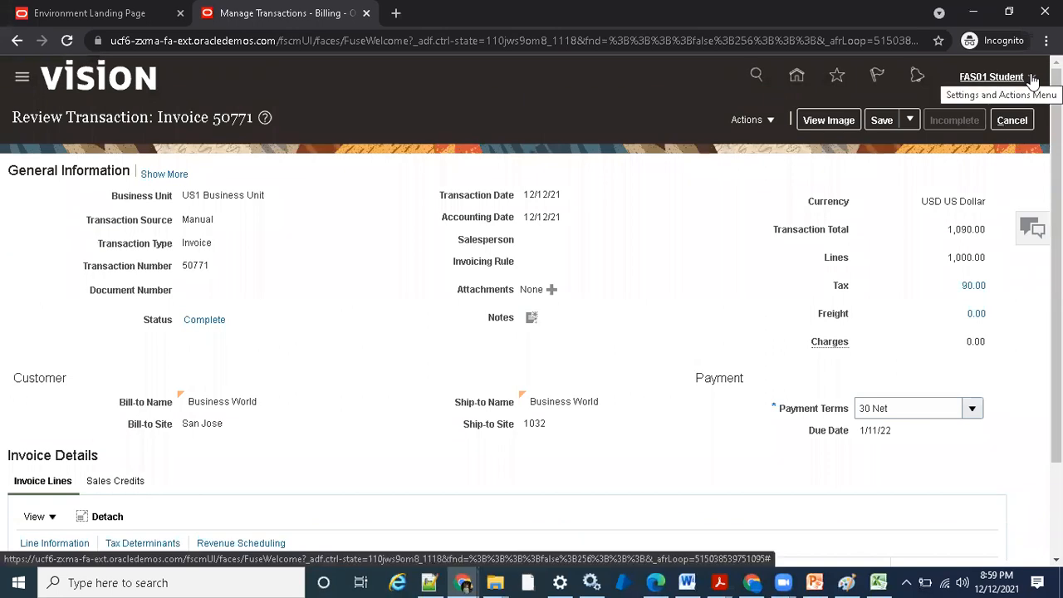
pyautogui.click(1032, 80)
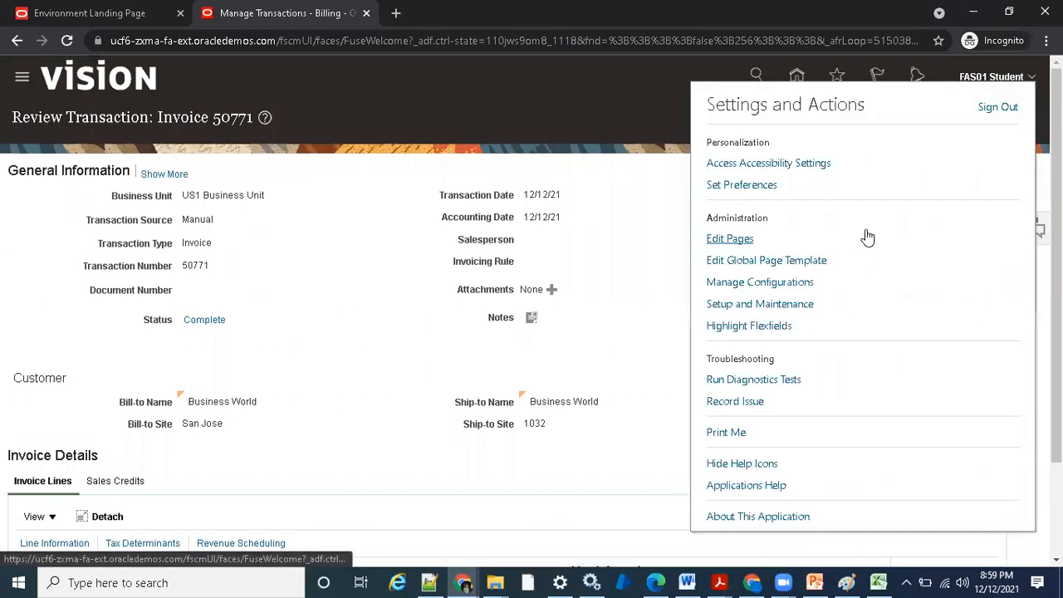
pyautogui.click(984, 112)
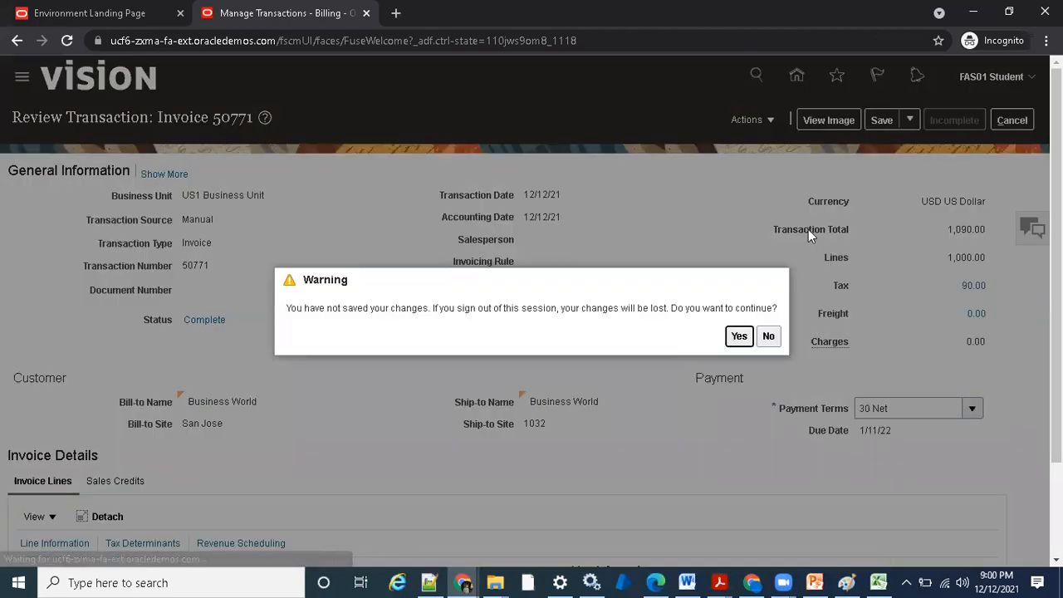
pyautogui.click(739, 335)
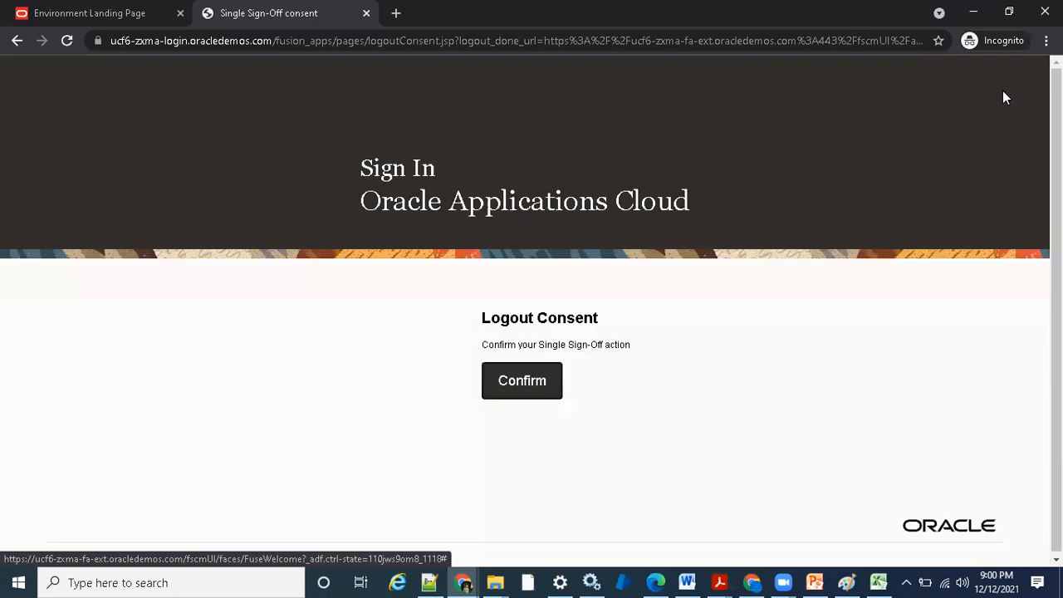
pyautogui.click(519, 379)
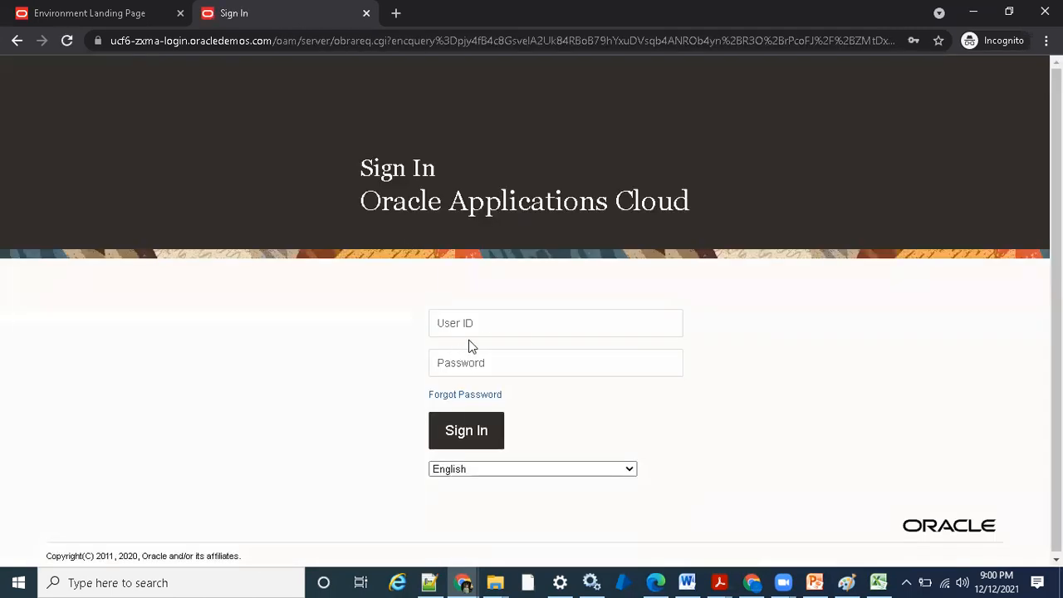
# - Sign in as the FAS02 student user with the saved user ID and password
pyautogui.click(488, 323)
pyautogui.click(493, 81)
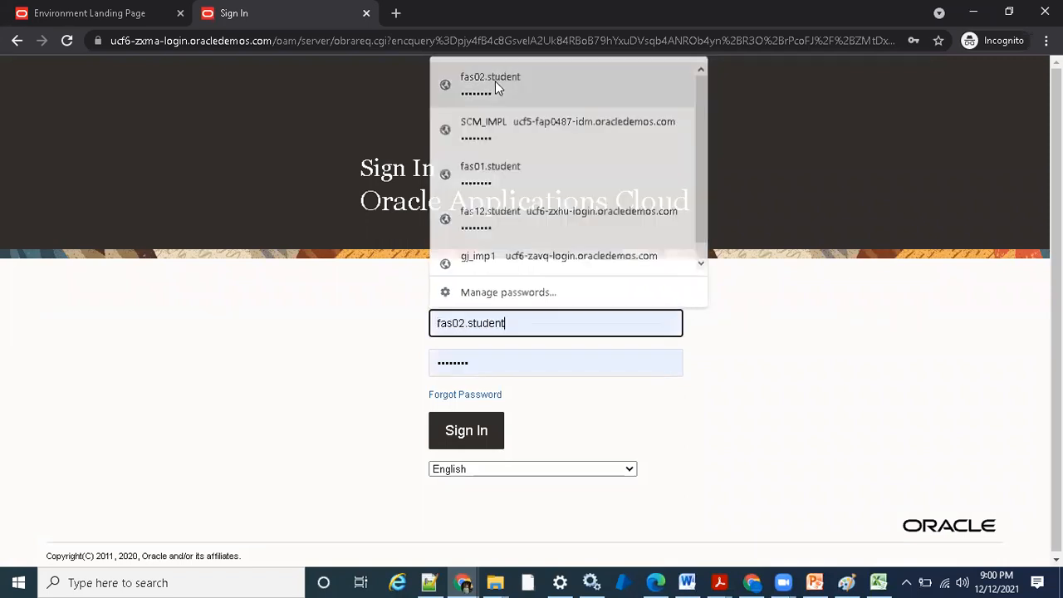
pyautogui.click(475, 447)
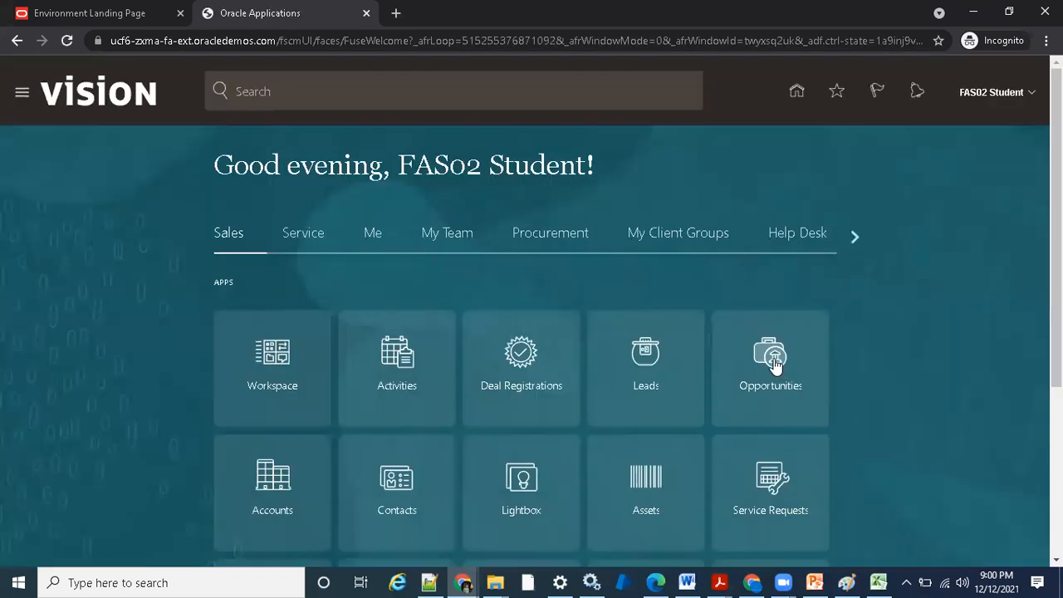
# - Open the Billing work area and go to its Manage Transactions page
pyautogui.click(851, 237)
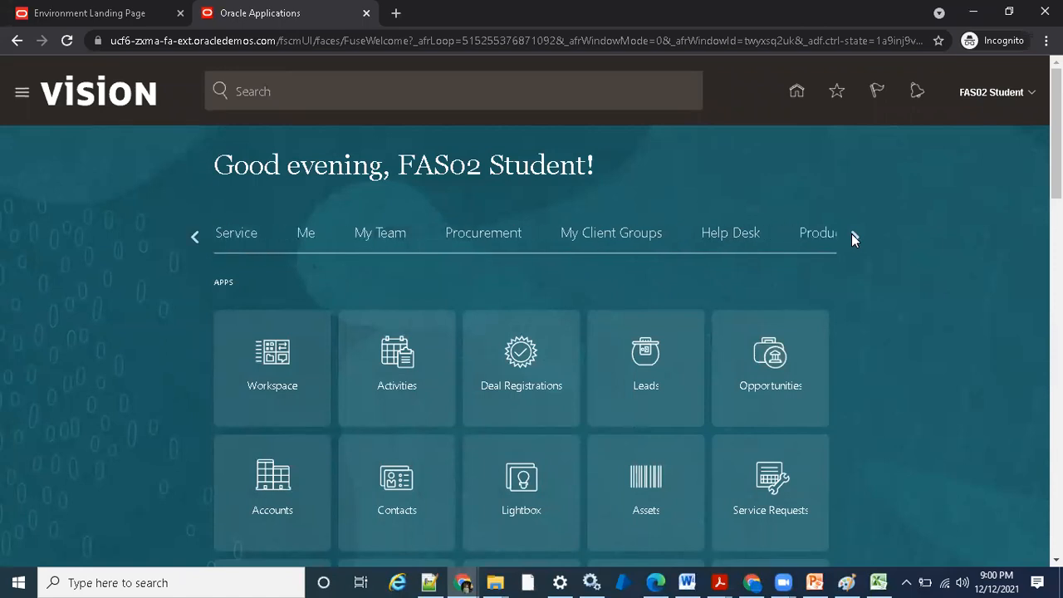
pyautogui.click(851, 236)
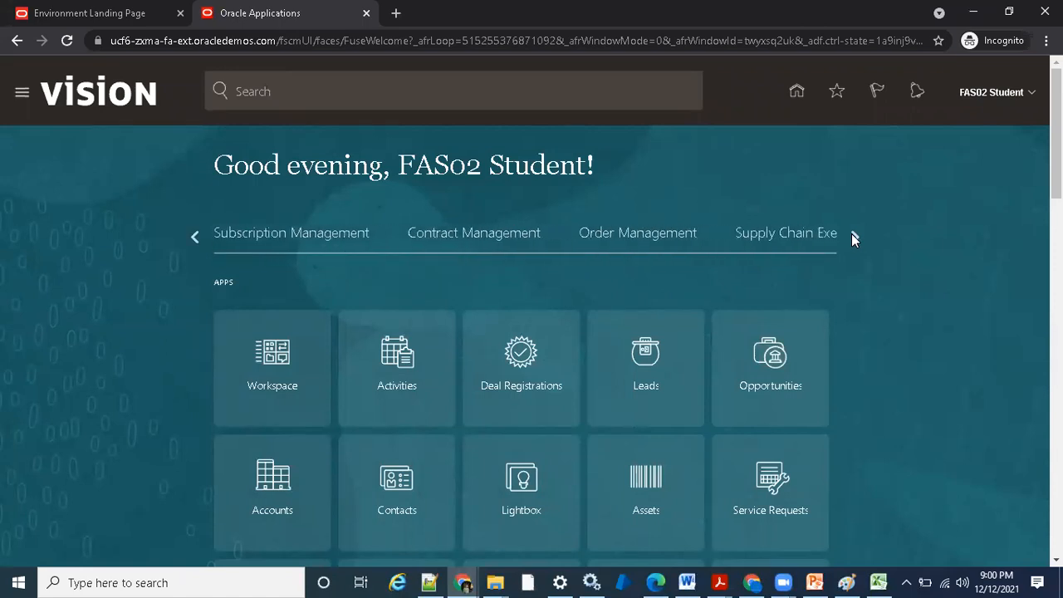
pyautogui.click(851, 236)
pyautogui.click(459, 249)
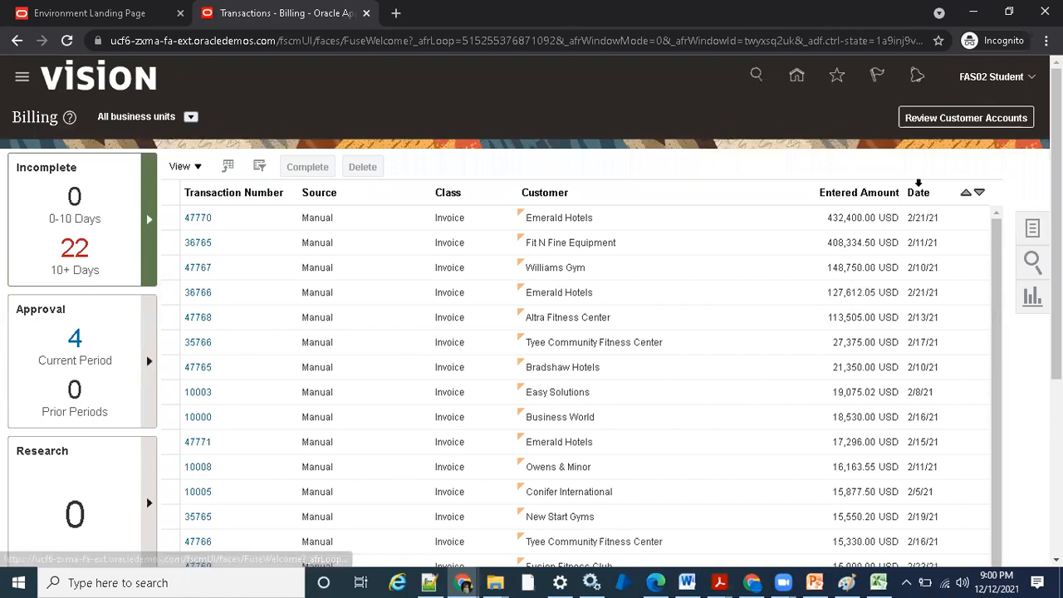
pyautogui.click(1023, 228)
pyautogui.click(943, 168)
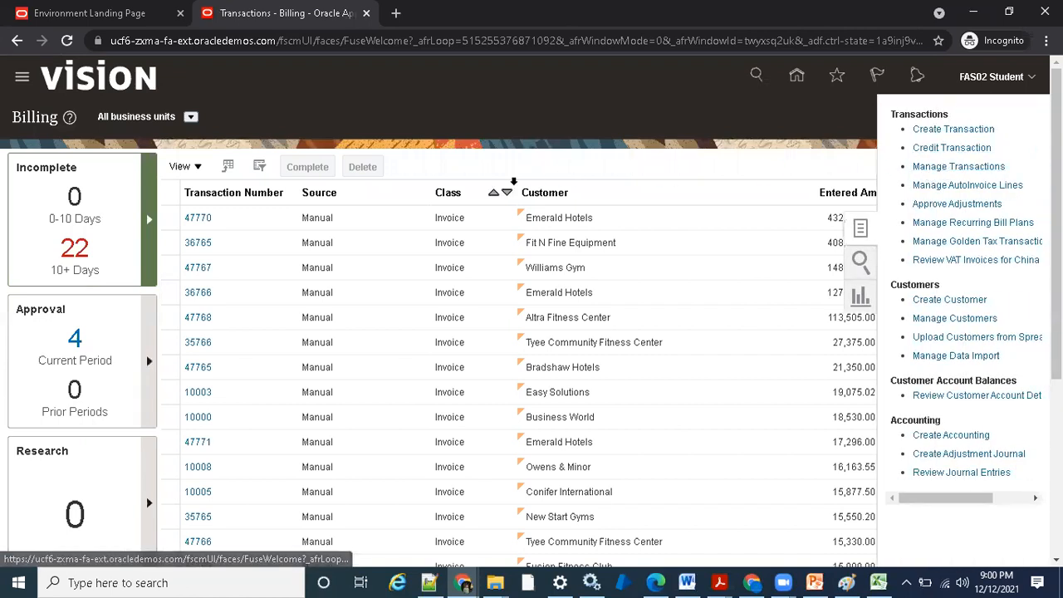
# - Search for transaction number 50771, open the invoice, and go to its Manage Adjustments page
pyautogui.click(604, 209)
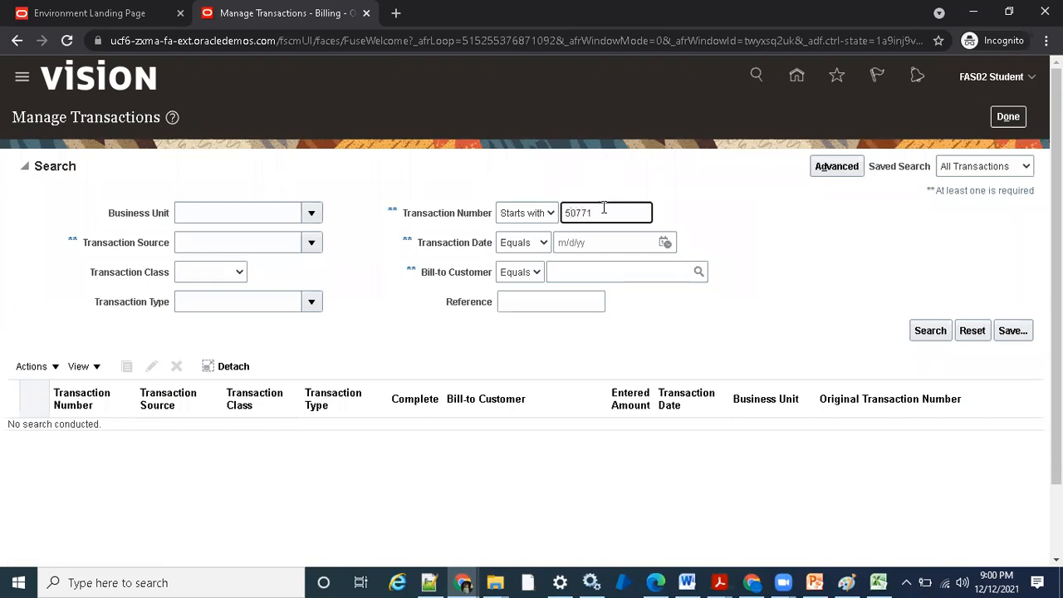
pyautogui.click(930, 330)
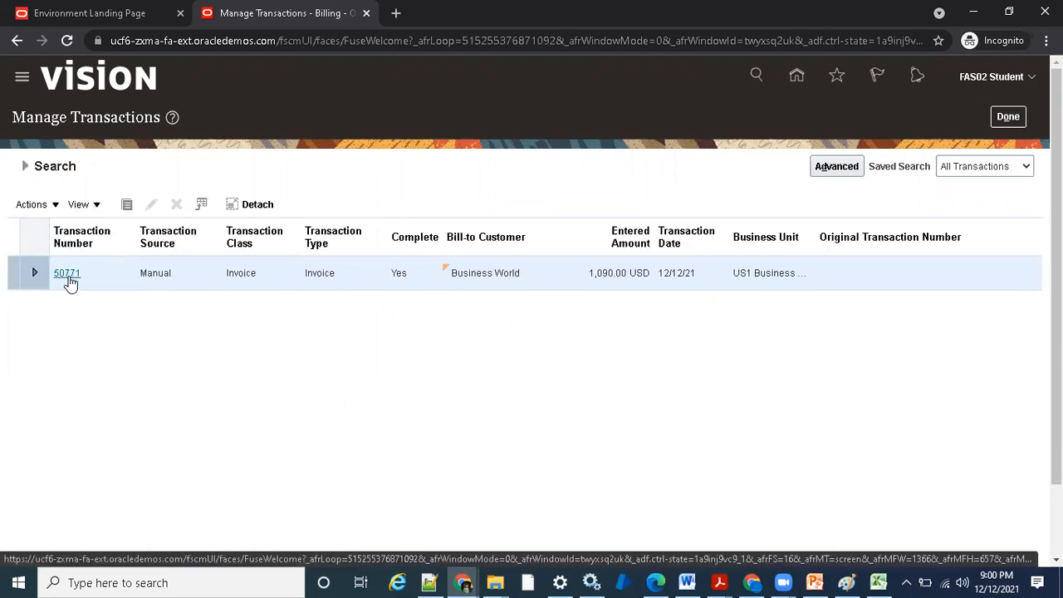
pyautogui.click(67, 274)
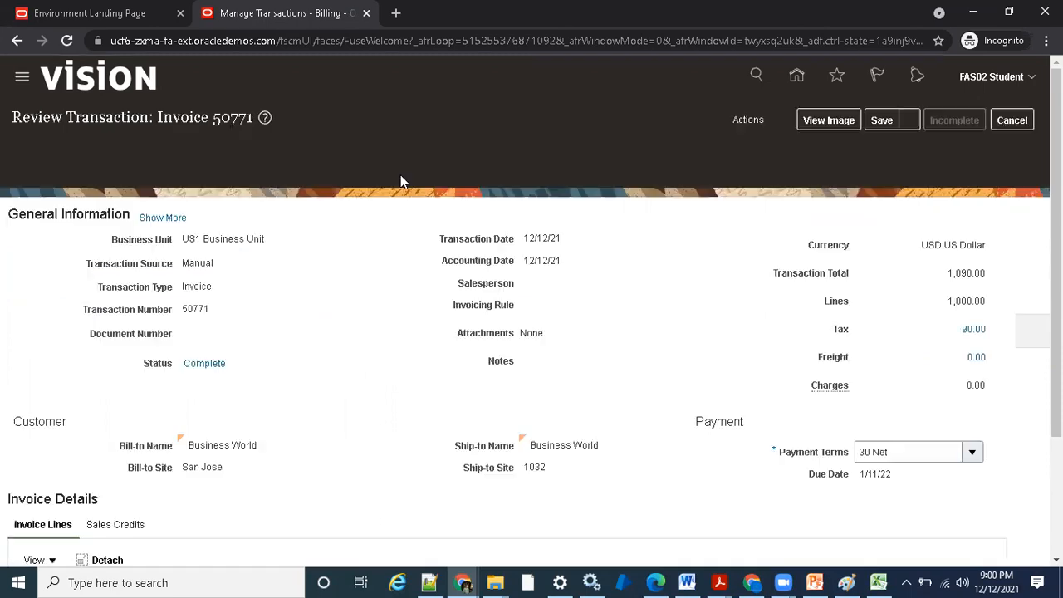
pyautogui.click(747, 120)
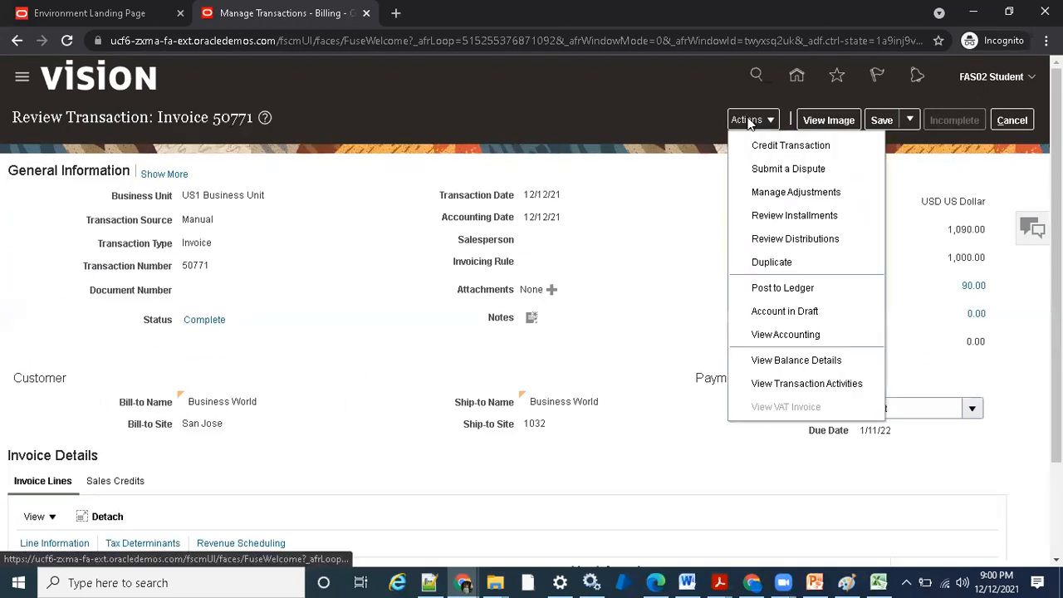
pyautogui.click(780, 191)
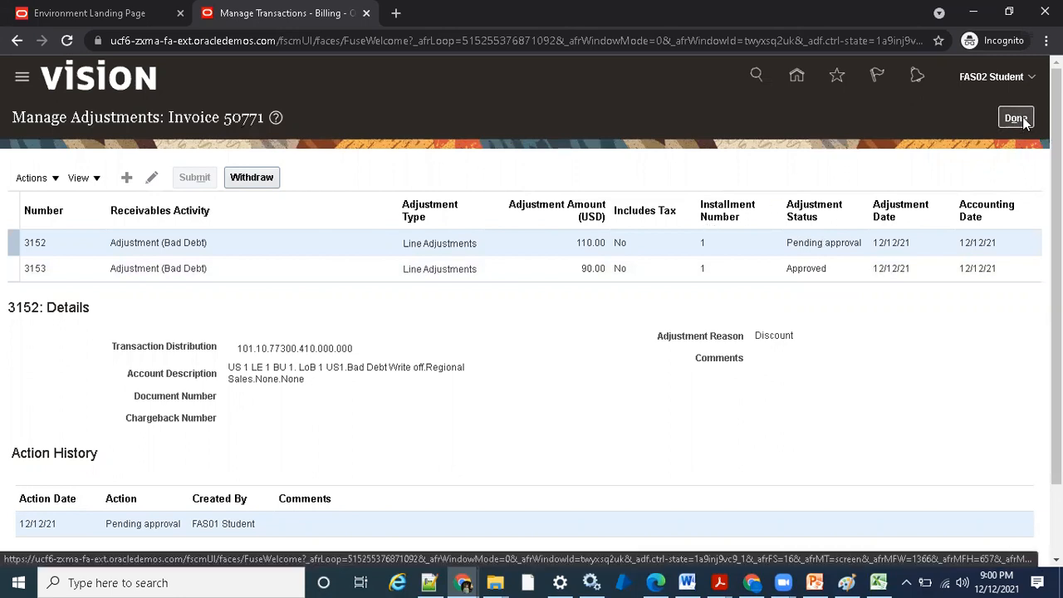
# - Check the actions available for the 110.00 adjustment and compare its details with those of the 90.00 adjustment
pyautogui.click(36, 179)
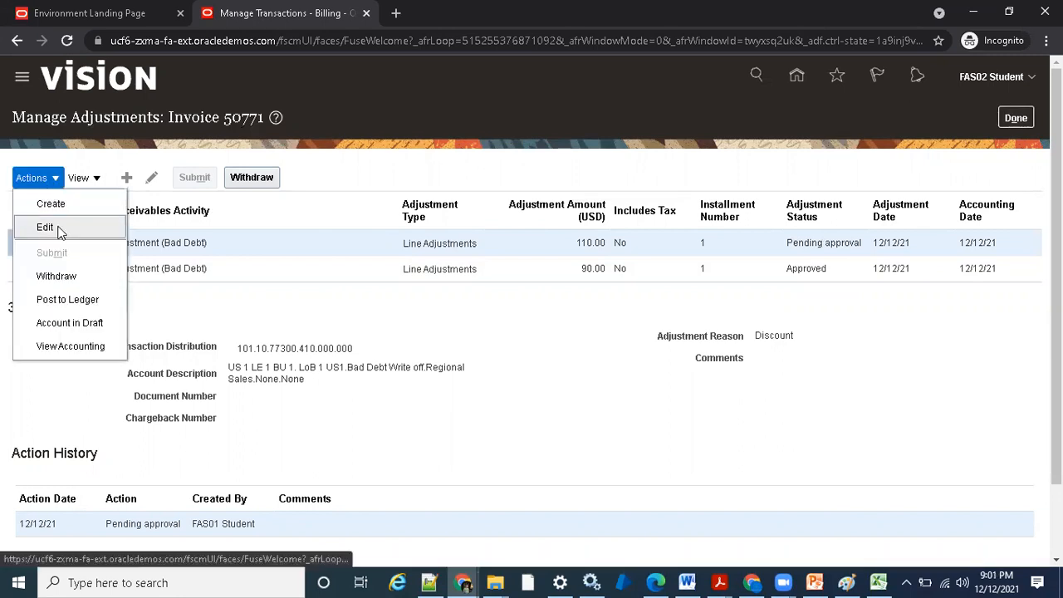
pyautogui.click(372, 244)
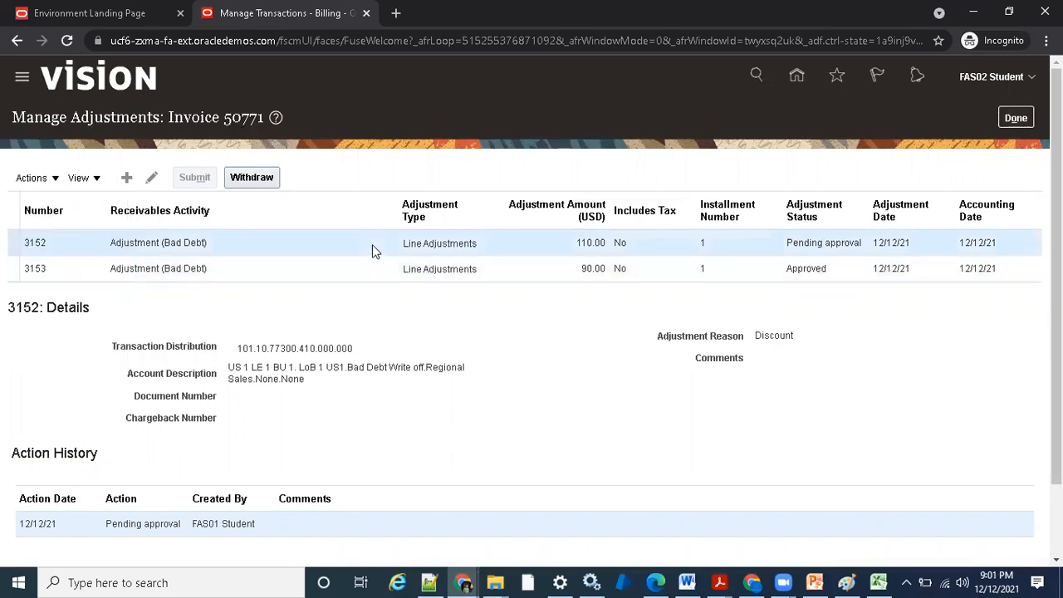
pyautogui.click(612, 266)
pyautogui.click(619, 242)
pyautogui.click(622, 267)
pyautogui.click(638, 242)
# - Finish reviewing the adjustments and leave invoice 50771 without saving, returning to the Billing work area
pyautogui.click(1027, 122)
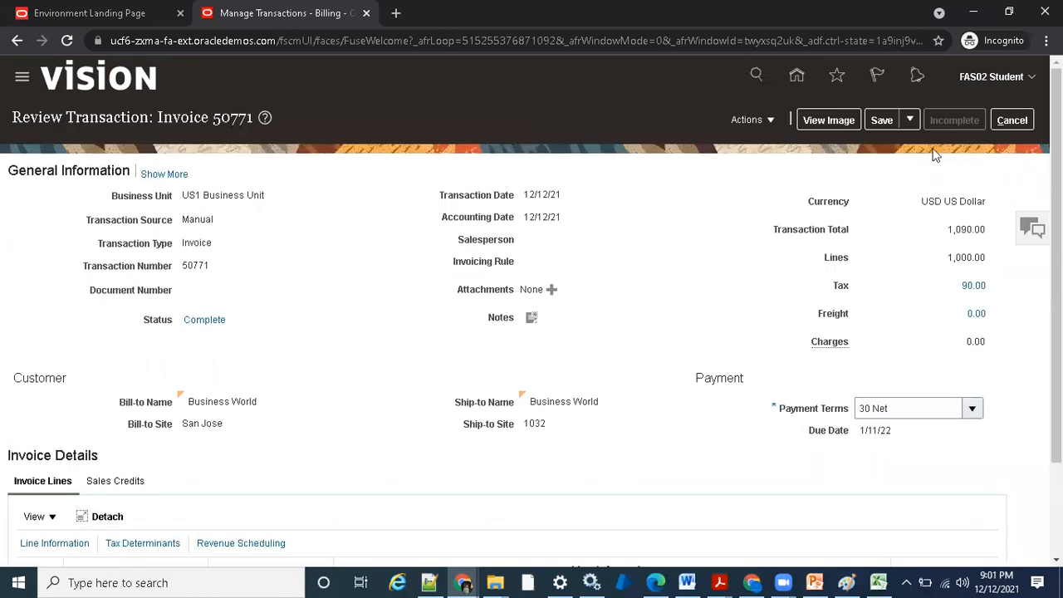
pyautogui.click(1011, 122)
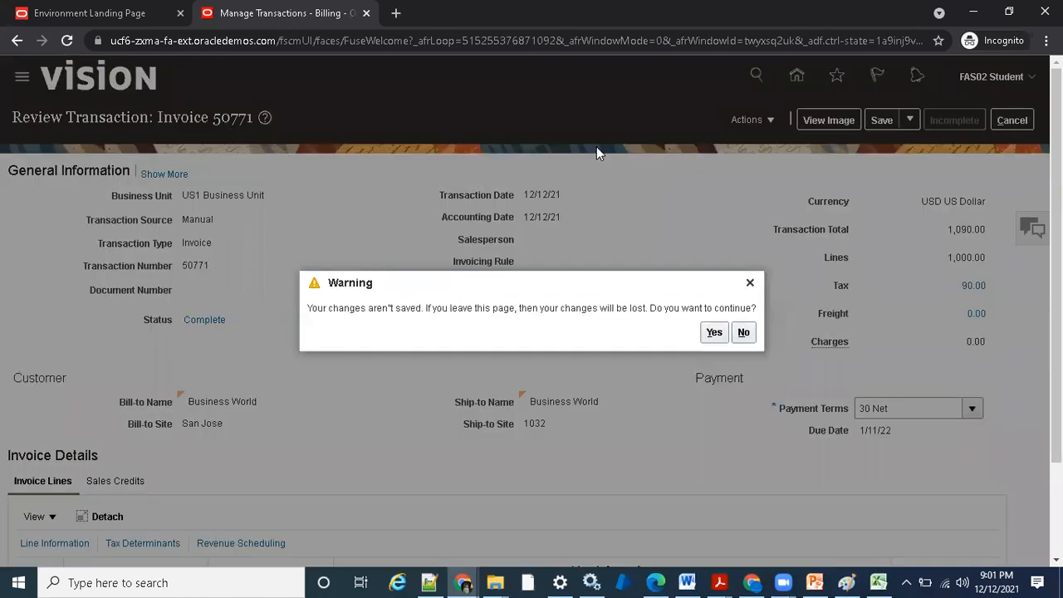
pyautogui.click(715, 333)
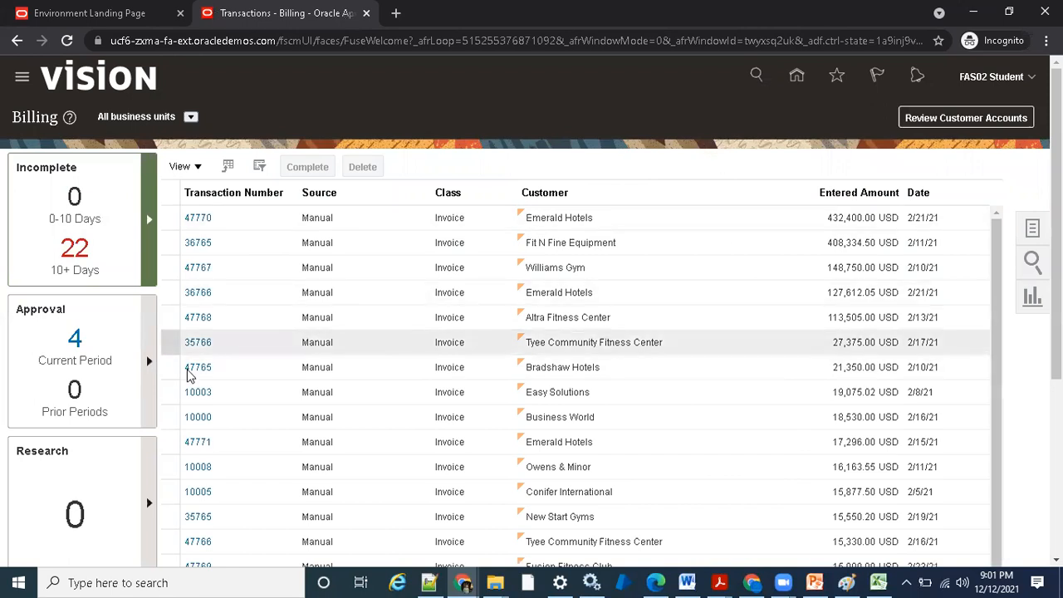
pyautogui.scroll(-2, 107, 288)
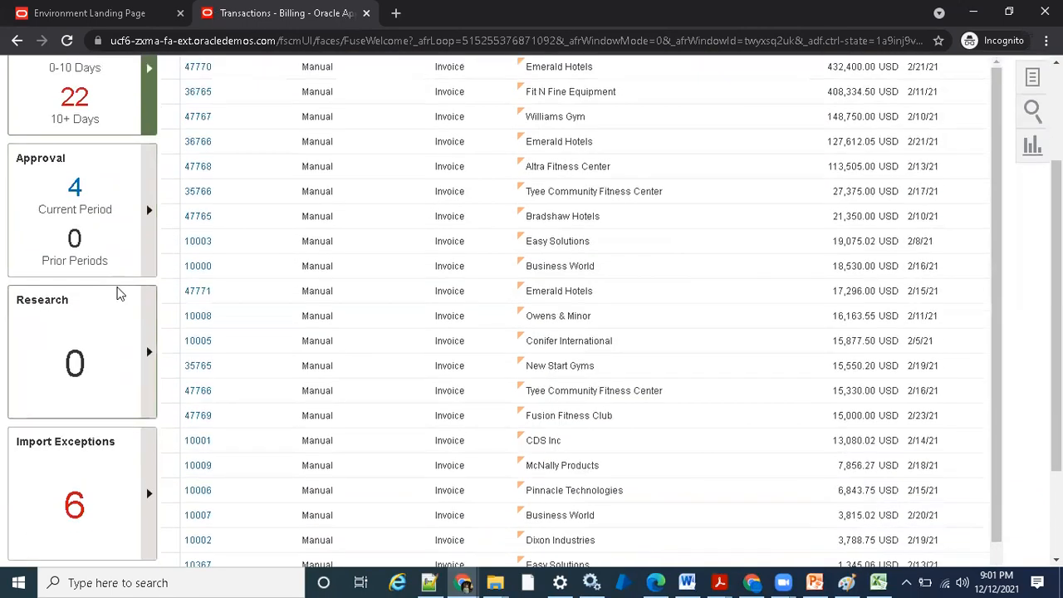
pyautogui.scroll(2, 117, 292)
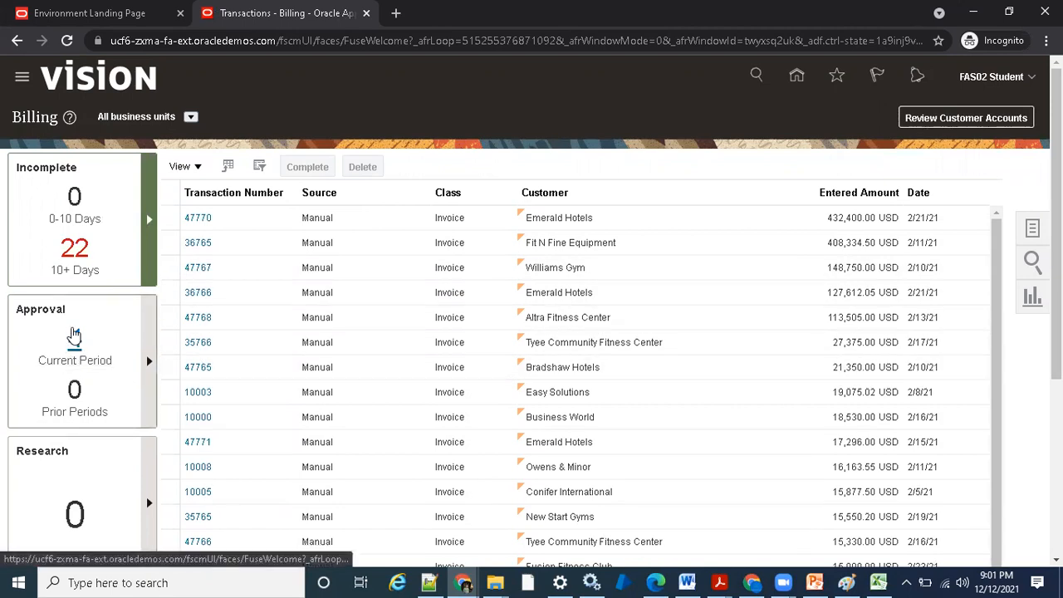
# - Go to the Approve Adjustments page, review the 110.00 adjustment's details and action history, and return to the Billing work area
pyautogui.click(1029, 228)
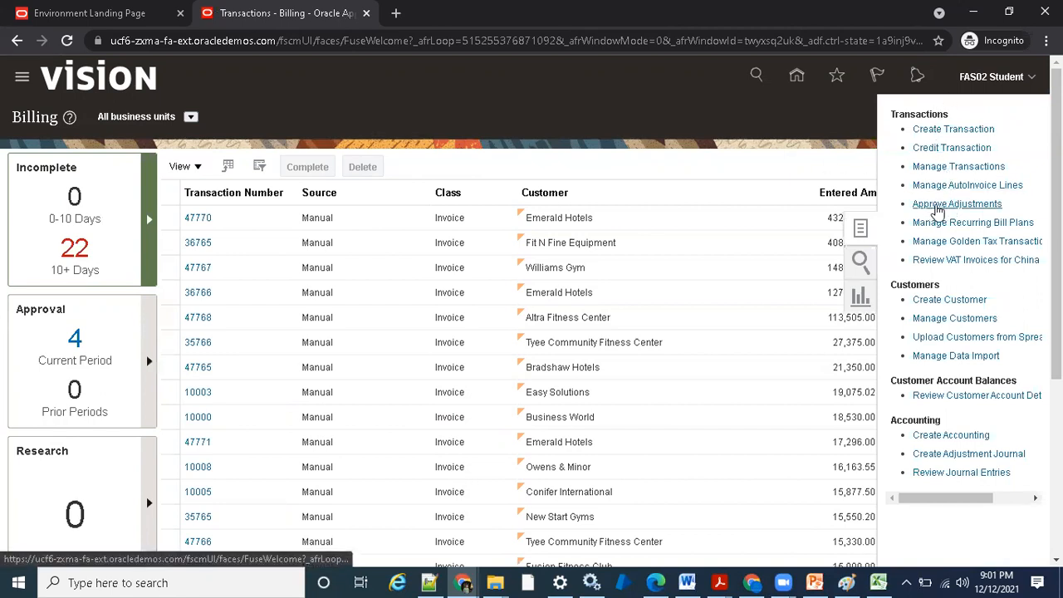
pyautogui.click(955, 205)
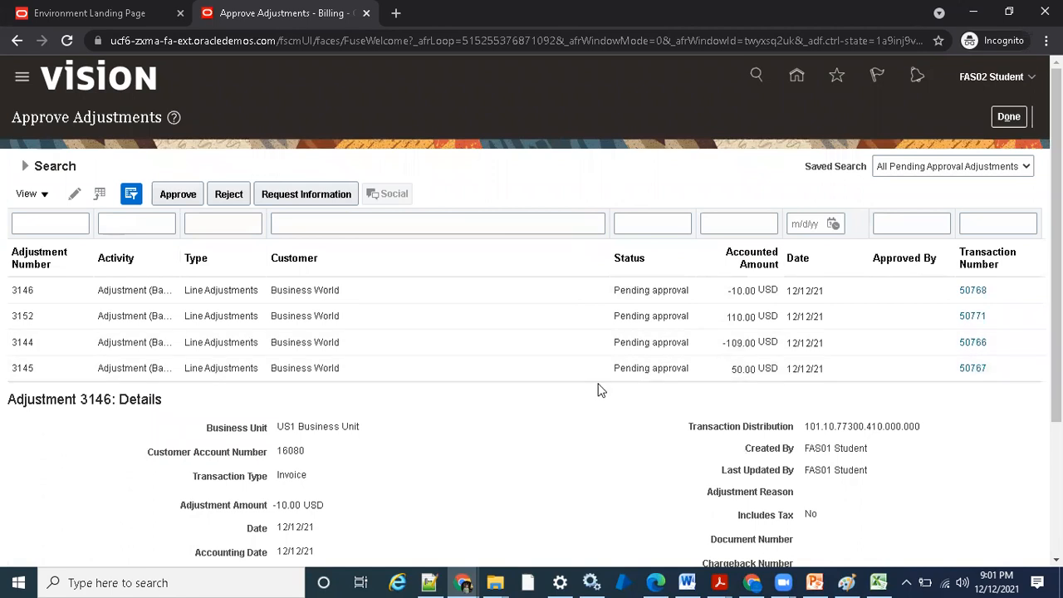
pyautogui.click(860, 314)
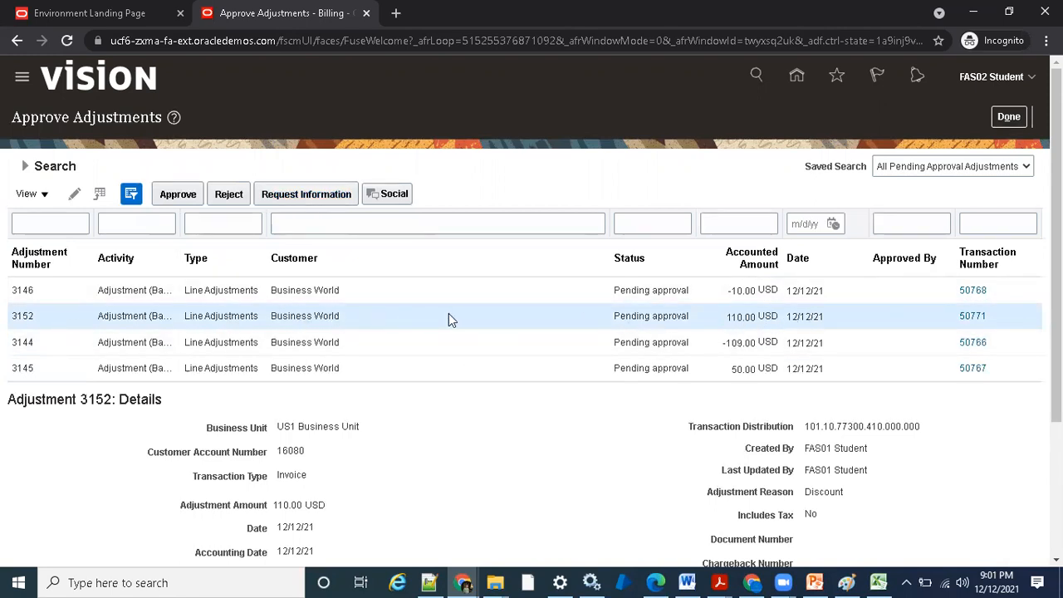
pyautogui.scroll(-3, 508, 320)
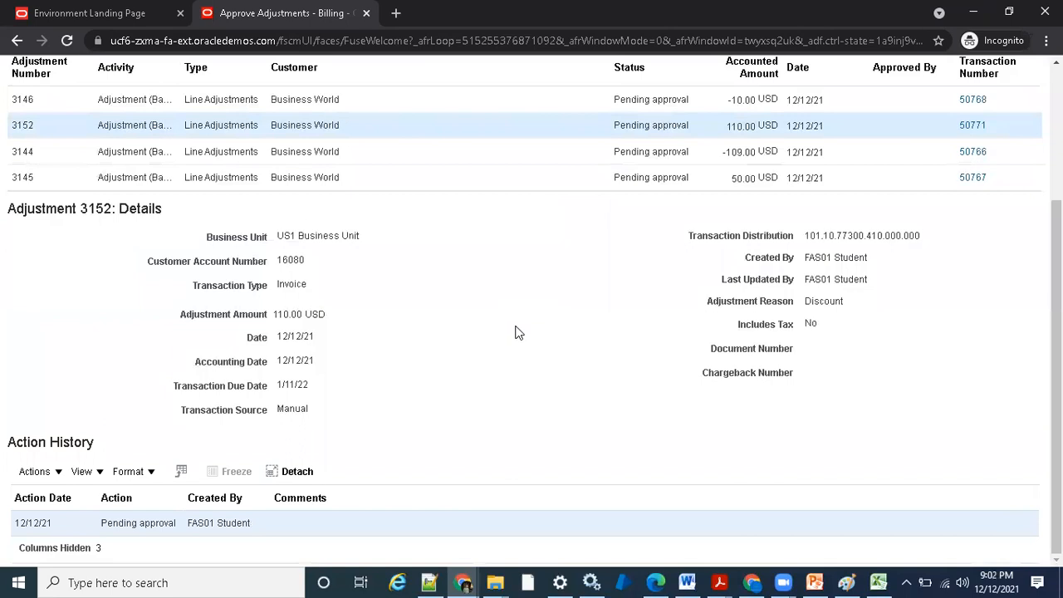
pyautogui.scroll(3, 515, 333)
pyautogui.click(1007, 117)
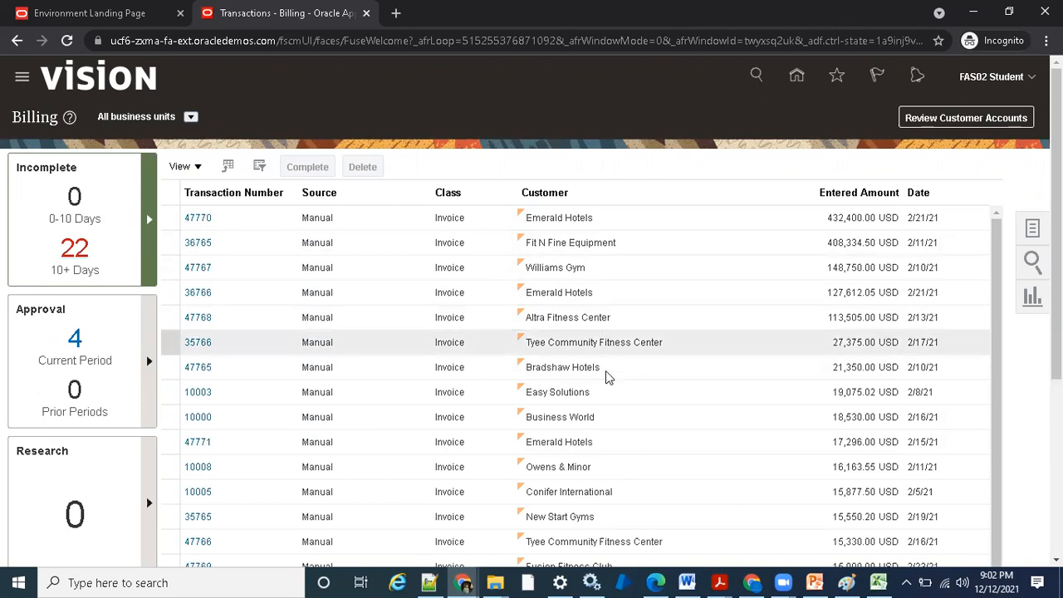
# - Check the business unit choices without changing the selection, and list the current-period adjustments awaiting approval
pyautogui.click(190, 117)
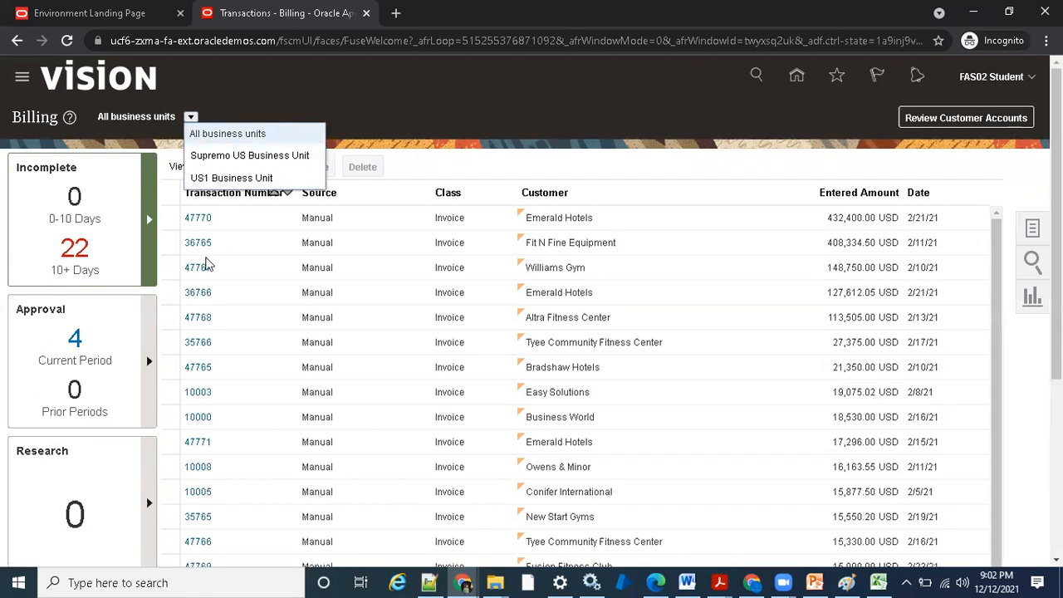
pyautogui.click(369, 105)
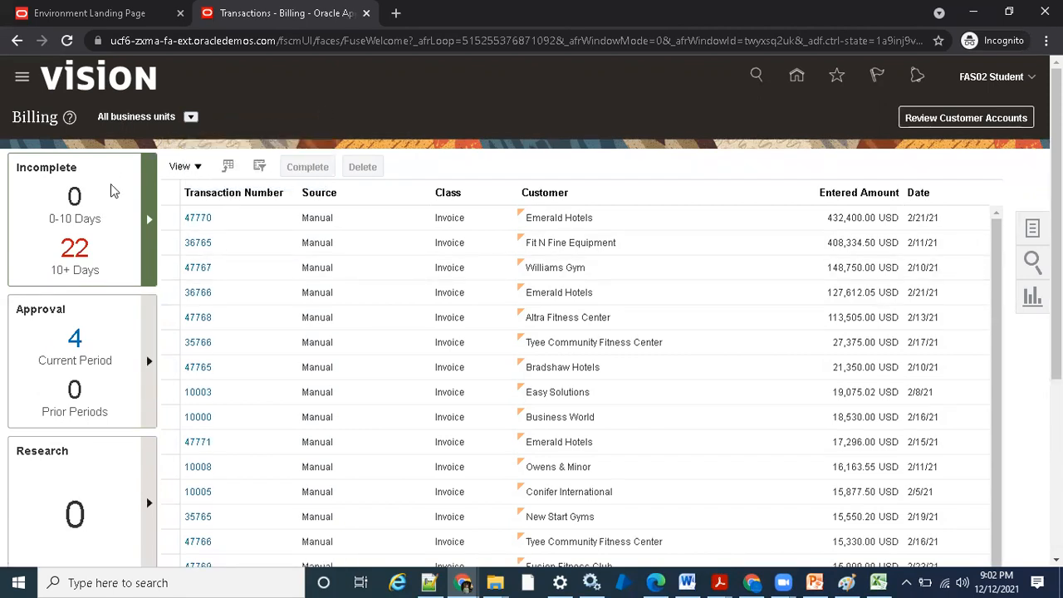
pyautogui.scroll(-1, 106, 268)
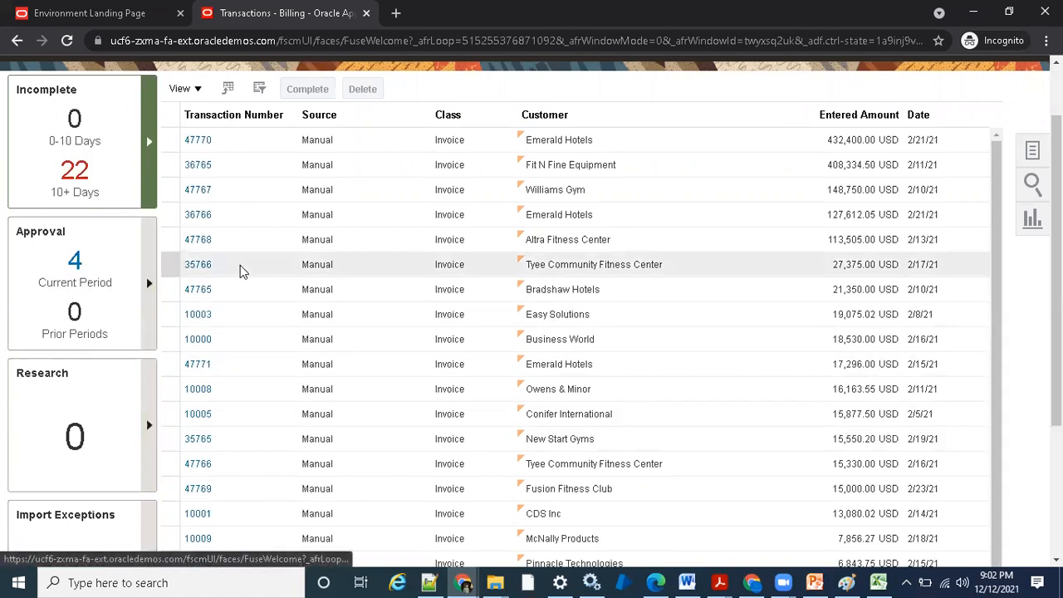
pyautogui.click(75, 262)
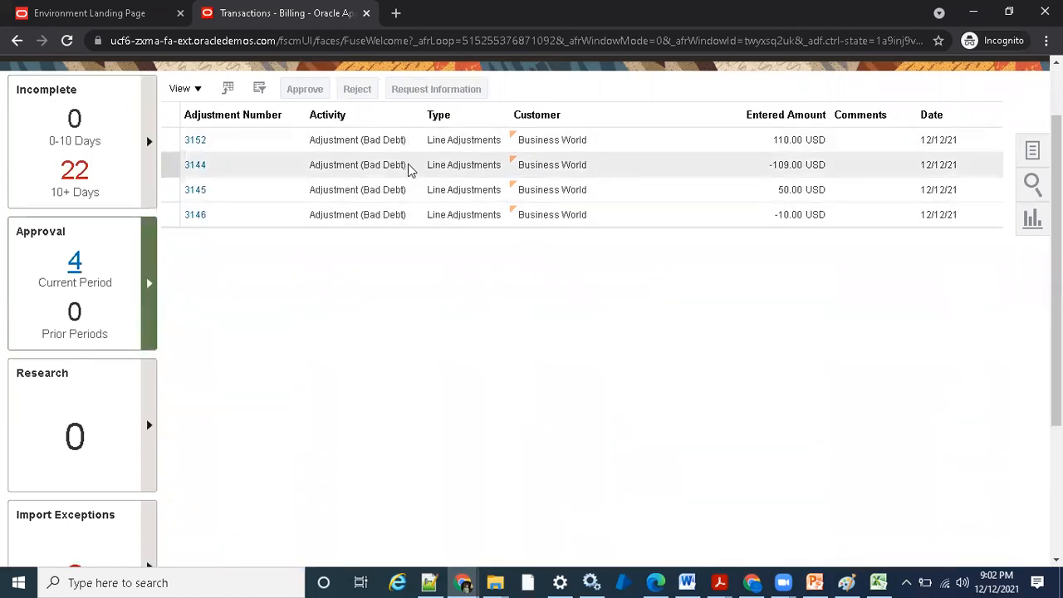
# - Approve the 110.00 USD bad debt adjustment with the comment "good to go" and acknowledge the message
pyautogui.click(387, 145)
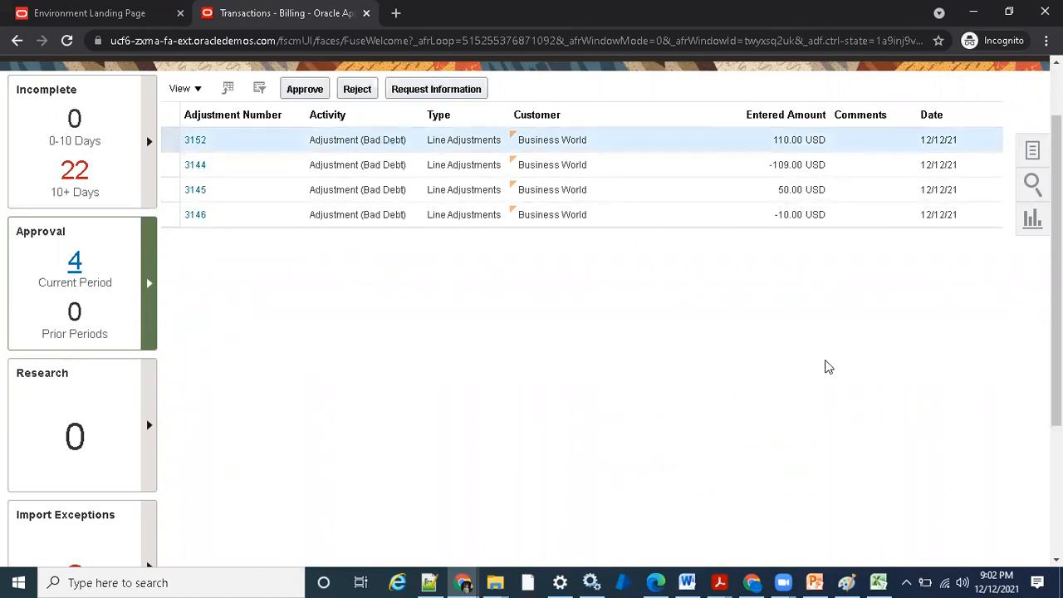
pyautogui.click(314, 98)
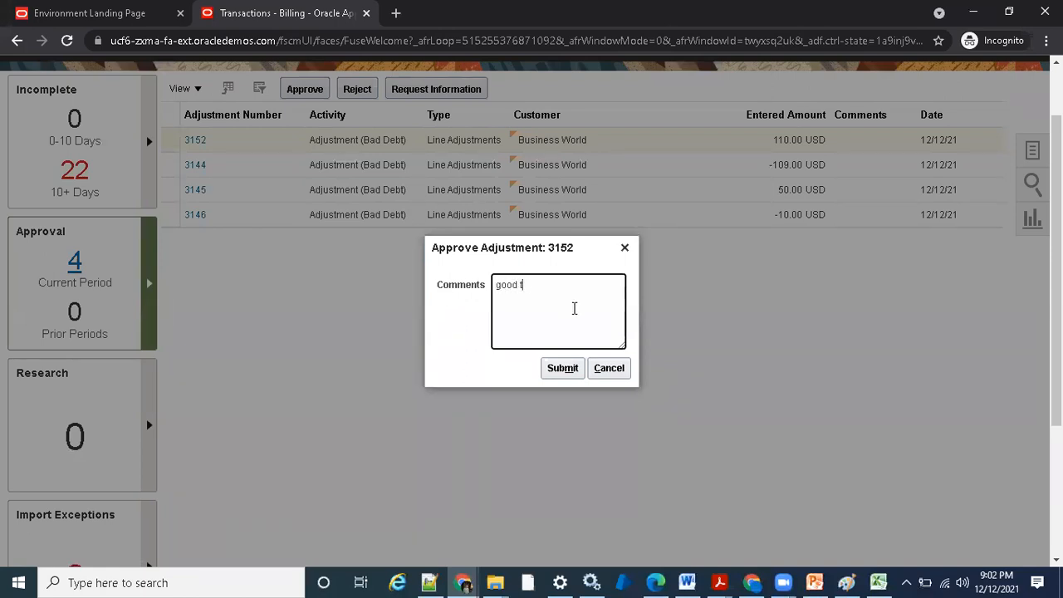
pyautogui.click(562, 368)
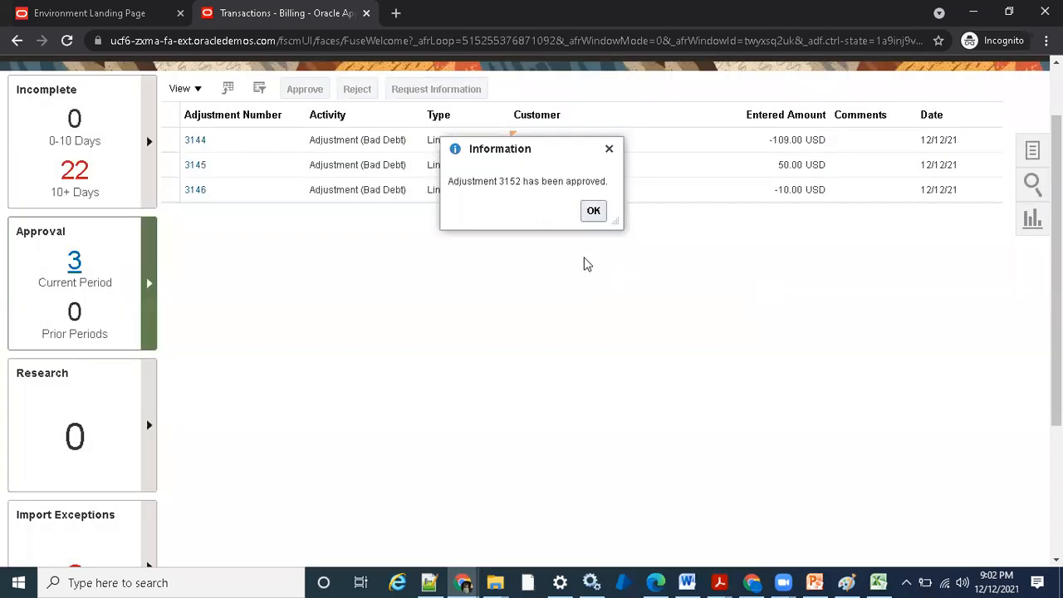
pyautogui.click(593, 210)
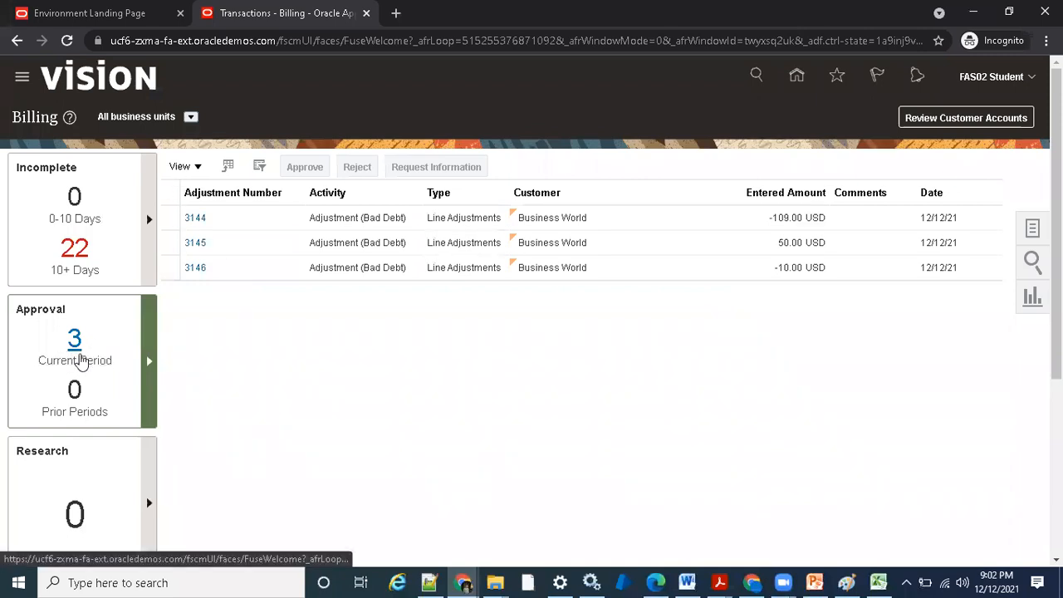
# - Return to the home page, reopen the Billing work area, and go to its Manage Transactions page
pyautogui.click(795, 79)
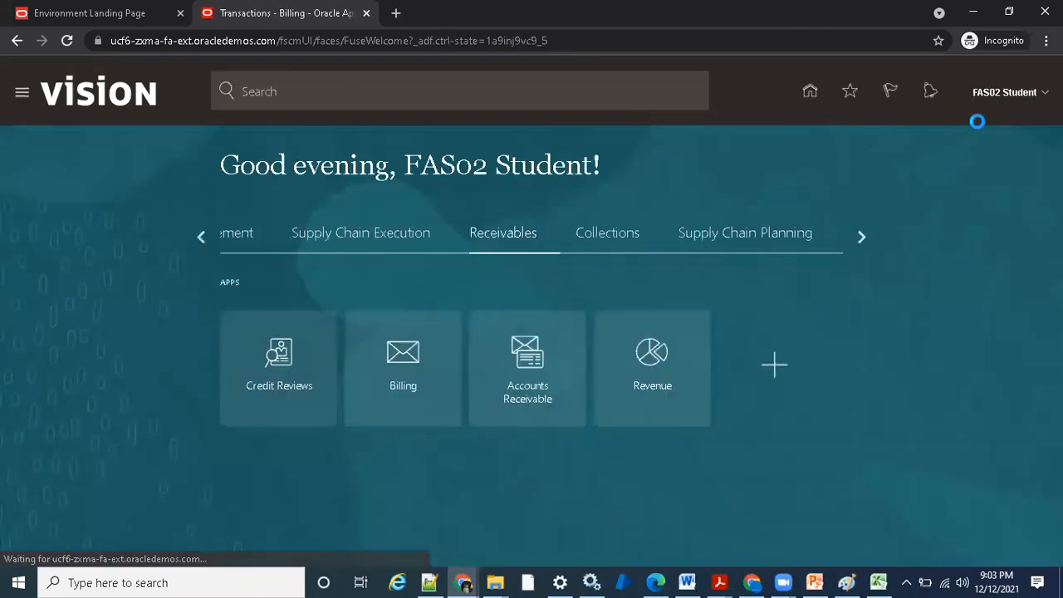
pyautogui.click(406, 363)
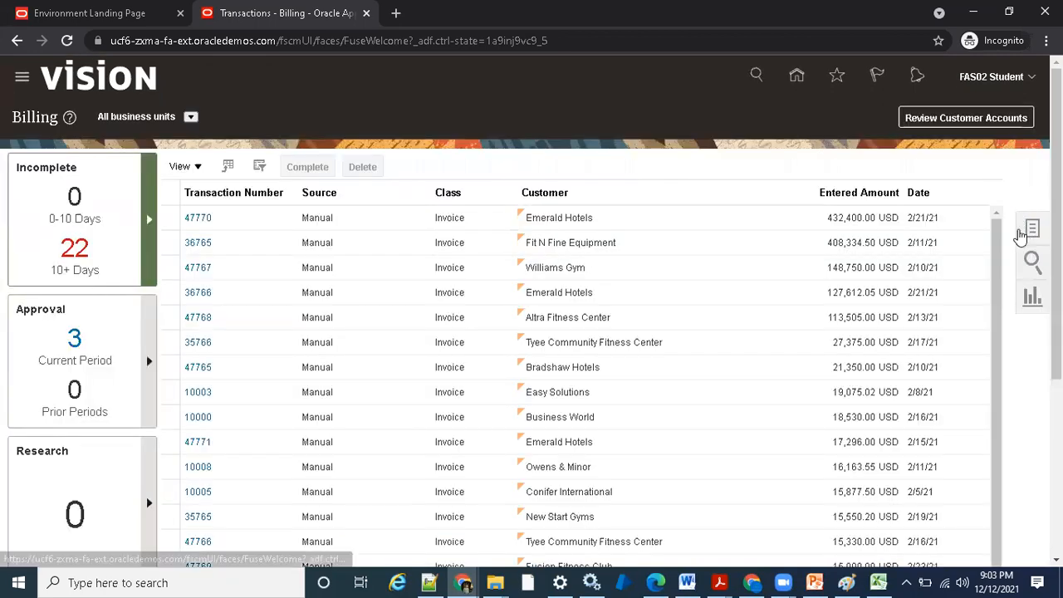
pyautogui.click(1023, 232)
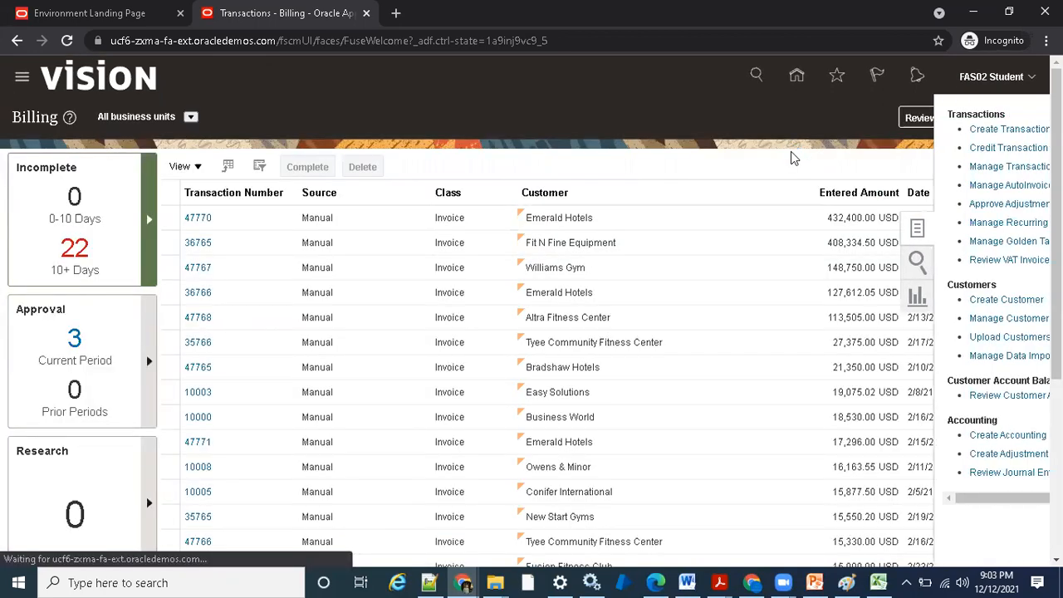
pyautogui.click(958, 166)
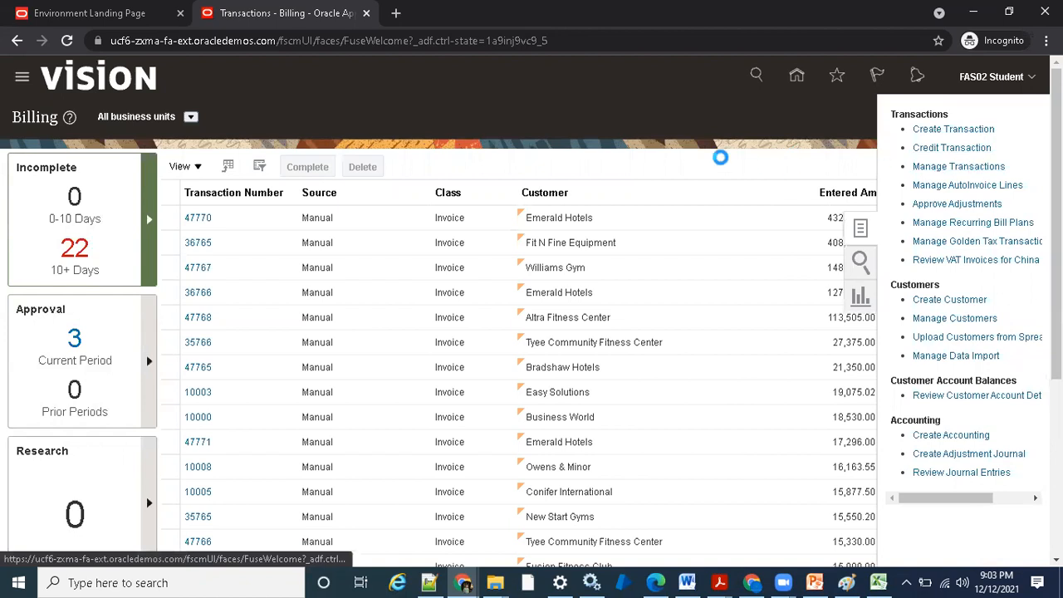
# - Find transaction number 50771, open the invoice, and go to its Manage Adjustments page
pyautogui.click(615, 209)
pyautogui.write('507')
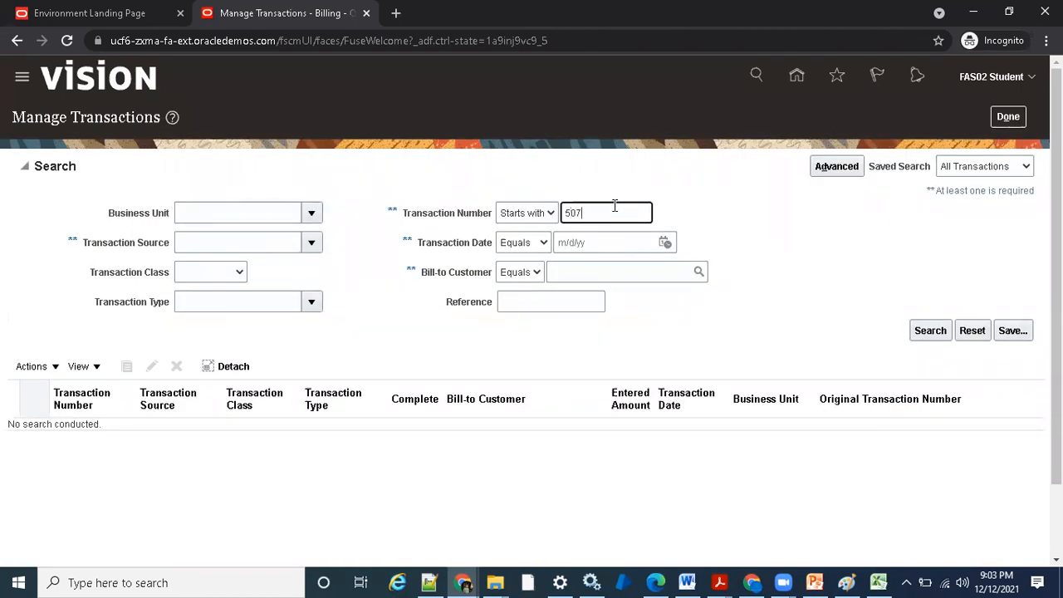
pyautogui.write('71')
pyautogui.press('Return')
pyautogui.click(66, 273)
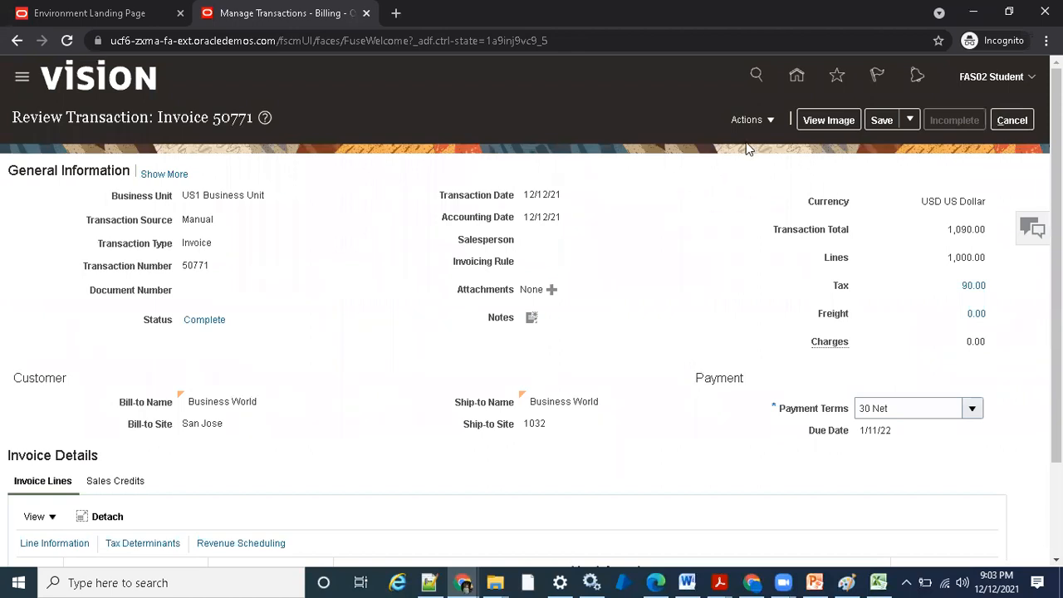
pyautogui.click(751, 120)
pyautogui.click(761, 192)
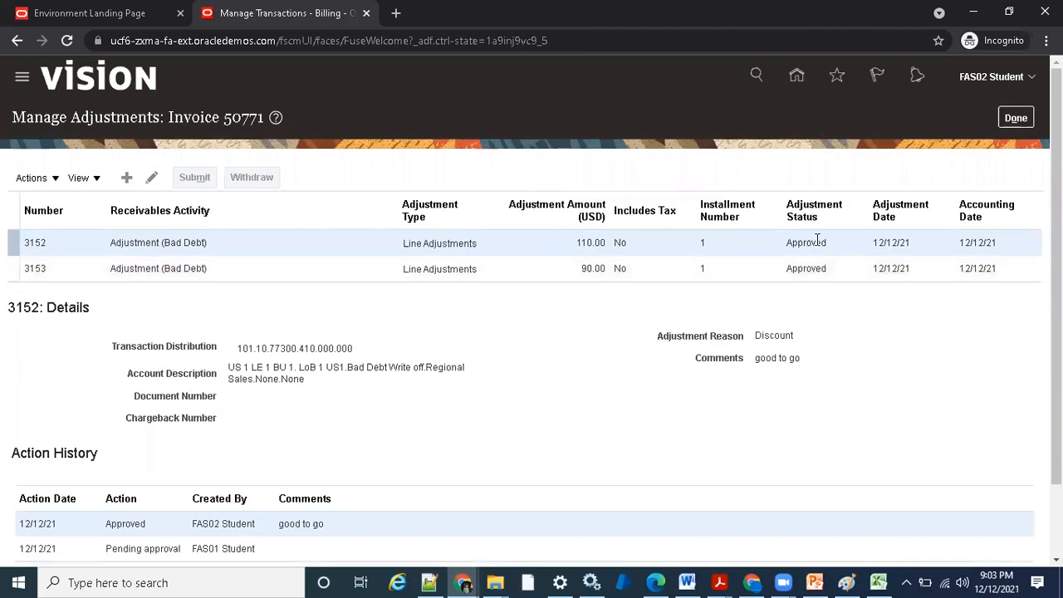
# - Check the approval status of both adjustments and examine the action history and comments of the 110.00 adjustment
pyautogui.moveTo(794, 246); pyautogui.dragTo(818, 244)
pyautogui.click(812, 268)
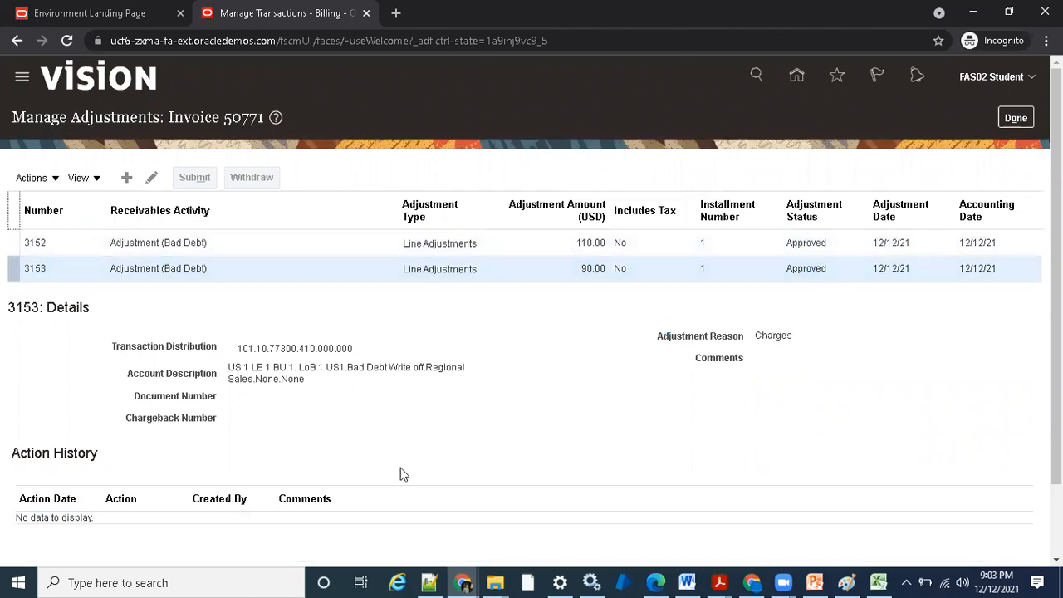
pyautogui.click(779, 243)
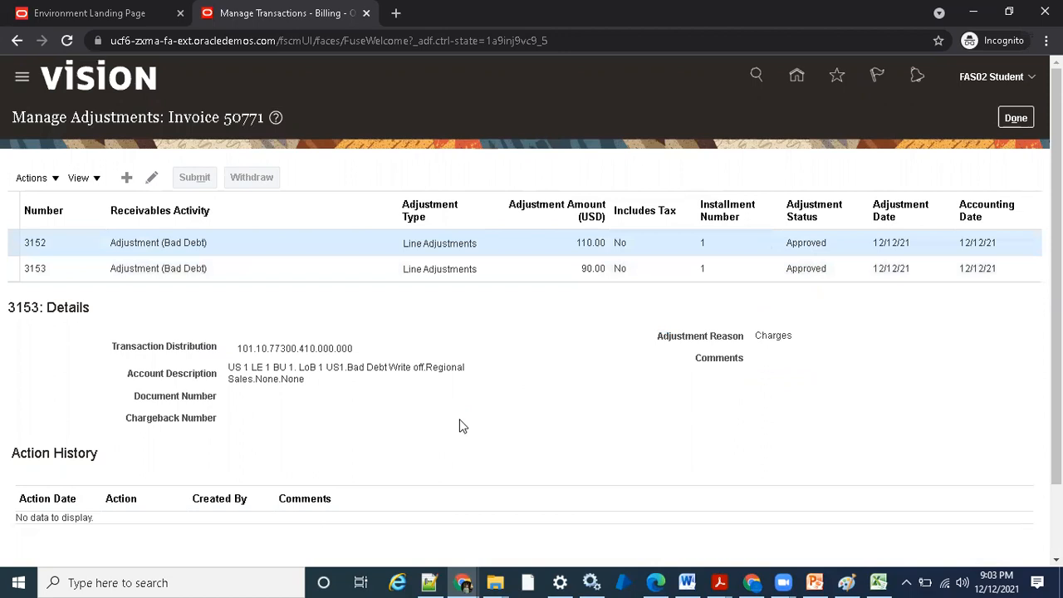
pyautogui.scroll(-1, 178, 503)
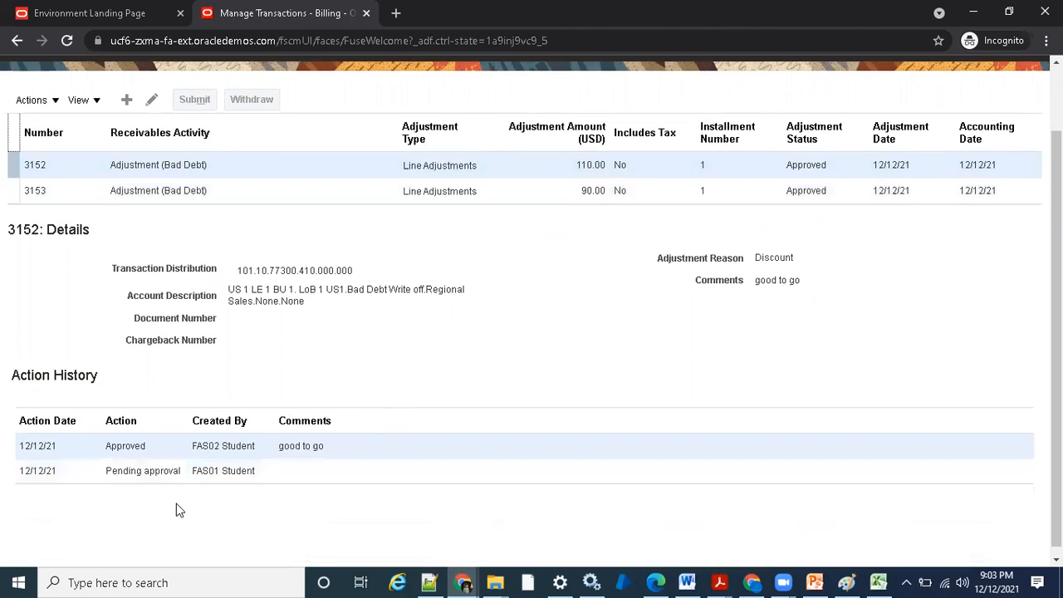
pyautogui.click(249, 473)
pyautogui.click(315, 453)
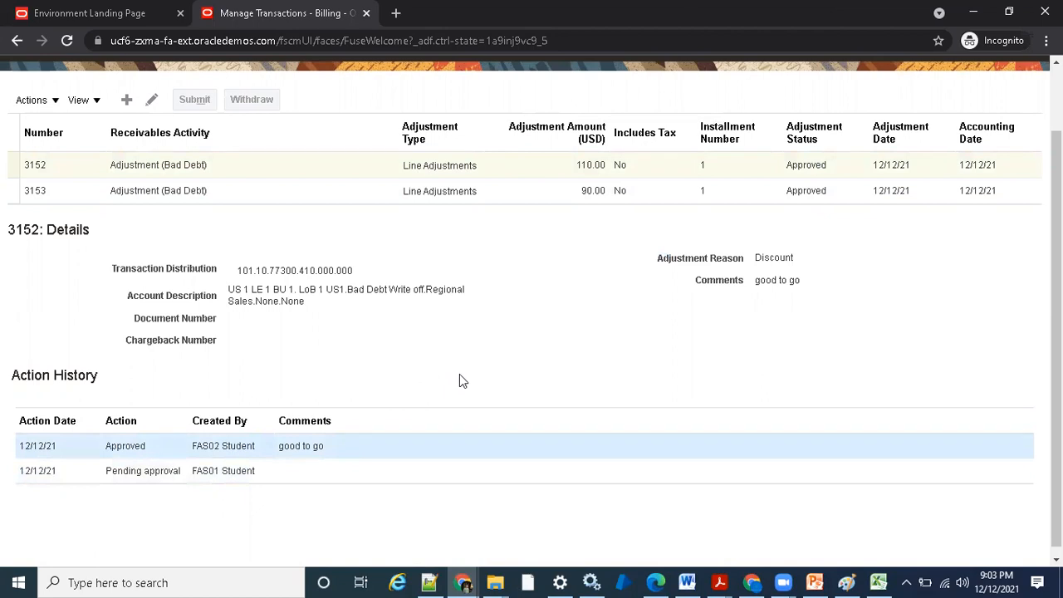
pyautogui.scroll(1, 465, 379)
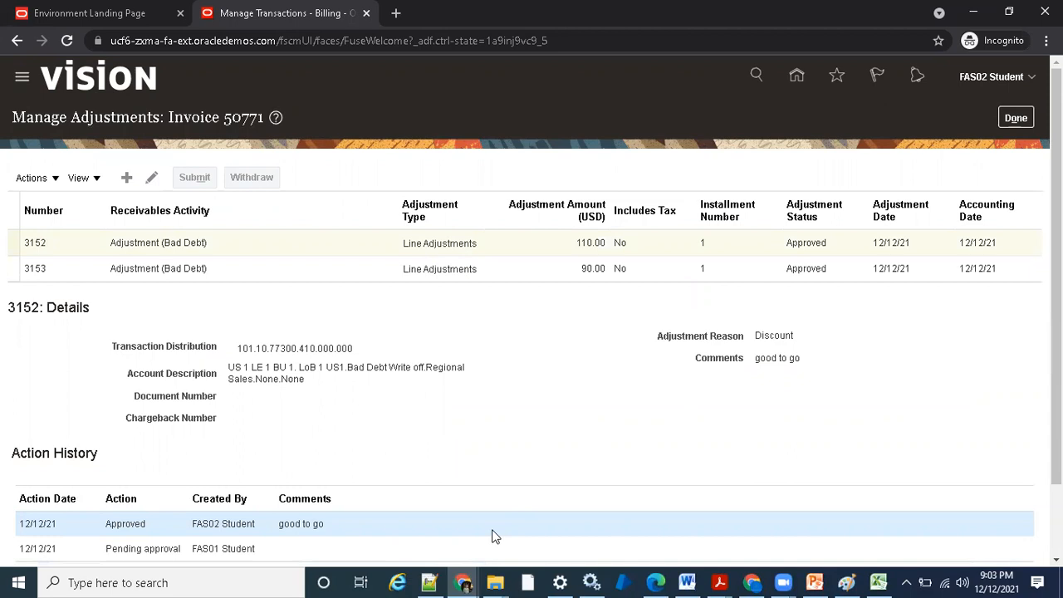
# - Switch to the Excel workbook and enter the headings Username, Document and Currency across row 7, starting in G7
pyautogui.click(877, 582)
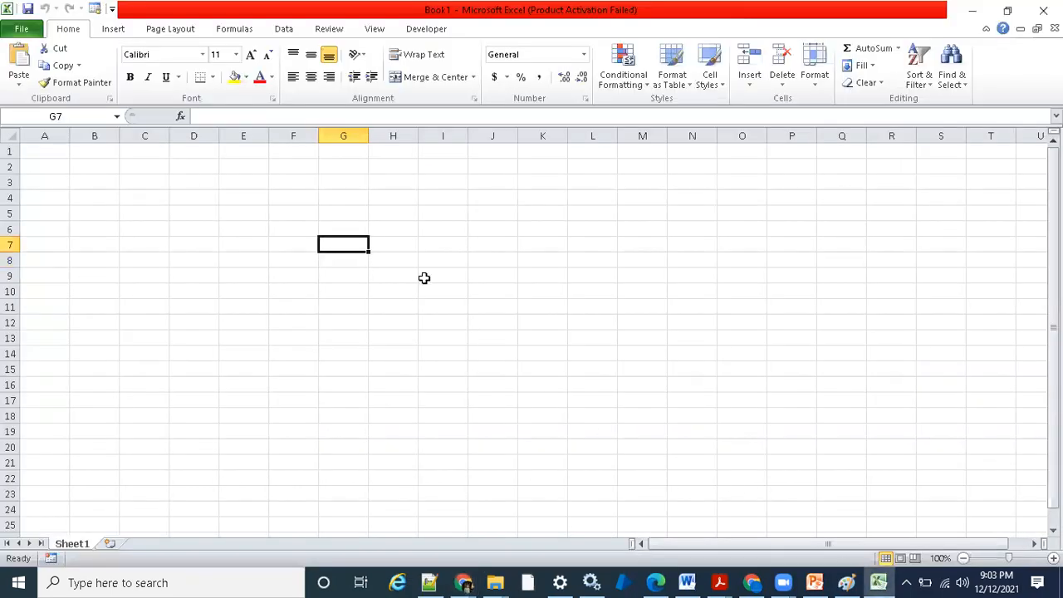
pyautogui.write('User')
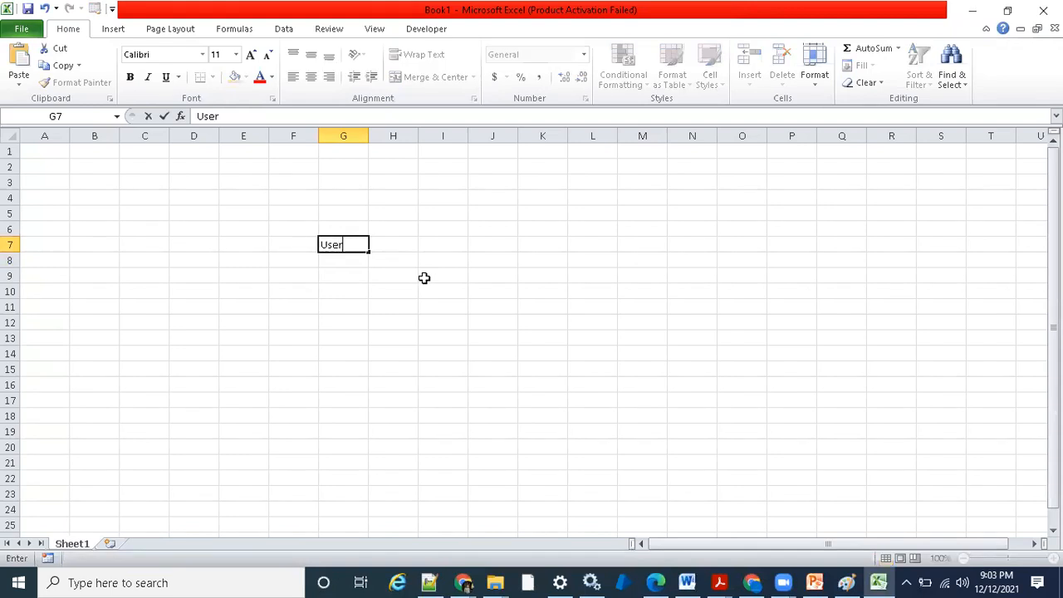
pyautogui.write('name')
pyautogui.press('Tab')
pyautogui.write('Document')
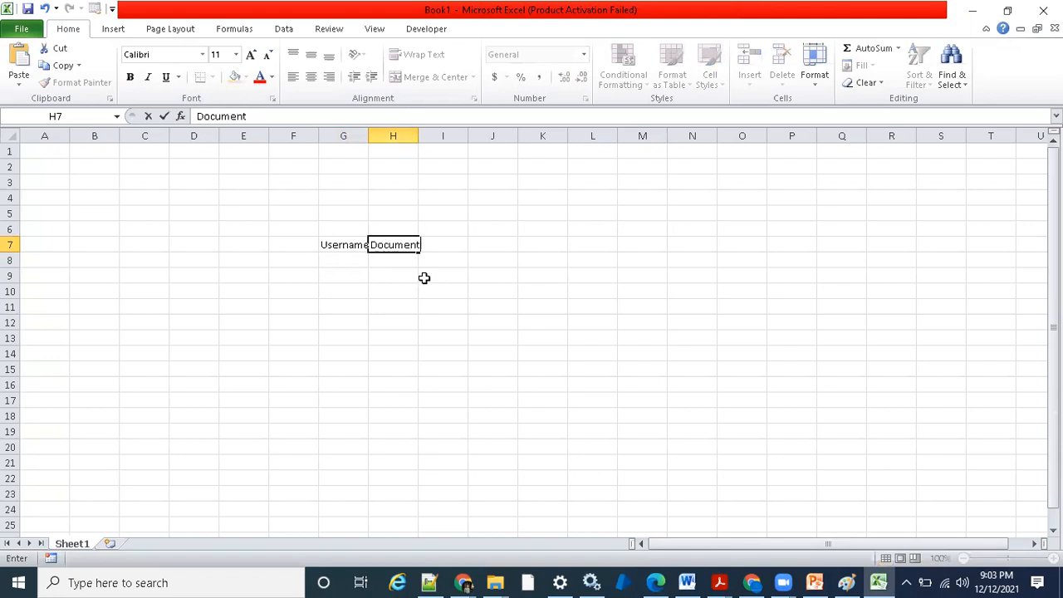
pyautogui.press('Tab')
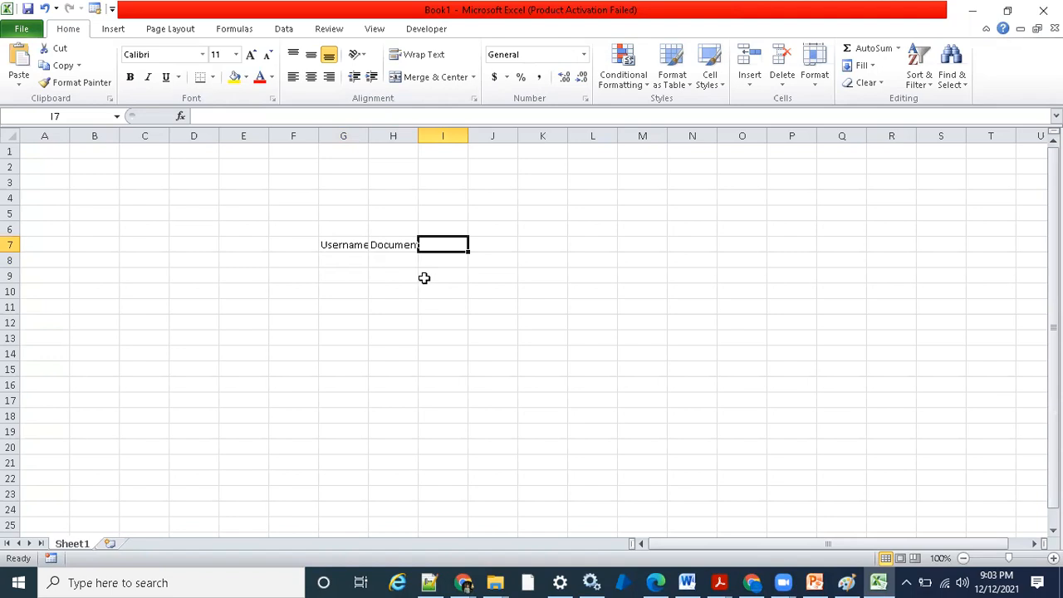
pyautogui.write('Currenc')
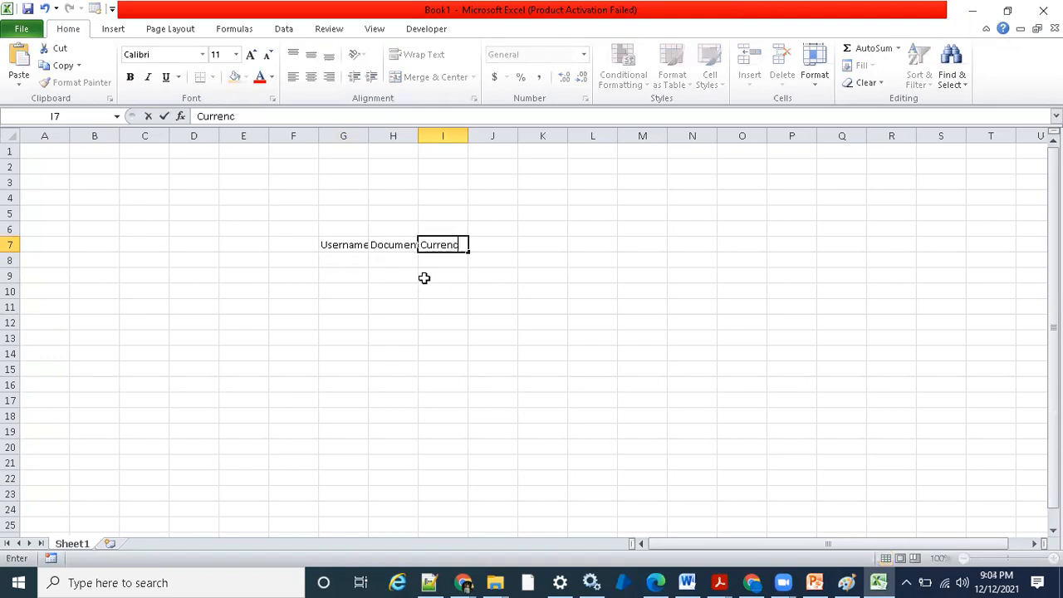
pyautogui.write('y')
pyautogui.press('Tab')
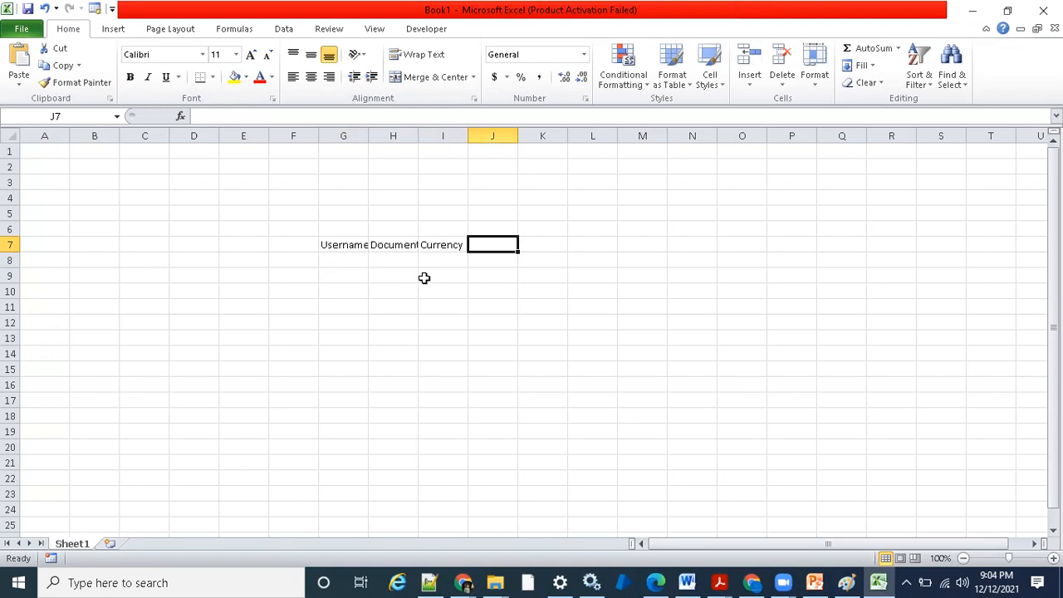
# - Add the headings From and To in J7 and K7, and fit column G's width to its contents
pyautogui.write('From')
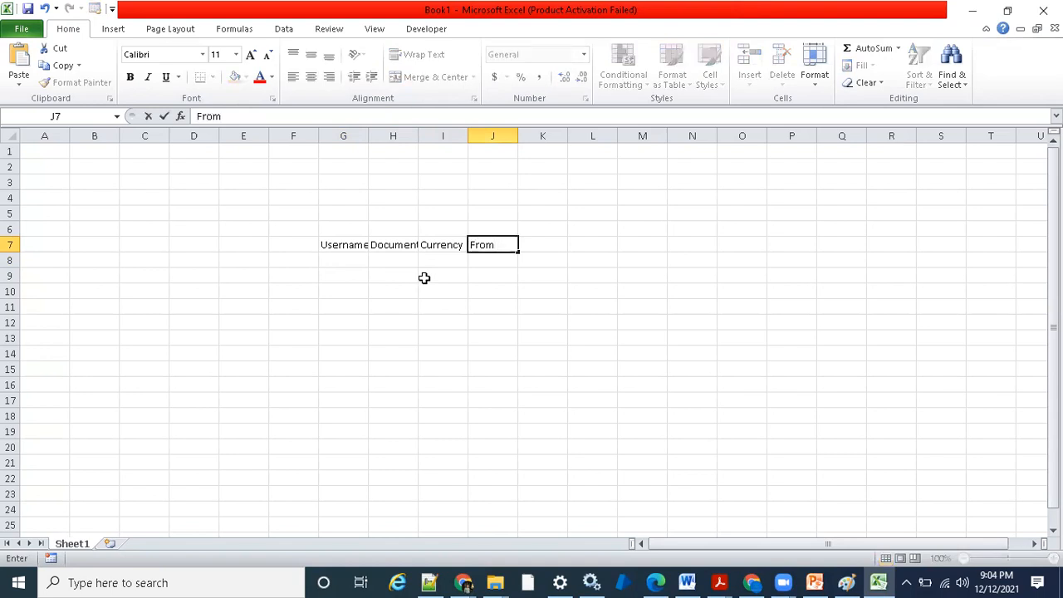
pyautogui.press('Tab')
pyautogui.write('T')
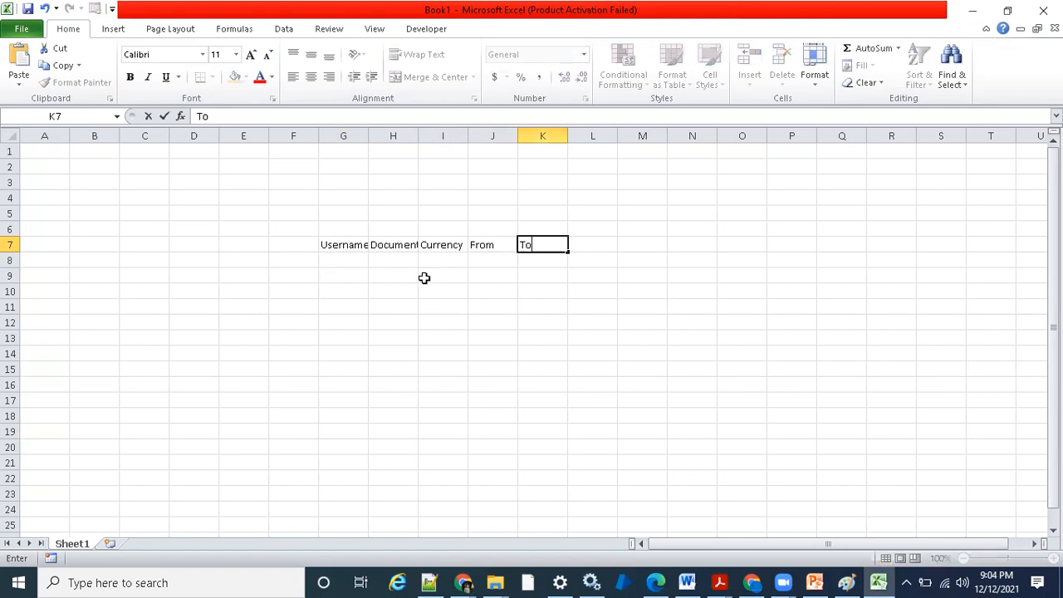
pyautogui.press('Return')
pyautogui.doubleClick(368, 135)
pyautogui.click(525, 354)
# - Fill row 8 under the headings with FAS03, Adjustment, USD, -500 and 500
pyautogui.click(341, 263)
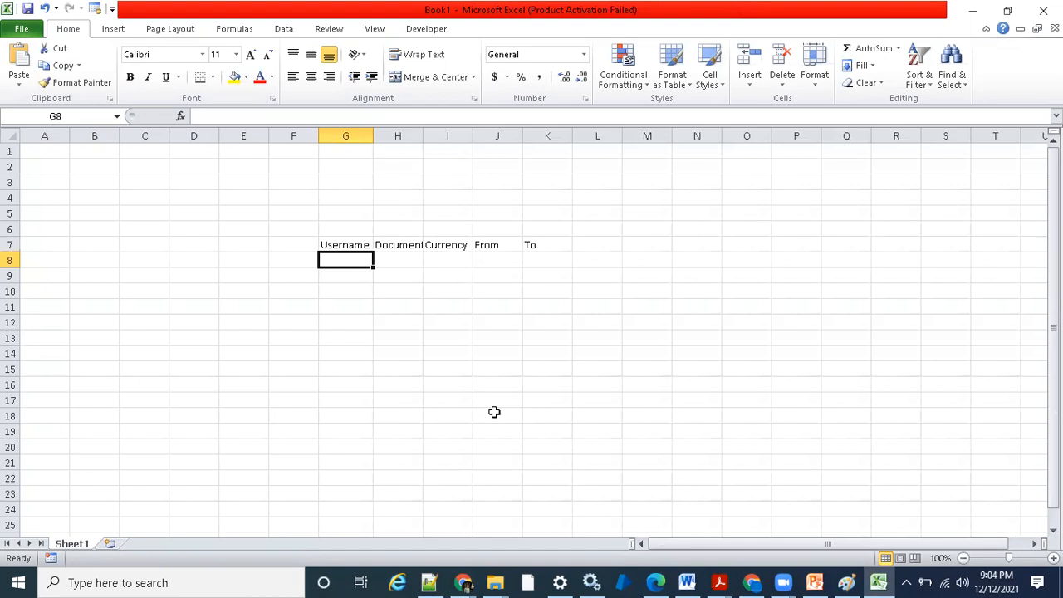
pyautogui.write('FAS03')
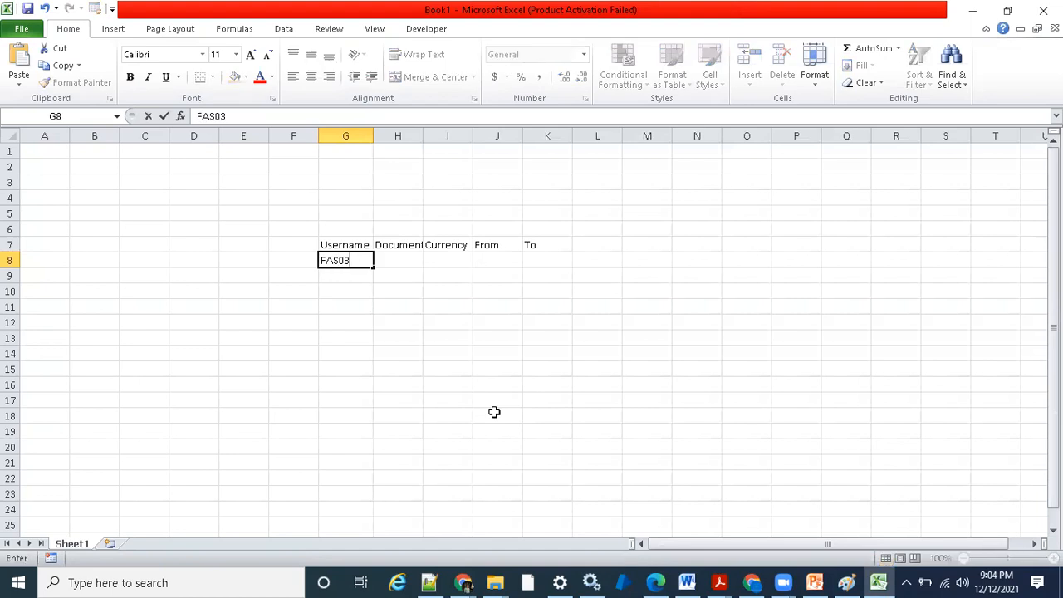
pyautogui.press('Tab')
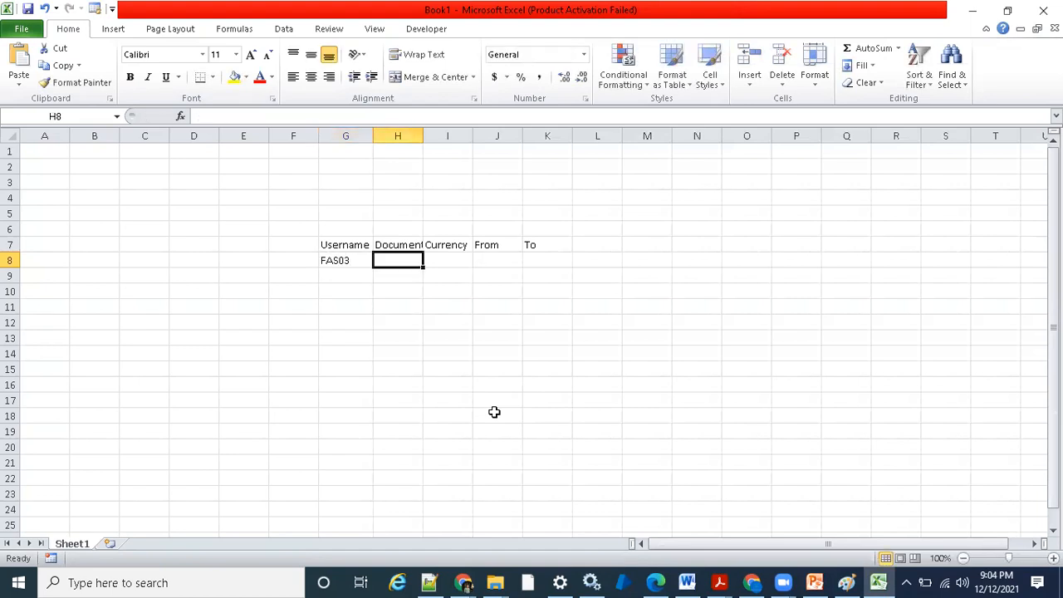
pyautogui.write('Adjustment')
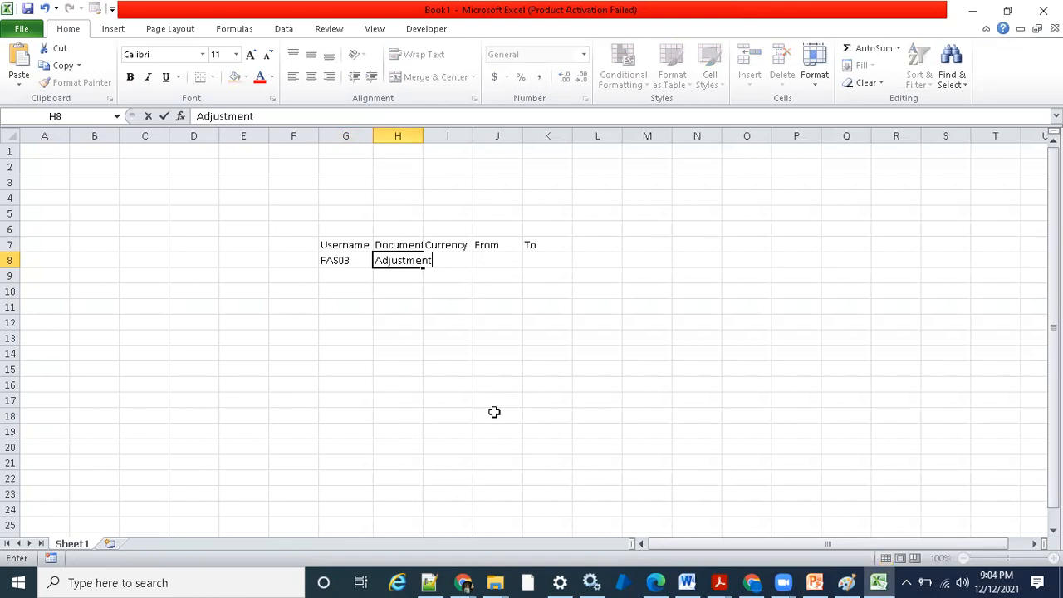
pyautogui.press('Tab')
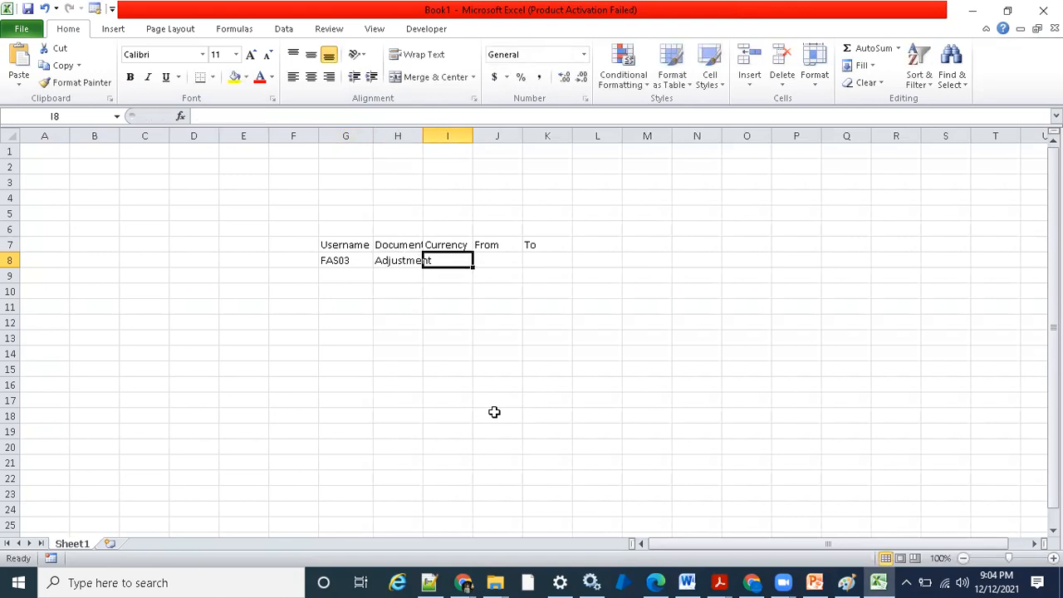
pyautogui.write('USD')
pyautogui.press('Tab')
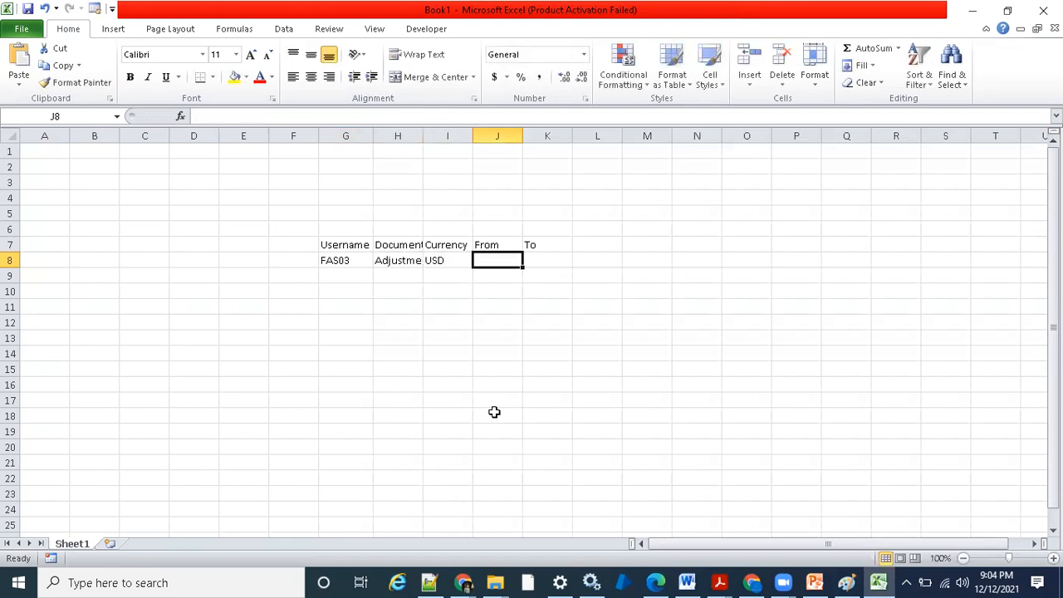
pyautogui.write('-500')
pyautogui.press('Tab')
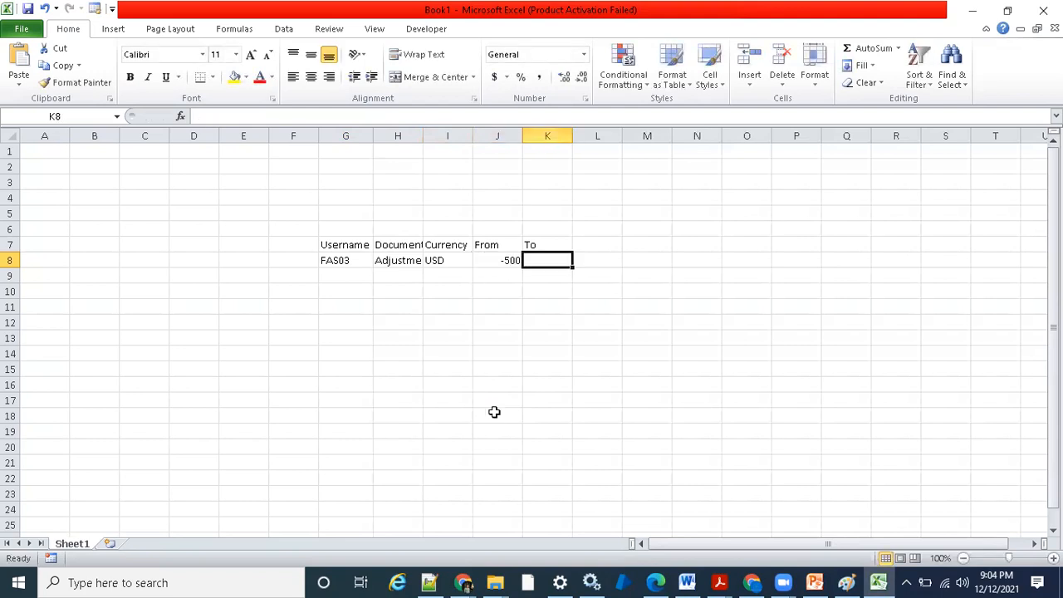
pyautogui.write('500')
pyautogui.press('Tab')
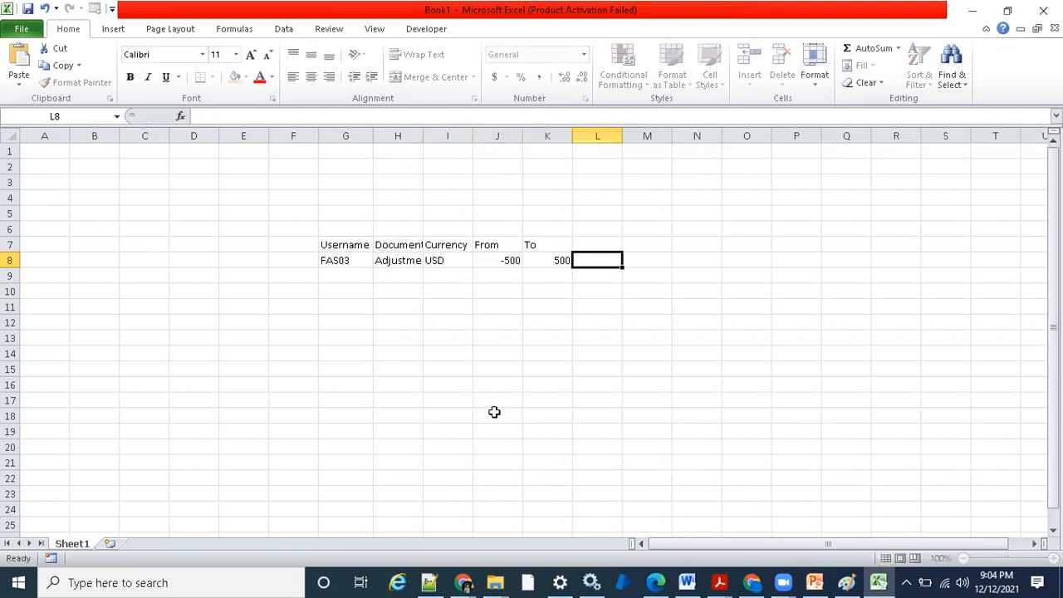
# - Fit the width of the Document column to its contents
pyautogui.click(345, 275)
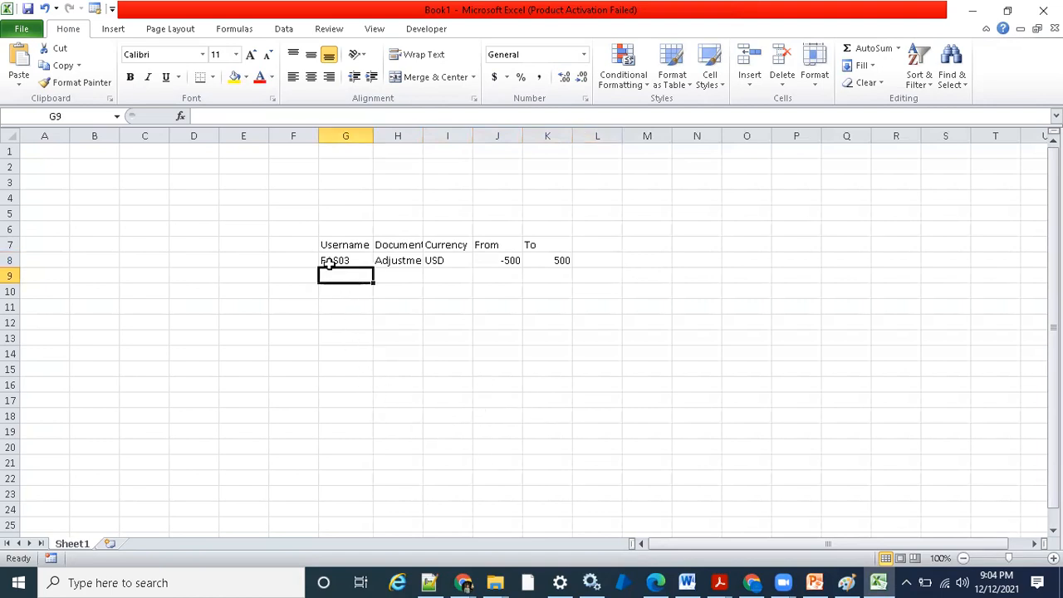
pyautogui.doubleClick(419, 136)
pyautogui.click(576, 352)
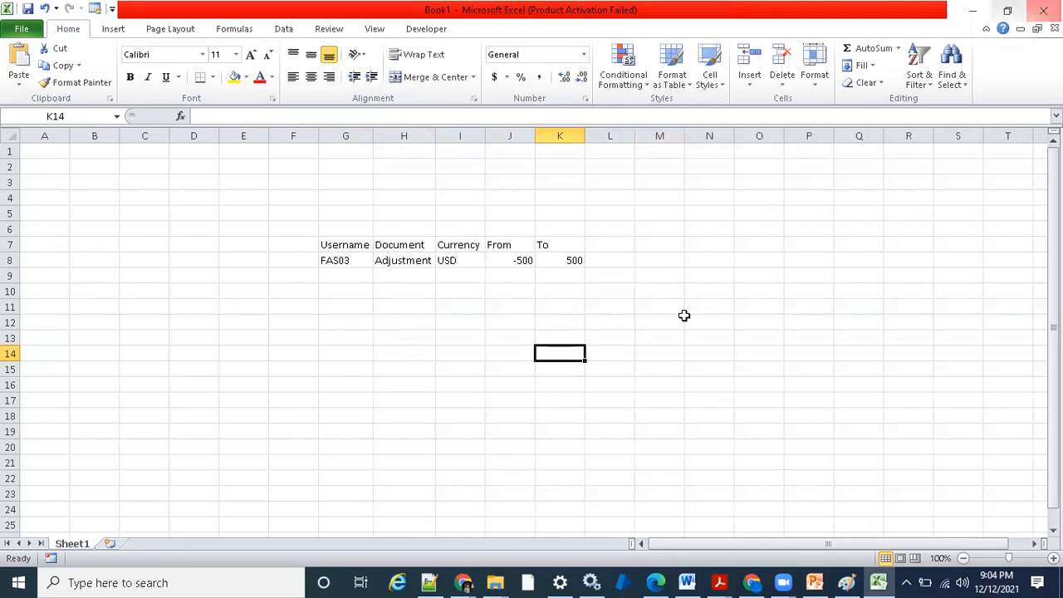
pyautogui.click(408, 303)
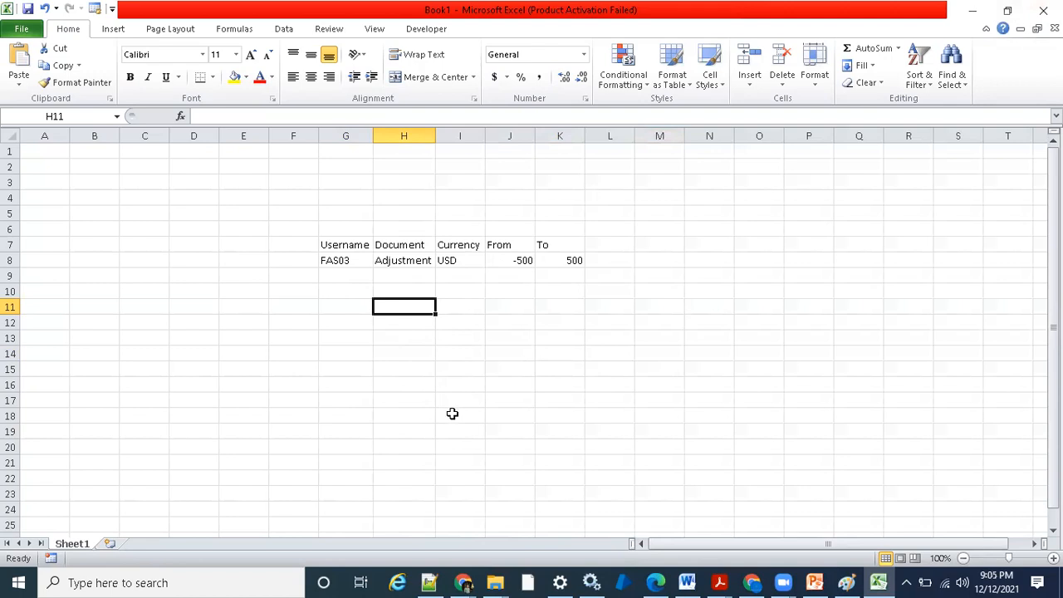
# - Enter EUR as a second currency in the cell below USD
pyautogui.click(451, 261)
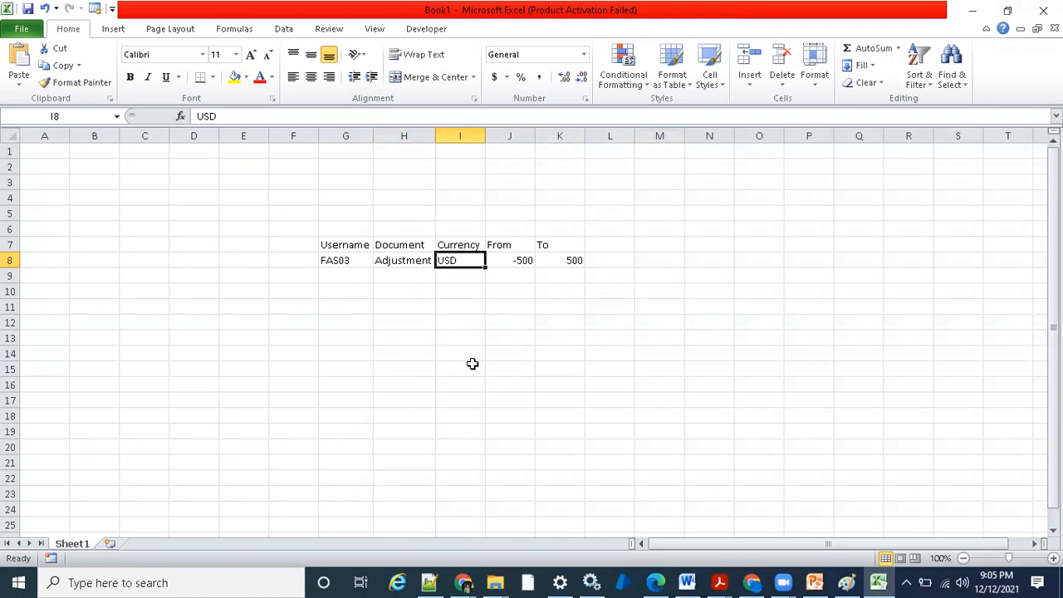
pyautogui.click(504, 280)
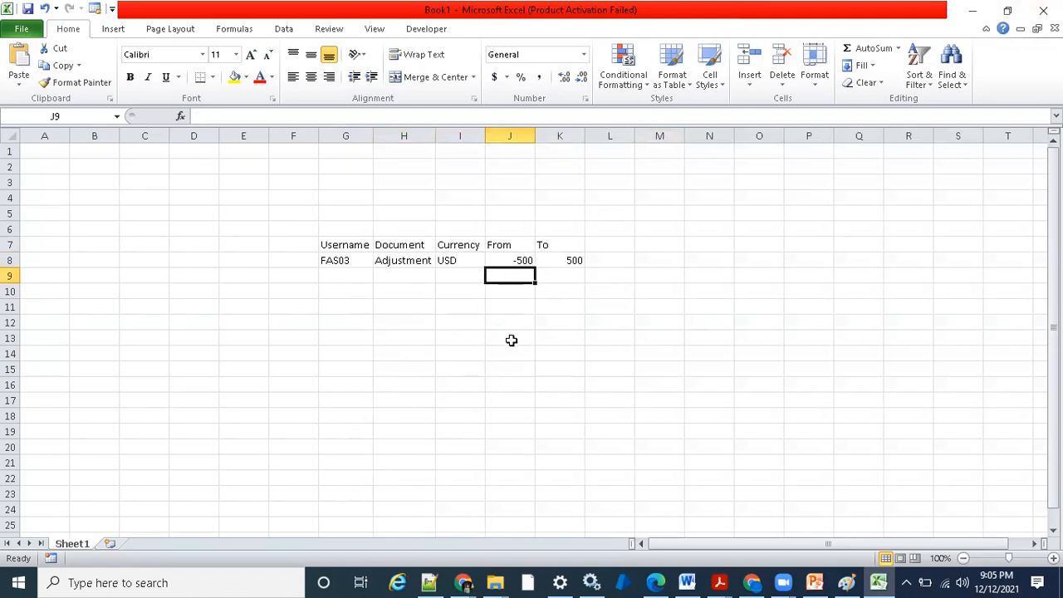
pyautogui.click(470, 280)
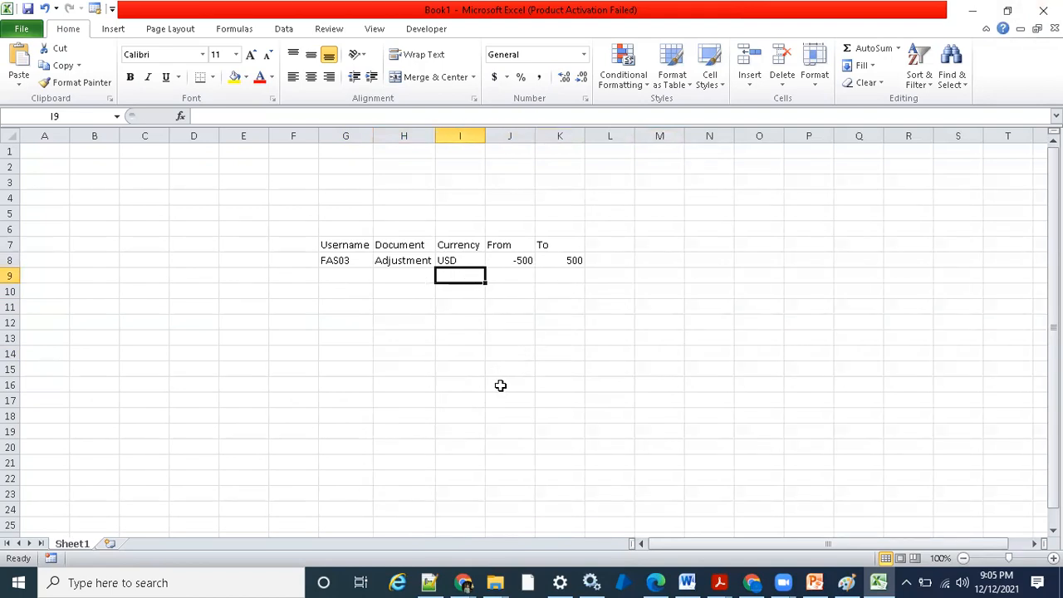
pyautogui.write('EUR')
pyautogui.press('Tab')
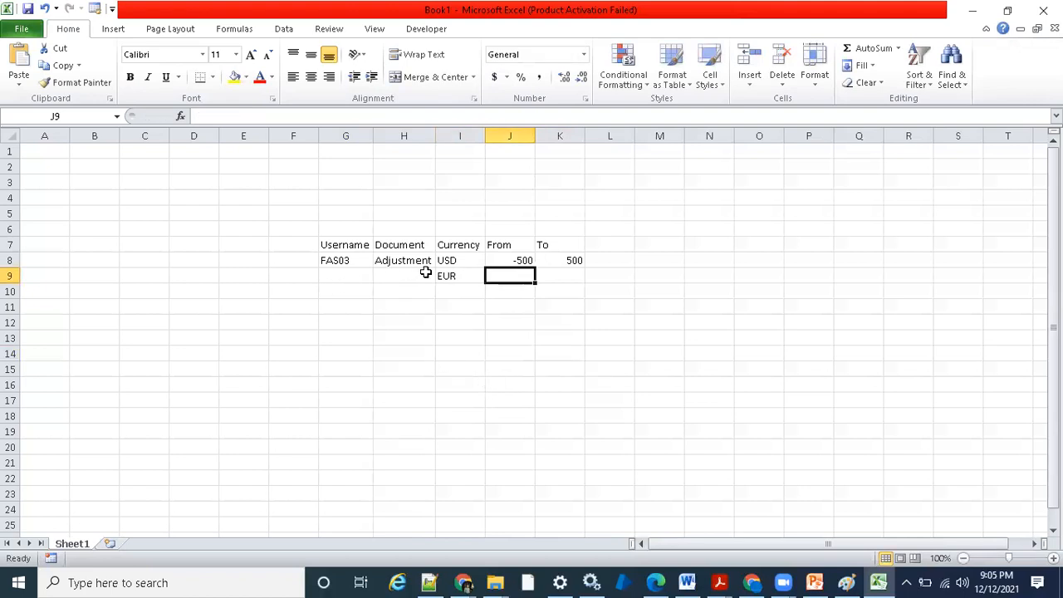
# - Compare the approval limits of the USD row with the From and To cells of the EUR row
pyautogui.click(353, 263)
pyautogui.click(467, 264)
pyautogui.click(495, 291)
pyautogui.click(457, 277)
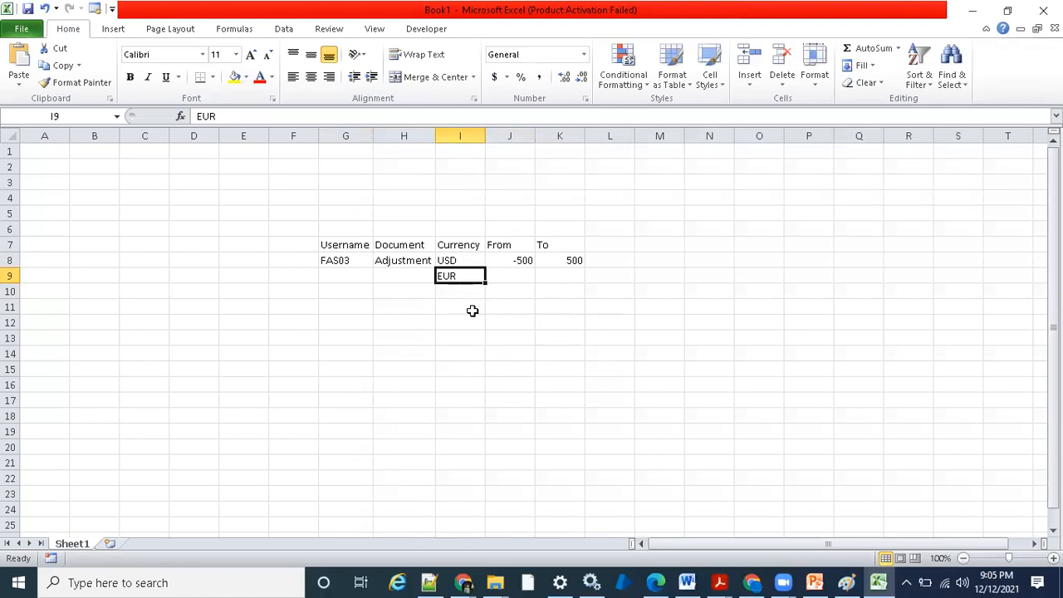
pyautogui.click(506, 260)
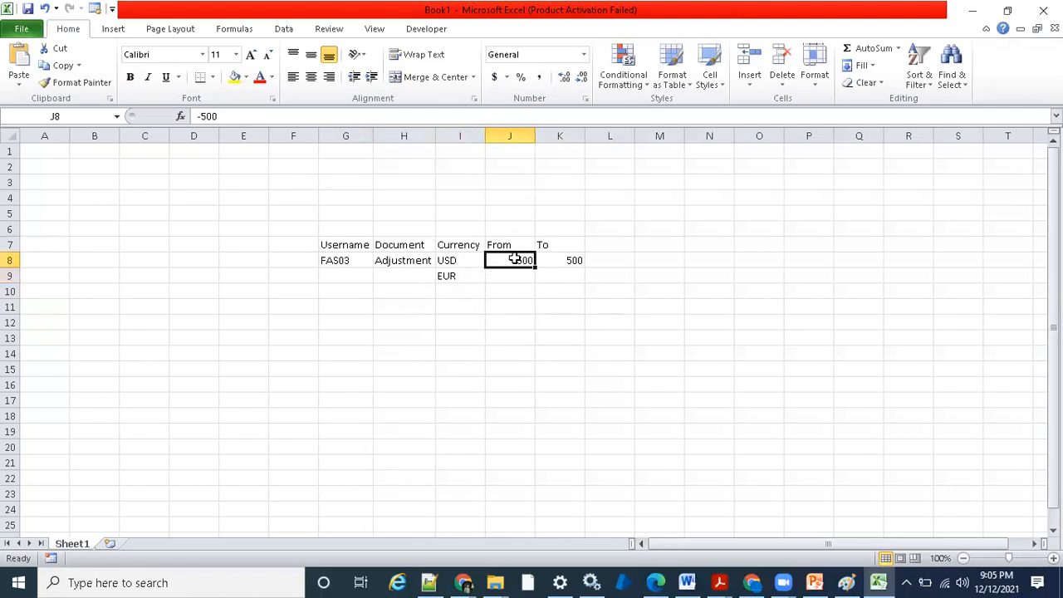
pyautogui.click(477, 279)
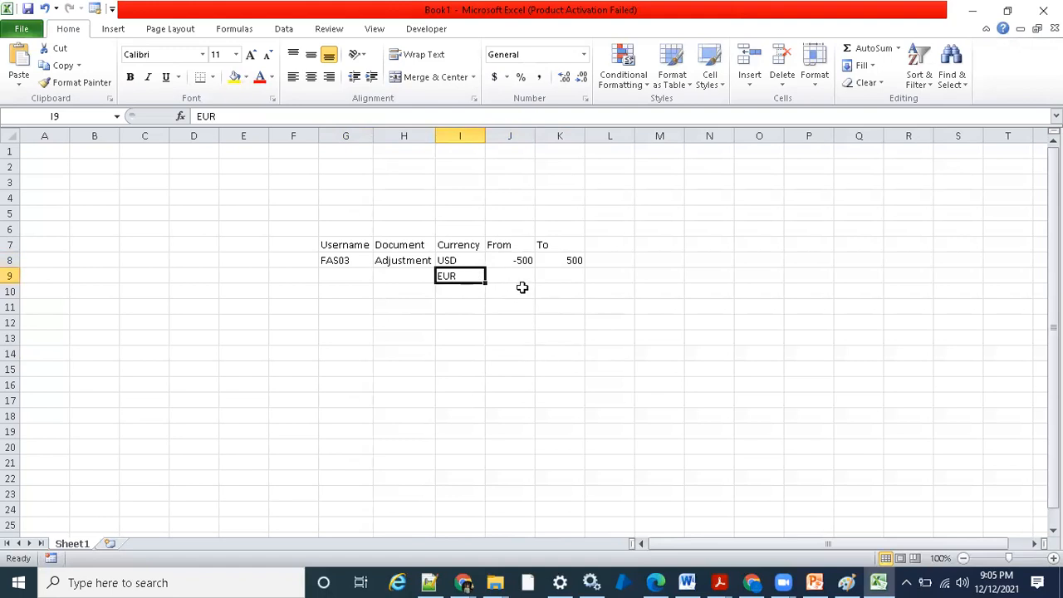
pyautogui.click(518, 281)
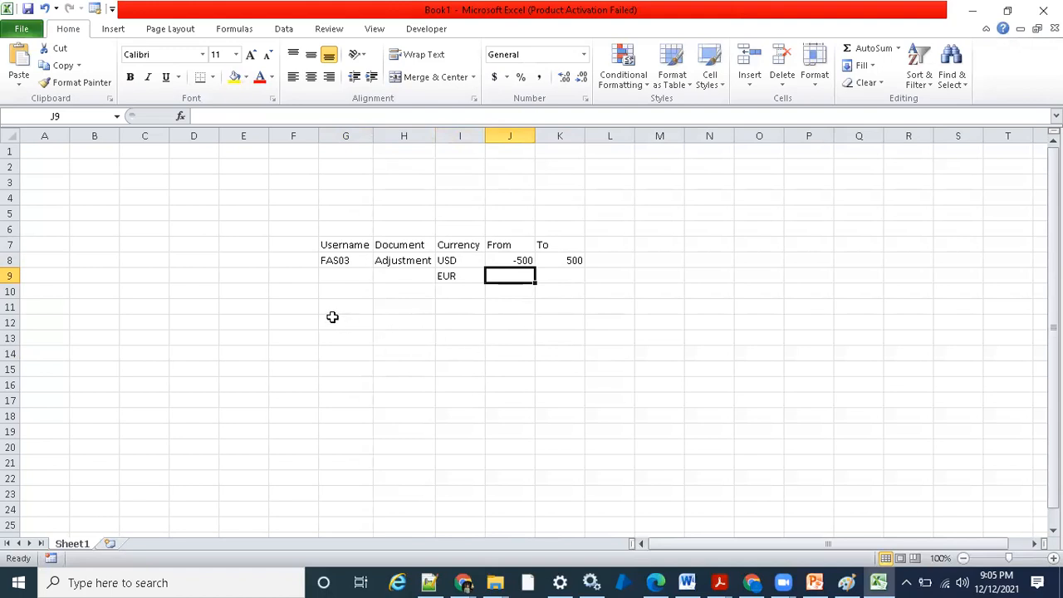
pyautogui.click(457, 277)
pyautogui.click(521, 276)
pyautogui.click(564, 280)
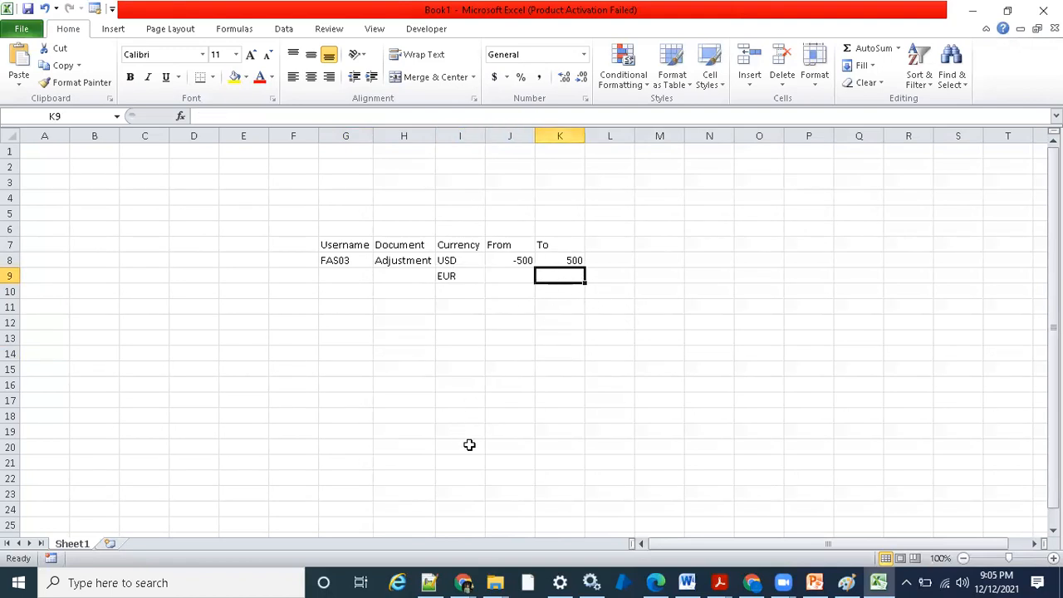
# - Switch back to the Manage Transactions browser window, close the adjustments page, and leave invoice 50771 without saving changes
pyautogui.click(459, 582)
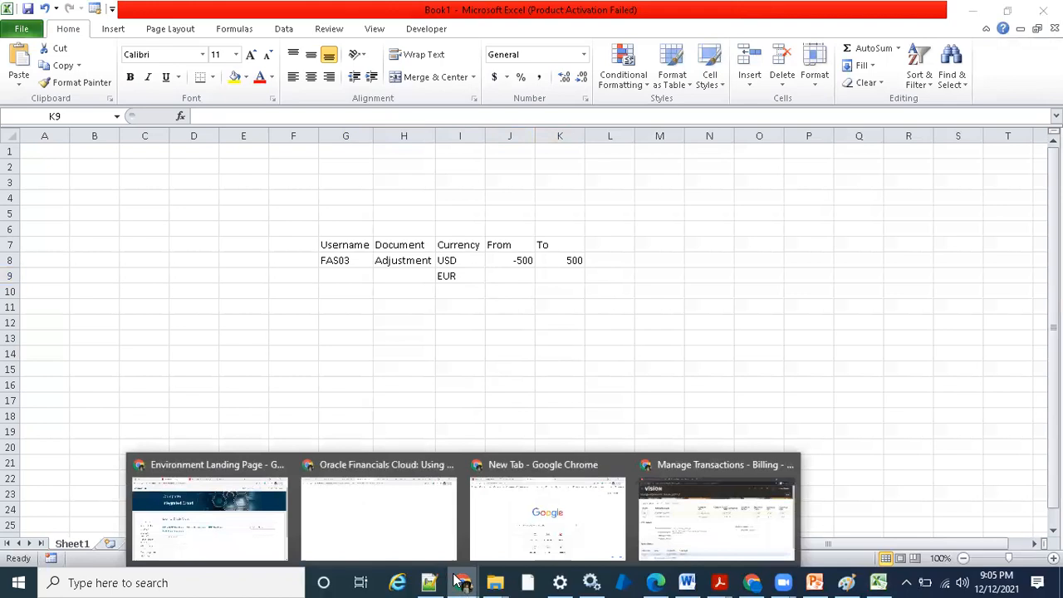
pyautogui.click(703, 470)
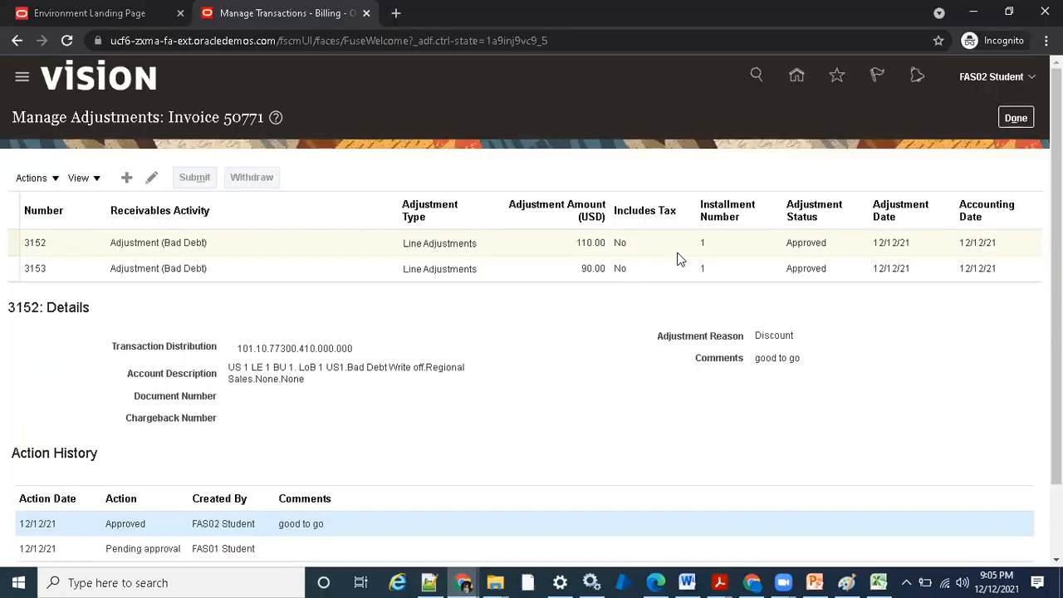
pyautogui.click(1015, 118)
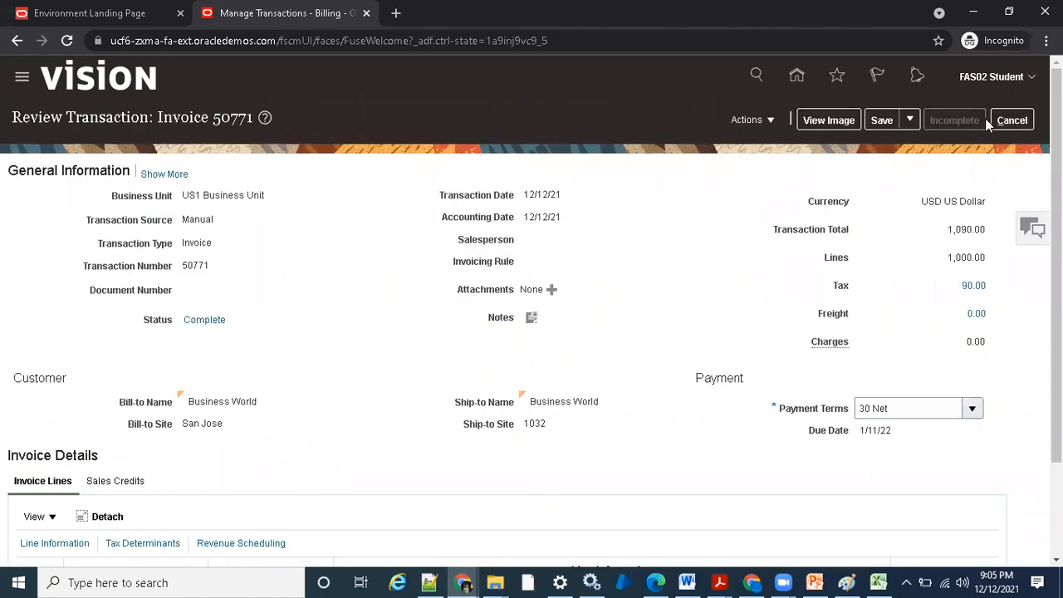
pyautogui.click(1011, 120)
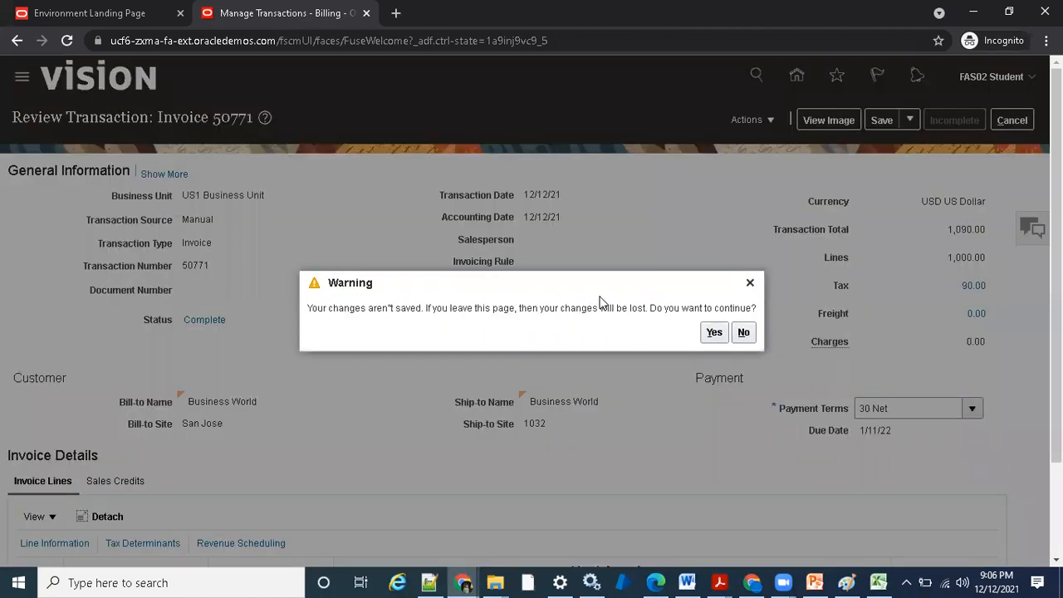
pyautogui.click(714, 333)
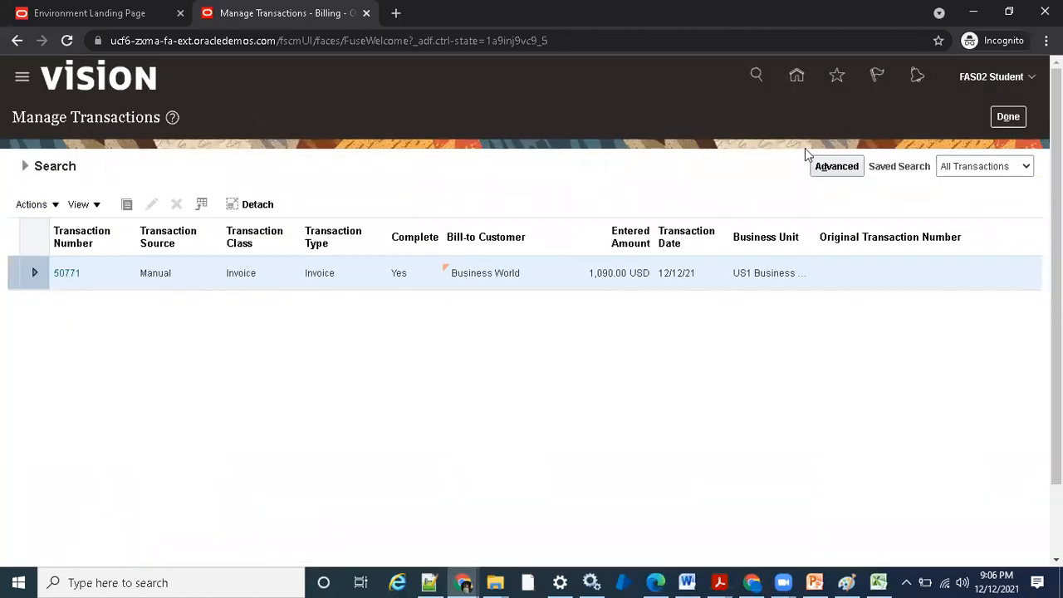
# - Duplicate invoice 50771 from the transaction search results
pyautogui.click(31, 204)
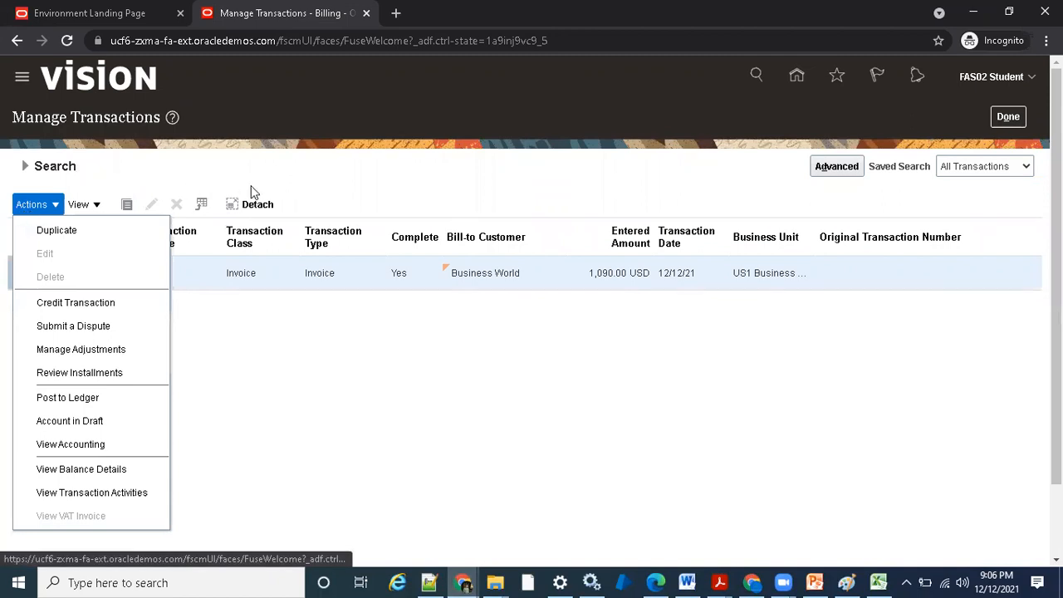
pyautogui.click(71, 237)
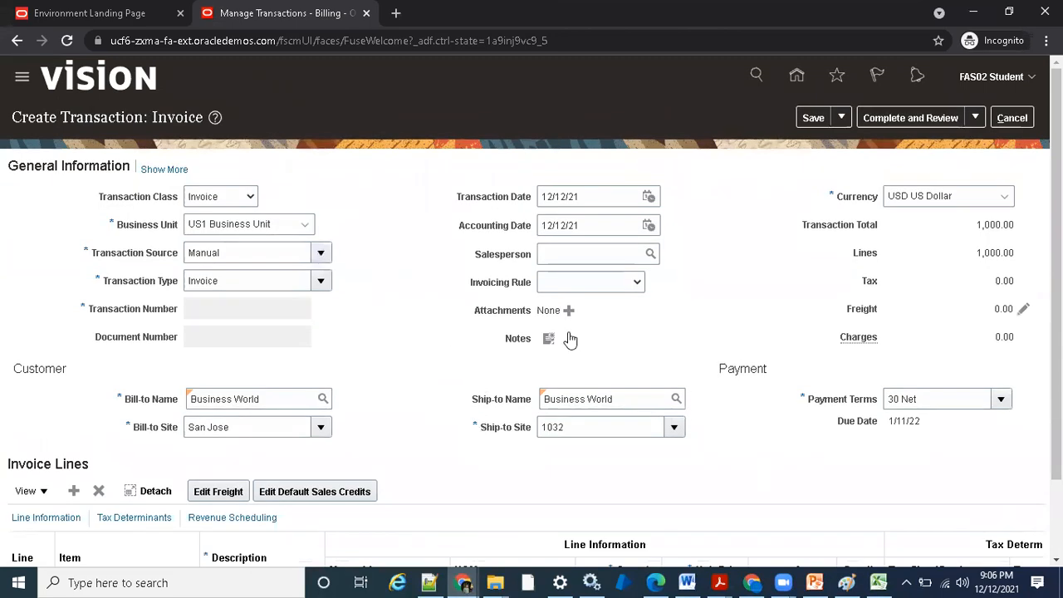
# - Change the duplicated invoice's currency to EUR and accept the Corporate conversion rate type with conversion date 12/12/21
pyautogui.scroll(-2, 772, 268)
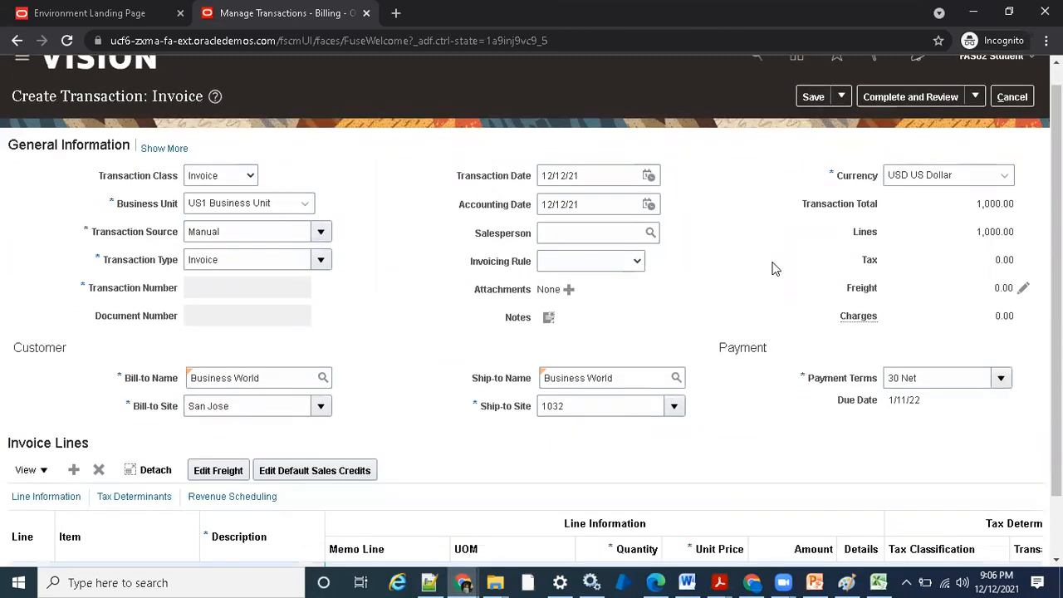
pyautogui.scroll(2, 741, 363)
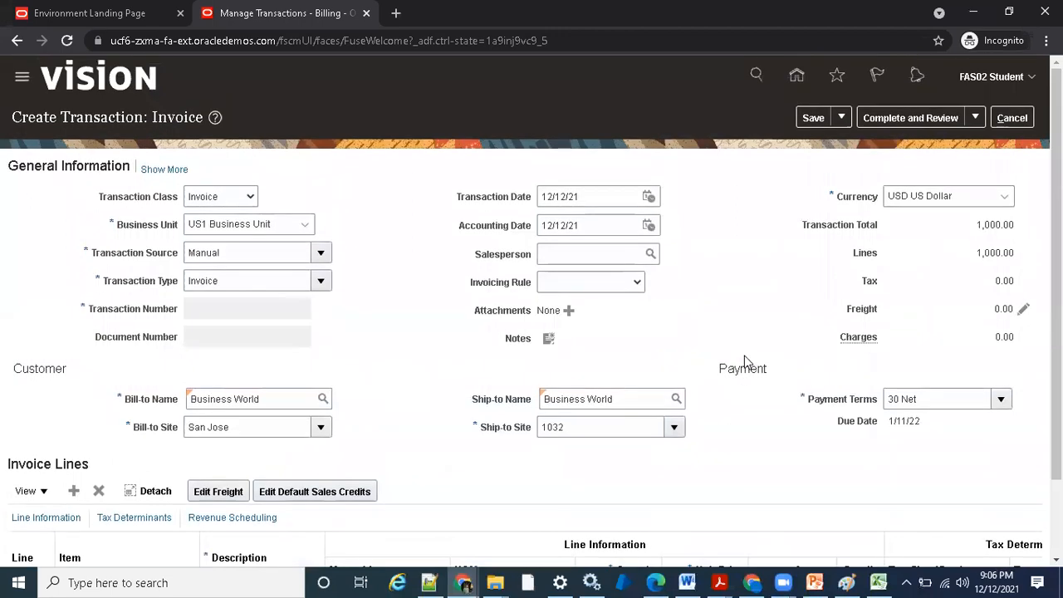
pyautogui.click(986, 196)
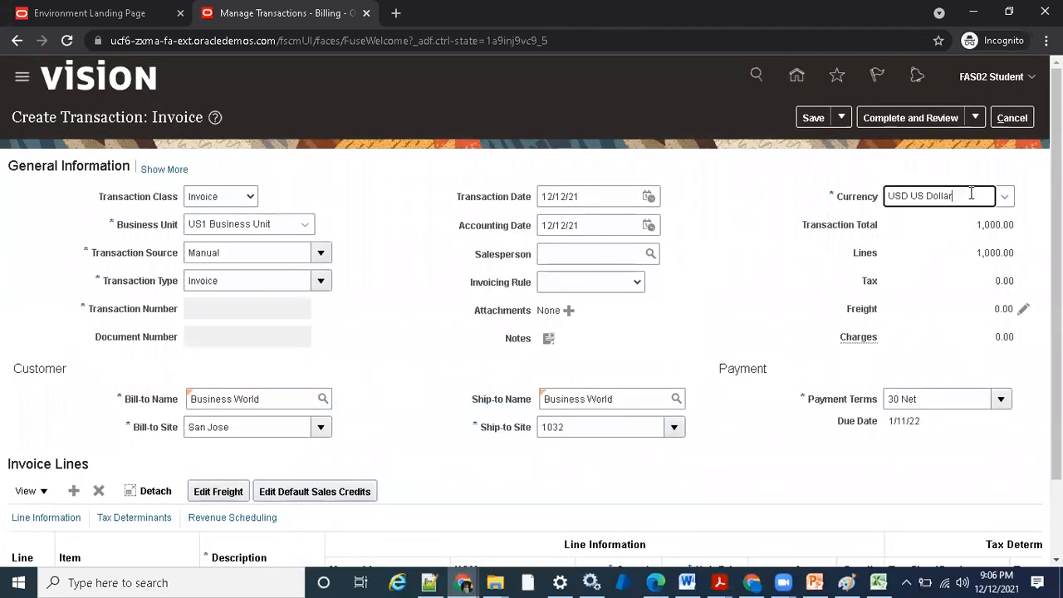
pyautogui.click(747, 254)
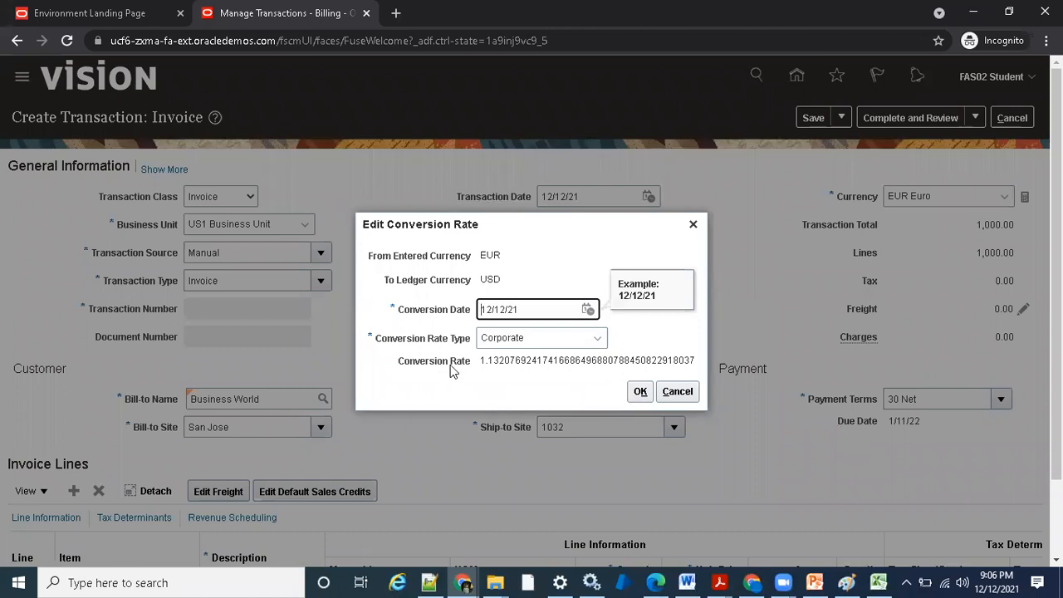
pyautogui.click(405, 340)
pyautogui.moveTo(421, 343); pyautogui.dragTo(484, 345)
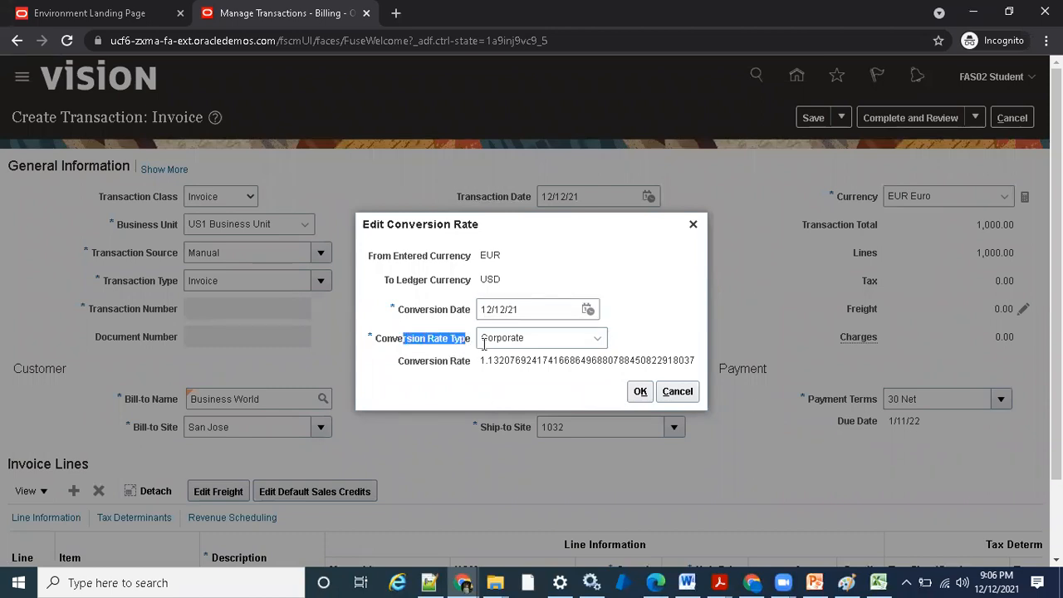
pyautogui.click(505, 338)
pyautogui.click(647, 321)
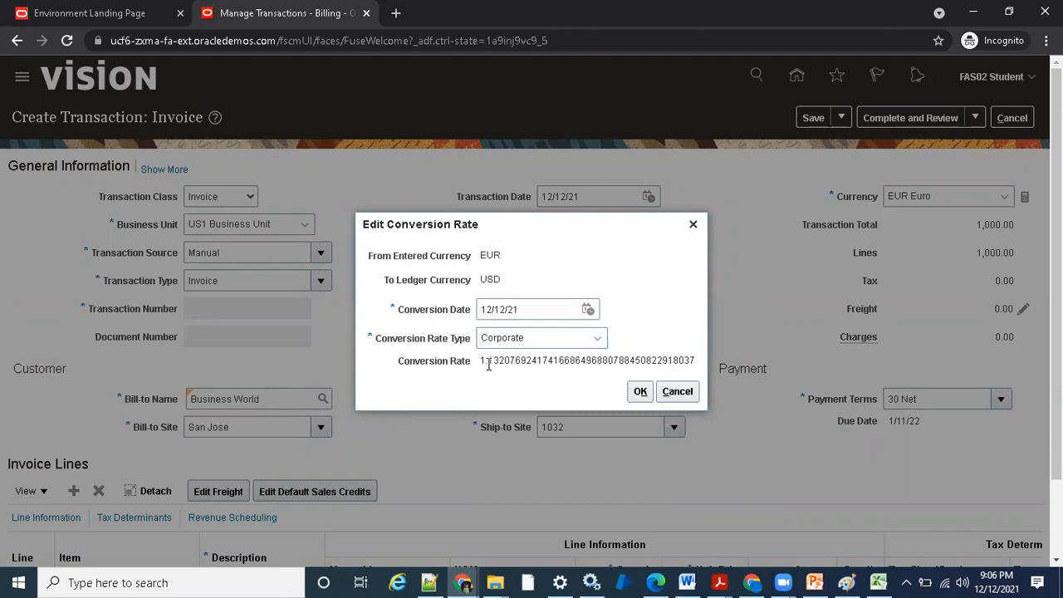
pyautogui.click(640, 393)
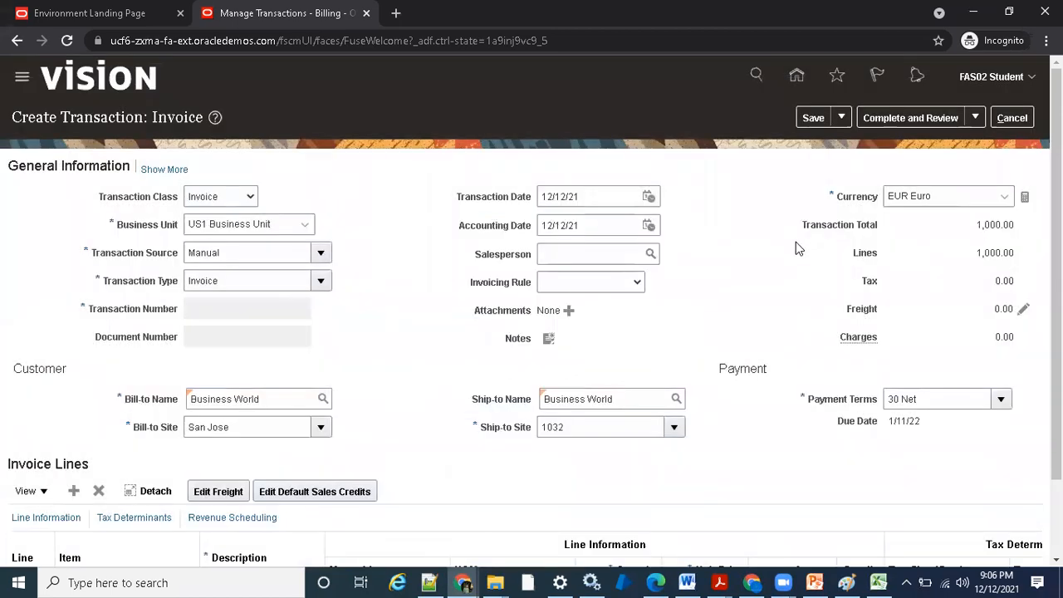
# - Complete and close the duplicated EUR invoice, note its transaction number, and dismiss the completion message
pyautogui.click(974, 117)
pyautogui.click(869, 144)
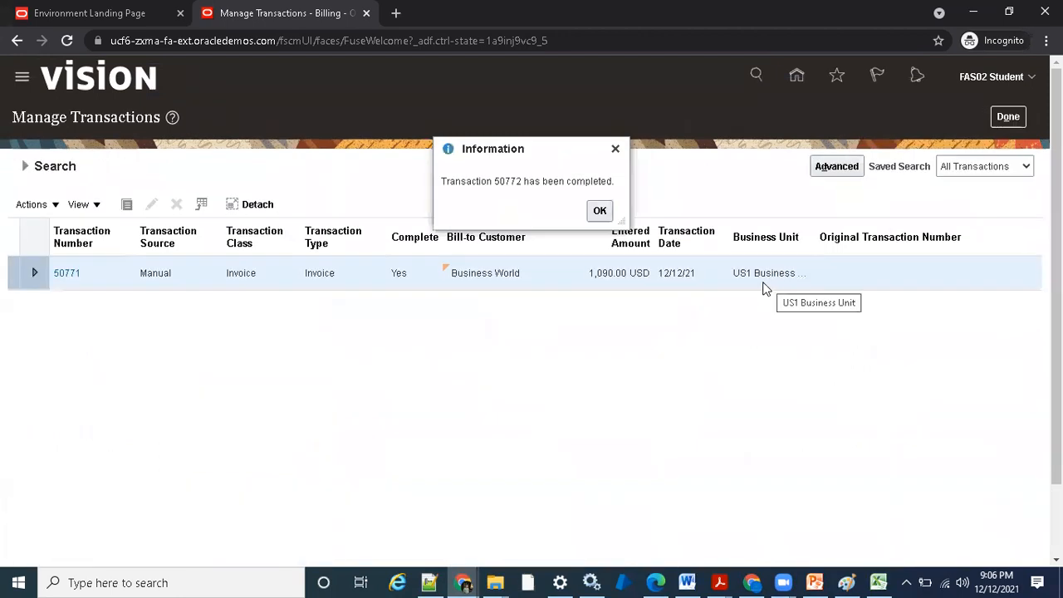
pyautogui.doubleClick(501, 181)
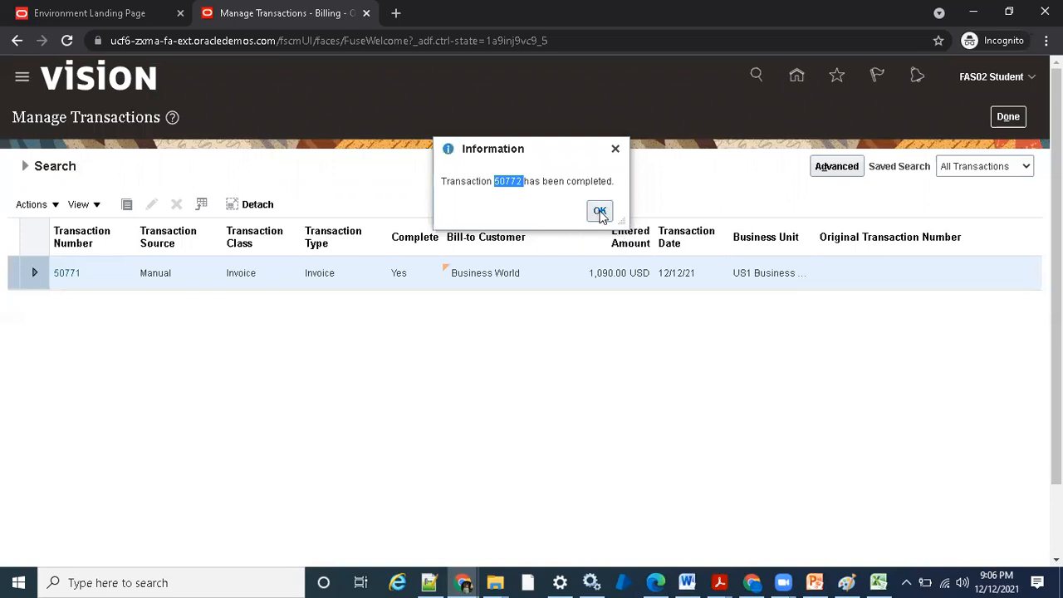
pyautogui.click(599, 210)
# - Search the transactions for number 50772, check its entered amount, and open the invoice
pyautogui.click(26, 168)
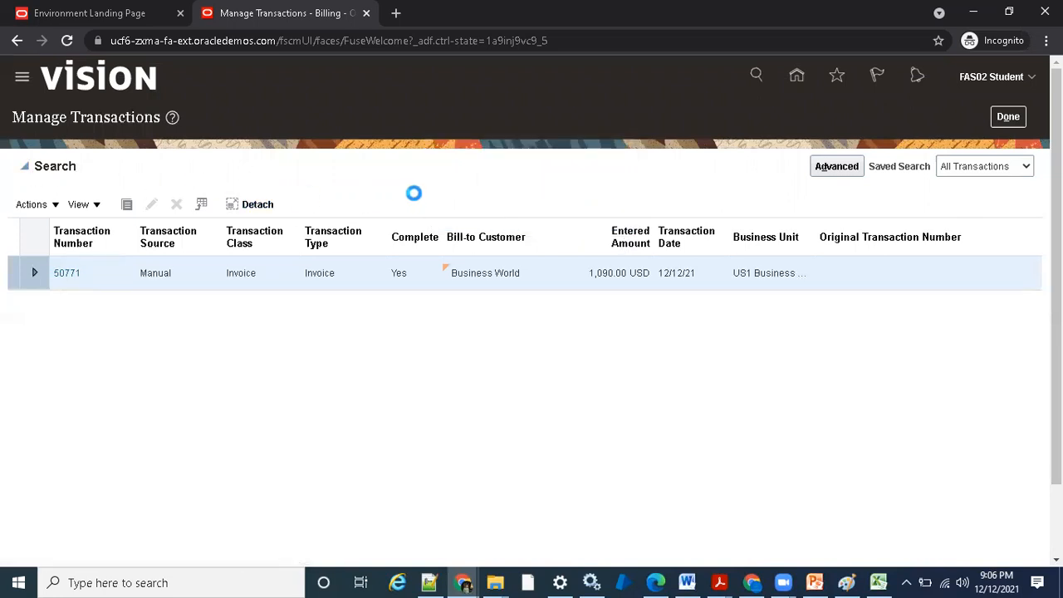
pyautogui.moveTo(606, 216); pyautogui.dragTo(499, 214)
pyautogui.click(610, 215)
pyautogui.press('BackSpace')
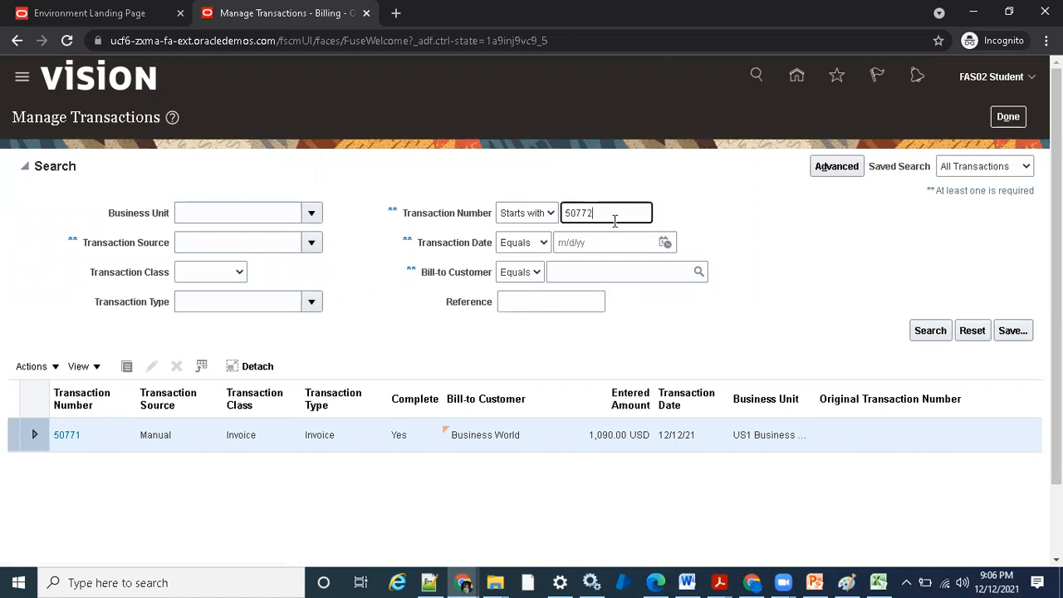
pyautogui.click(931, 334)
pyautogui.moveTo(593, 274); pyautogui.dragTo(671, 278)
pyautogui.click(658, 313)
pyautogui.click(89, 276)
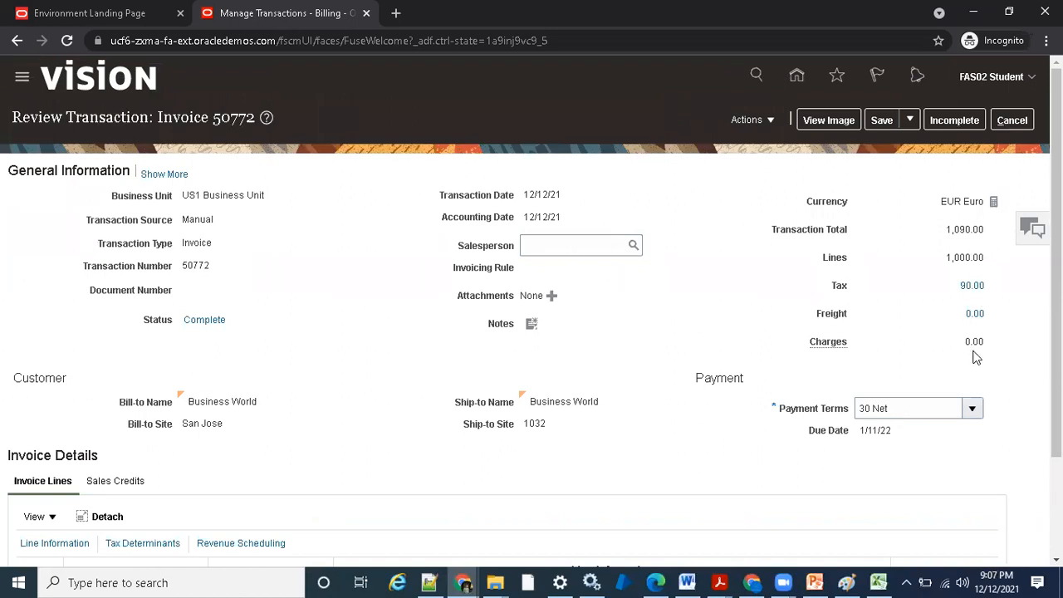
# - Create and submit an adjustment on invoice 50772 with activity Adjustment (Bad Debt), type Line Adjustments and amount 110
pyautogui.click(748, 120)
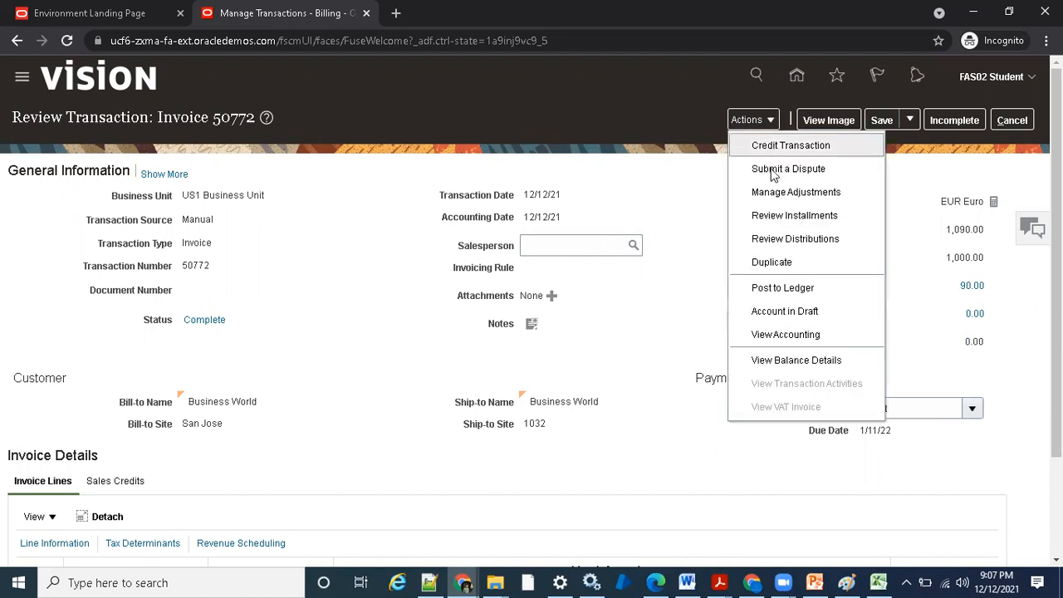
pyautogui.click(772, 195)
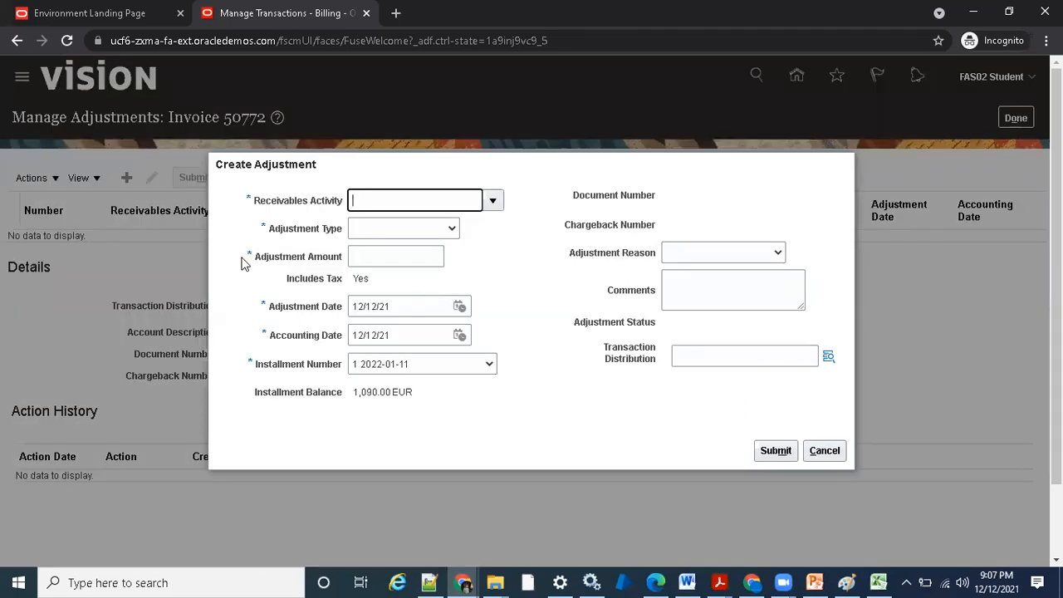
pyautogui.click(492, 200)
pyautogui.click(492, 200)
pyautogui.click(415, 238)
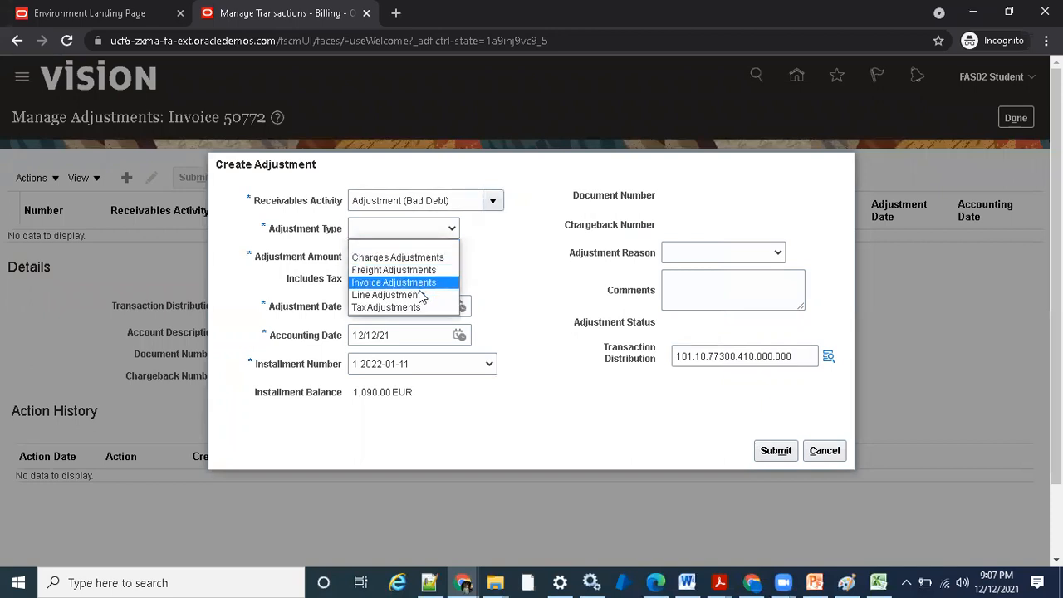
pyautogui.click(415, 293)
pyautogui.click(417, 256)
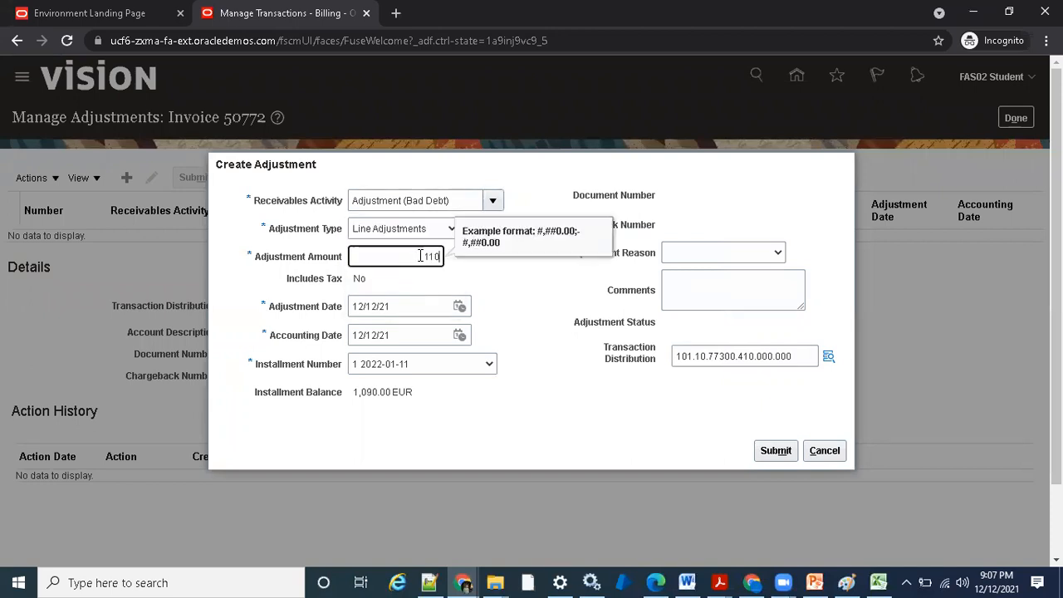
pyautogui.click(509, 297)
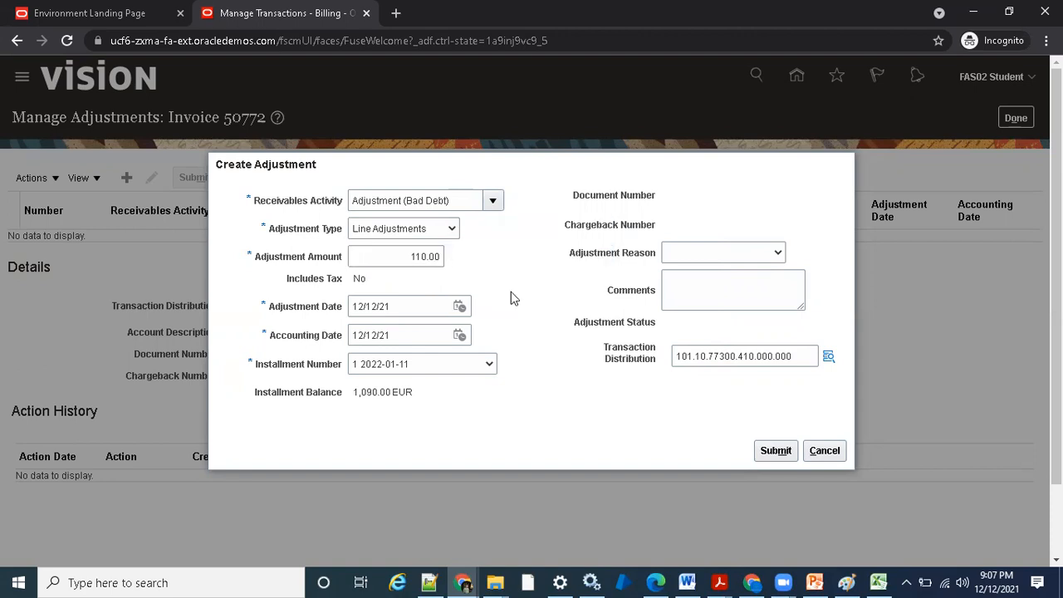
pyautogui.click(770, 451)
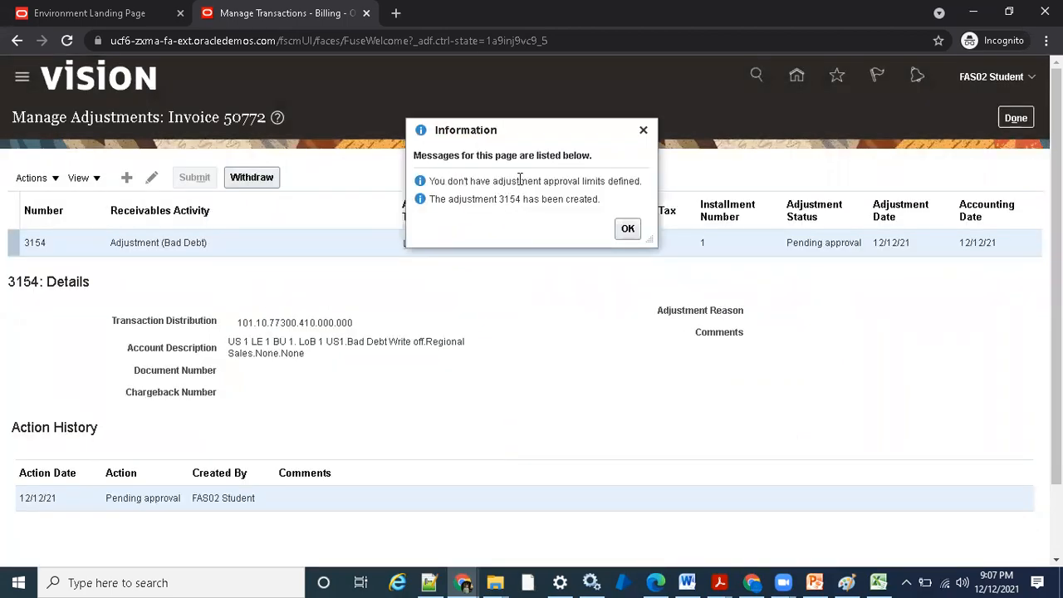
# - Read the approval limit message, dismiss it, and check the EUR amount of the submitted adjustment
pyautogui.moveTo(430, 180); pyautogui.dragTo(633, 180)
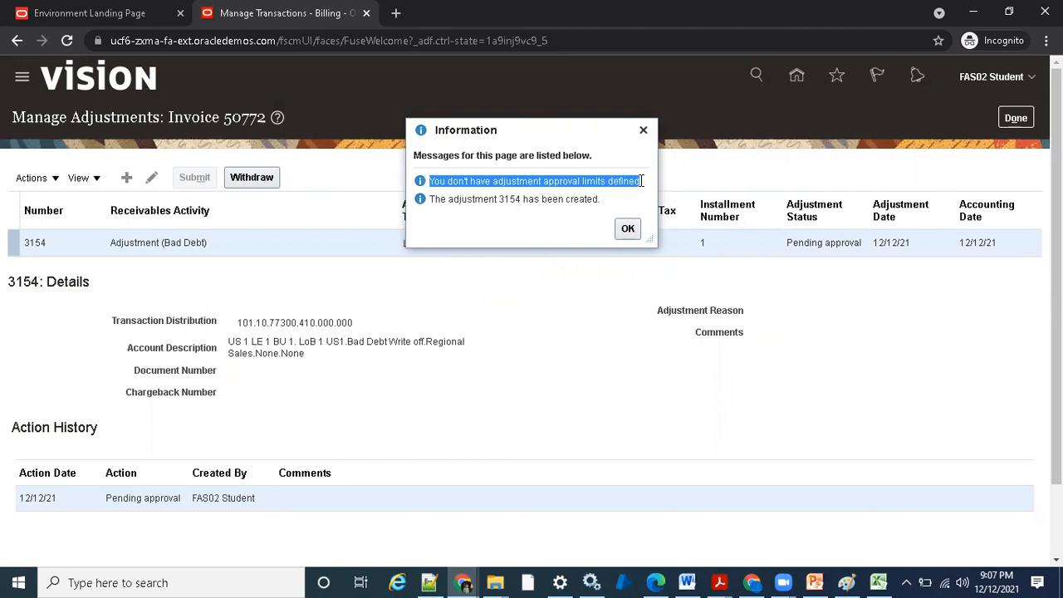
pyautogui.click(627, 229)
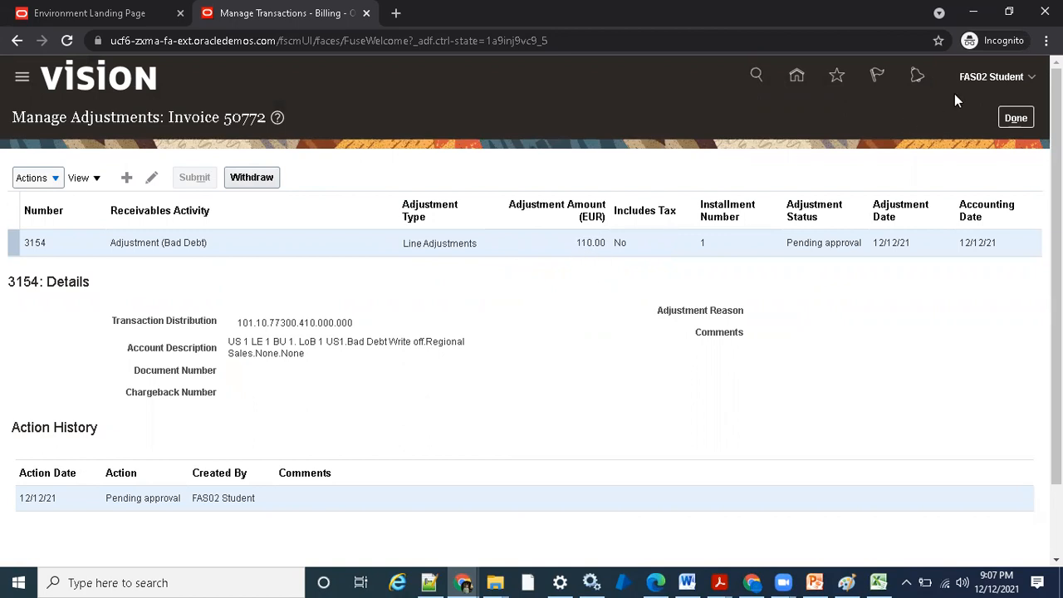
pyautogui.doubleClick(591, 242)
pyautogui.click(607, 271)
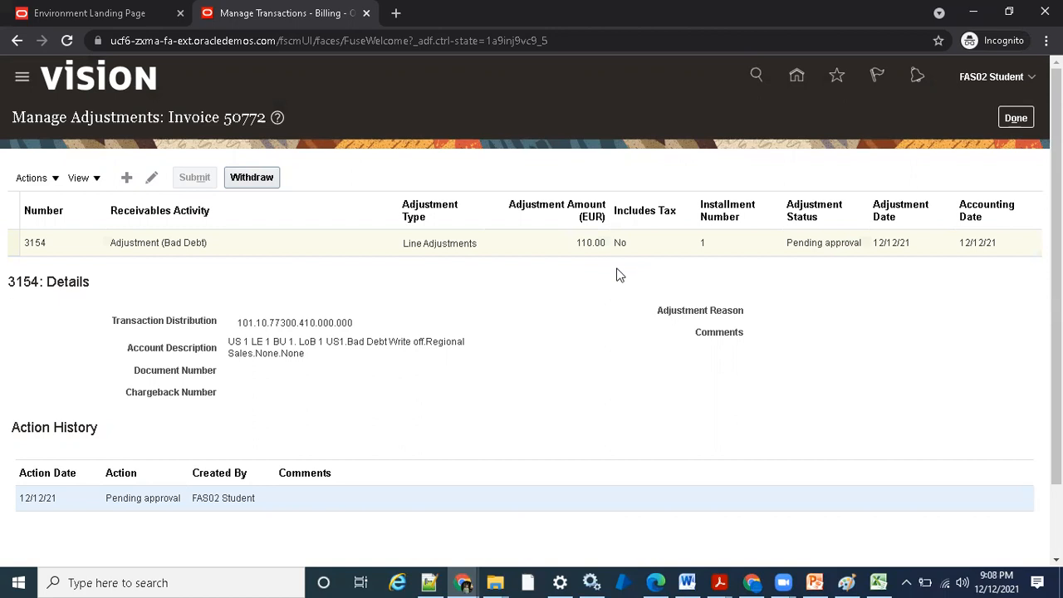
# - Close the adjustments of invoice 50772, leave the invoice, and exit Manage Transactions to the Billing page
pyautogui.click(1015, 118)
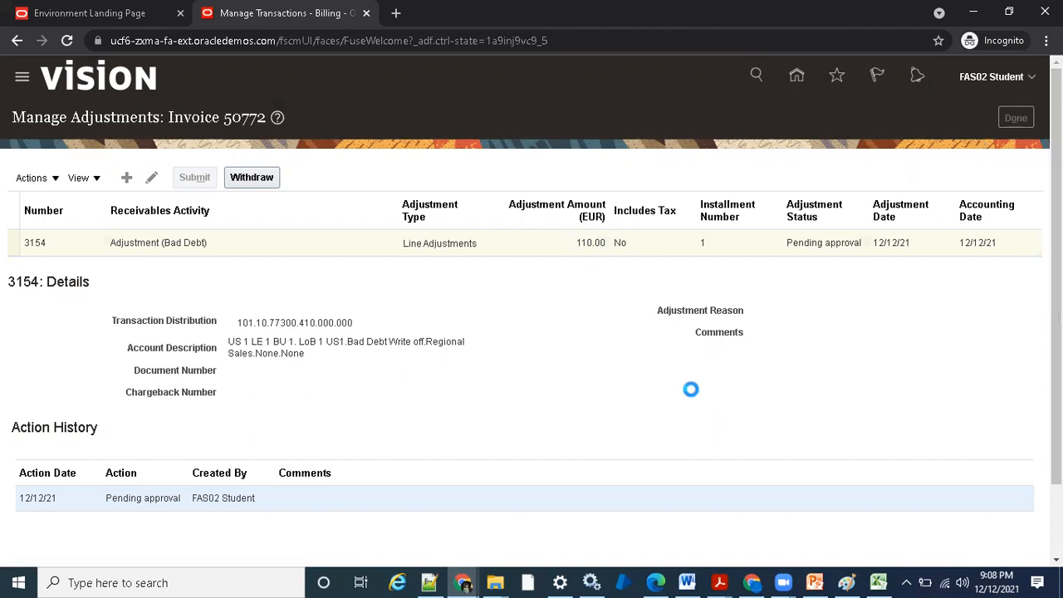
pyautogui.click(1008, 129)
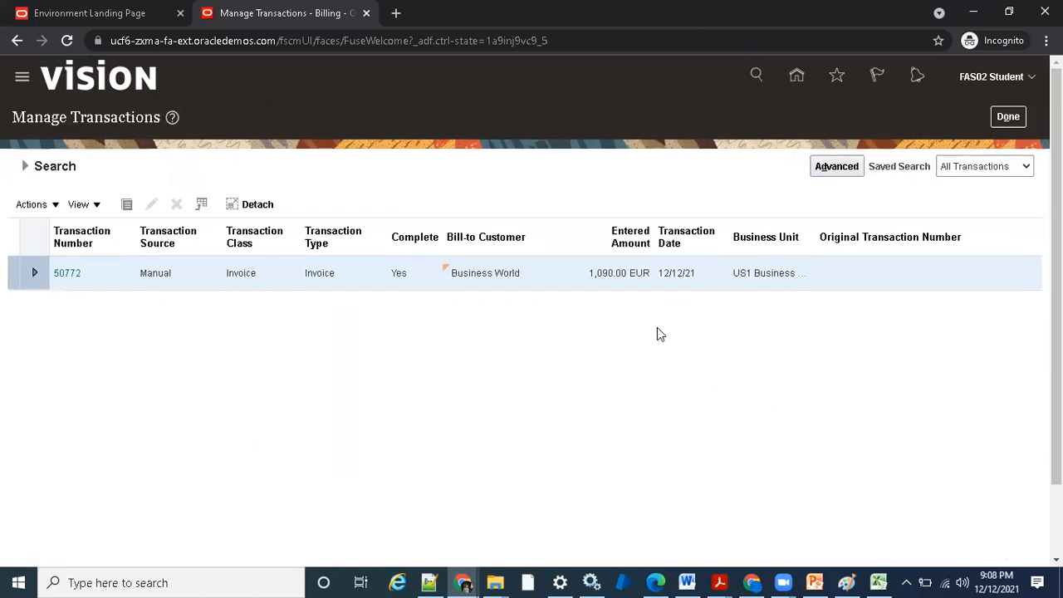
pyautogui.click(1011, 117)
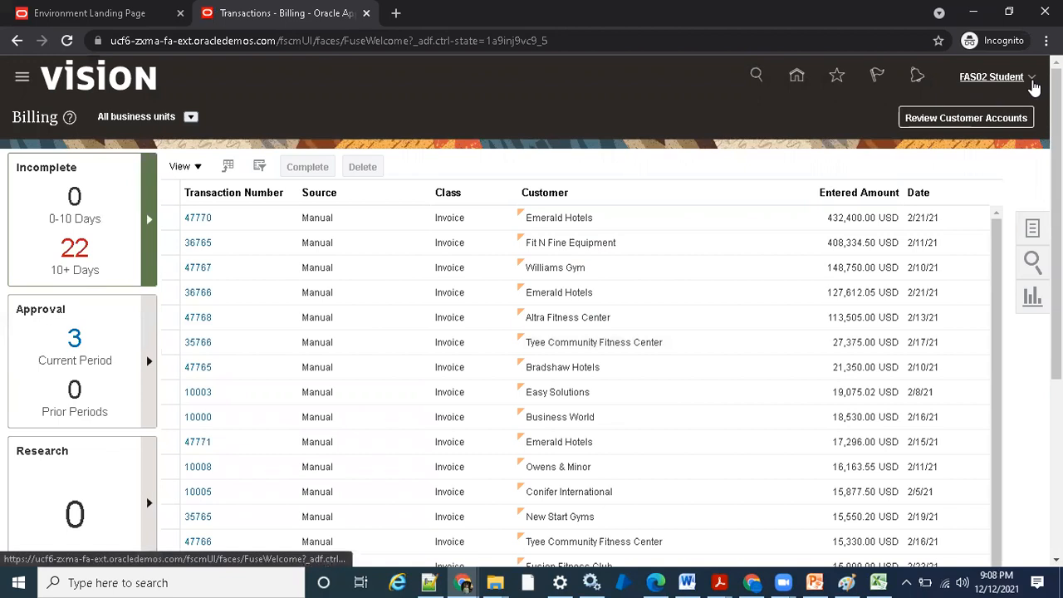
# - Go to Setup and Maintenance and switch the setup offering to Financials
pyautogui.click(1032, 83)
pyautogui.click(759, 306)
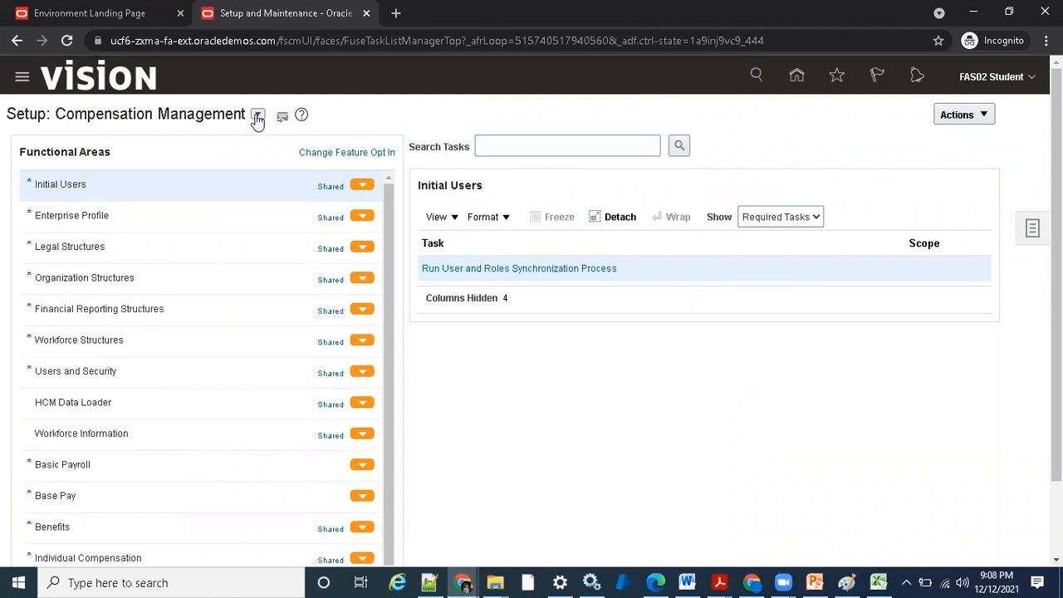
pyautogui.click(257, 113)
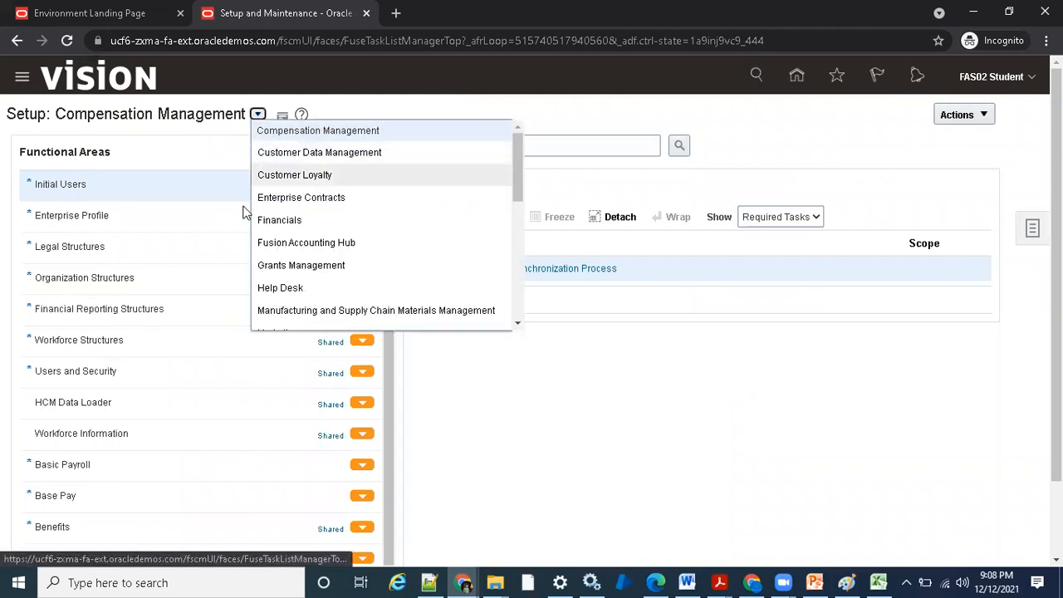
pyautogui.click(289, 224)
# - Search the setup tasks for "approval" and open the Receivables task Manage Approval Limits
pyautogui.click(515, 148)
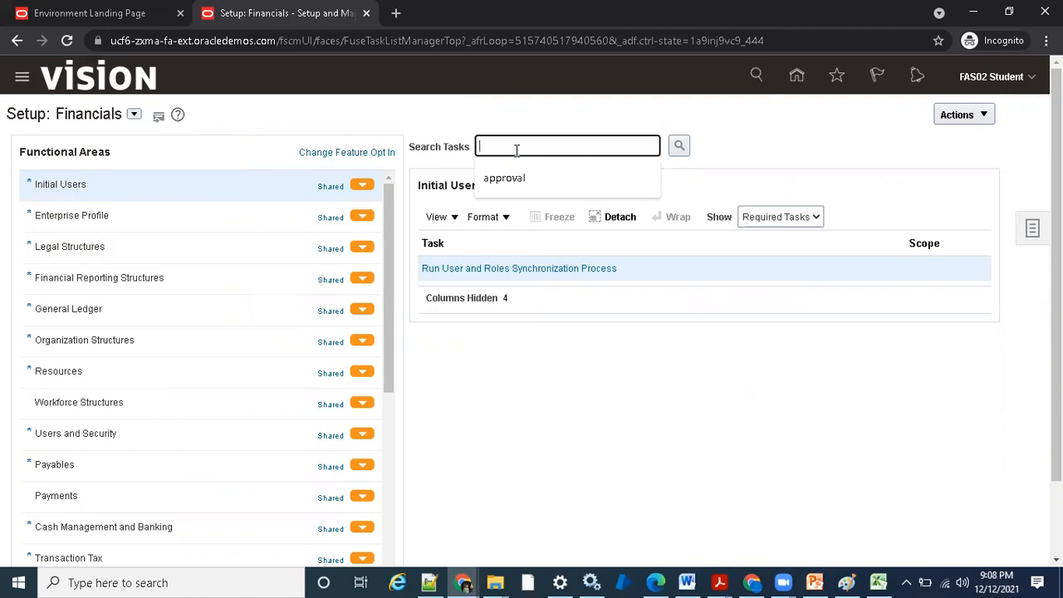
pyautogui.click(546, 178)
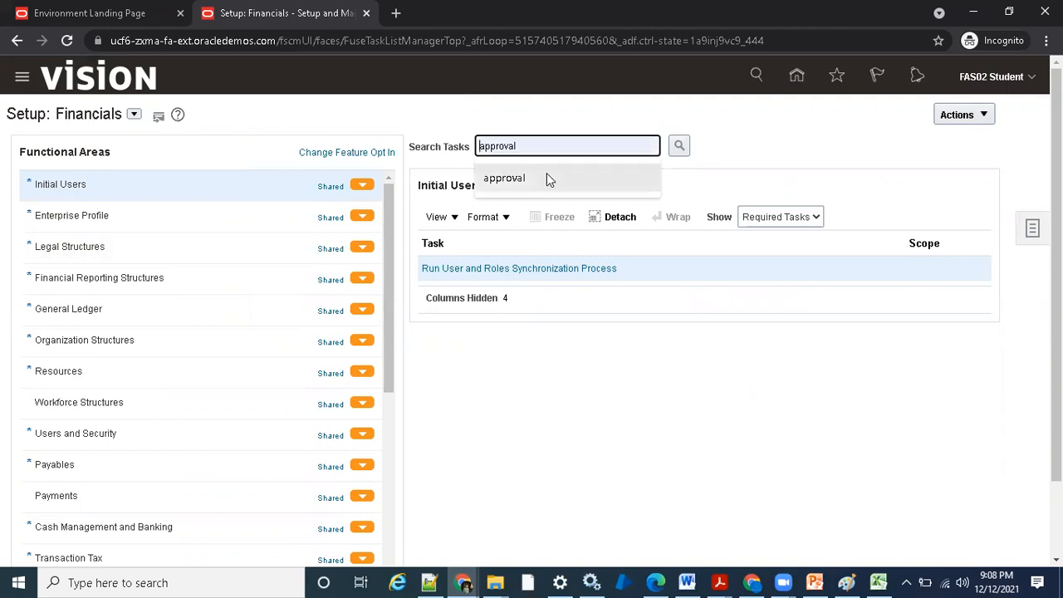
pyautogui.click(680, 145)
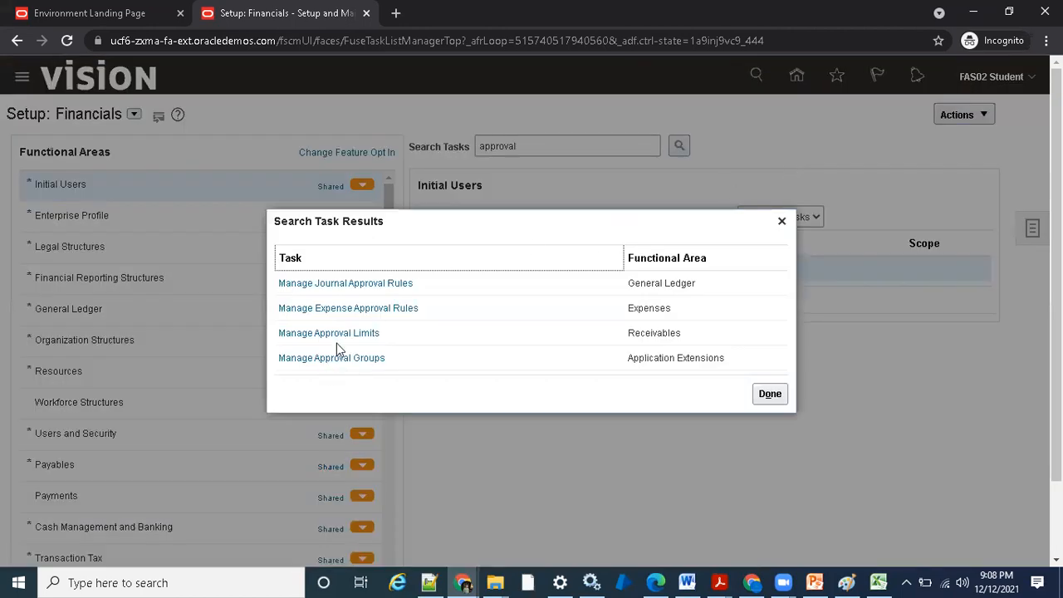
pyautogui.click(349, 334)
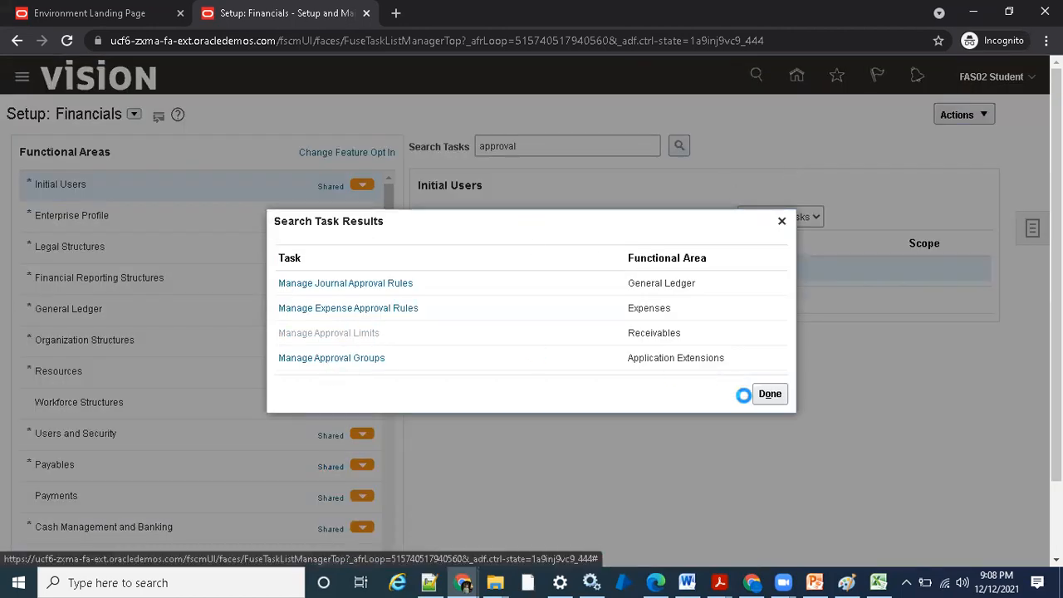
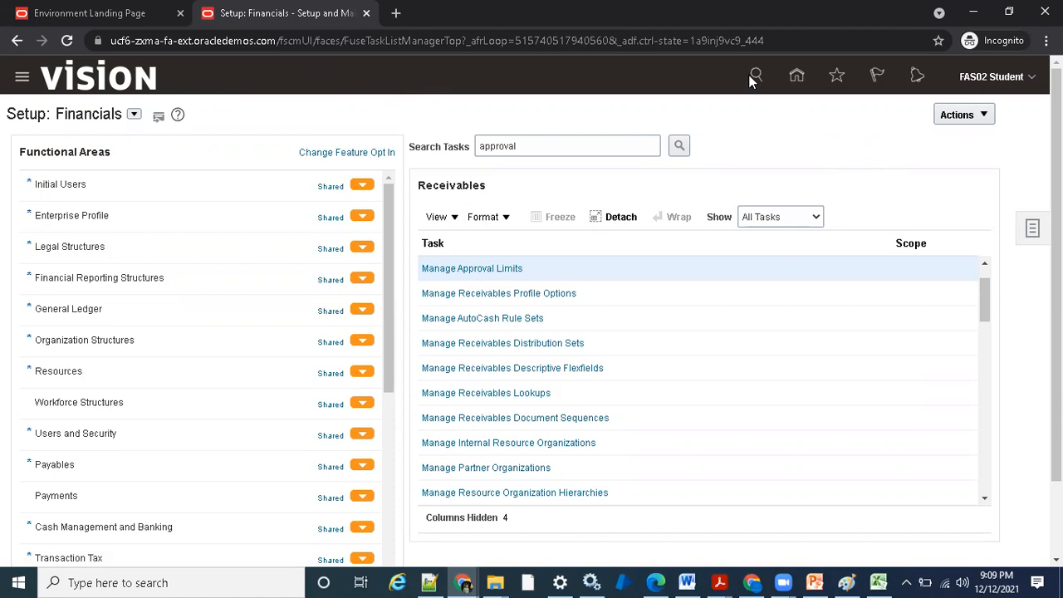
# - Show the Actions column in the Receivables task table
pyautogui.click(438, 217)
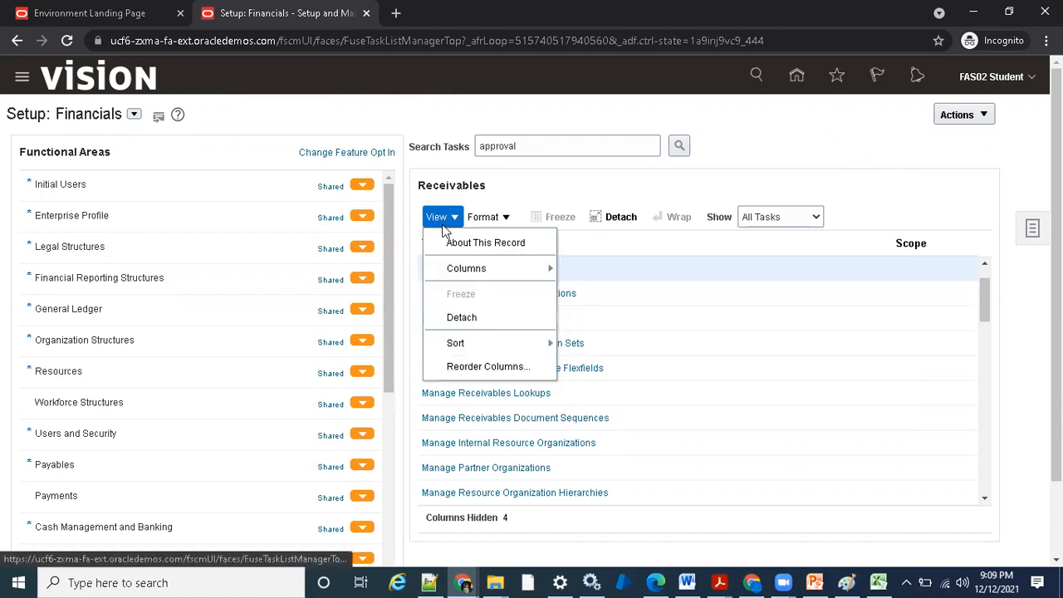
pyautogui.moveTo(455, 270)
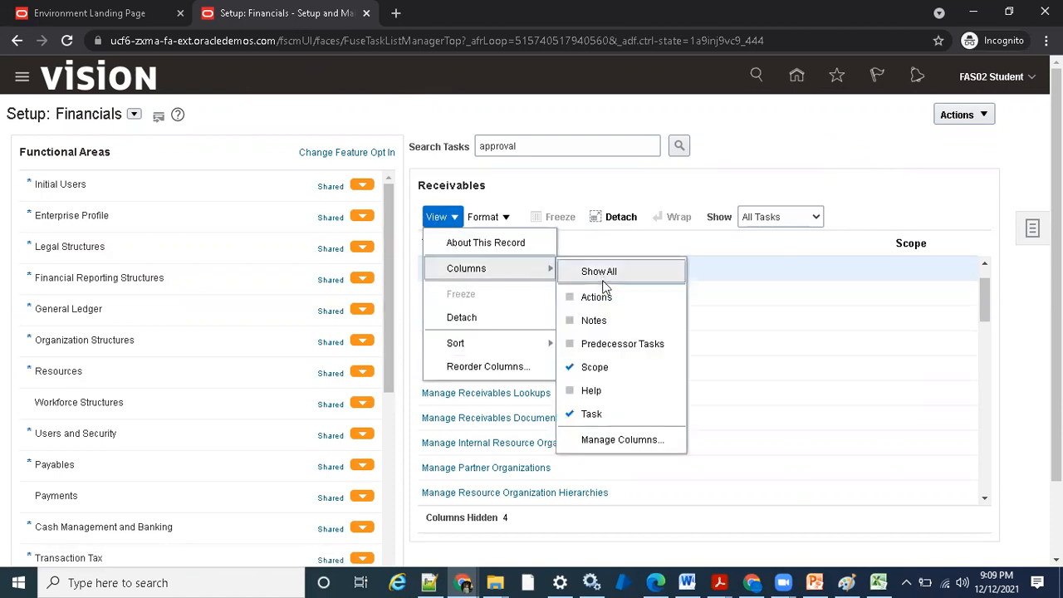
pyautogui.click(596, 298)
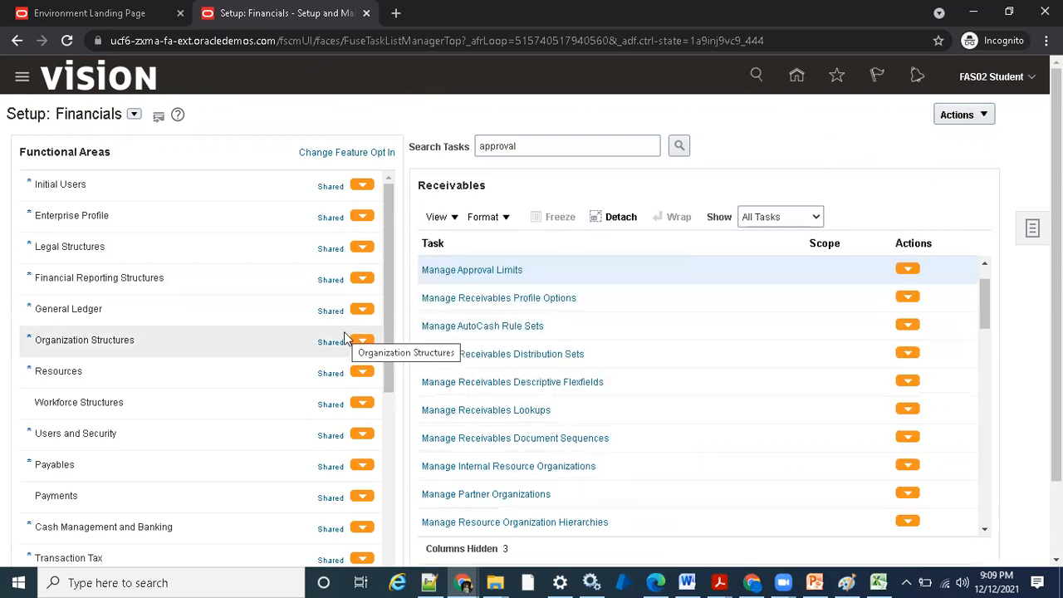
# - Create and submit a new CSV export of the Manage Approval Limits setup data, keeping the default process name
pyautogui.click(910, 269)
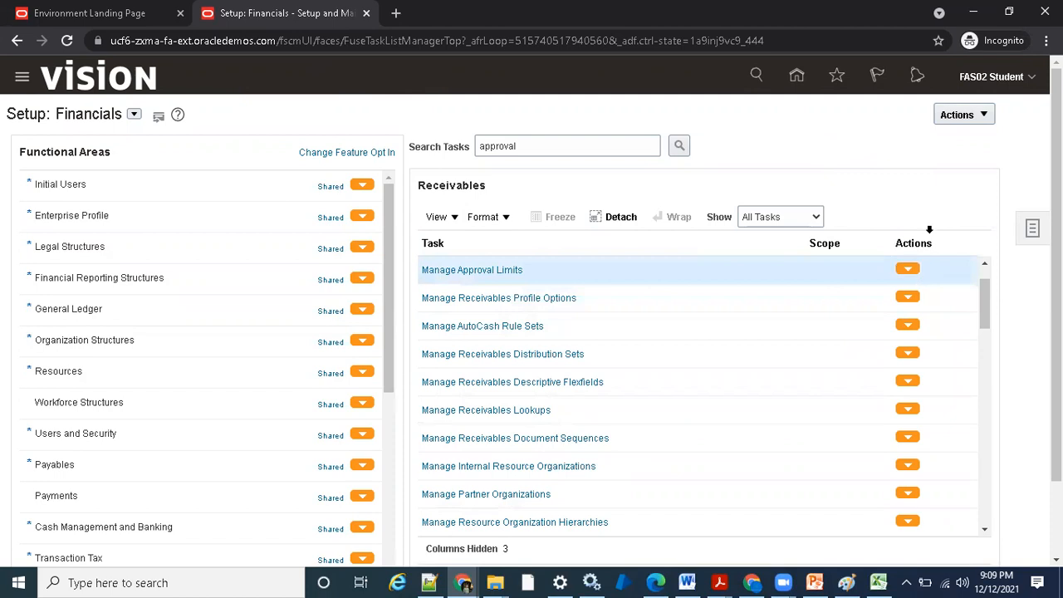
pyautogui.moveTo(968, 299)
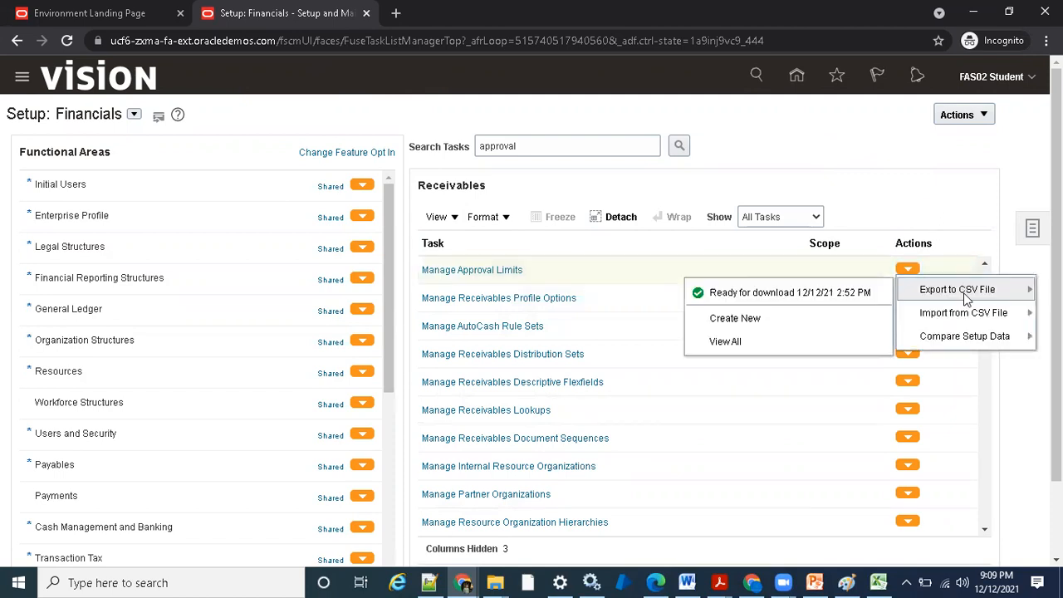
pyautogui.click(783, 322)
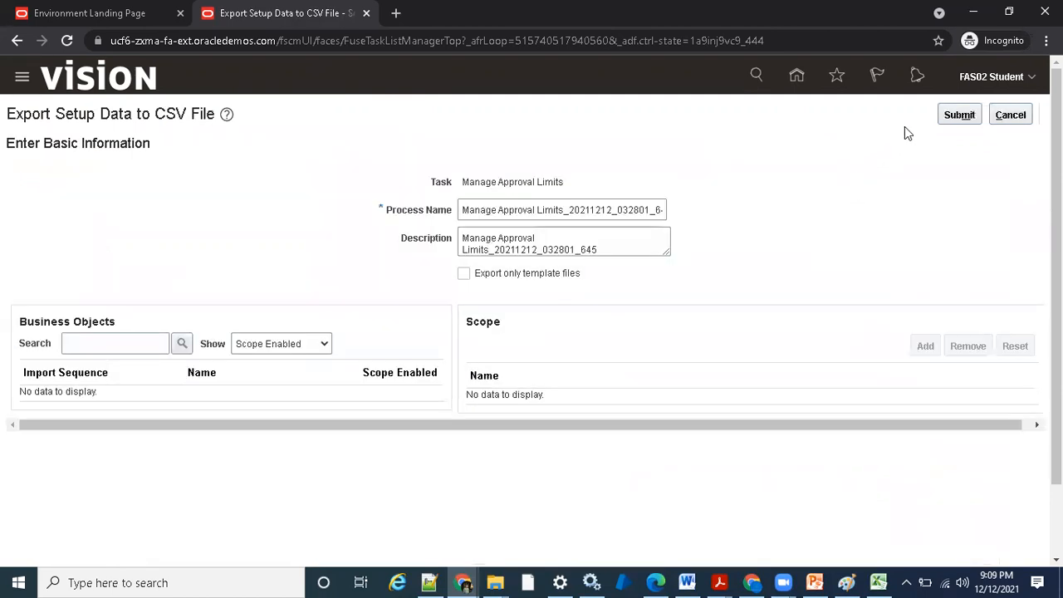
pyautogui.click(952, 115)
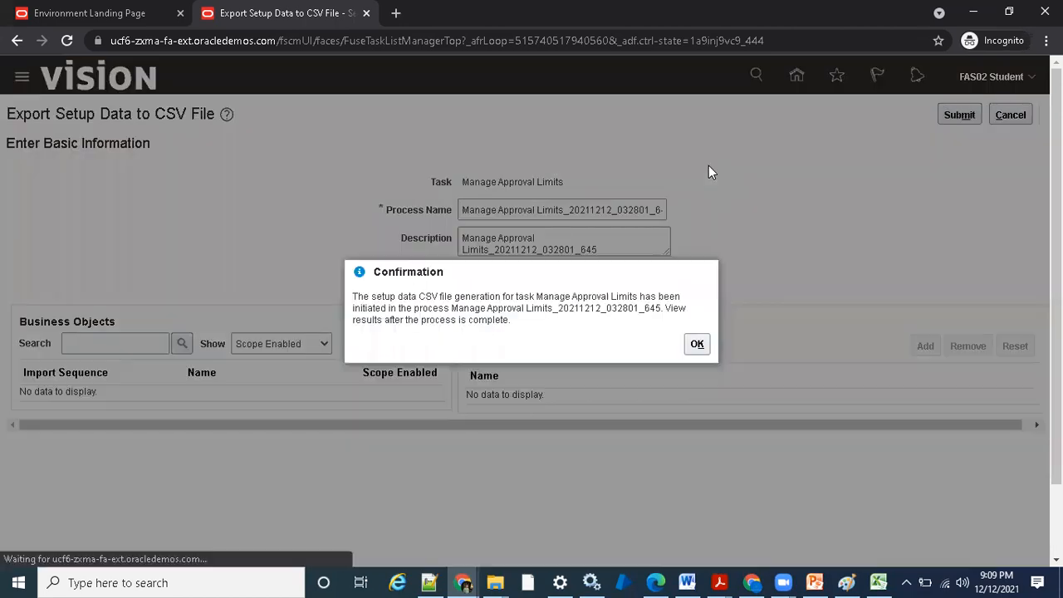
pyautogui.click(696, 344)
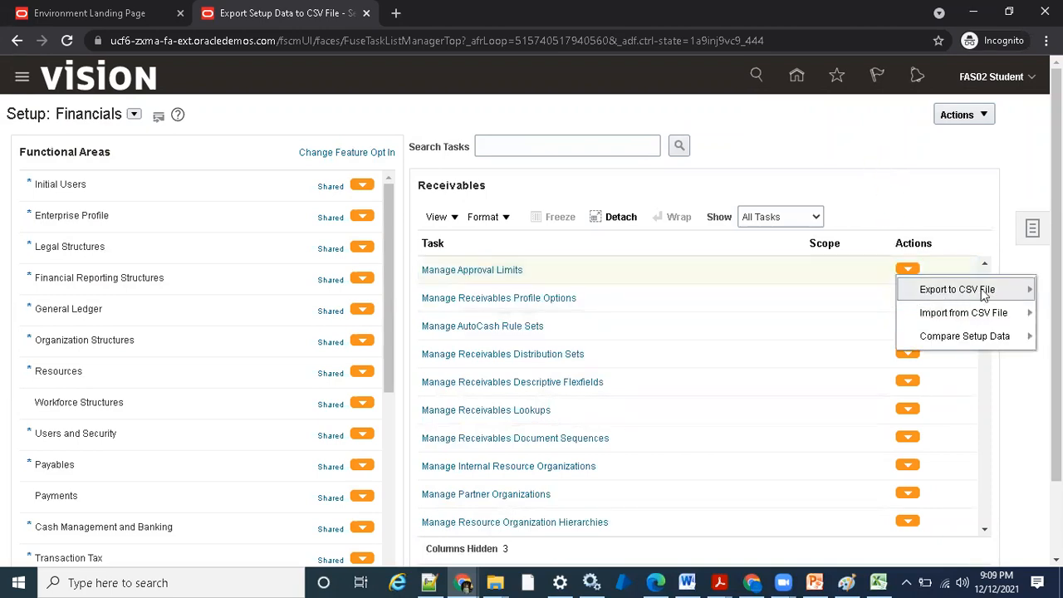
# - Open the results of the newly submitted CSV export for Manage Approval Limits
pyautogui.moveTo(973, 297)
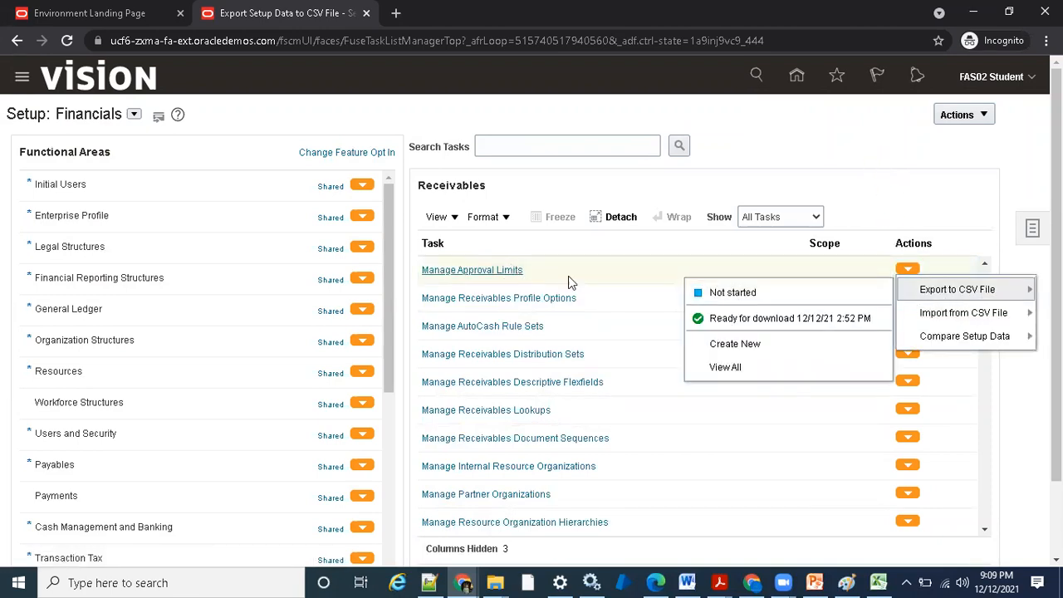
pyautogui.click(863, 134)
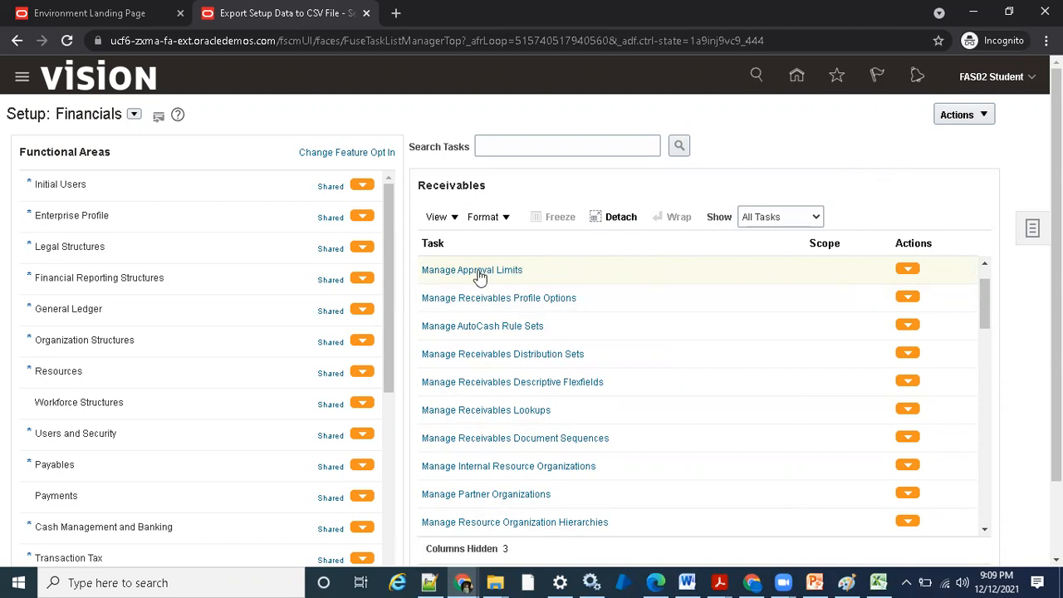
pyautogui.click(908, 270)
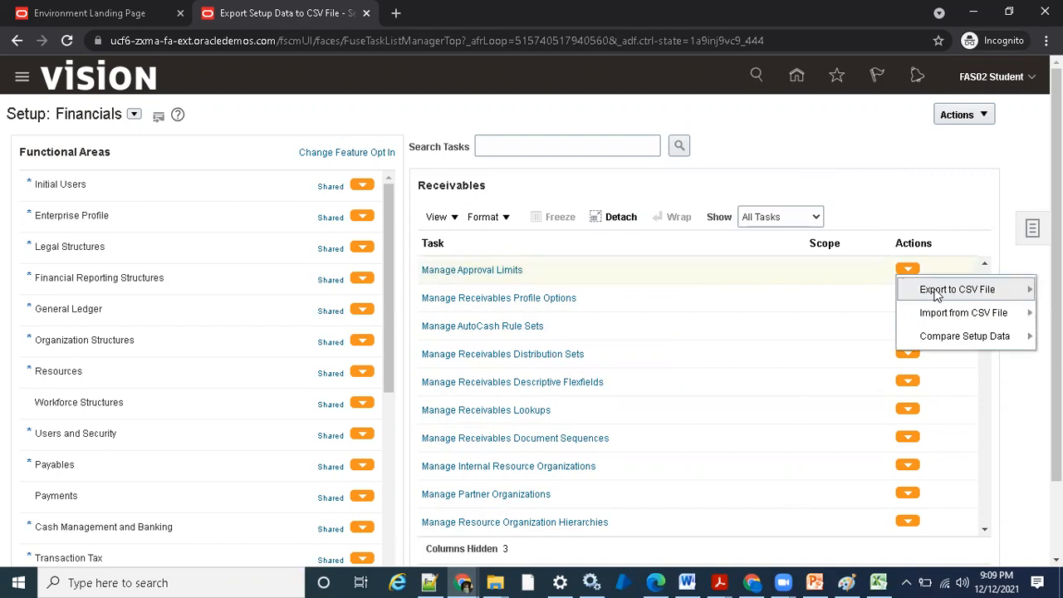
pyautogui.moveTo(934, 289)
pyautogui.click(811, 291)
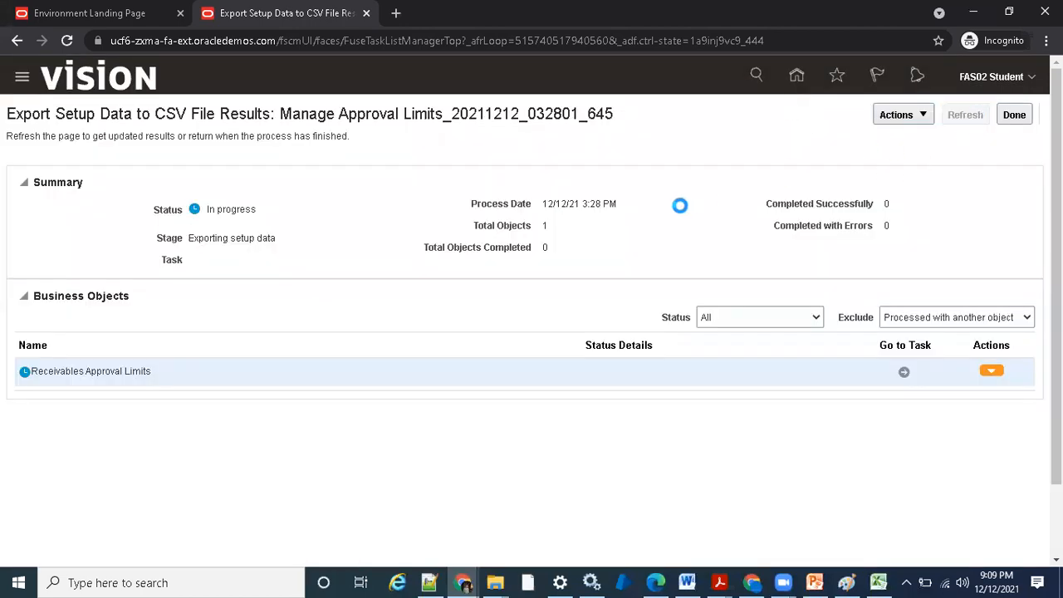
# - Refresh the export results repeatedly until the Manage Approval Limits process has finished
pyautogui.click(966, 117)
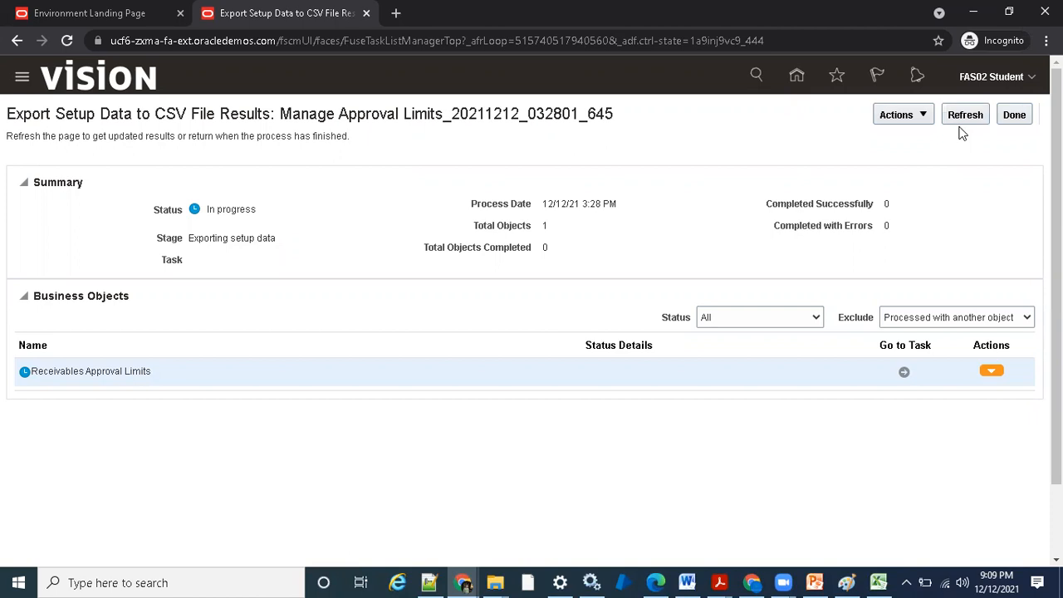
pyautogui.click(965, 114)
pyautogui.click(964, 114)
pyautogui.click(950, 118)
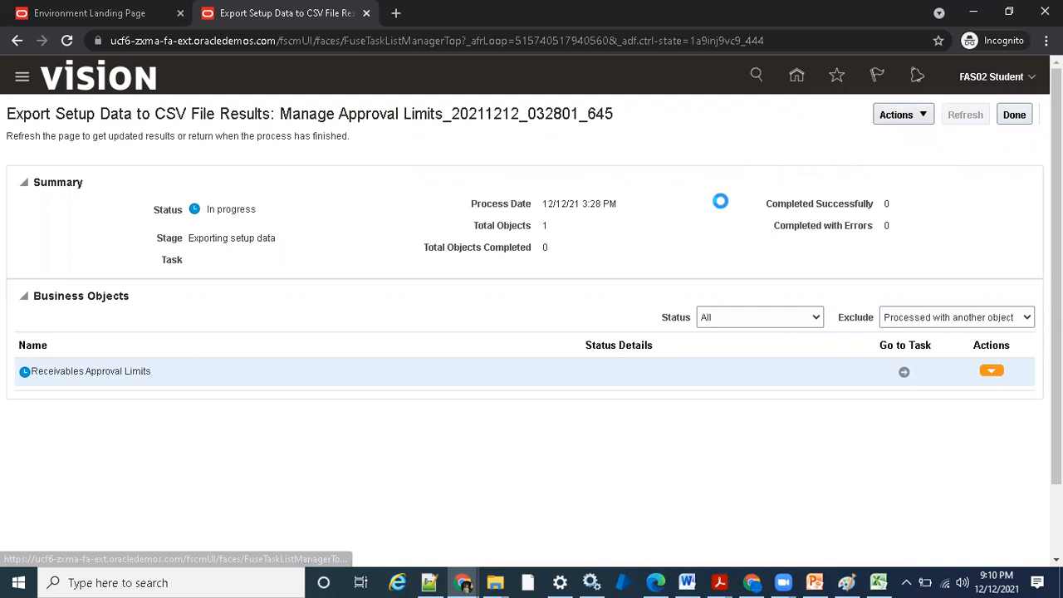
pyautogui.click(955, 119)
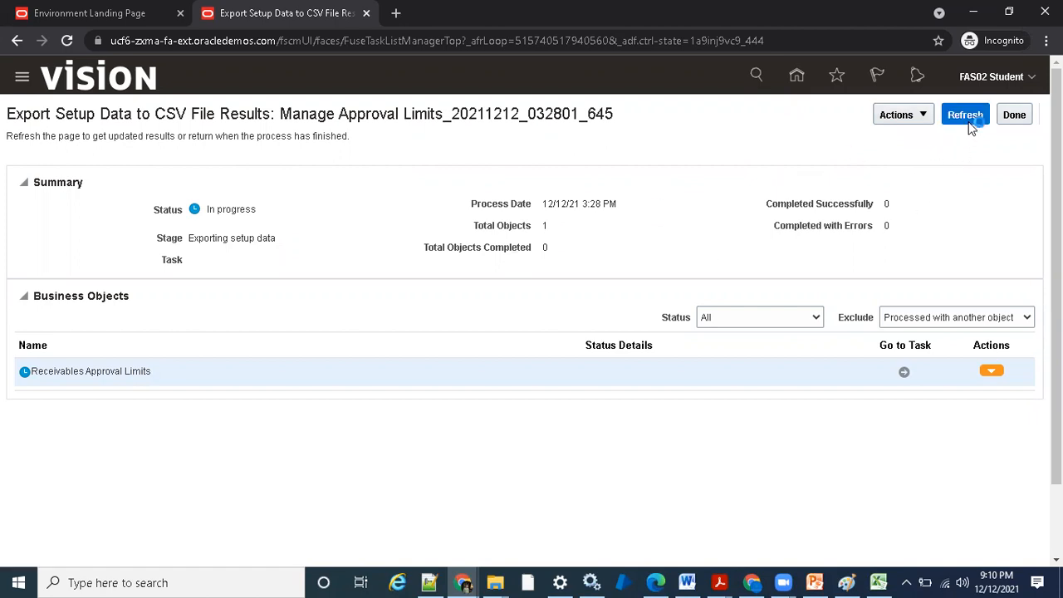
pyautogui.click(965, 116)
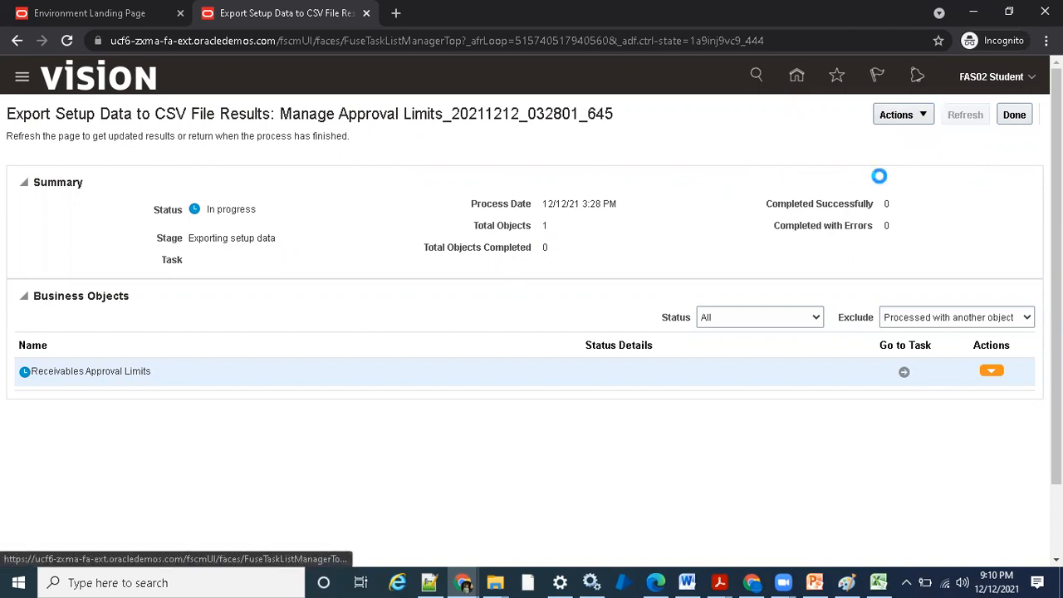
pyautogui.click(965, 117)
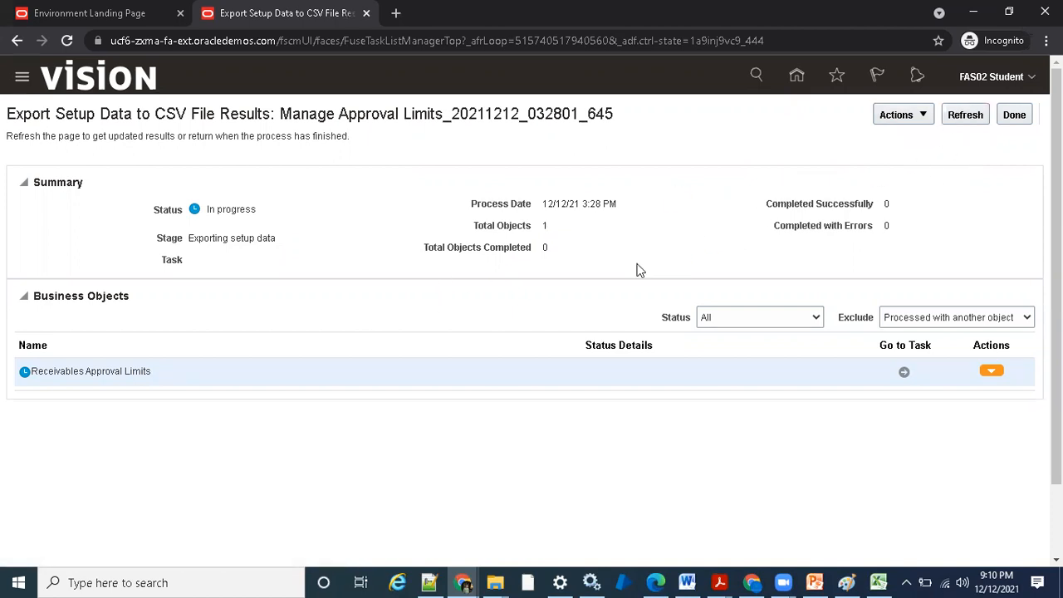
pyautogui.click(955, 121)
pyautogui.click(954, 121)
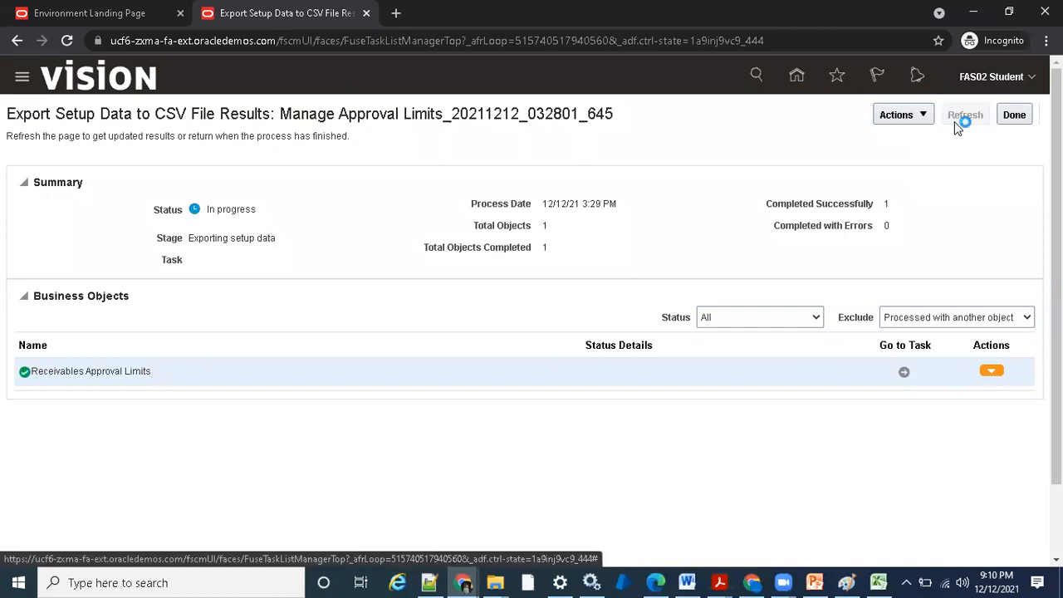
# - Download the export file and save Manage Approval Limits_20211212_032801_645.zip in the Fusion\AR folder
pyautogui.click(868, 119)
pyautogui.click(868, 119)
pyautogui.click(955, 121)
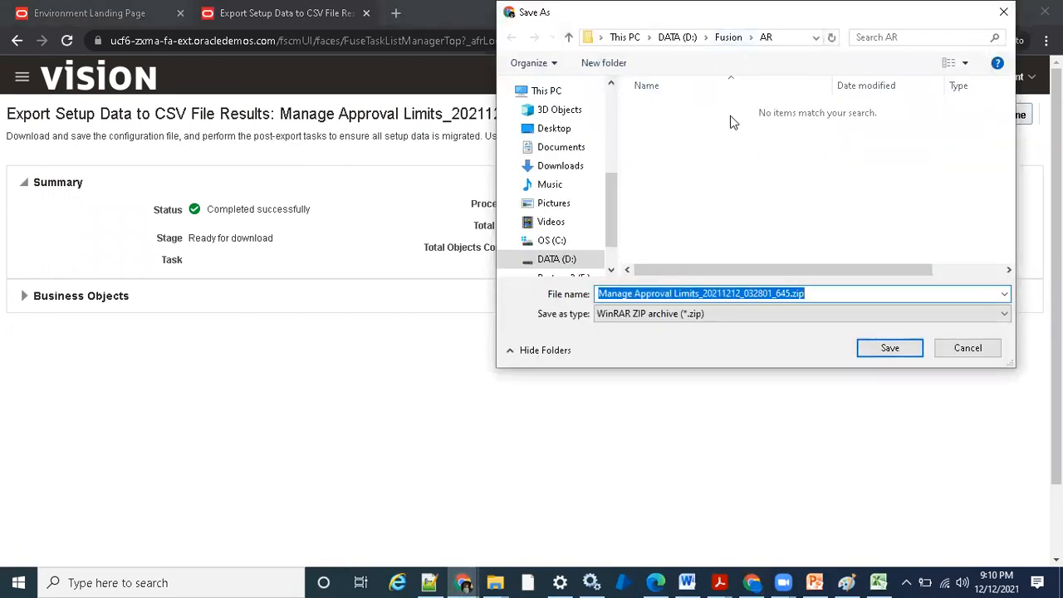
pyautogui.click(888, 349)
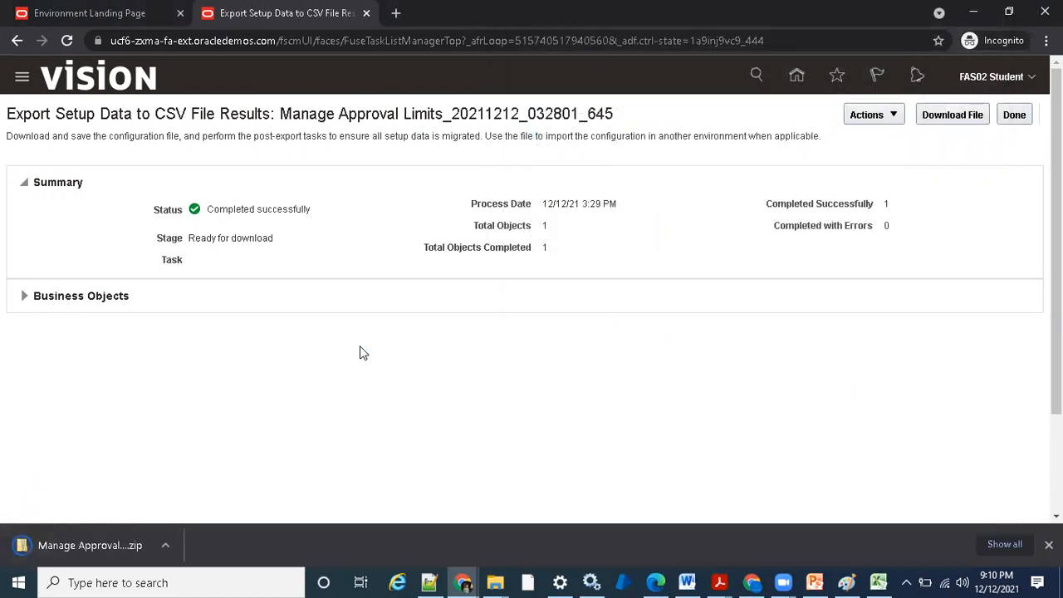
# - Show the downloaded zip in its folder, open the archive, and open AR_APPROVAL_LIMIT.csv in Excel
pyautogui.click(166, 545)
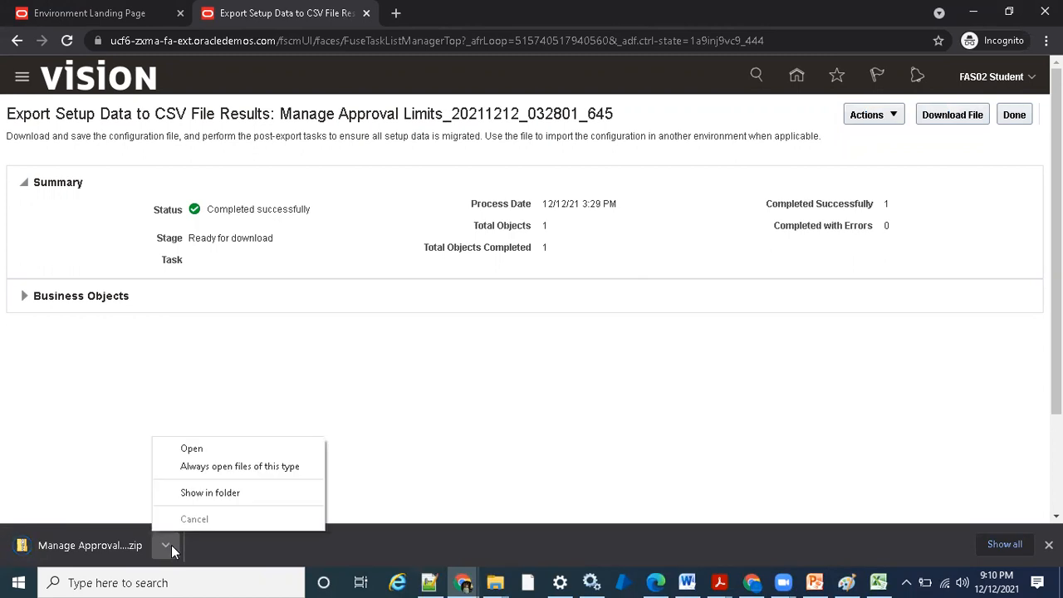
pyautogui.click(226, 498)
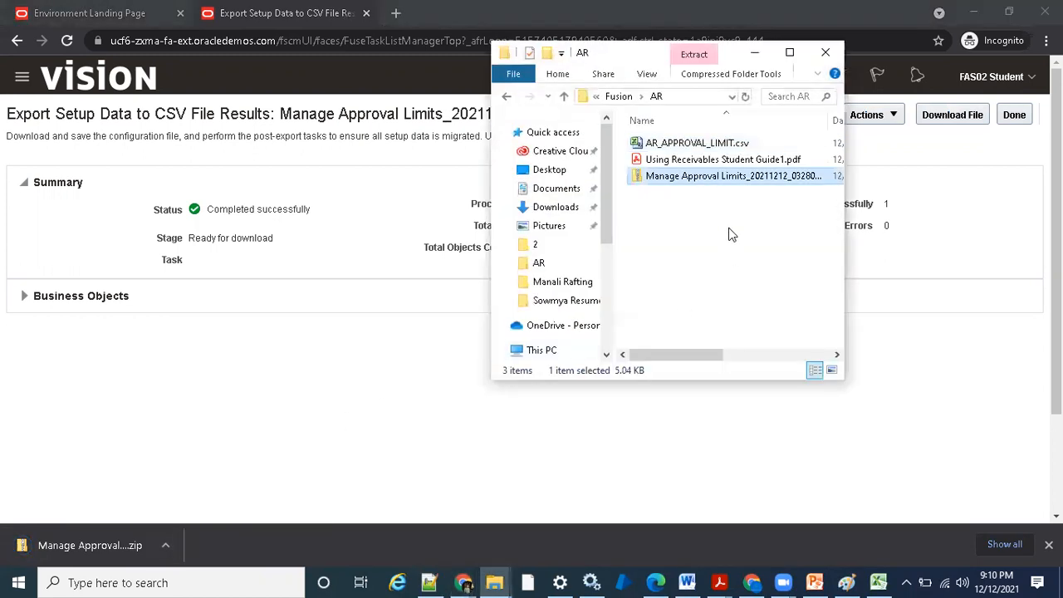
pyautogui.click(790, 52)
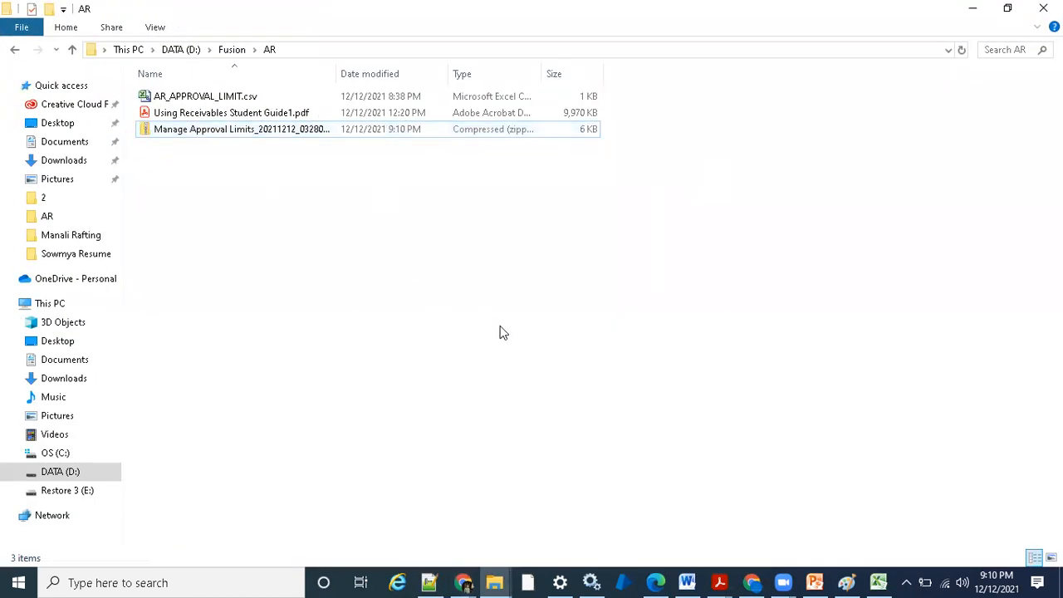
pyautogui.click(865, 579)
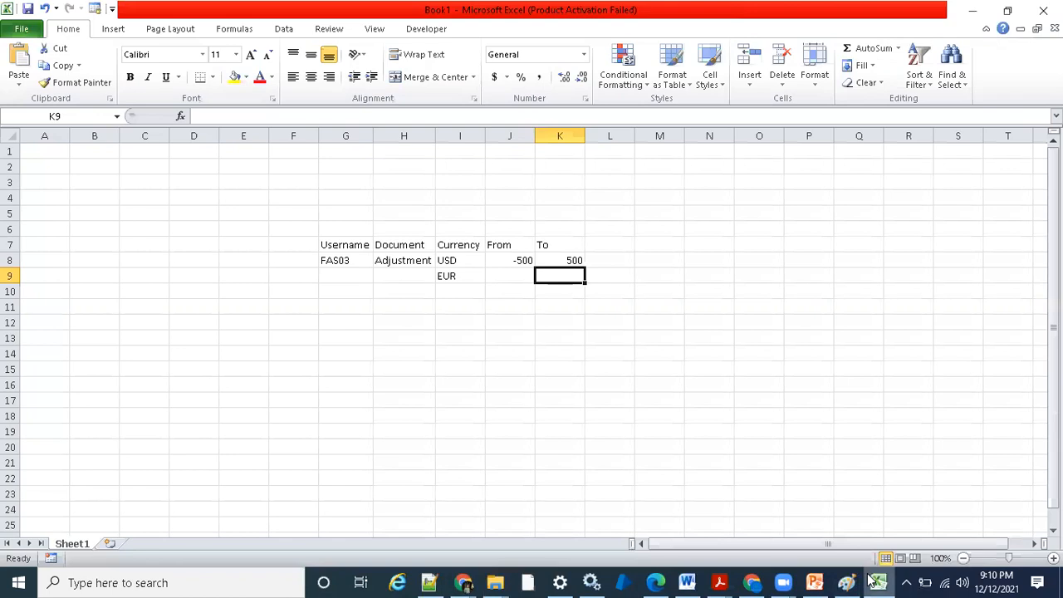
pyautogui.click(867, 579)
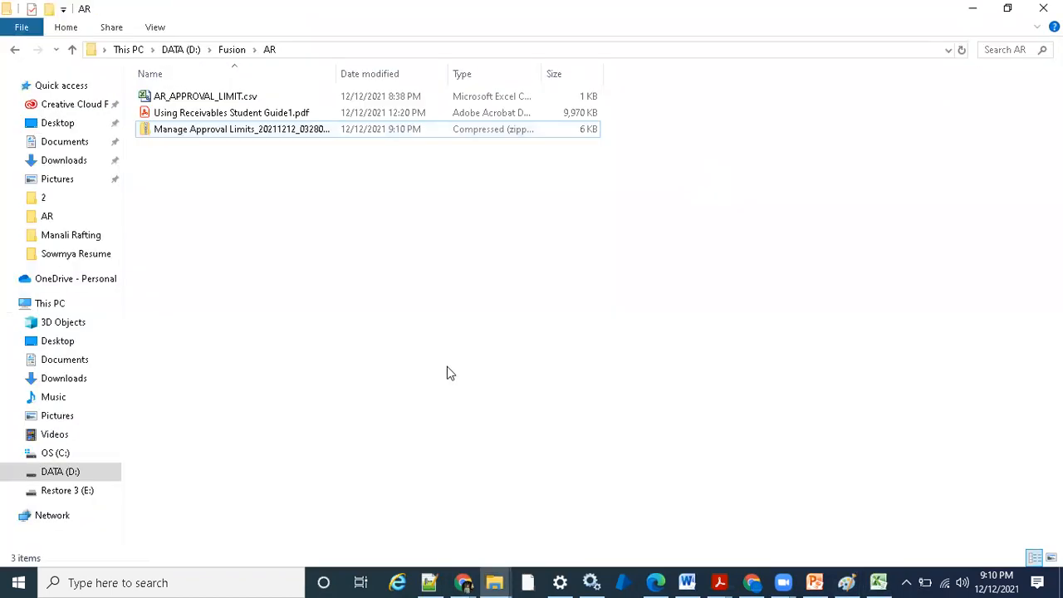
pyautogui.doubleClick(234, 135)
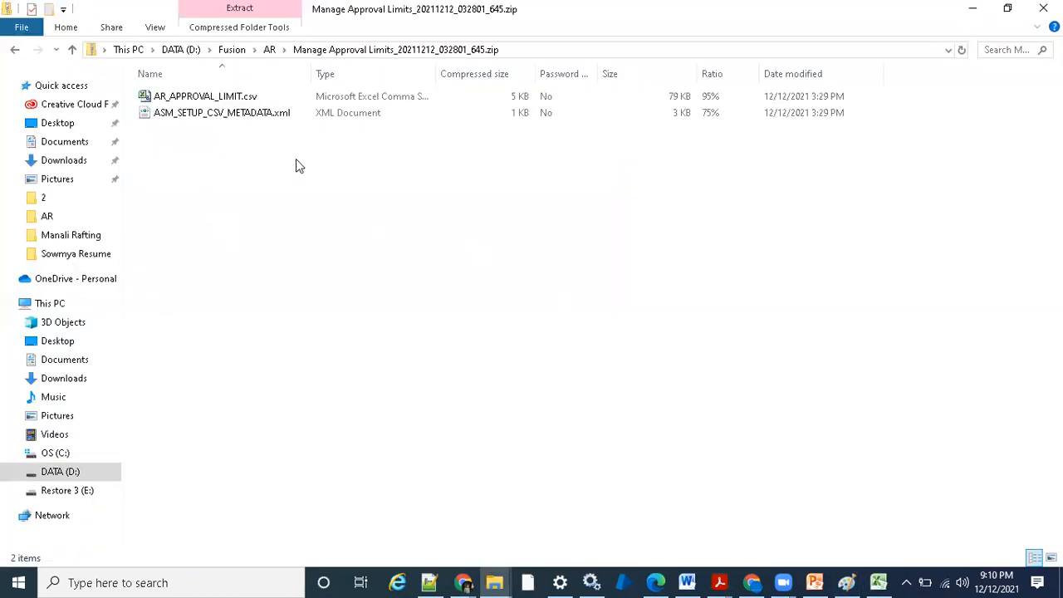
pyautogui.doubleClick(240, 108)
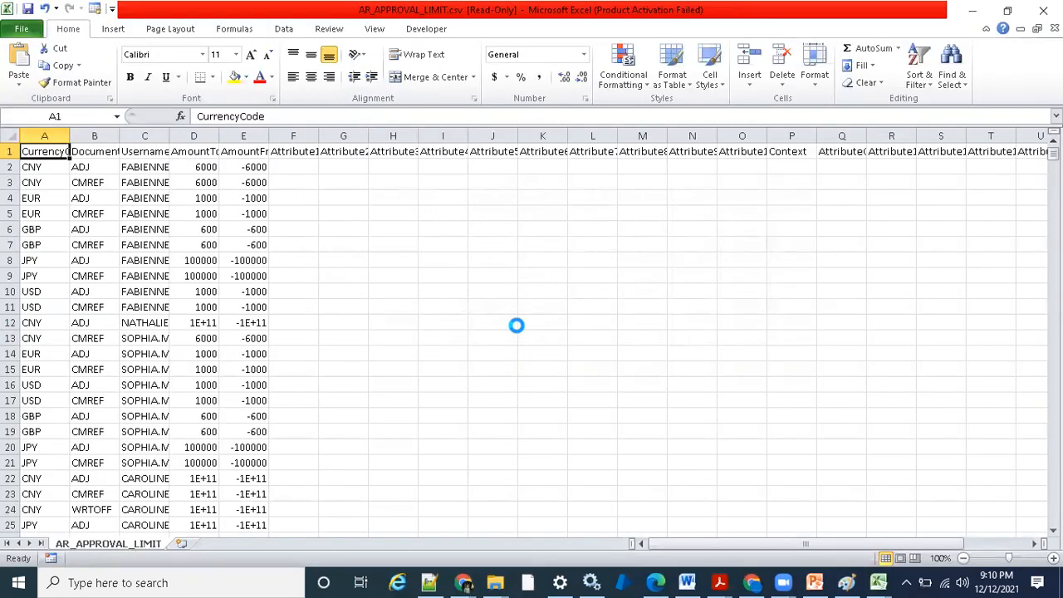
# - Fit the width of all columns in AR_APPROVAL_LIMIT.csv to their contents
pyautogui.click(9, 136)
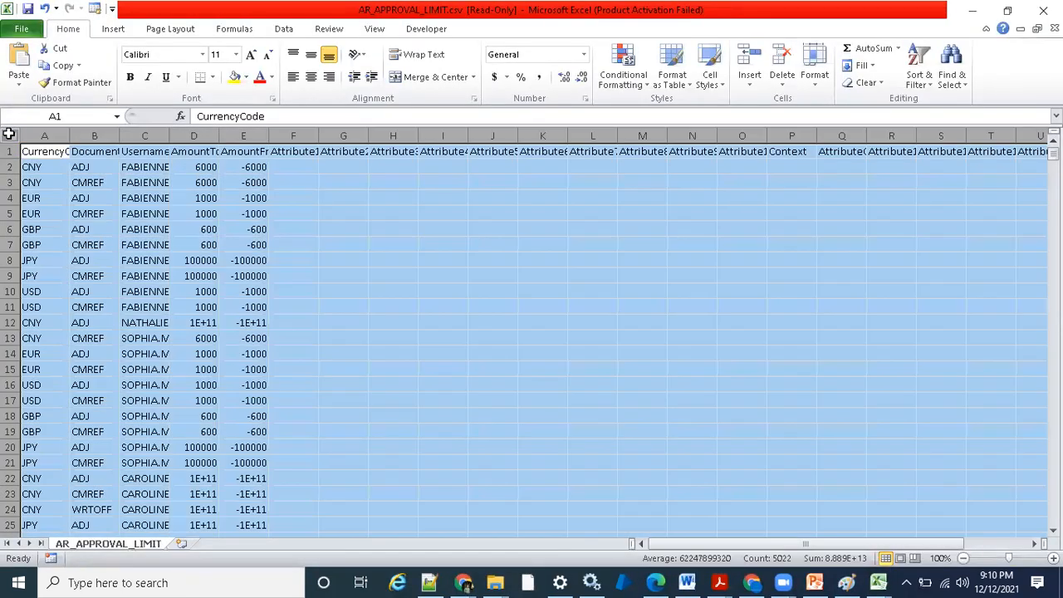
pyautogui.doubleClick(70, 135)
pyautogui.click(194, 214)
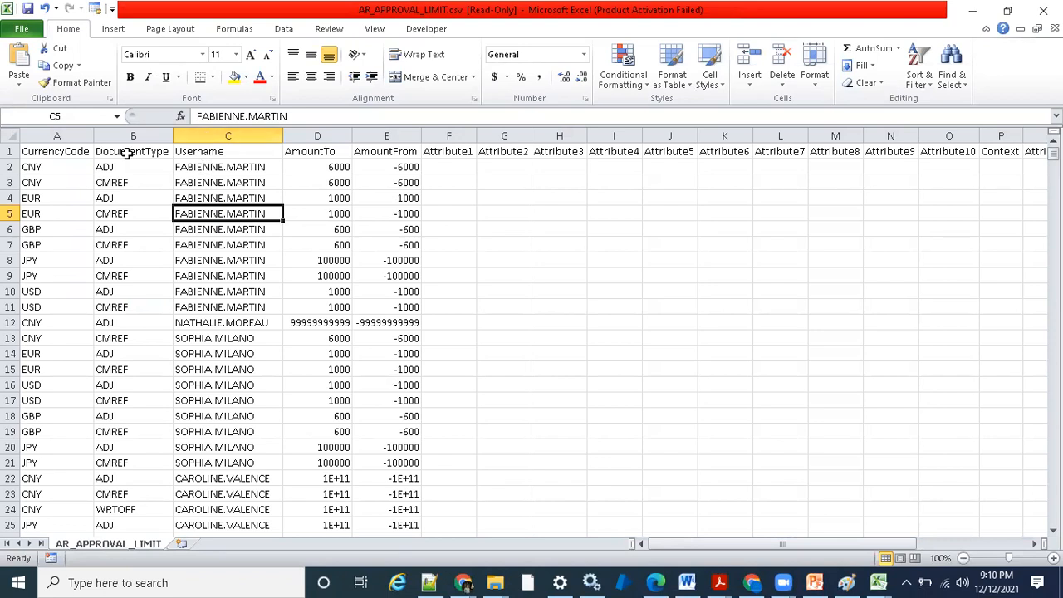
# - Examine the document types, currency codes and attribute columns of the exported approval limit rows
pyautogui.click(125, 204)
pyautogui.click(126, 168)
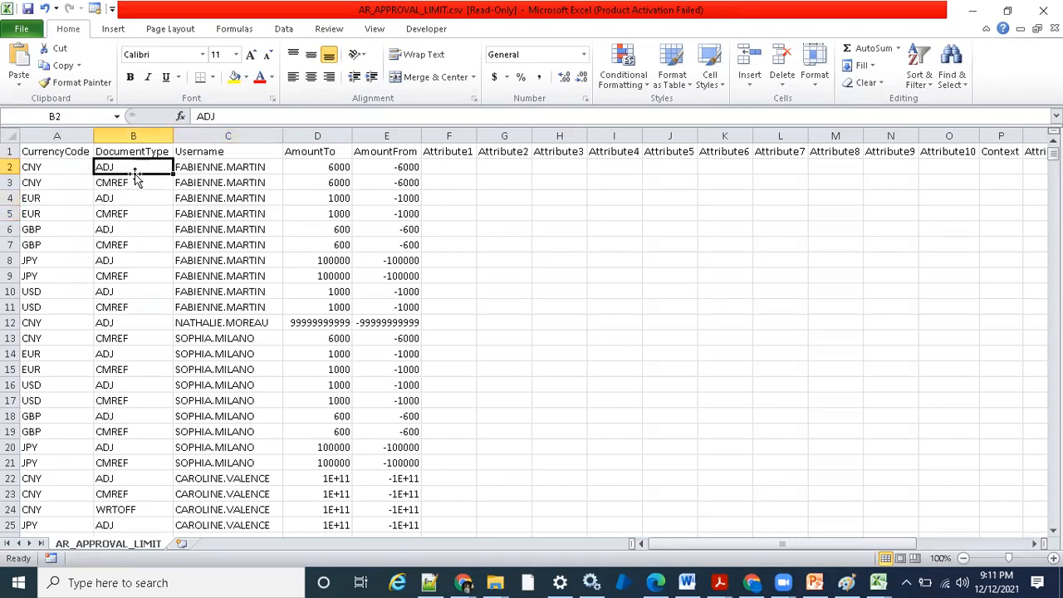
pyautogui.click(141, 184)
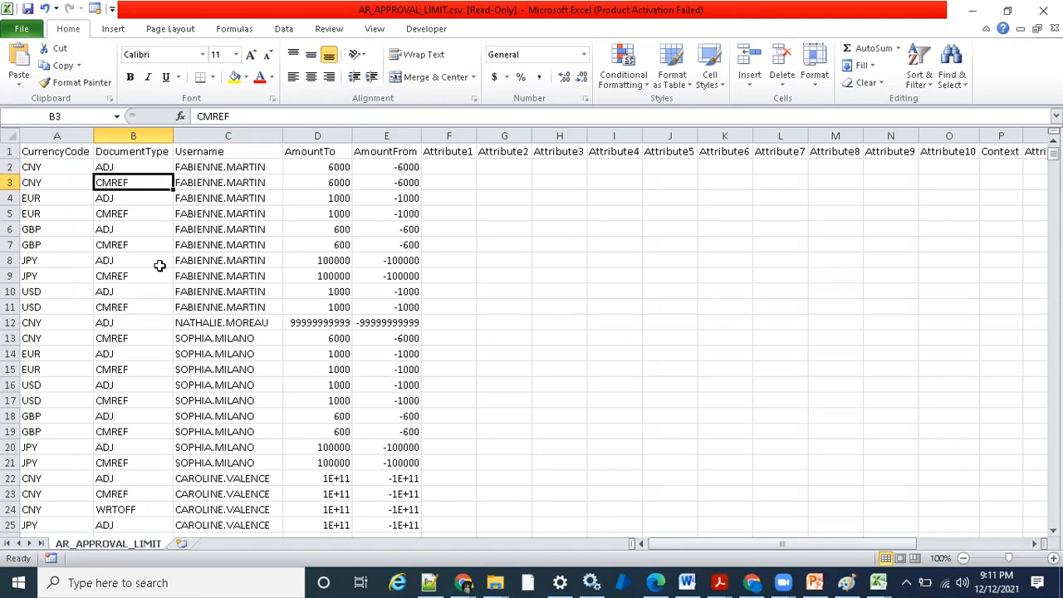
pyautogui.click(134, 507)
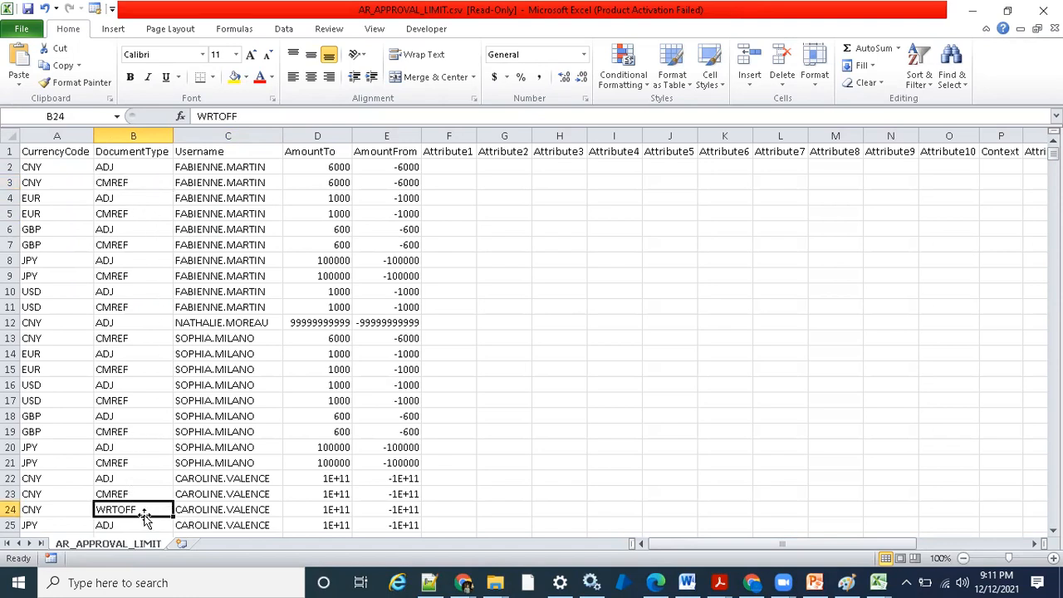
pyautogui.click(113, 337)
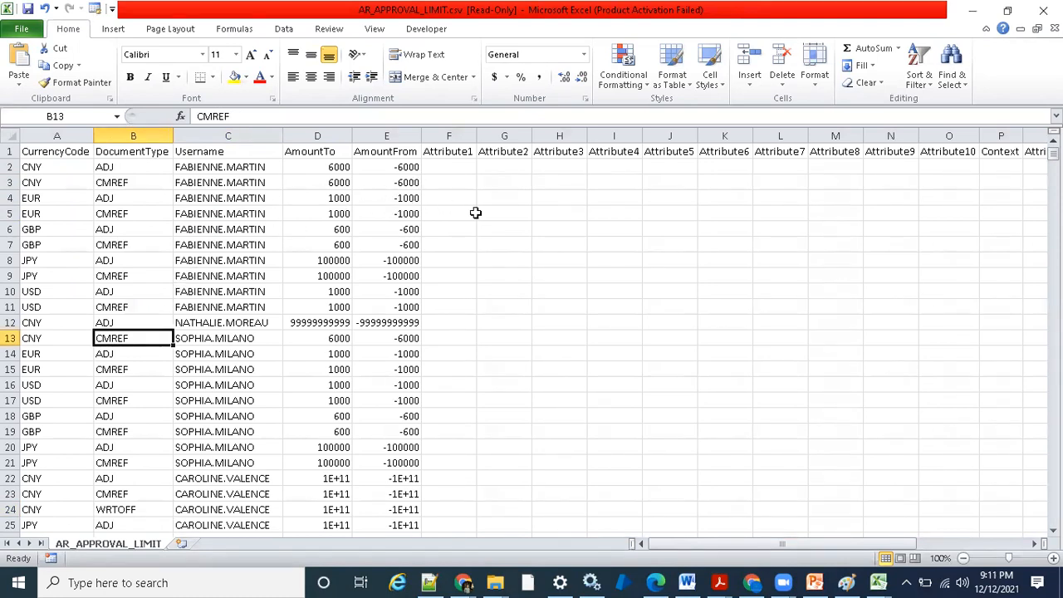
pyautogui.moveTo(813, 544); pyautogui.dragTo(759, 544)
pyautogui.scroll(-1, 184, 326)
pyautogui.scroll(1, 191, 326)
pyautogui.click(152, 193)
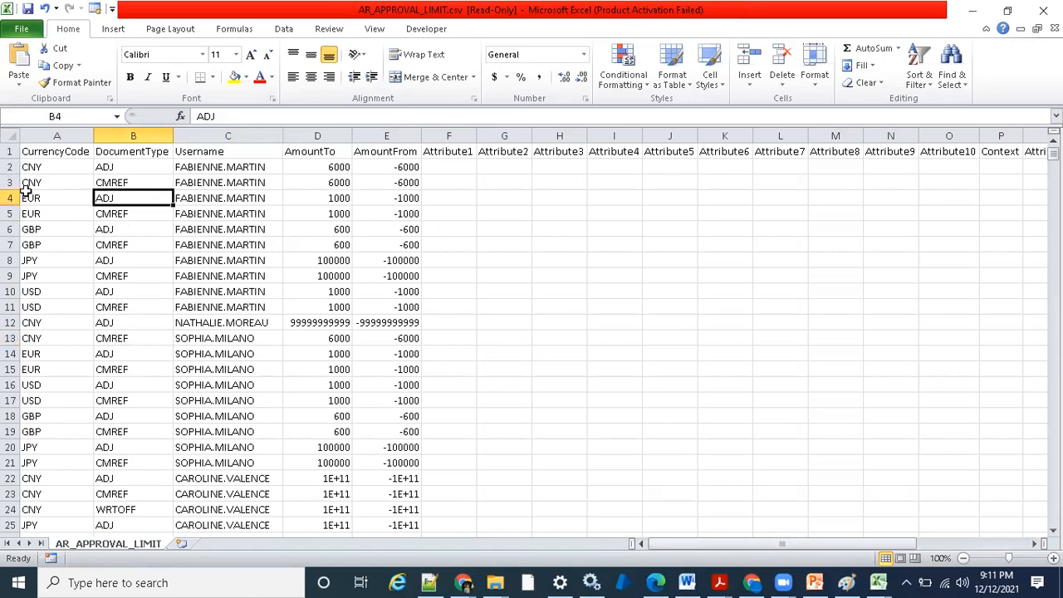
pyautogui.click(11, 229)
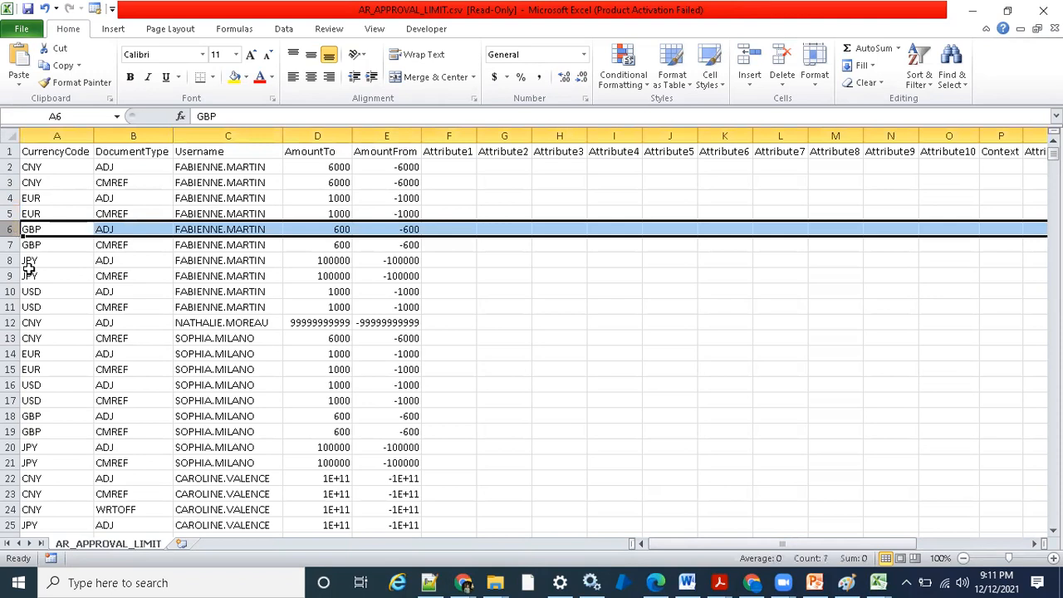
# - Delete all approval limit rows from row 6 to the end of the data
pyautogui.hotkey('ctrl', 'shift', 'Down')
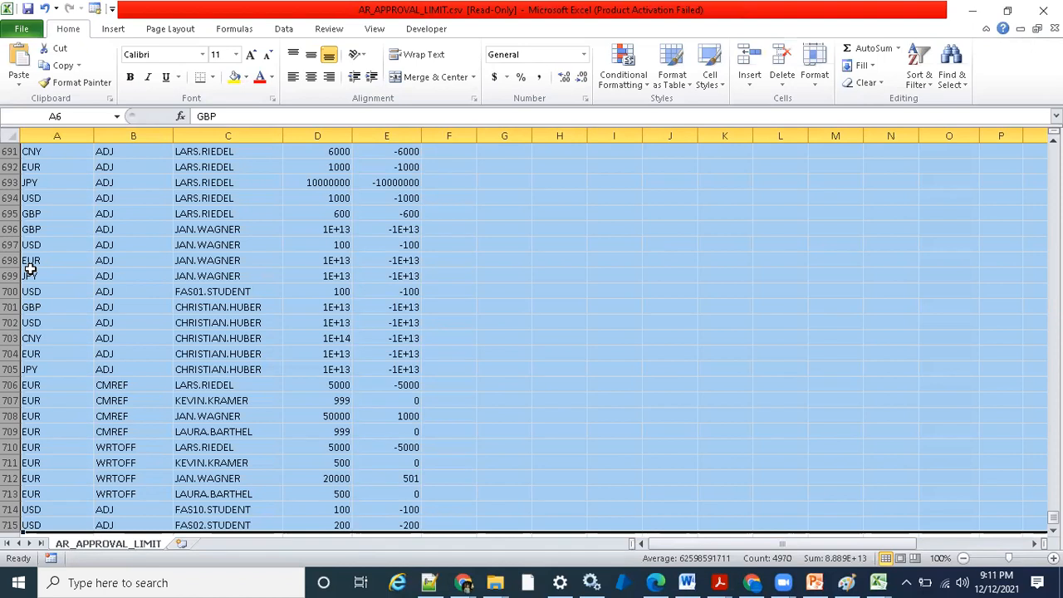
pyautogui.hotkey('ctrl', '-')
pyautogui.click(149, 170)
pyautogui.click(240, 233)
# - Set the username of the CNY adjustment row in cell C2 to FAS01.STUDENT
pyautogui.click(223, 168)
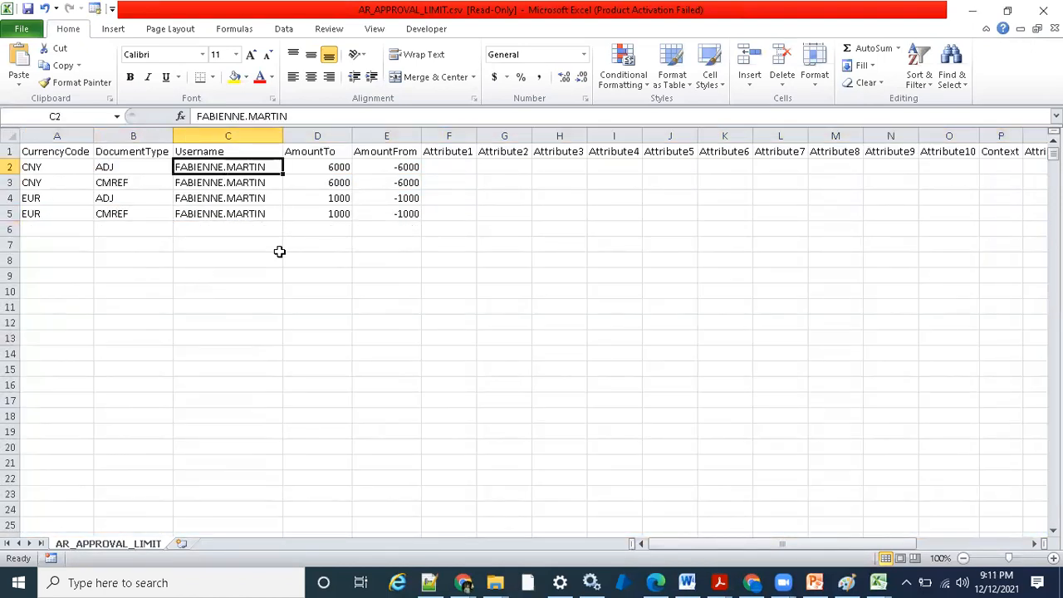
pyautogui.write('FAS')
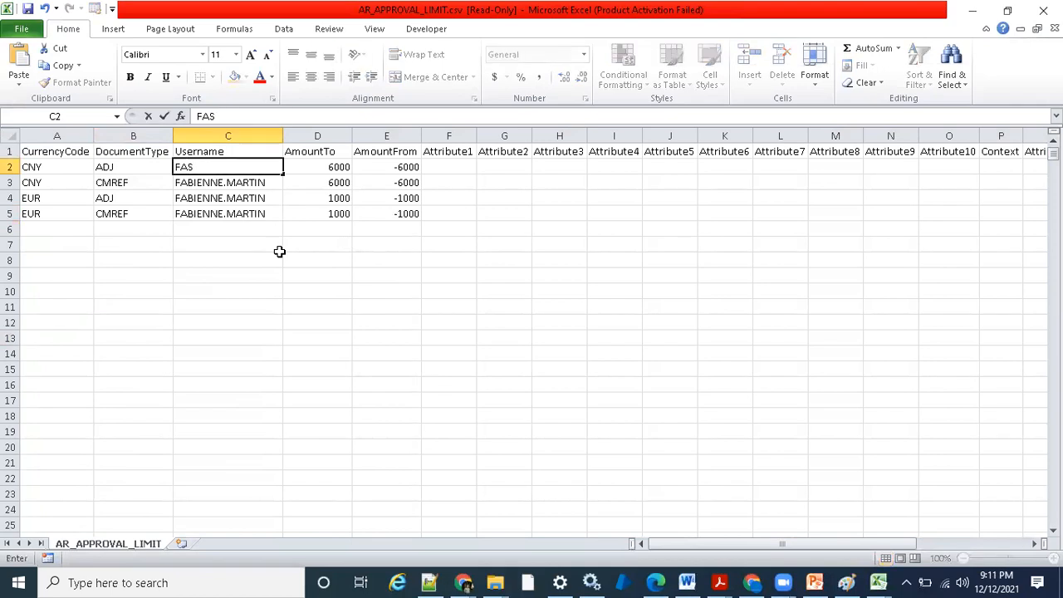
pyautogui.write('01.STU')
pyautogui.write('DENT')
pyautogui.press('Return')
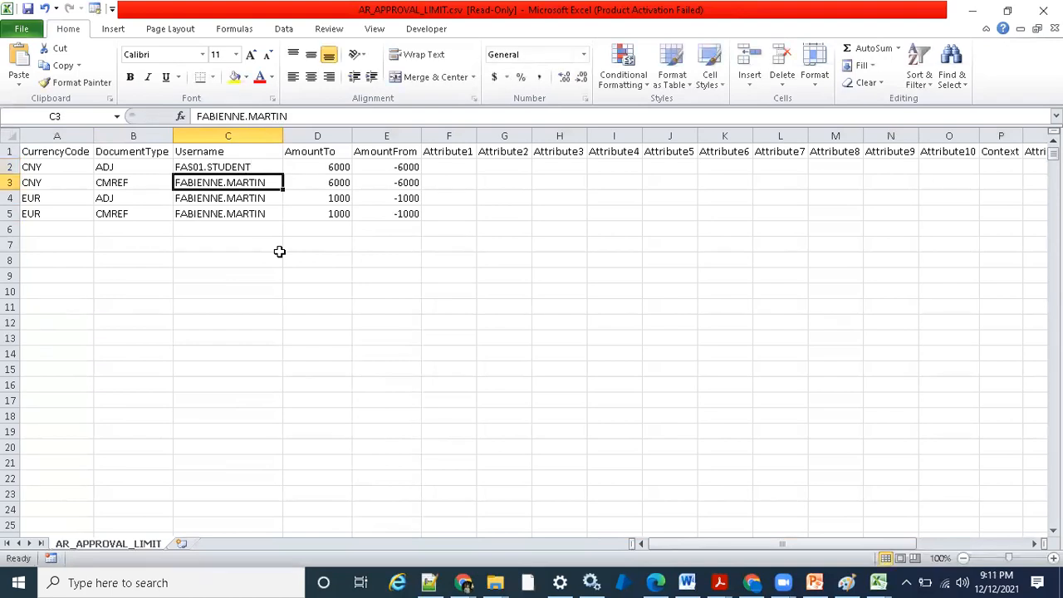
# - Set the approval limits in row 2 to an AmountFrom of -1000 and an AmountTo of 1000
pyautogui.click(344, 165)
pyautogui.click(381, 167)
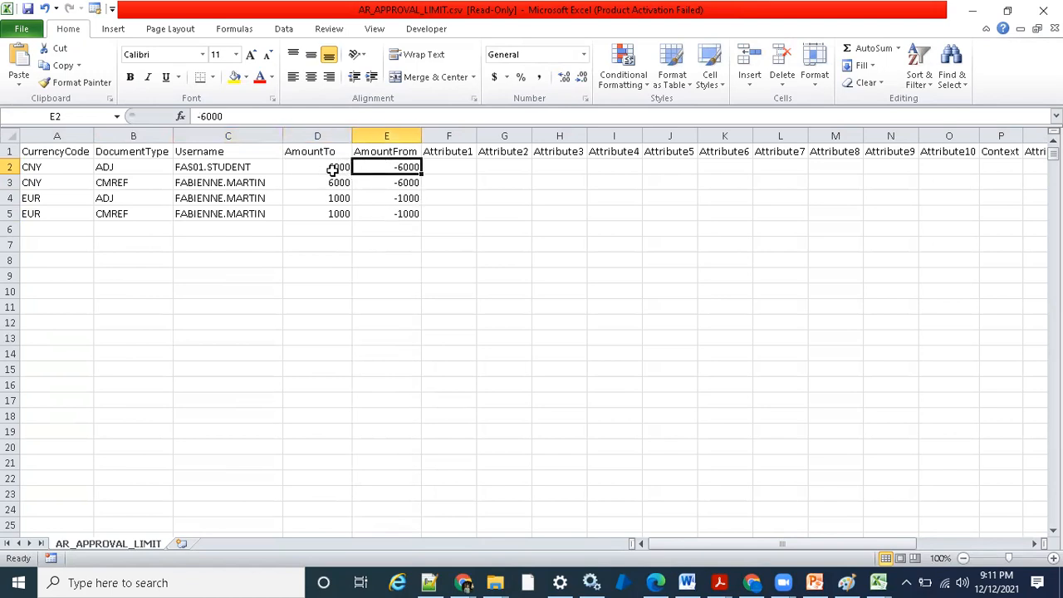
pyautogui.click(200, 115)
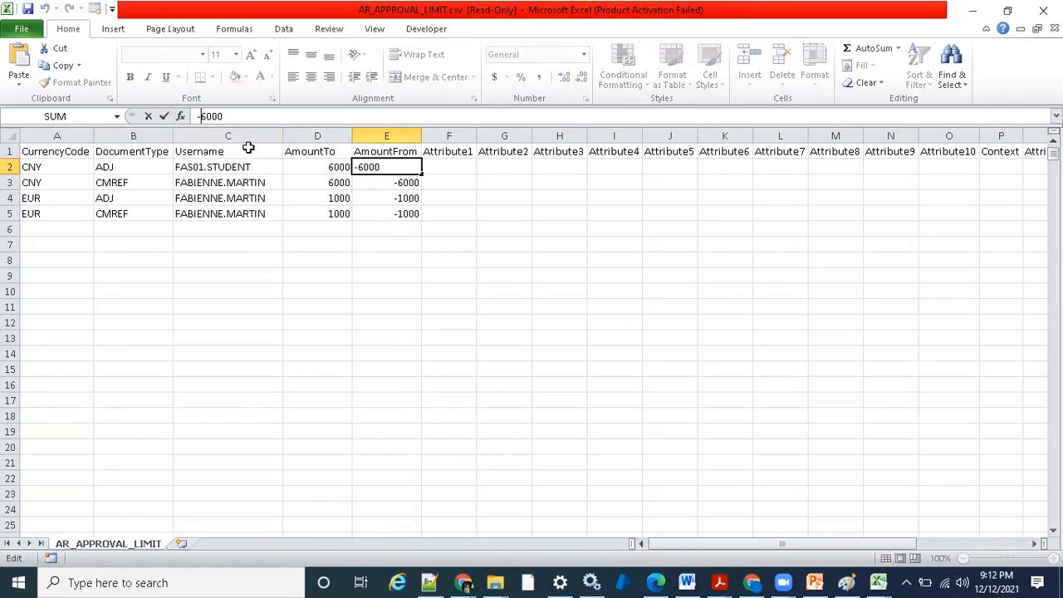
pyautogui.write('1')
pyautogui.press('Return')
pyautogui.click(324, 167)
pyautogui.click(199, 115)
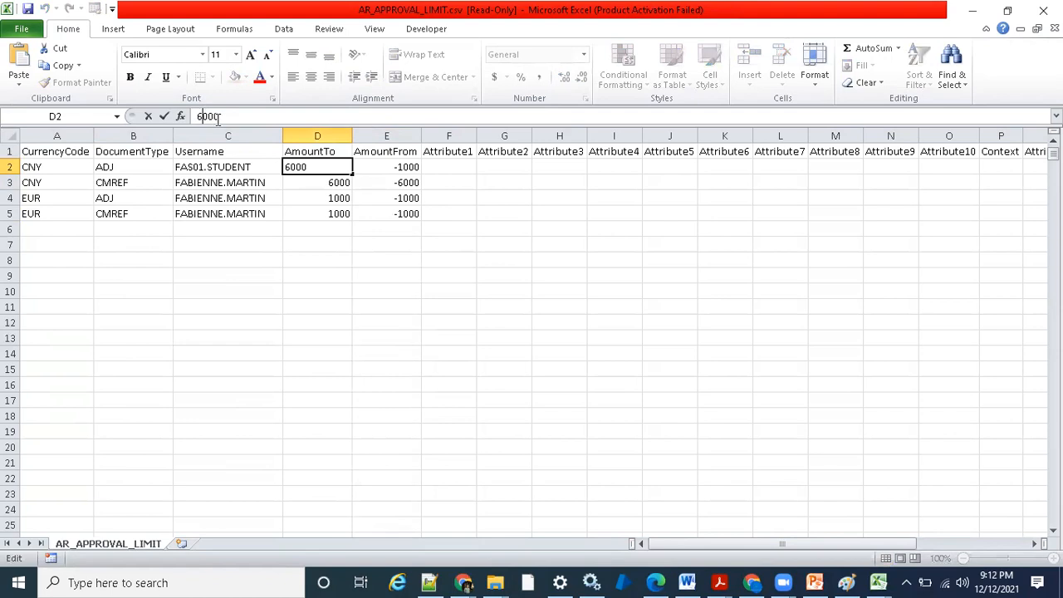
pyautogui.press('Delete')
pyautogui.write('1')
pyautogui.click(412, 240)
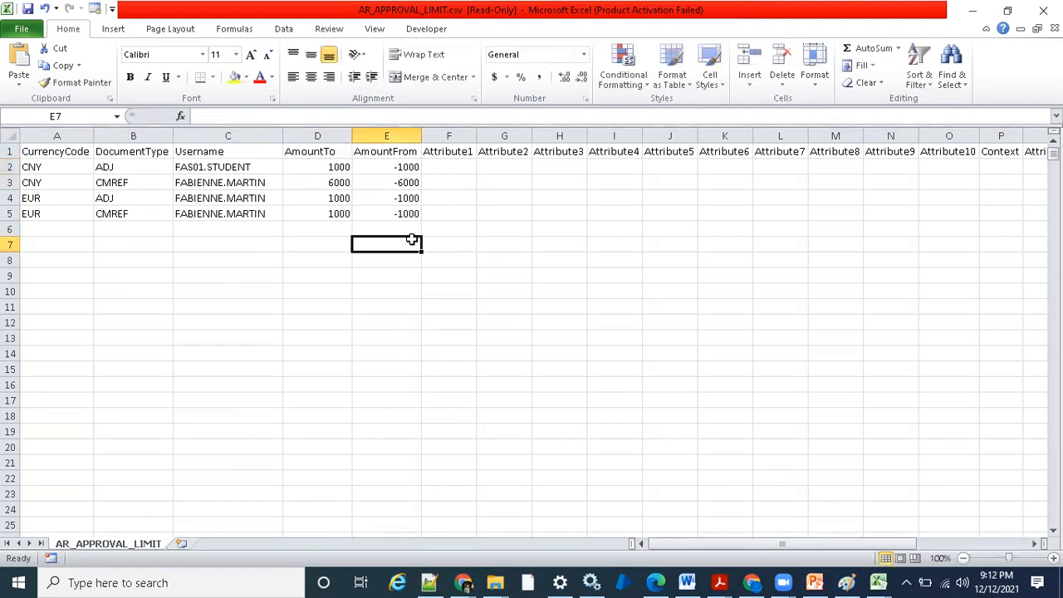
# - Copy the username FAS01.STUDENT from row 2 into cell C3
pyautogui.click(330, 180)
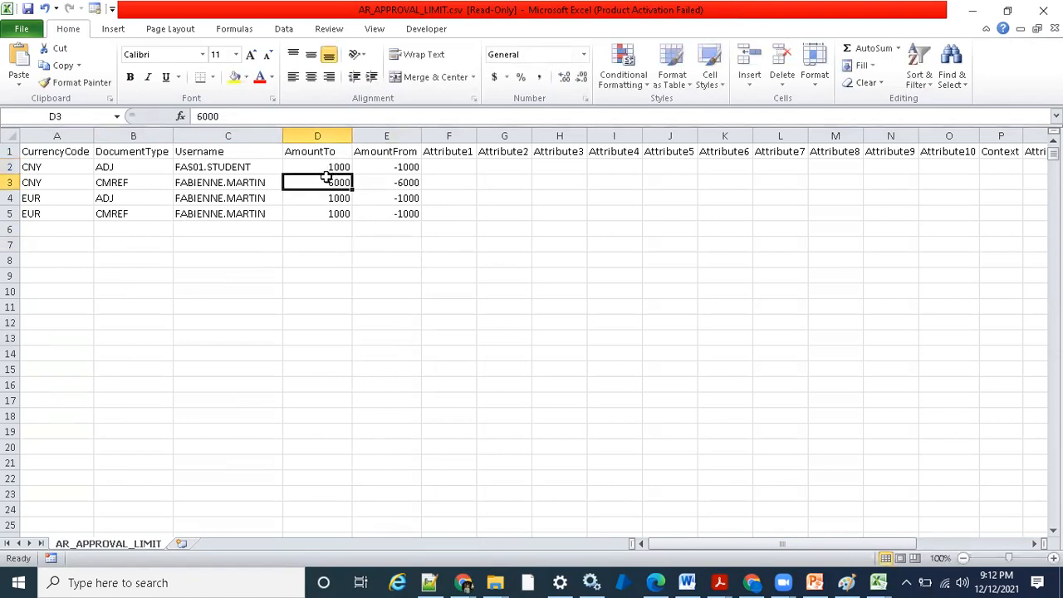
pyautogui.click(129, 166)
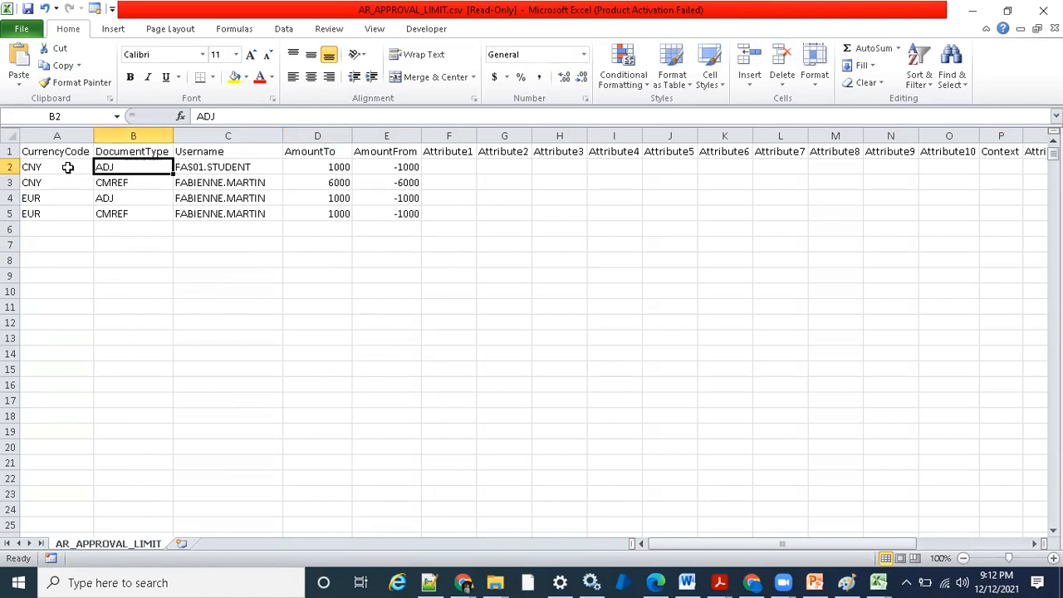
pyautogui.click(97, 183)
pyautogui.click(189, 170)
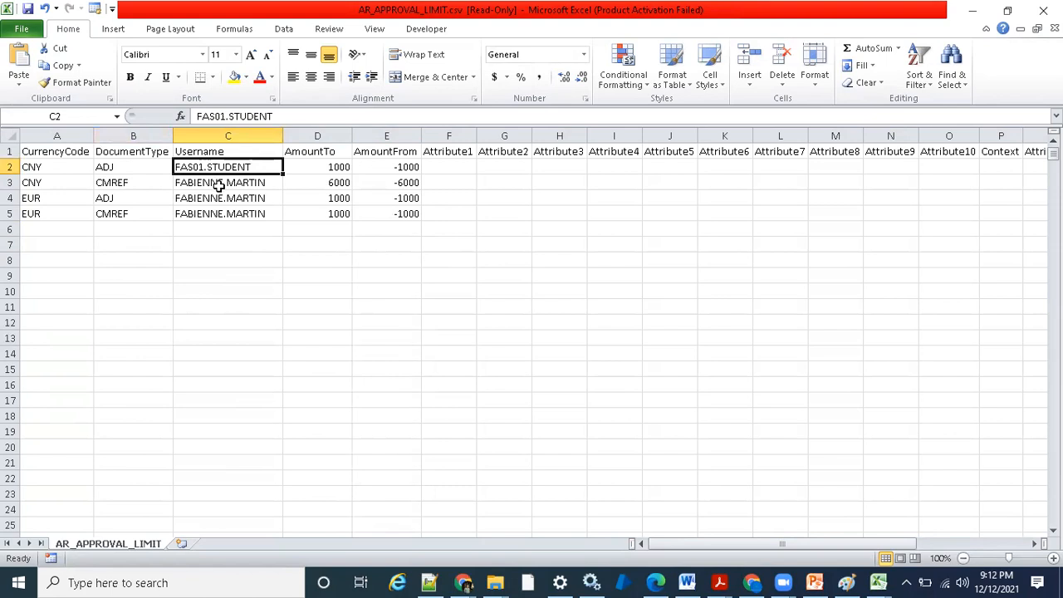
pyautogui.hotkey('ctrl', 'c')
pyautogui.click(207, 188)
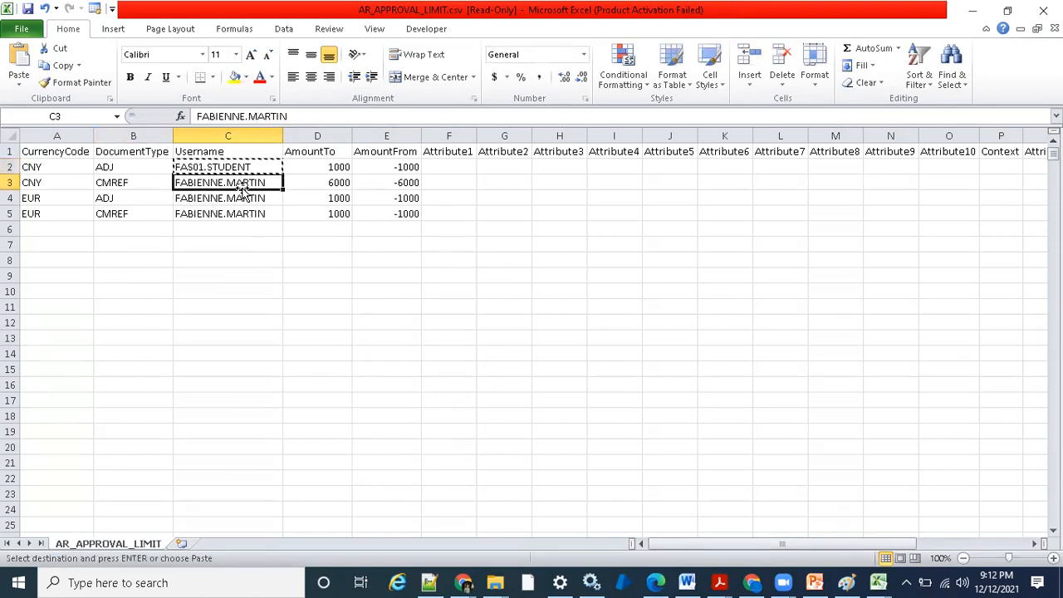
pyautogui.hotkey('ctrl', 'v')
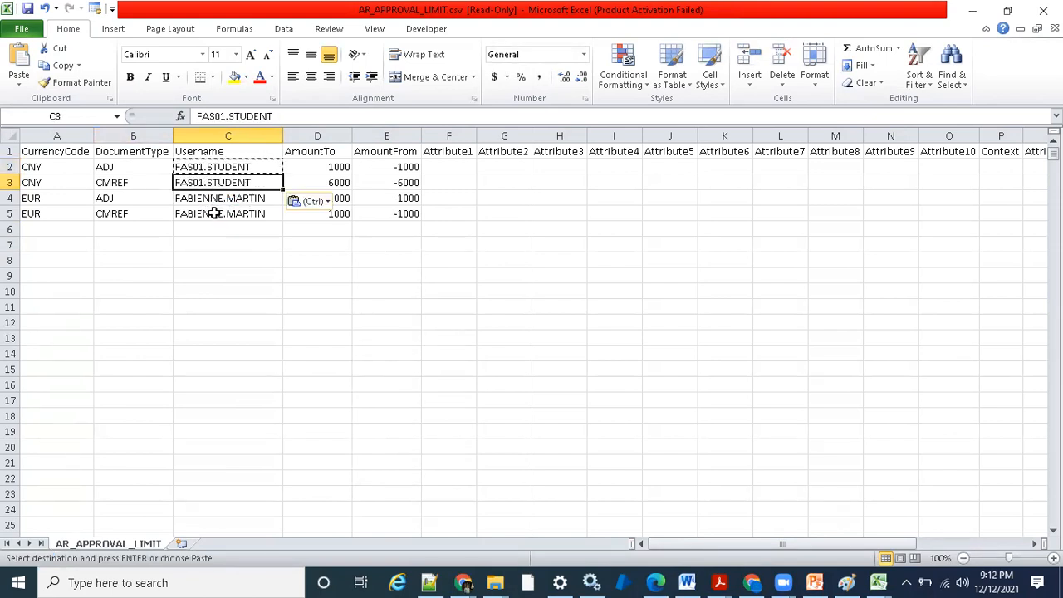
# - Change row 3 to document type ADJ, copied from row 2, and currency code EUR
pyautogui.click(217, 211)
pyautogui.click(149, 184)
pyautogui.click(270, 183)
pyautogui.press('Left')
pyautogui.press('Up')
pyautogui.hotkey('ctrl', 'c')
pyautogui.click(106, 186)
pyautogui.hotkey('ctrl', 'v')
pyautogui.press('Left')
pyautogui.write('E')
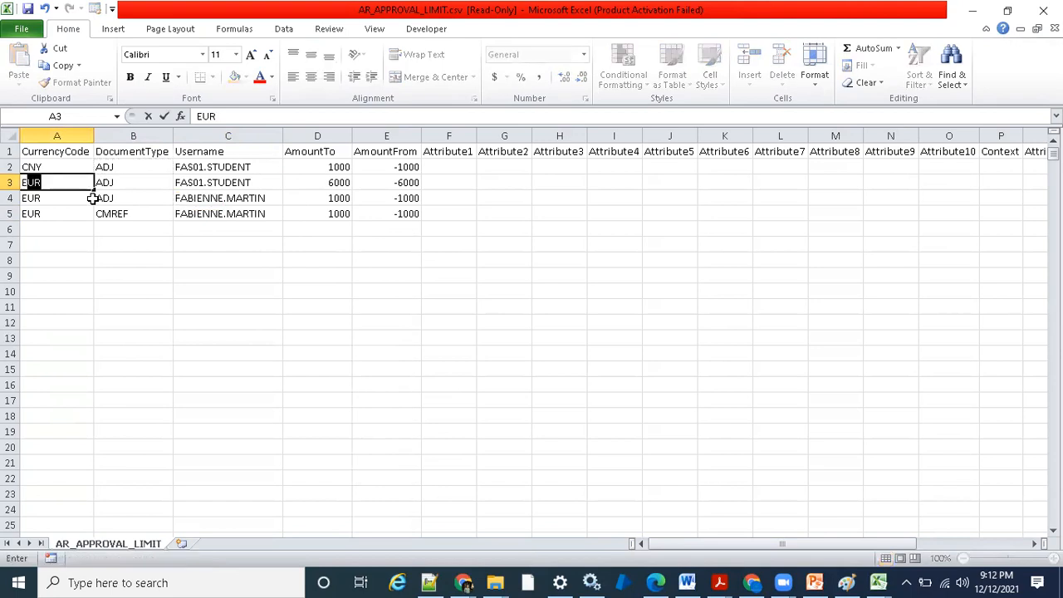
pyautogui.press('Return')
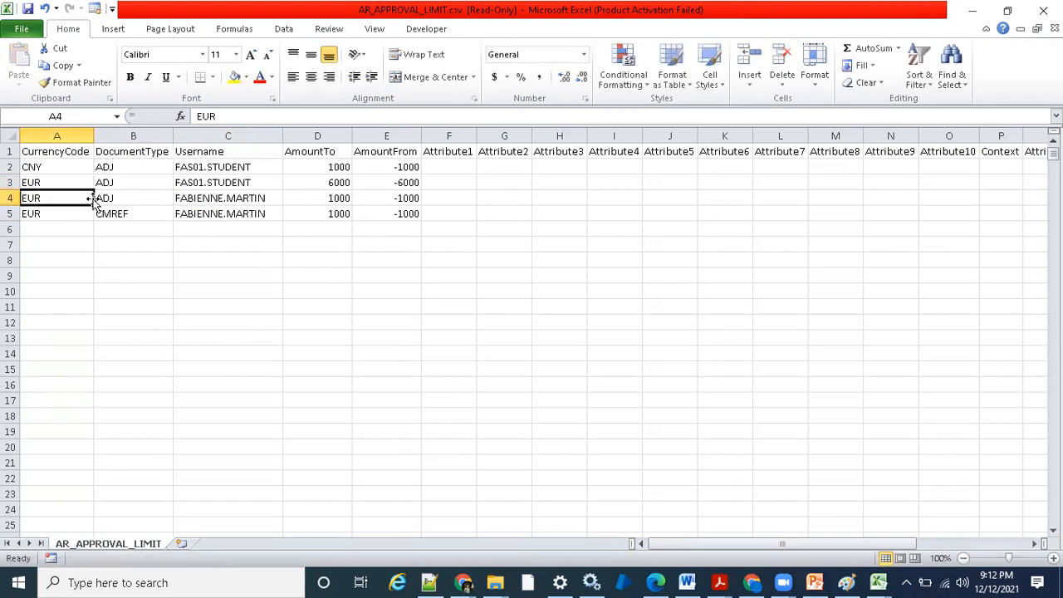
# - Set the currency code to GBP in row 4 and to INR in row 5
pyautogui.write('GBD')
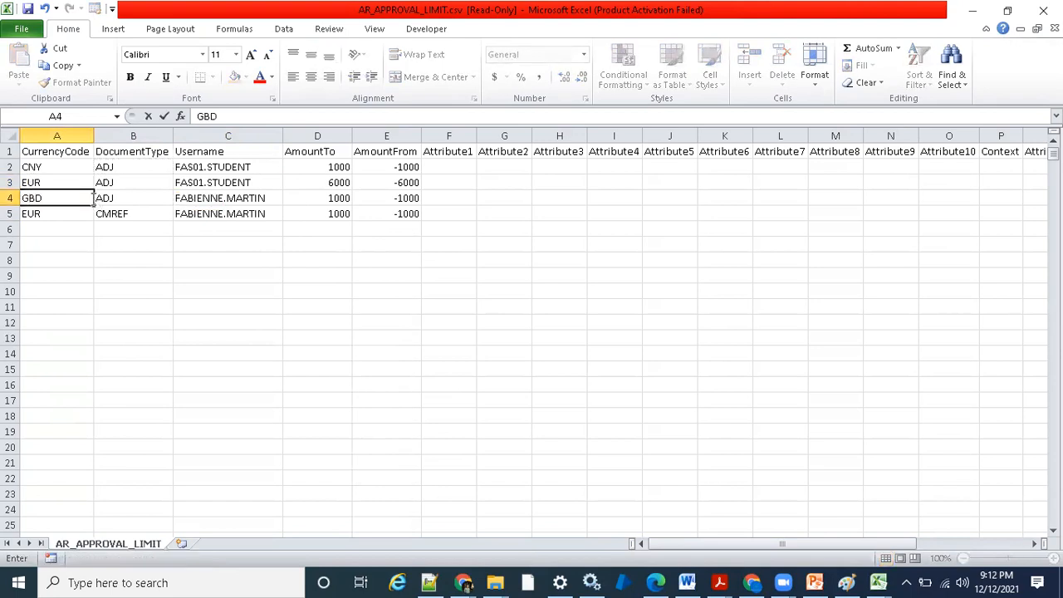
pyautogui.click(50, 214)
pyautogui.write('INR')
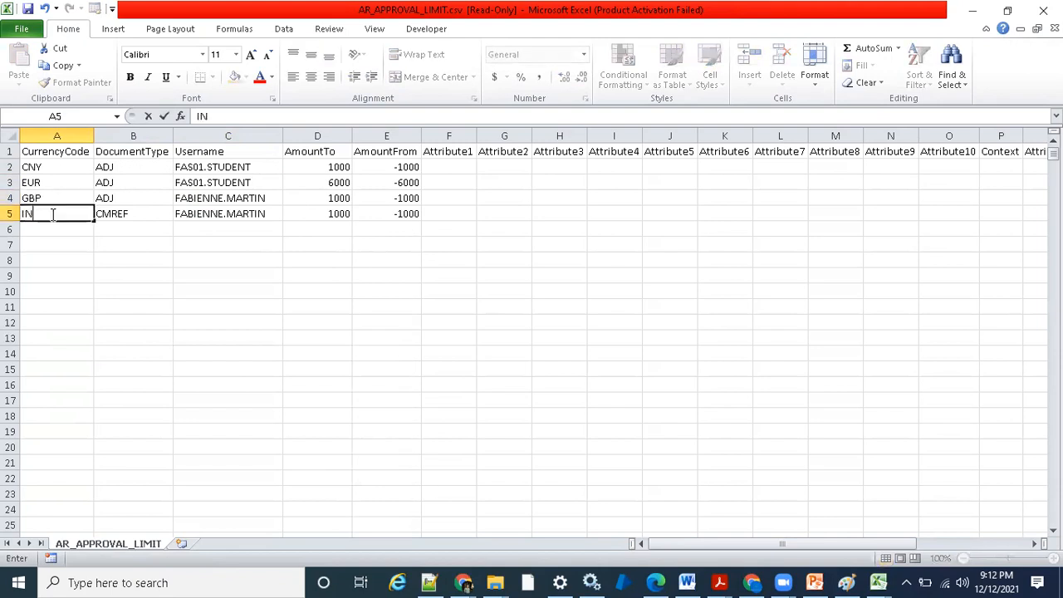
pyautogui.press('Tab')
# - Copy the document type ADJ from row 4 into row 5
pyautogui.click(130, 194)
pyautogui.hotkey('ctrl', 'c')
pyautogui.click(131, 214)
pyautogui.hotkey('ctrl', 'v')
# - Copy the username FAS01.STUDENT from row 3 into the username cells of rows 4 and 5
pyautogui.click(203, 182)
pyautogui.hotkey('ctrl', 'c')
pyautogui.click(213, 201)
pyautogui.hotkey('ctrl', 'v')
pyautogui.click(213, 212)
pyautogui.hotkey('ctrl', 'v')
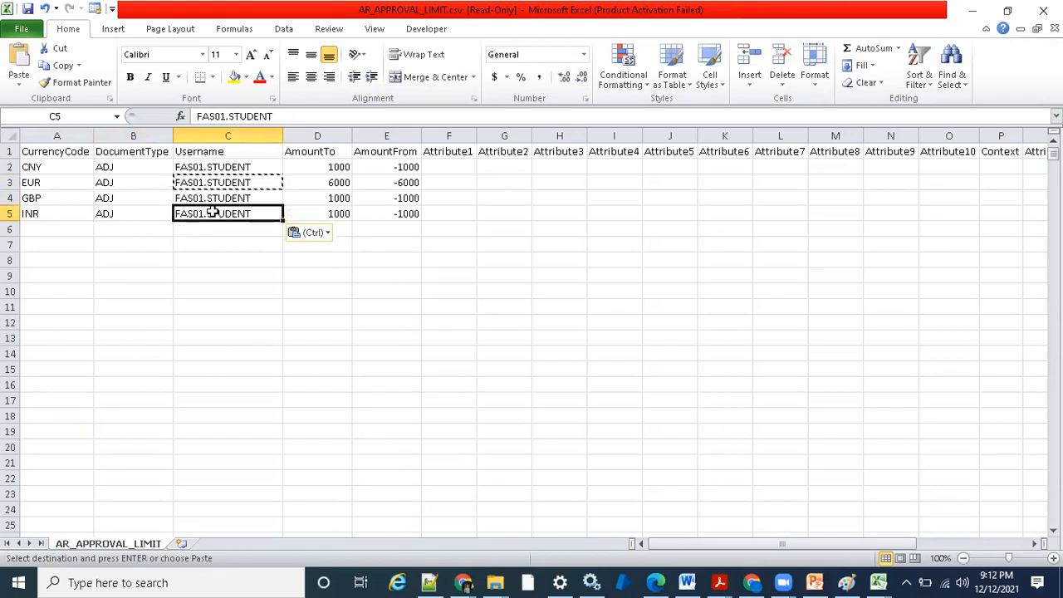
# - Copy the AmountTo value 1000 and the AmountFrom value -1000 from row 2 into row 3
pyautogui.click(323, 165)
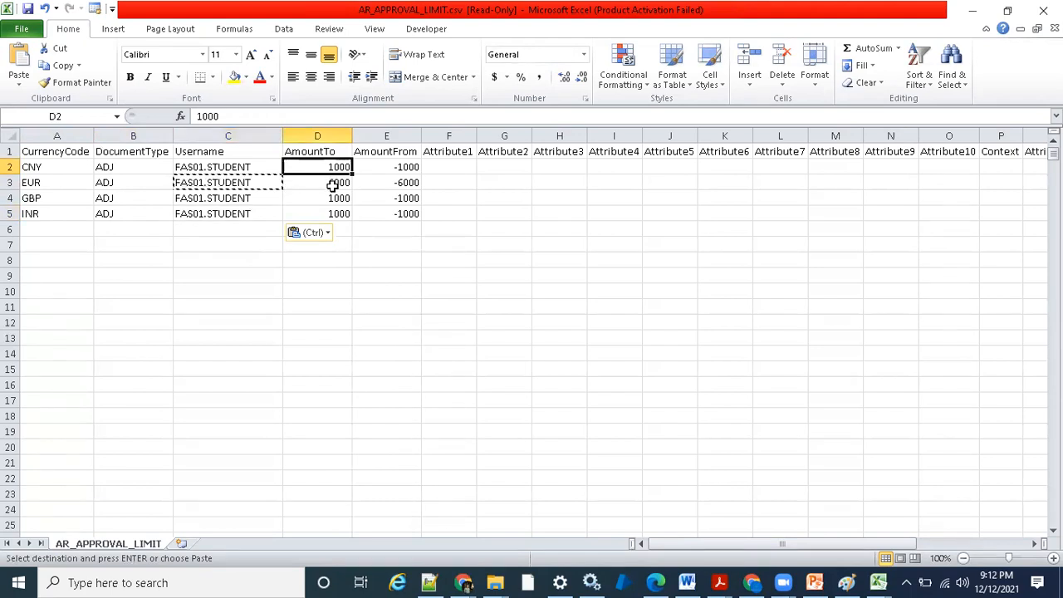
pyautogui.hotkey('ctrl', 'c')
pyautogui.click(332, 184)
pyautogui.hotkey('ctrl', 'v')
pyautogui.click(404, 167)
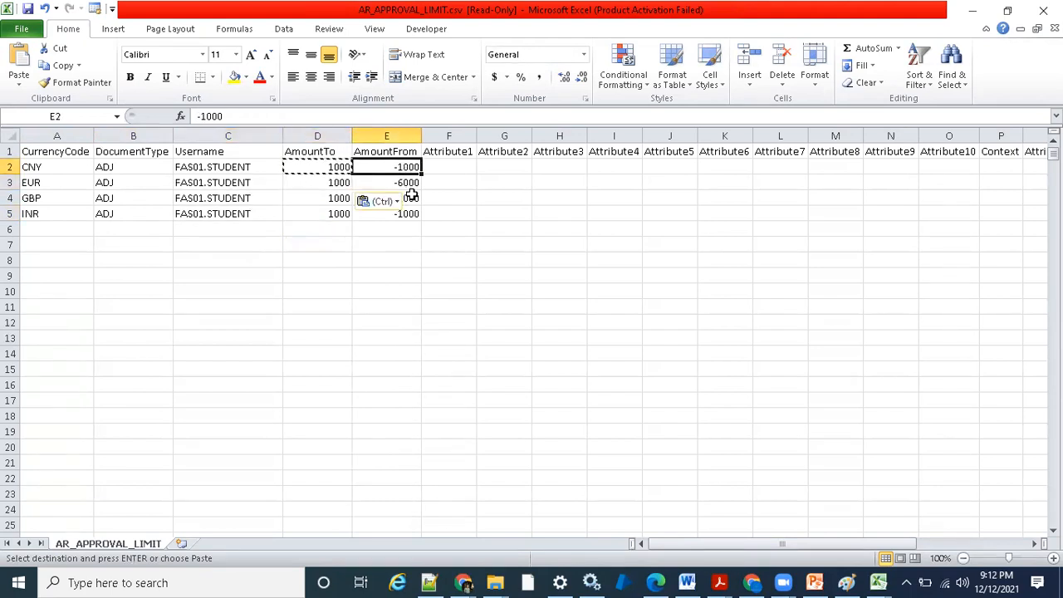
pyautogui.hotkey('ctrl', 'c')
pyautogui.click(411, 183)
pyautogui.hotkey('ctrl', 'v')
pyautogui.click(489, 181)
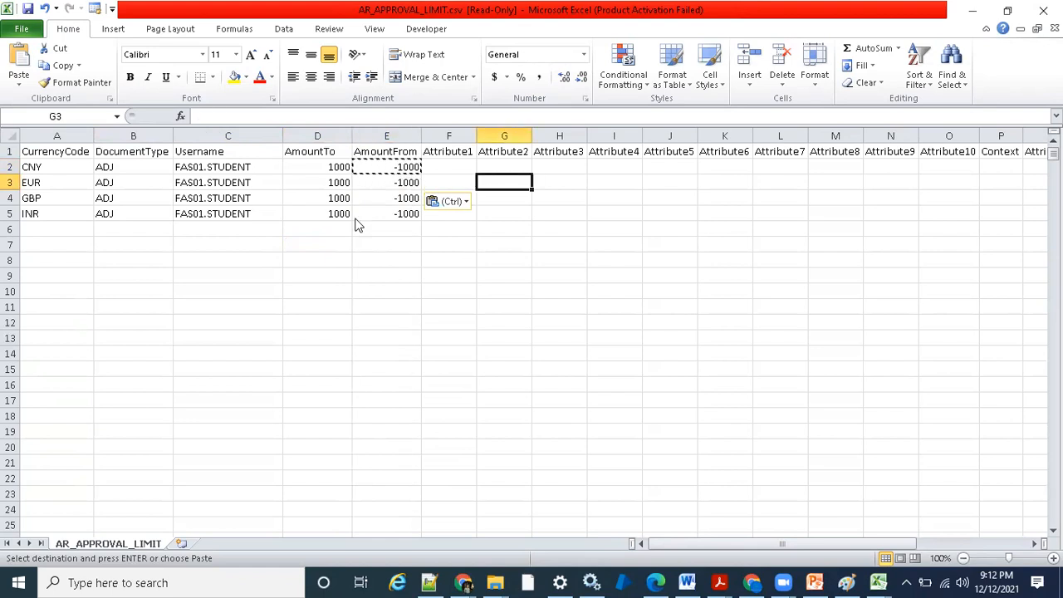
# - Save the sheet in CSV format as AR_APPROVAL_LIMIT.csv in the Fusion\AR folder, replacing the existing file
pyautogui.click(27, 9)
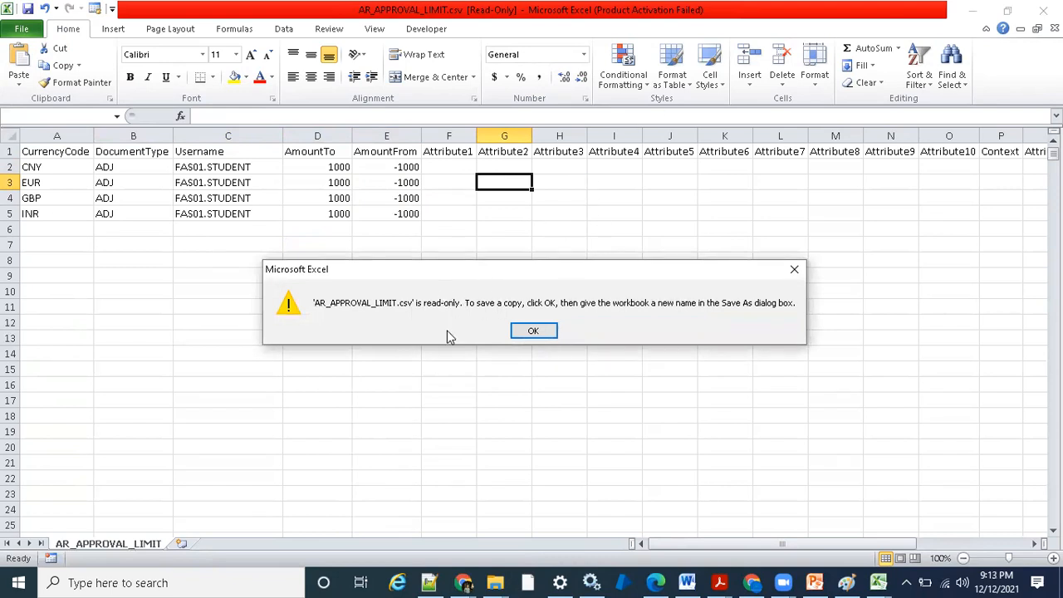
pyautogui.click(533, 332)
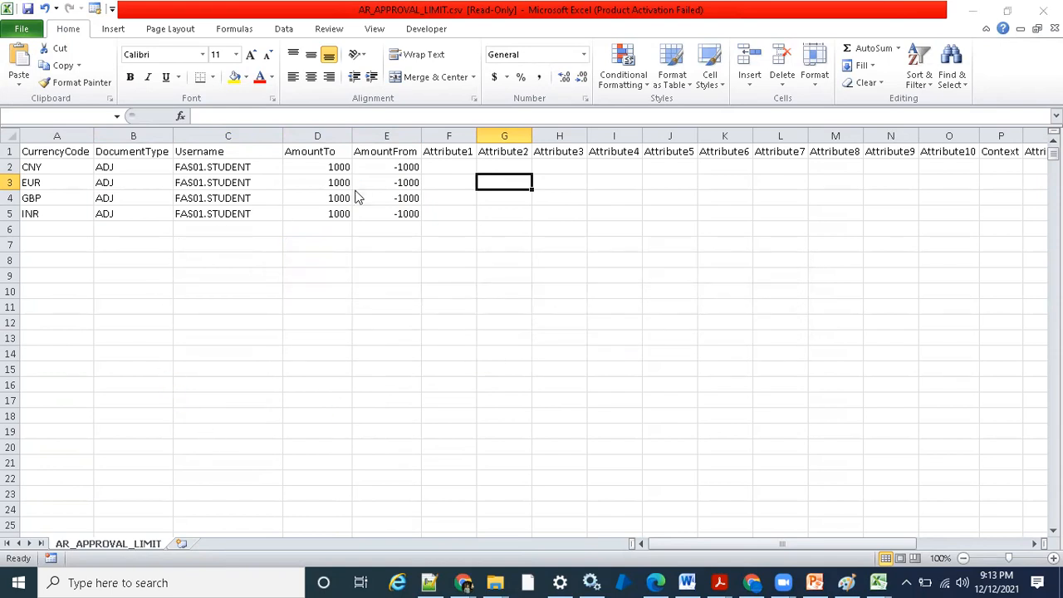
pyautogui.press('F12')
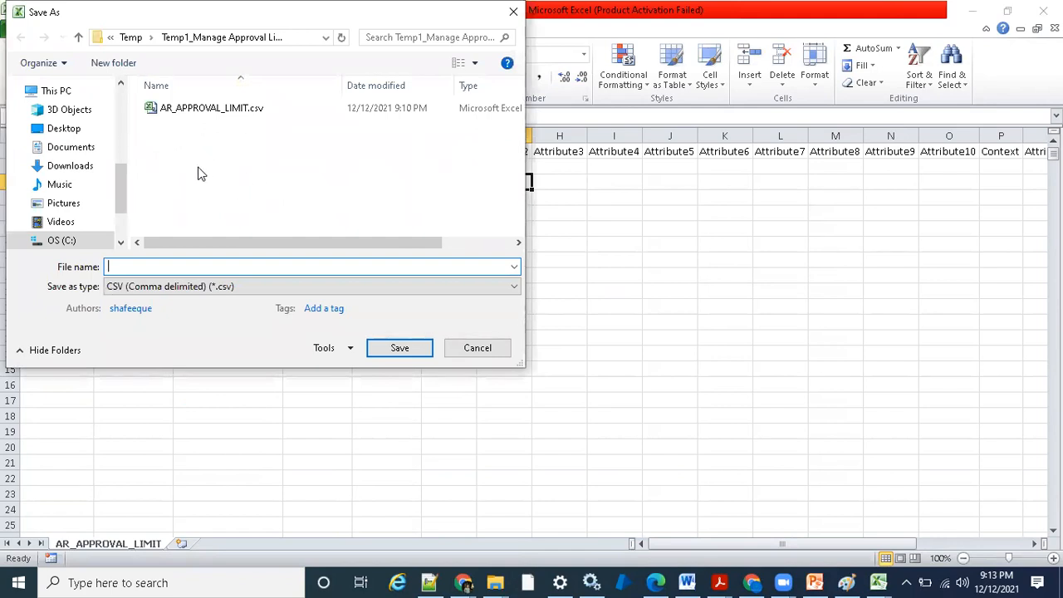
pyautogui.moveTo(123, 187); pyautogui.dragTo(129, 126)
pyautogui.click(59, 196)
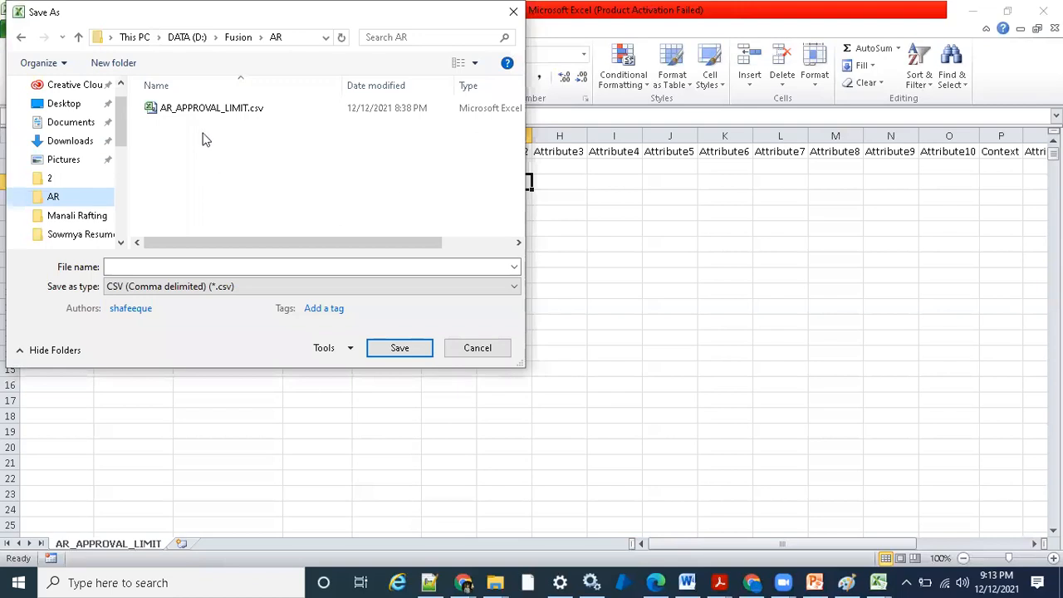
pyautogui.click(274, 108)
pyautogui.click(391, 349)
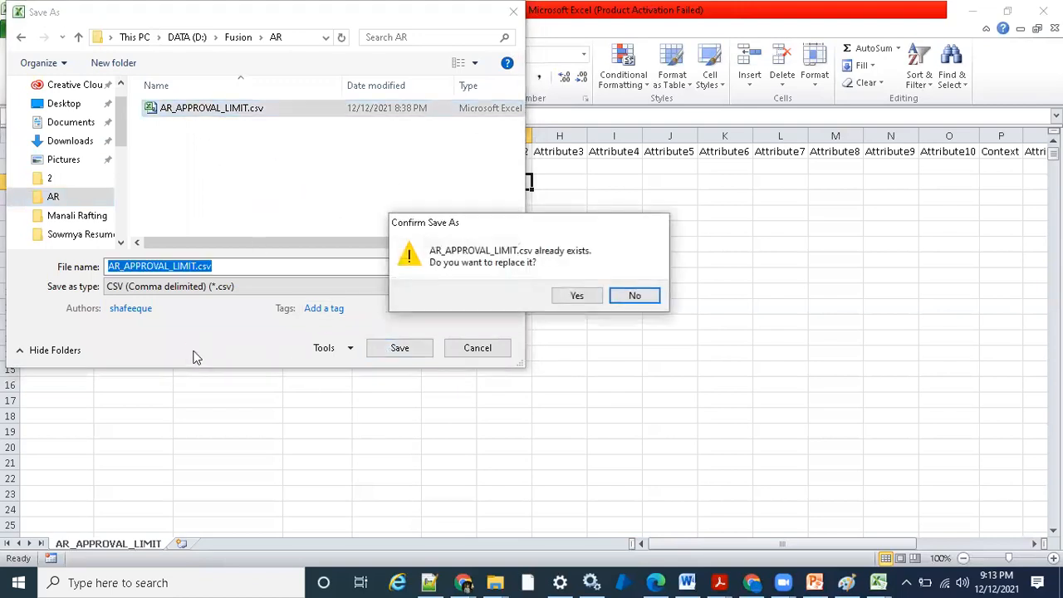
pyautogui.click(577, 296)
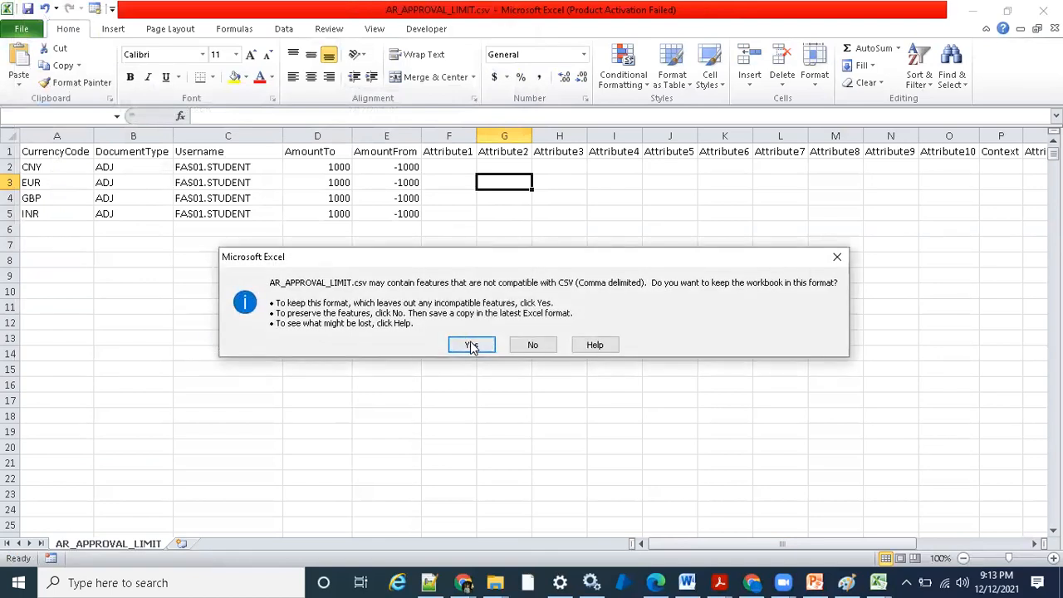
pyautogui.click(473, 344)
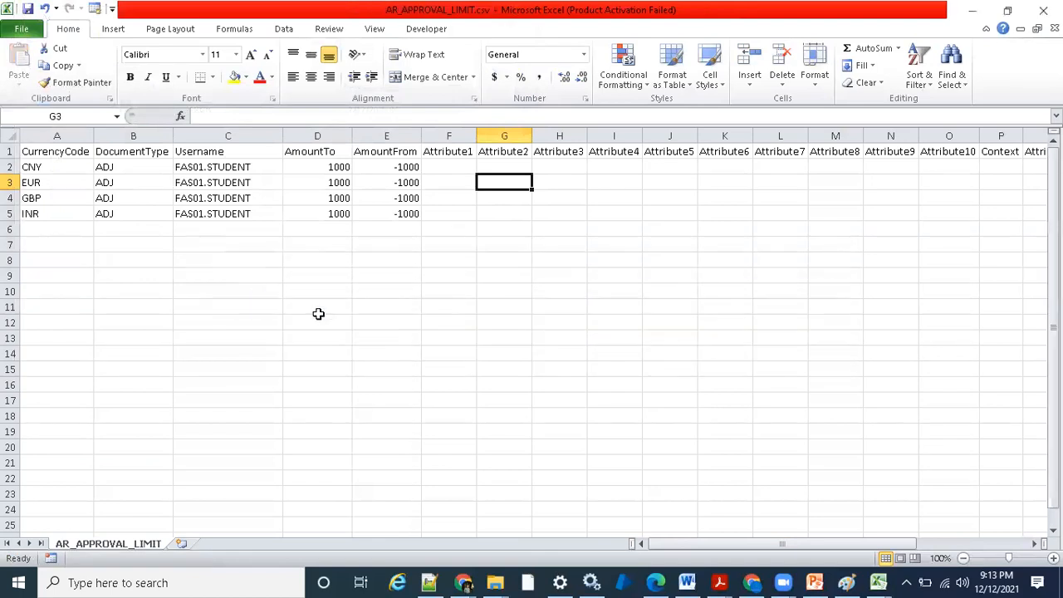
# - Close AR_APPROVAL_LIMIT.csv, saving its changes and keeping the CSV format
pyautogui.click(1043, 10)
pyautogui.click(457, 314)
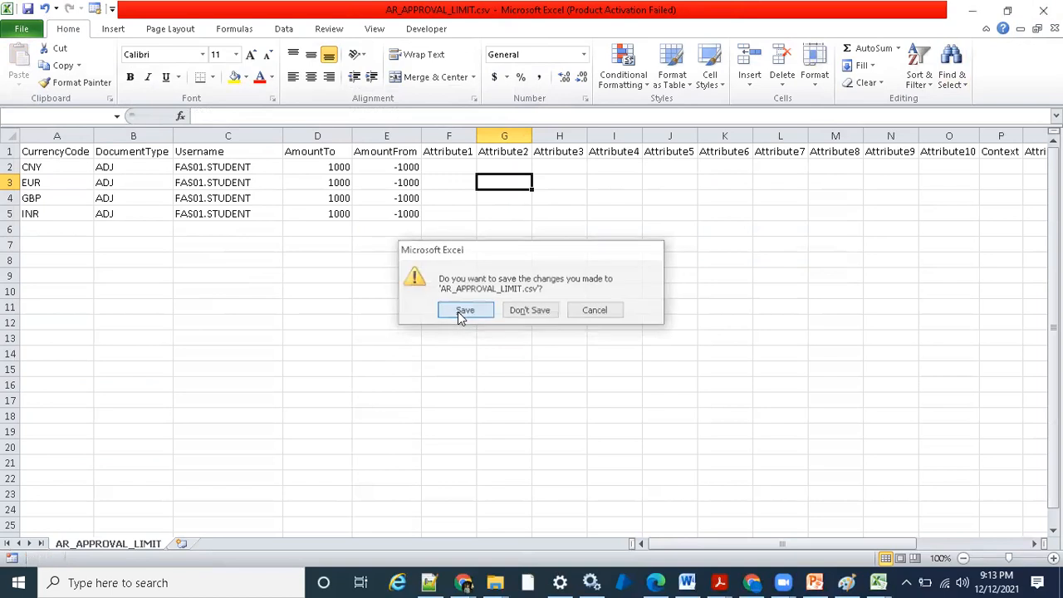
pyautogui.click(465, 344)
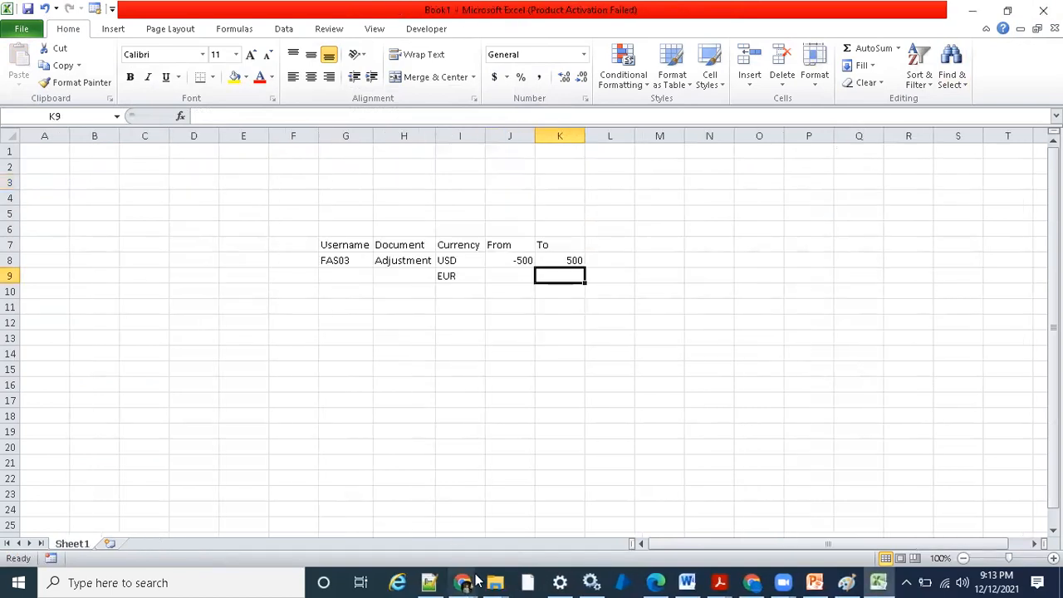
# - Open the saved AR_APPROVAL_LIMIT.csv from the Fusion\AR folder in Excel and check the usernames in its rows
pyautogui.moveTo(496, 581)
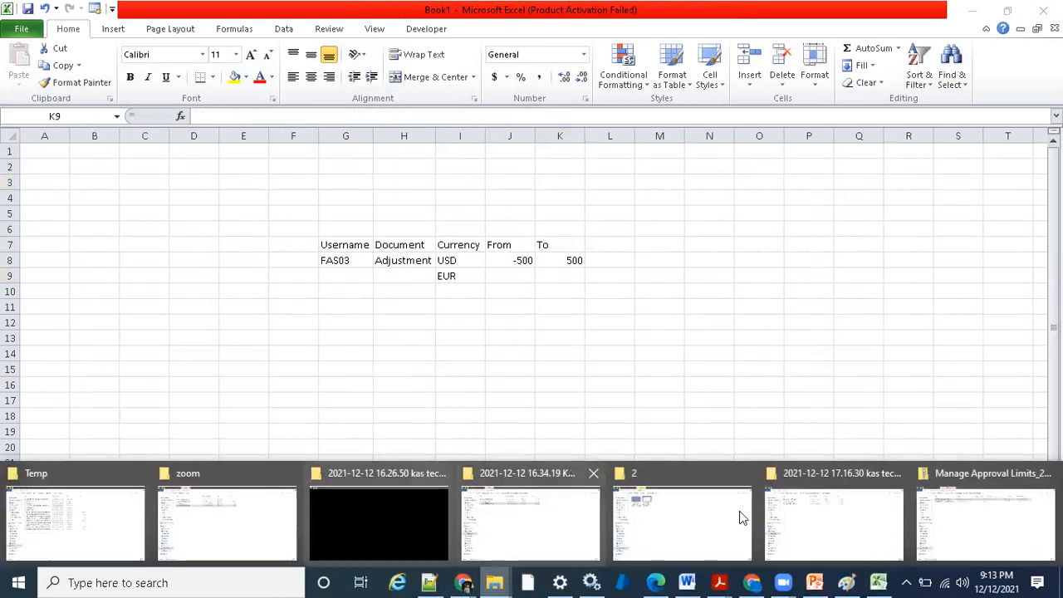
pyautogui.click(1020, 523)
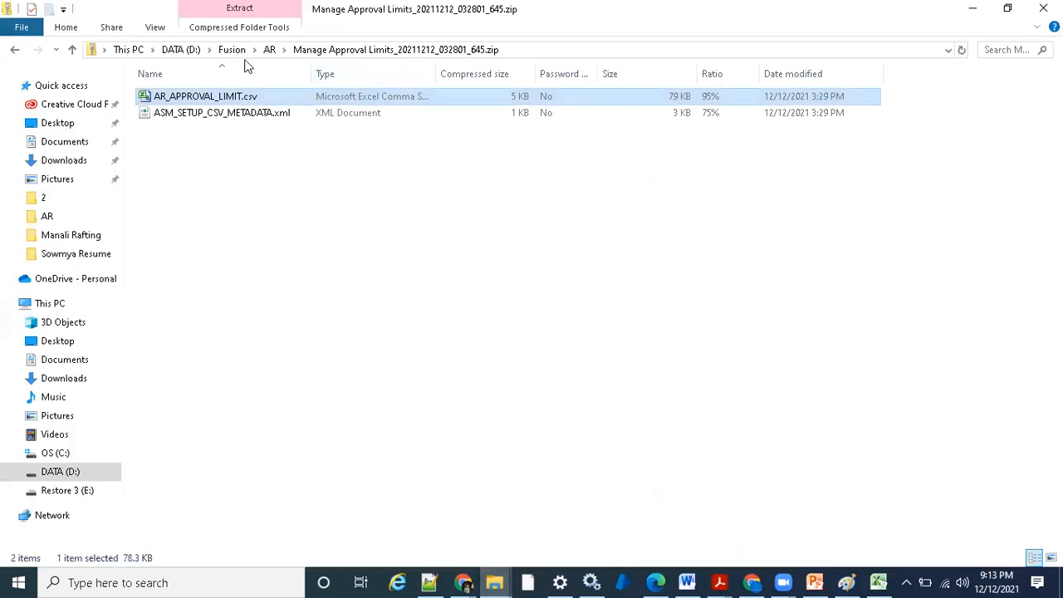
pyautogui.click(270, 49)
pyautogui.click(391, 308)
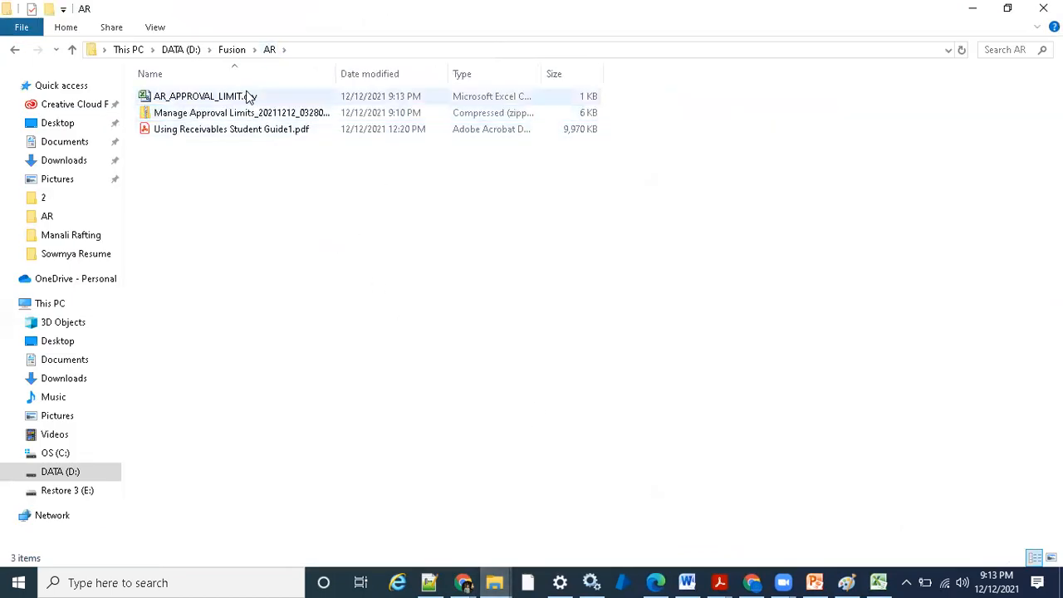
pyautogui.click(246, 99)
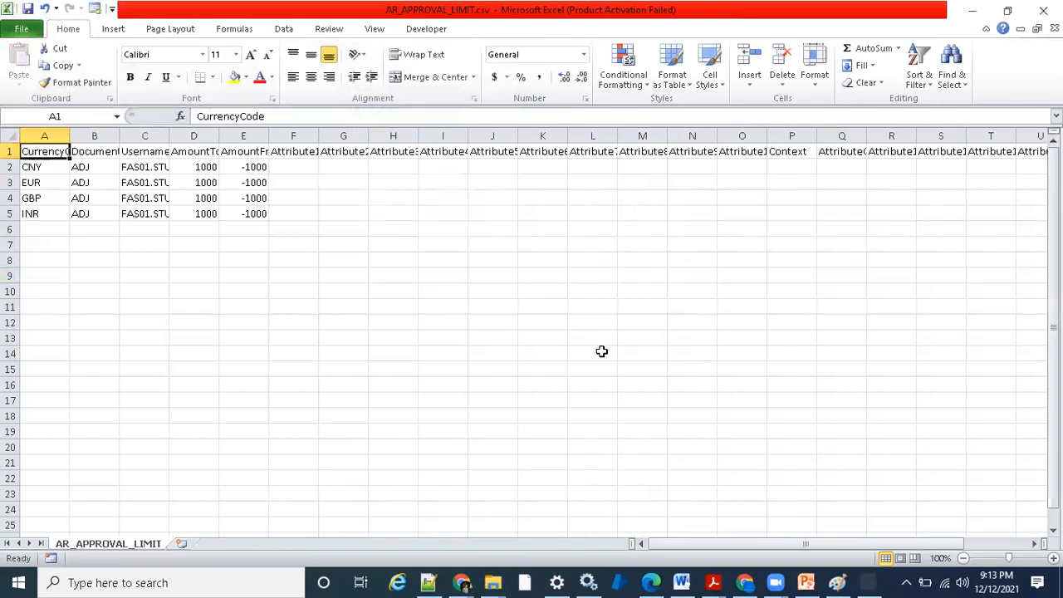
pyautogui.click(135, 184)
pyautogui.click(140, 213)
pyautogui.click(147, 181)
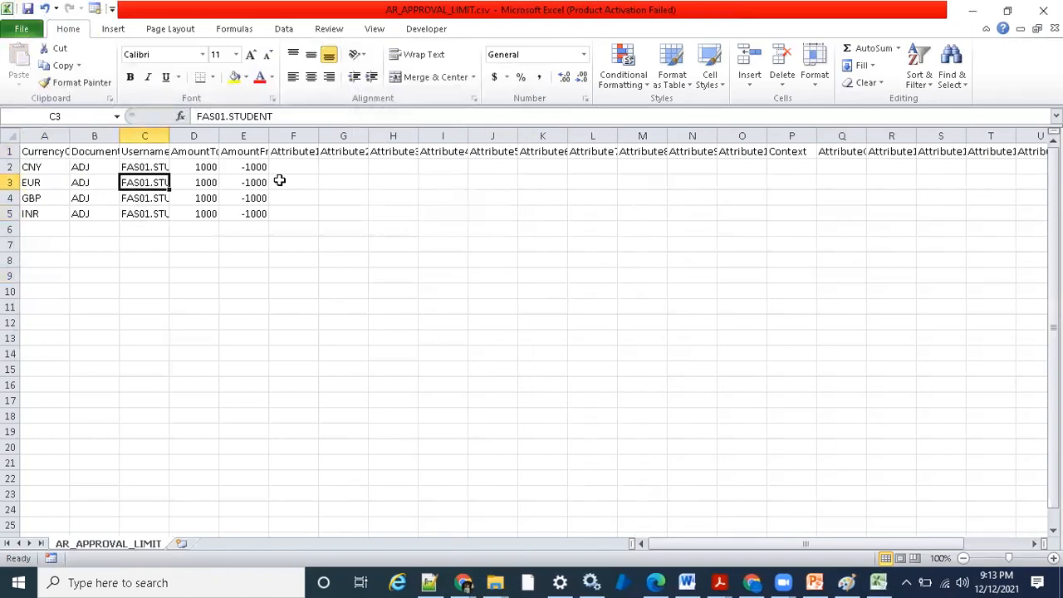
# - Close the CSV and copy AR_APPROVAL_LIMIT.csv from Fusion\AR into the Manage Approval Limits_20211212_032801_645.zip package, replacing the existing copy
pyautogui.click(1043, 10)
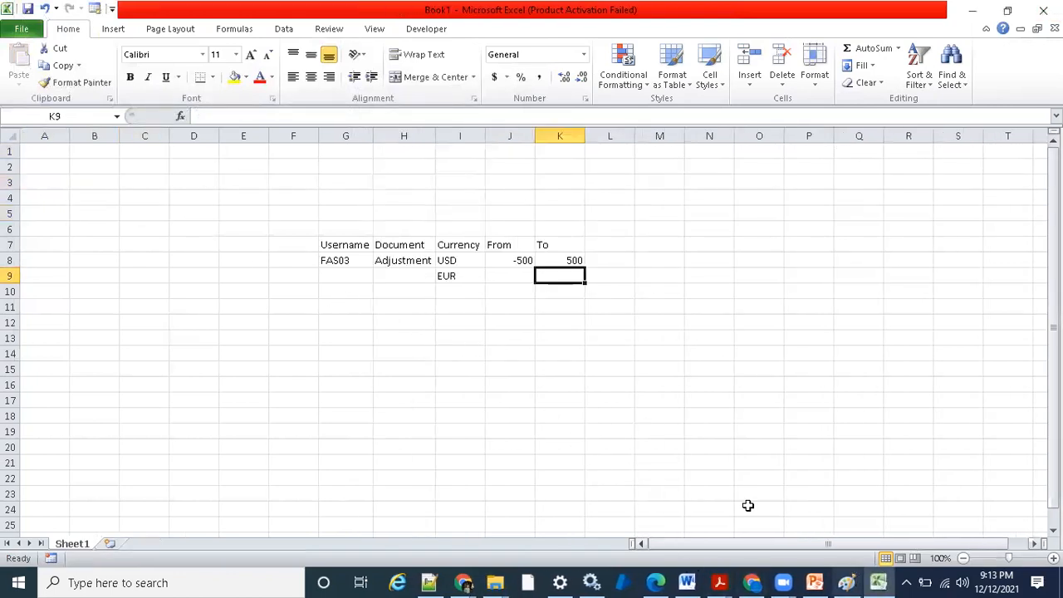
pyautogui.click(495, 581)
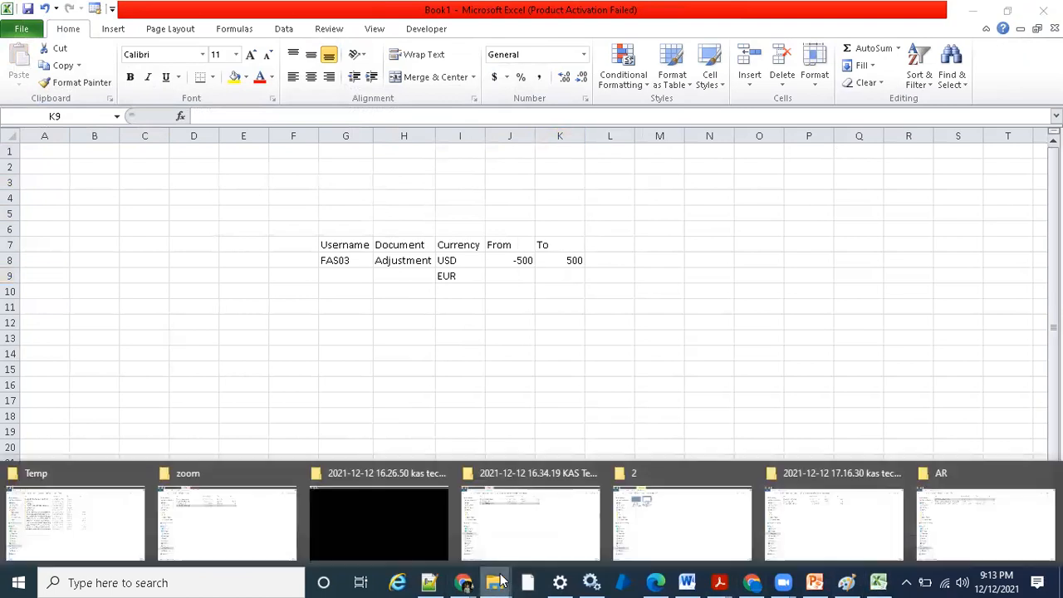
pyautogui.click(1020, 518)
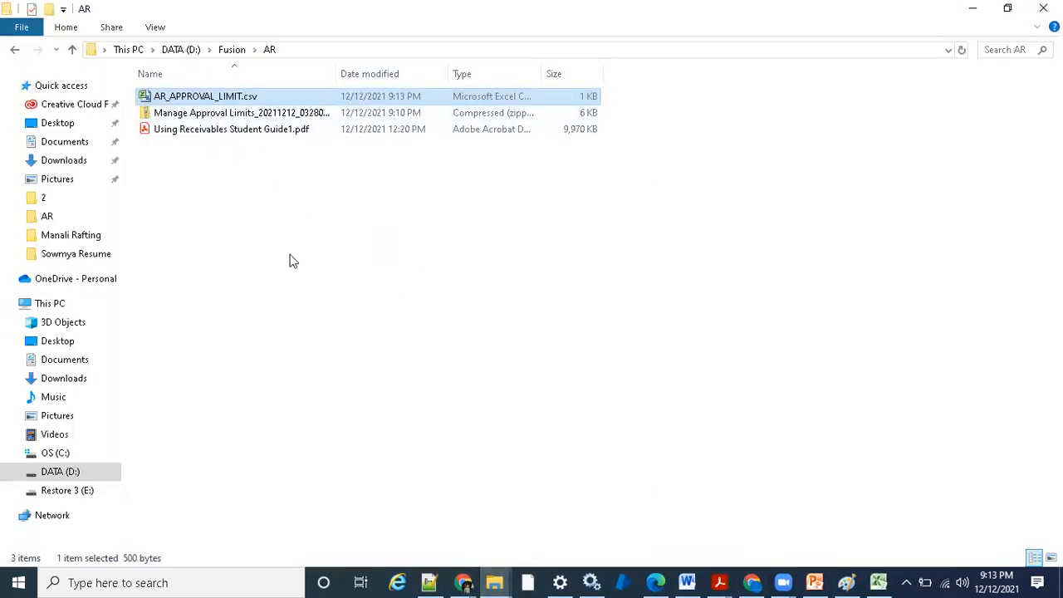
pyautogui.click(359, 221)
pyautogui.moveTo(336, 74); pyautogui.dragTo(394, 77)
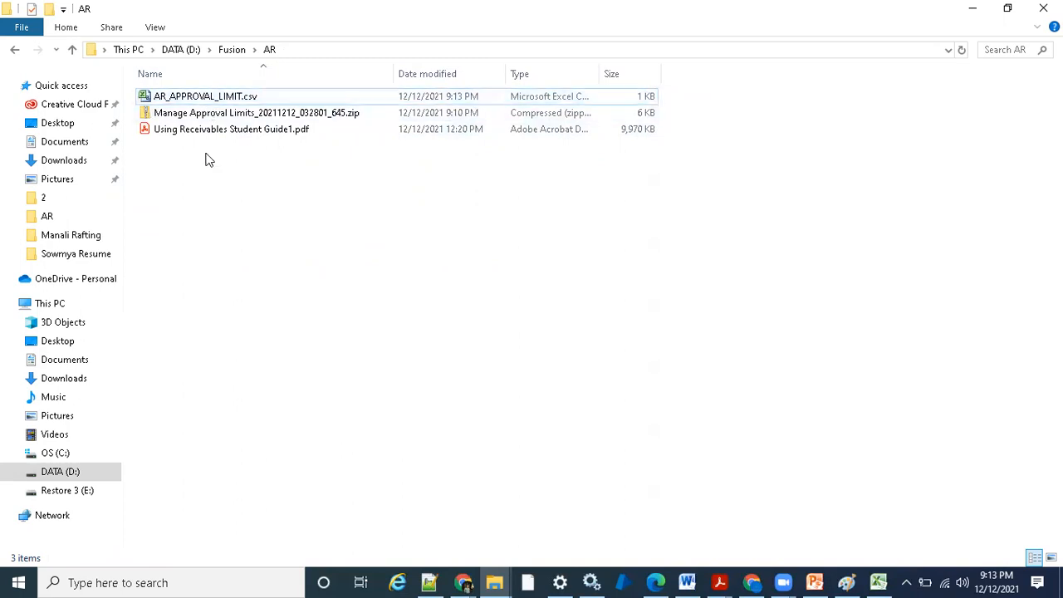
pyautogui.moveTo(216, 96); pyautogui.dragTo(223, 113)
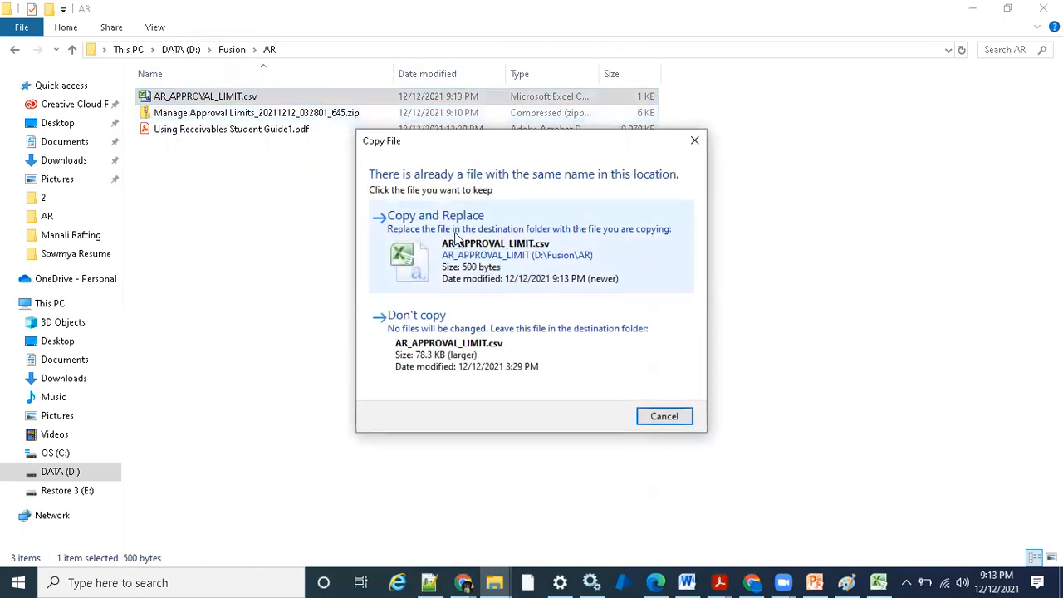
pyautogui.click(494, 260)
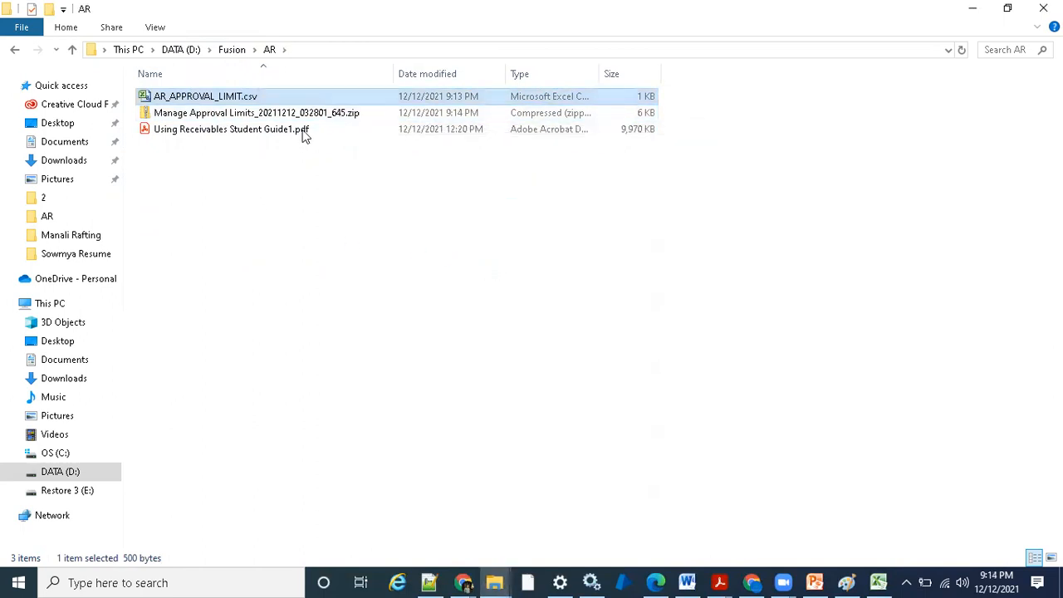
pyautogui.click(534, 299)
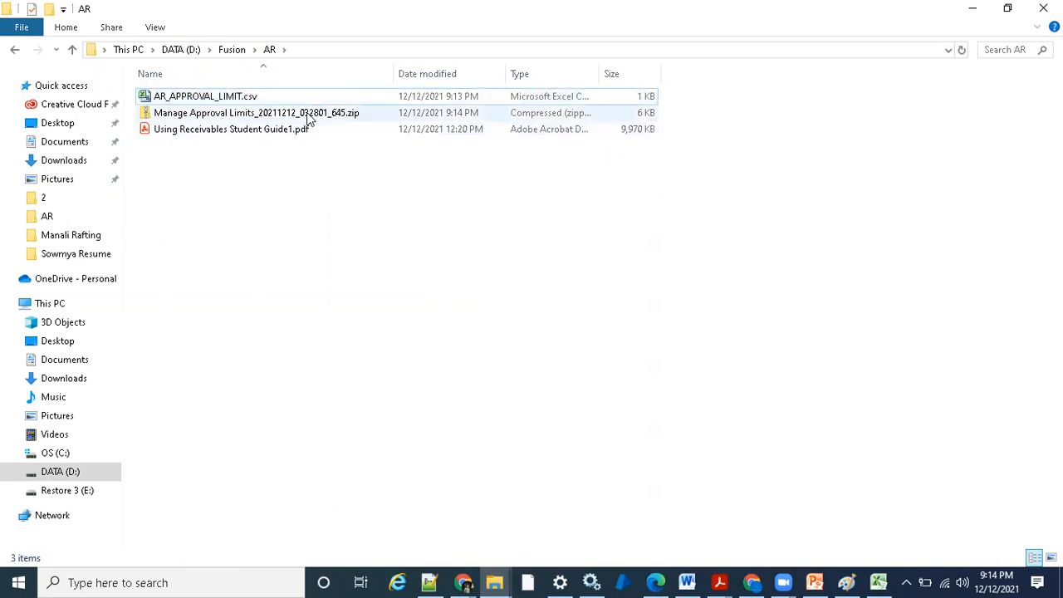
# - Check the rows of AR_APPROVAL_LIMIT.csv inside the Manage Approval Limits zip, close it and return to the AR folder
pyautogui.doubleClick(308, 119)
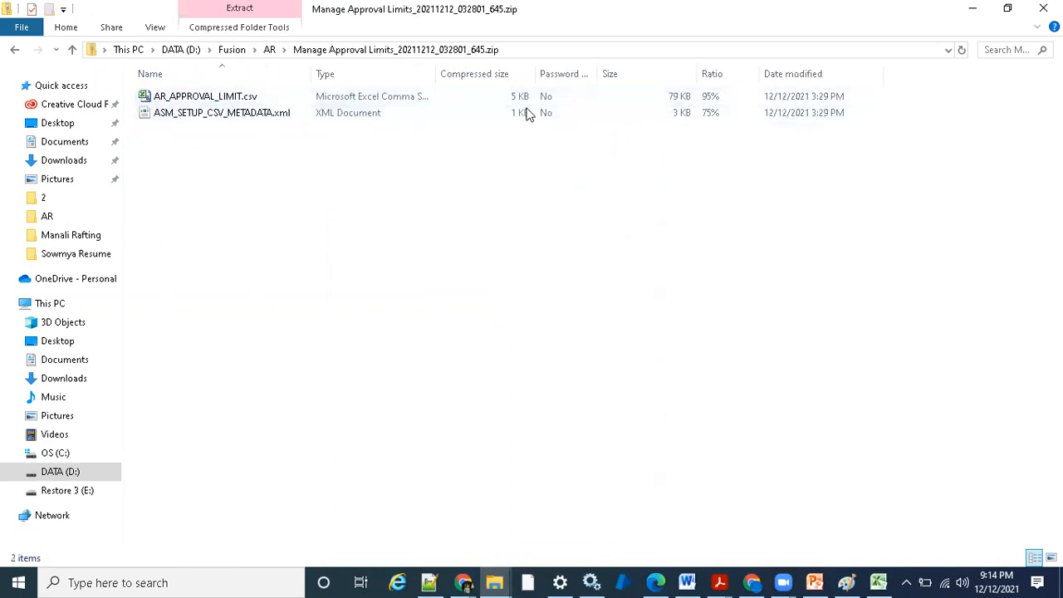
pyautogui.doubleClick(228, 98)
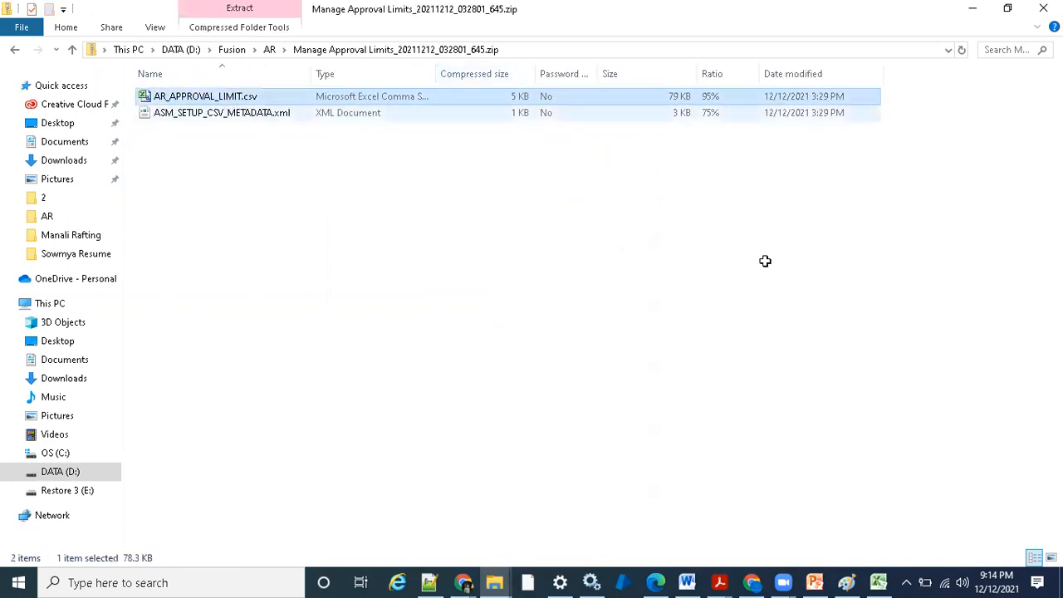
pyautogui.click(132, 198)
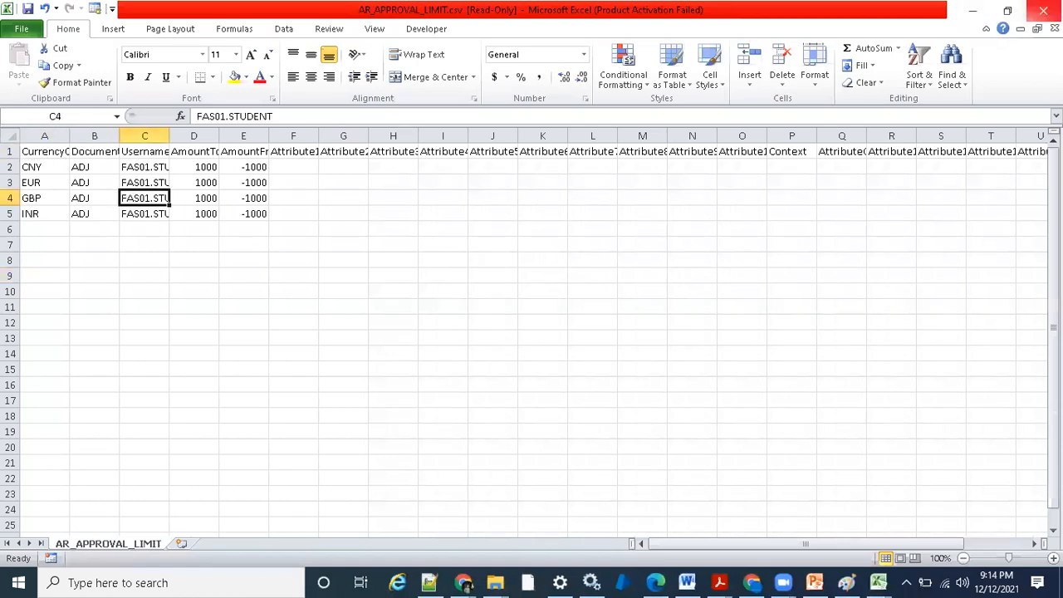
pyautogui.click(1043, 10)
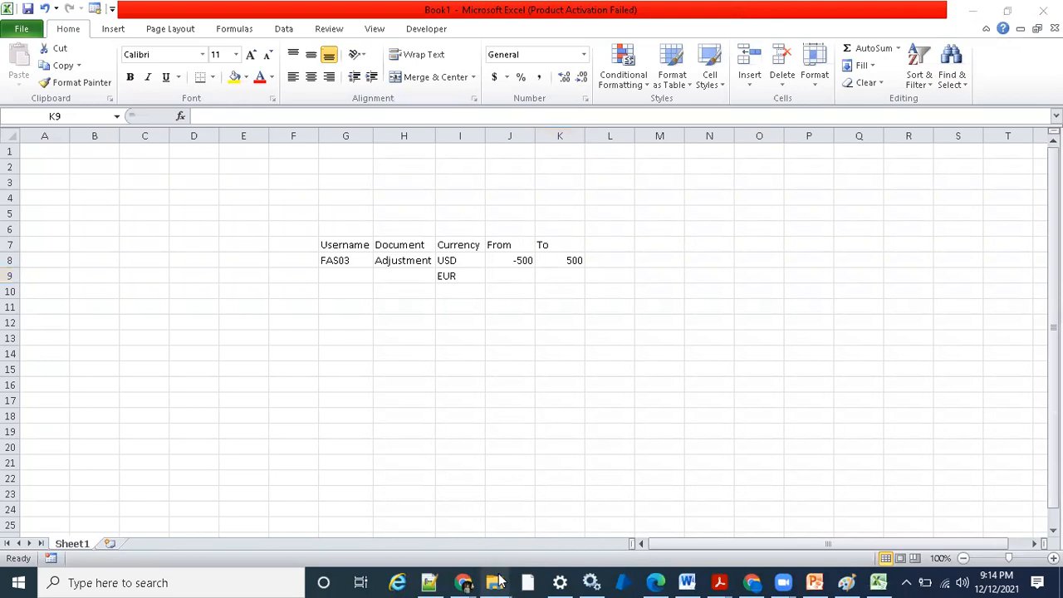
pyautogui.moveTo(495, 582)
pyautogui.click(1013, 519)
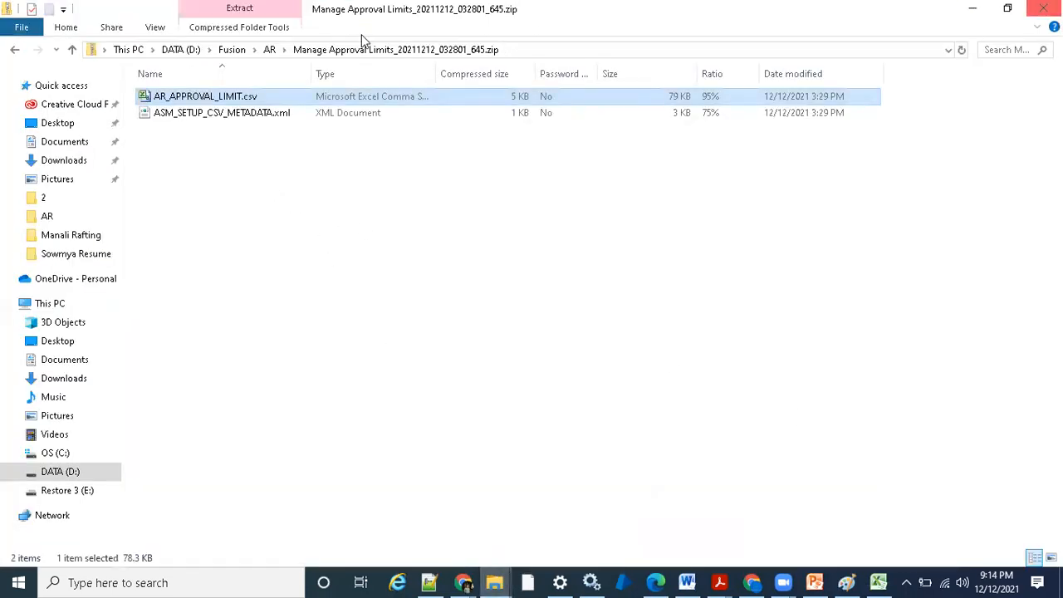
pyautogui.click(269, 50)
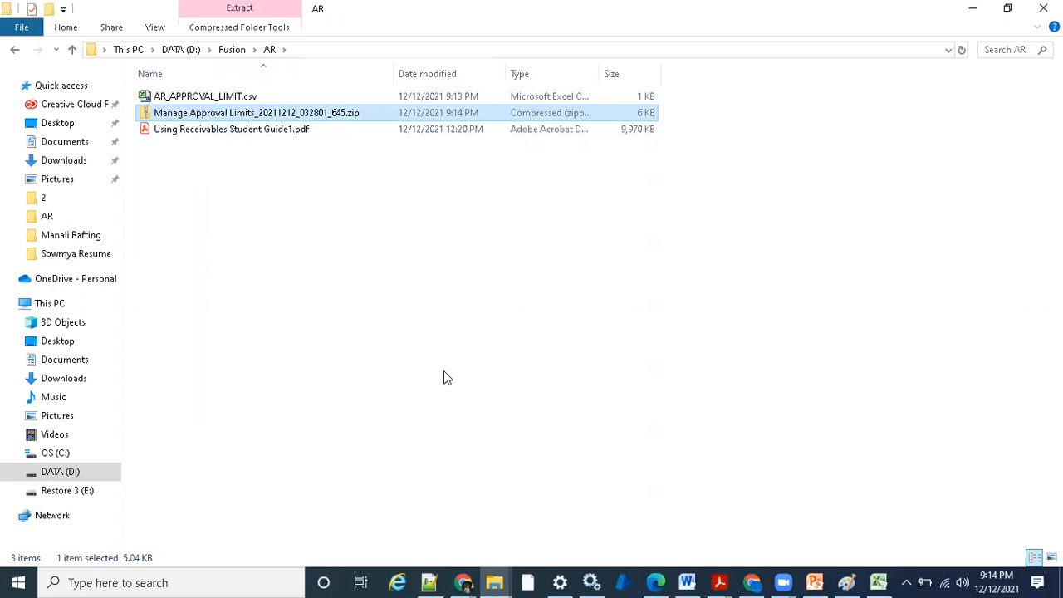
# - Switch to the Oracle setup window in Chrome, leave the export results and open the Receivables task Manage Approval Limits
pyautogui.click(462, 582)
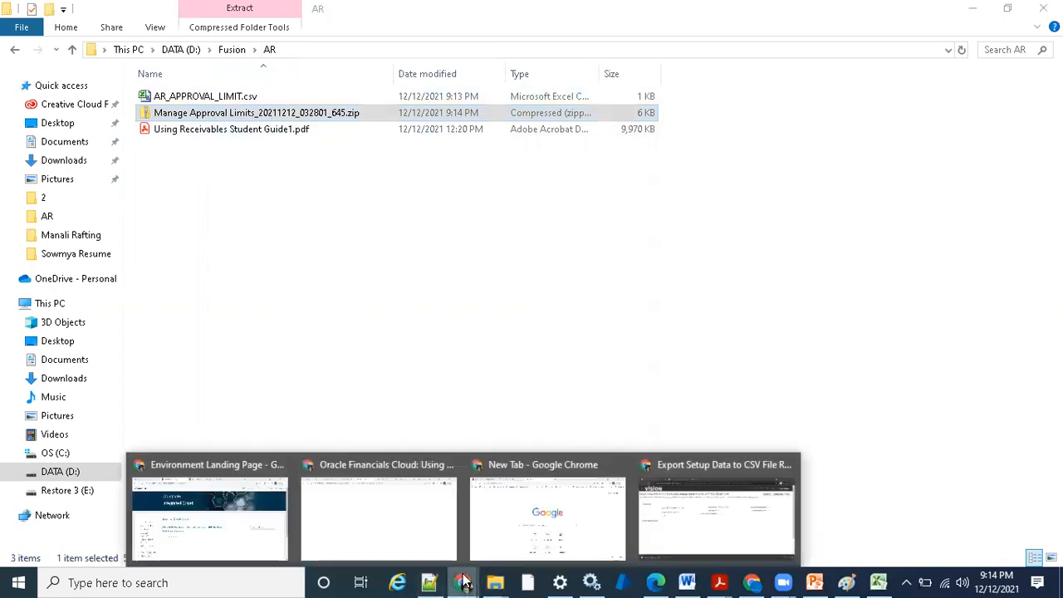
pyautogui.click(713, 515)
pyautogui.click(1011, 115)
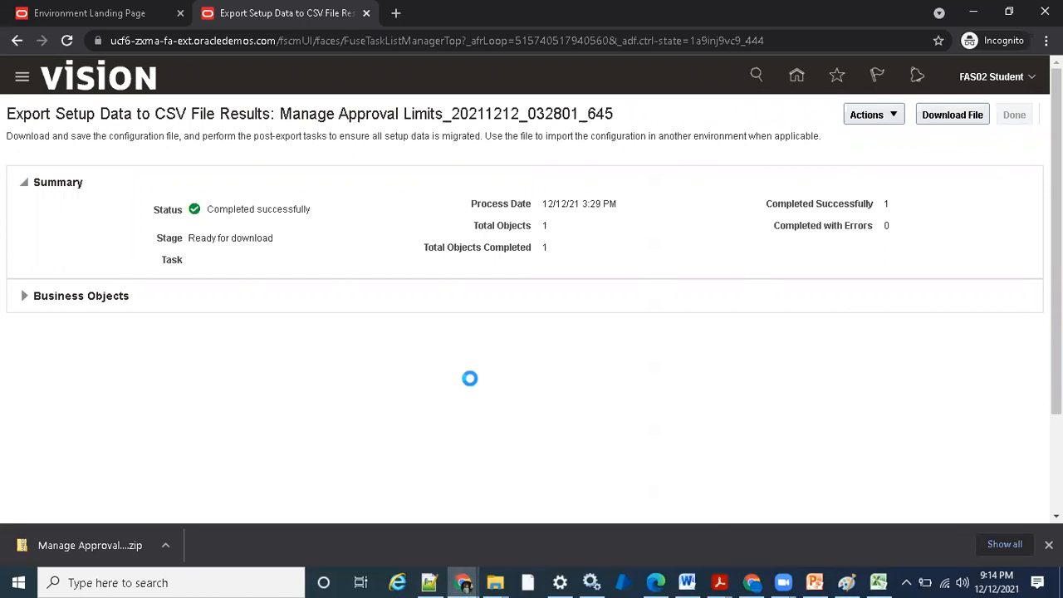
pyautogui.click(484, 268)
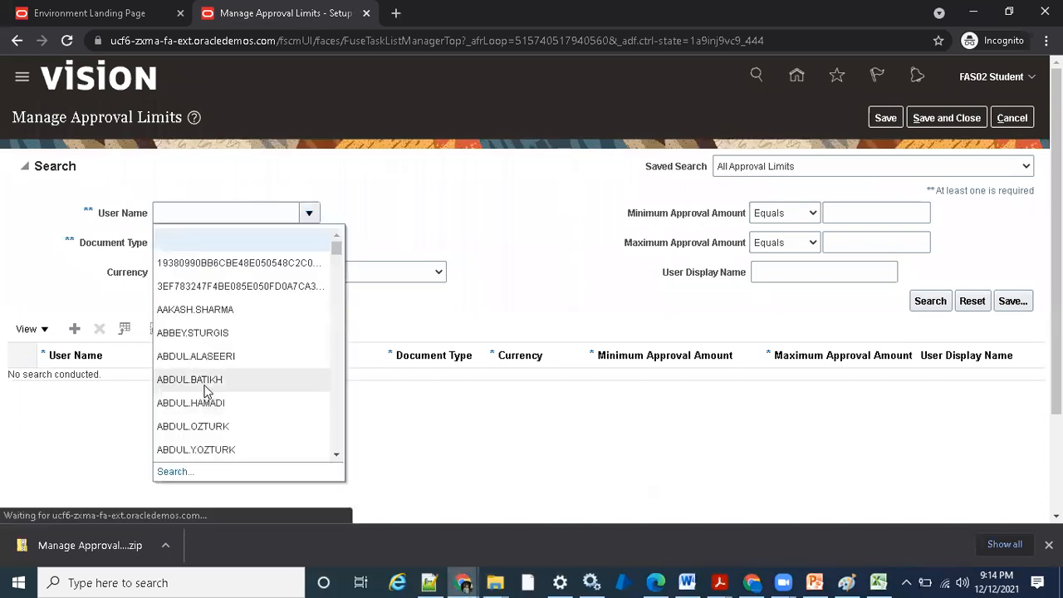
# - Look up user names starting with FAS01 in the advanced user search and select FAS01.STUDENT as the User Name criterion
pyautogui.click(178, 472)
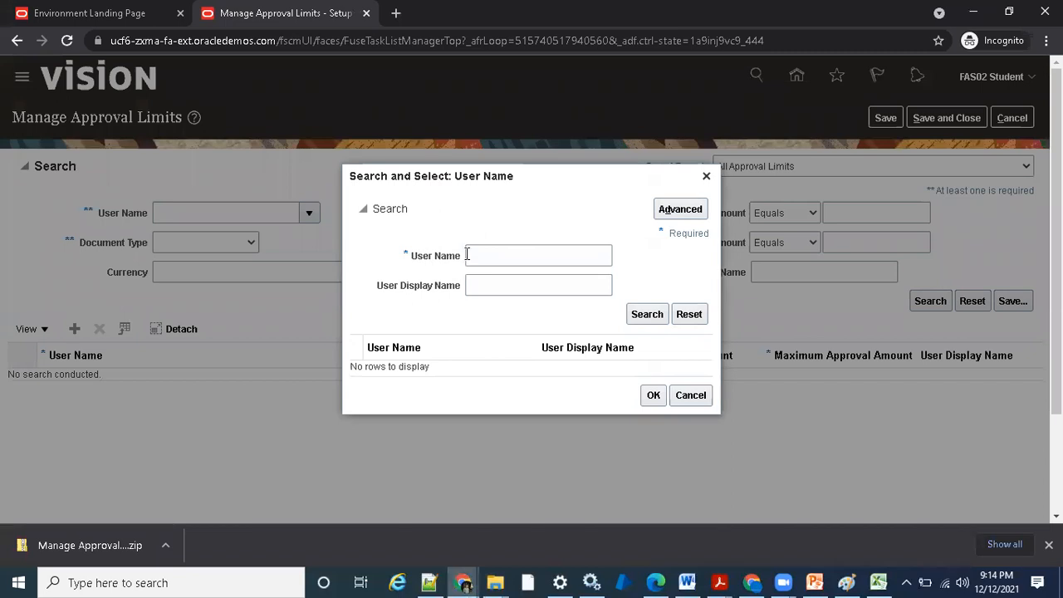
pyautogui.click(545, 257)
pyautogui.click(476, 275)
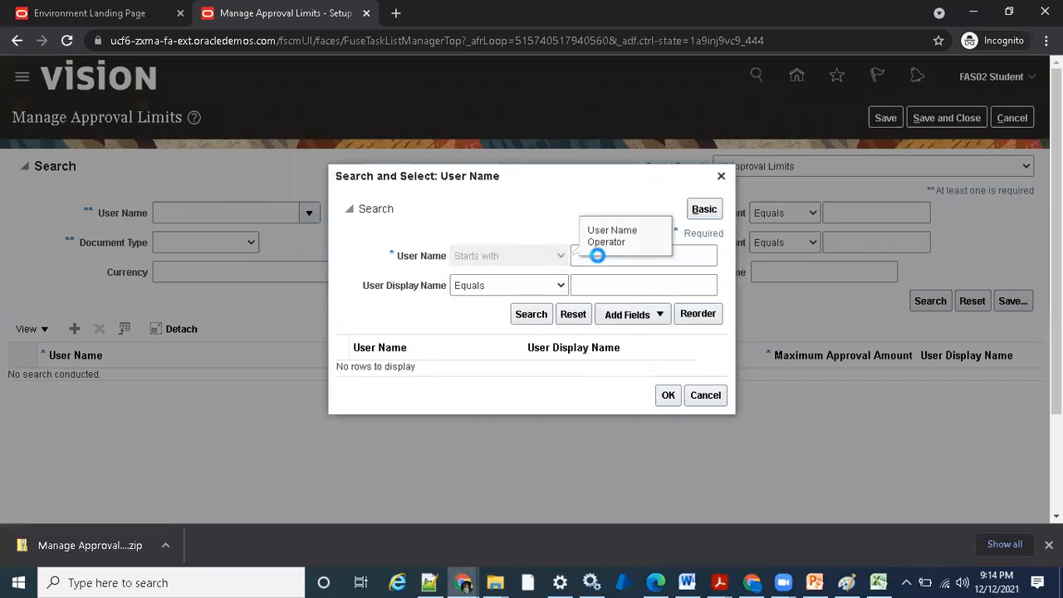
pyautogui.click(597, 256)
pyautogui.write('FAS')
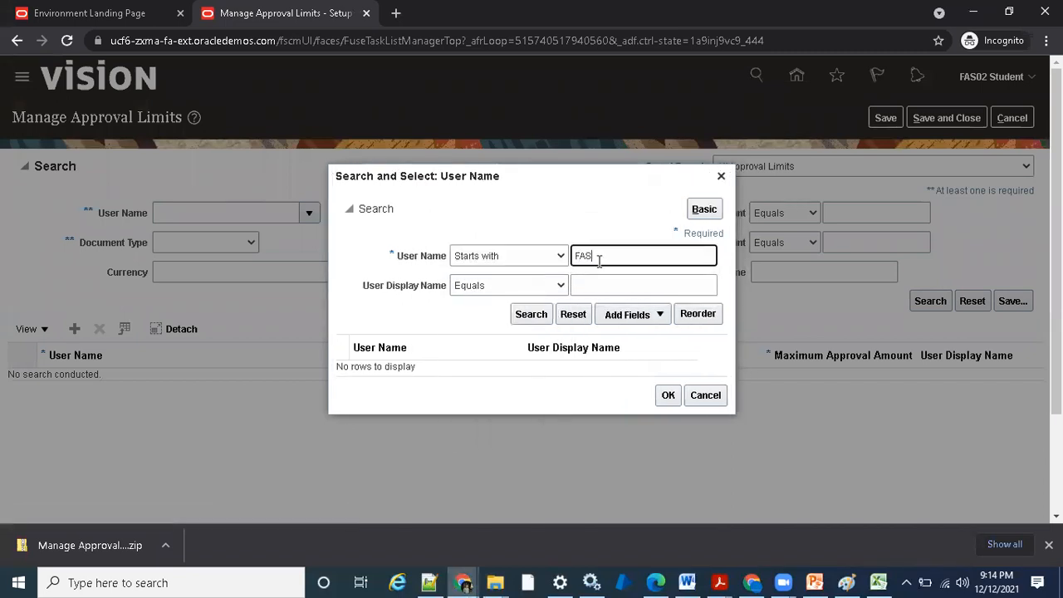
pyautogui.write('01')
pyautogui.click(523, 318)
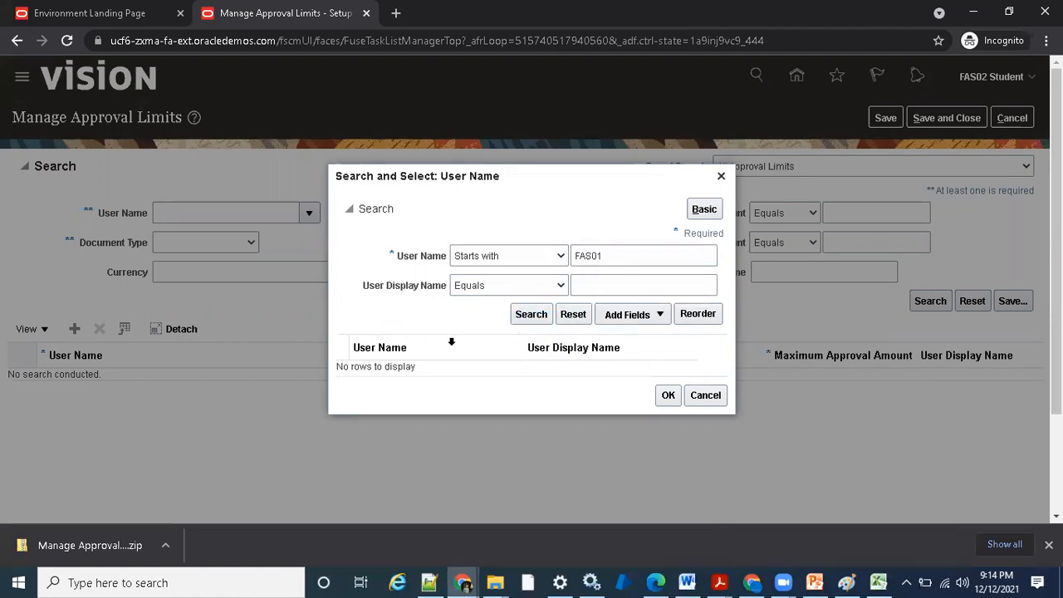
pyautogui.click(477, 368)
pyautogui.click(668, 402)
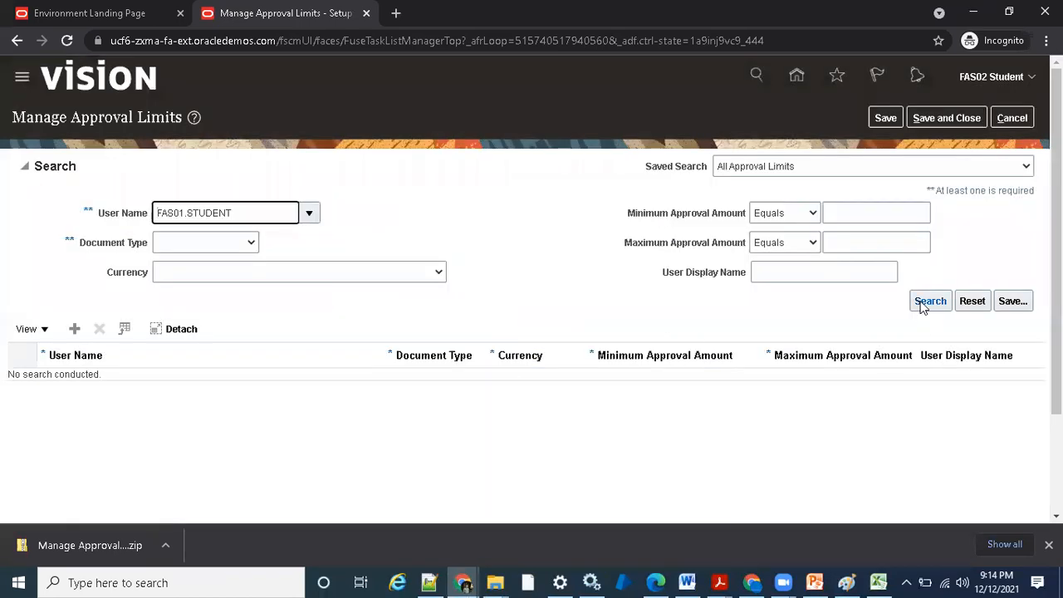
# - Search for FAS01.STUDENT's existing approval limits and leave the page without saving
pyautogui.click(923, 305)
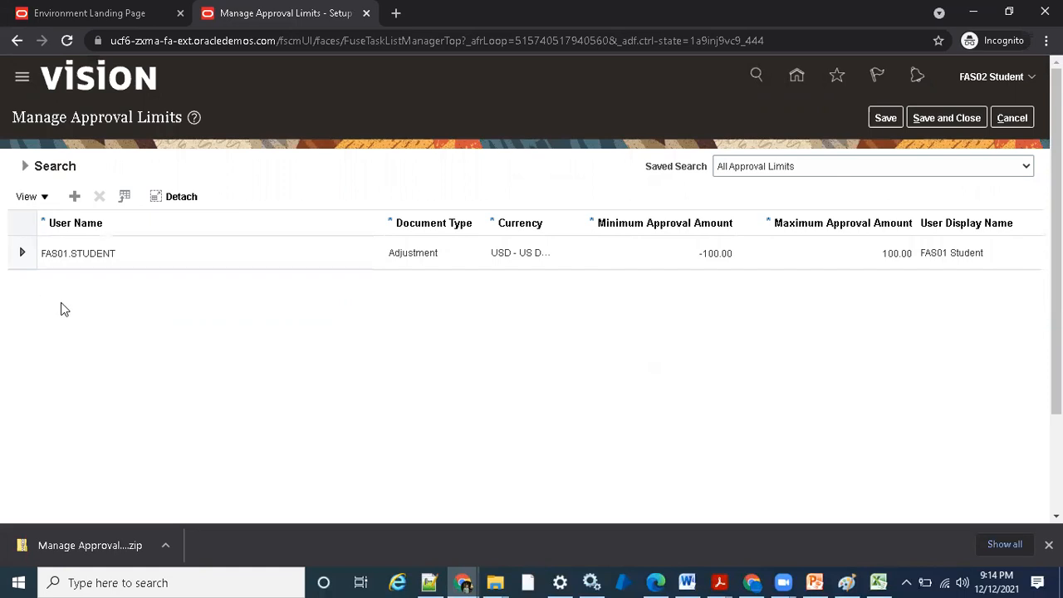
pyautogui.click(579, 259)
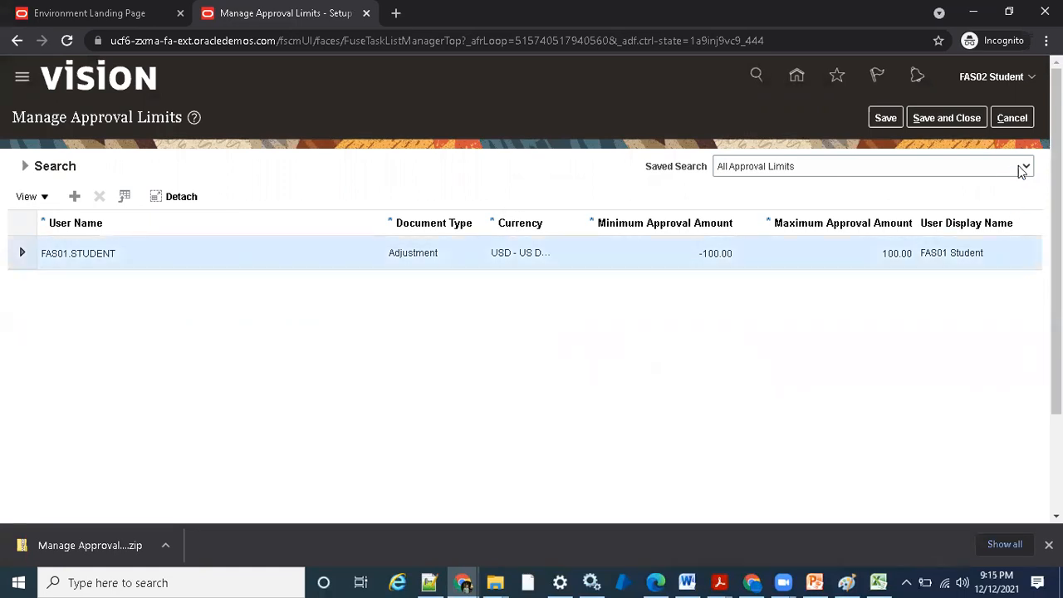
pyautogui.click(1011, 118)
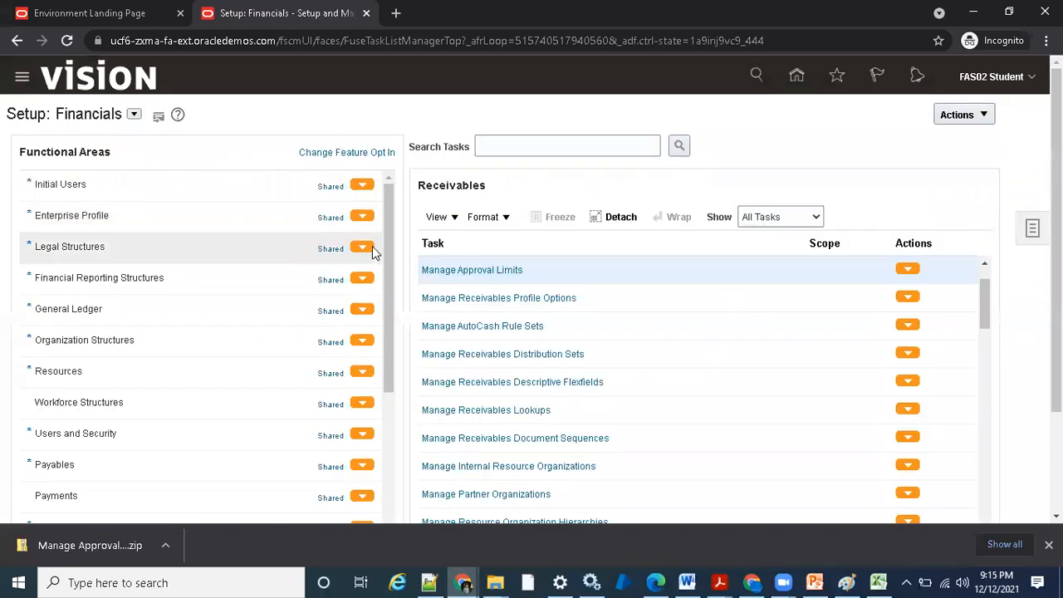
pyautogui.click(906, 268)
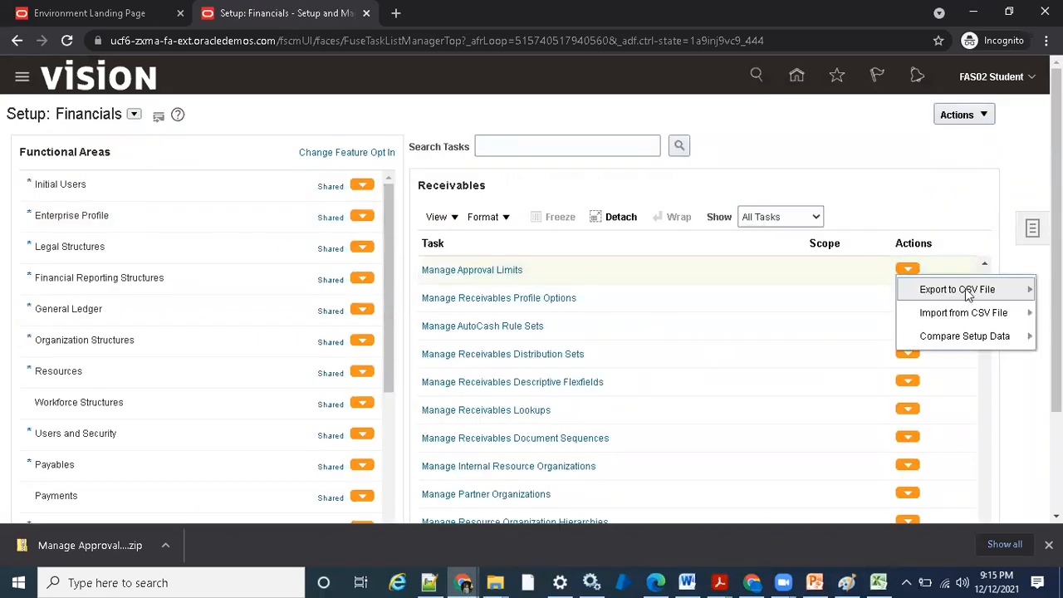
pyautogui.moveTo(991, 316)
pyautogui.click(803, 320)
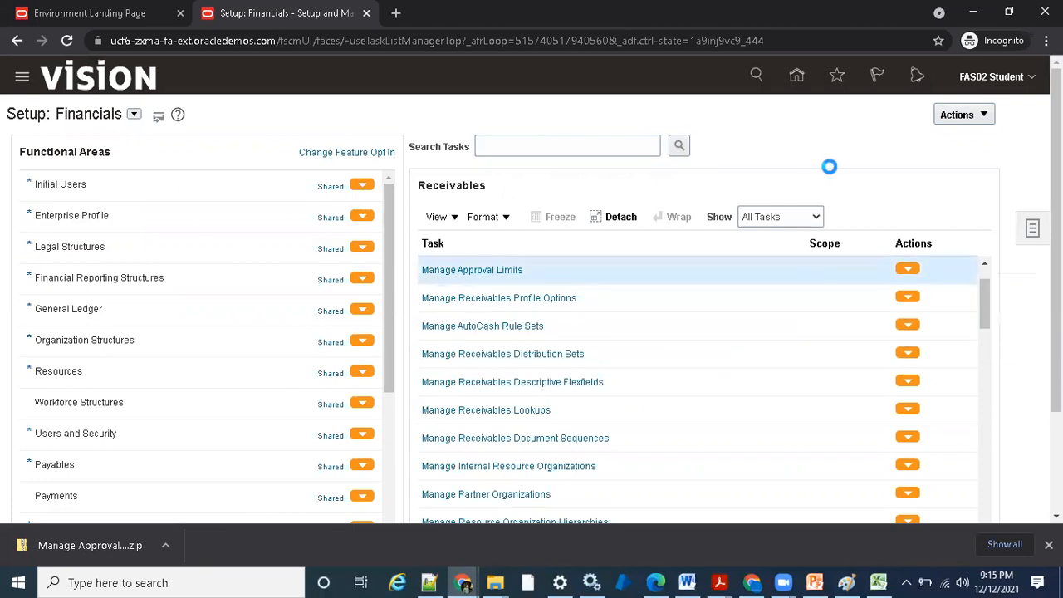
pyautogui.click(1012, 123)
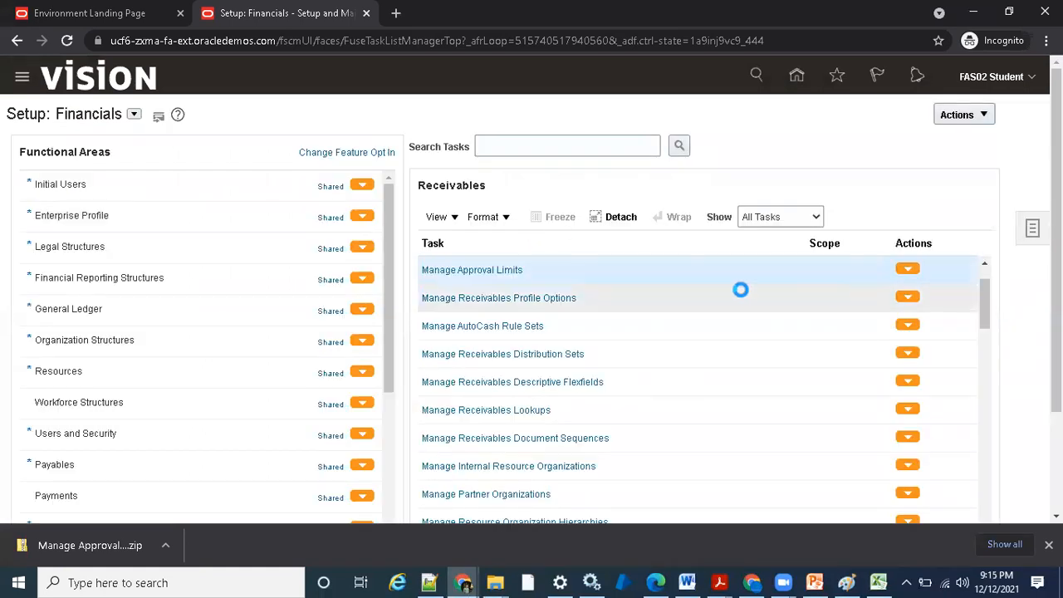
# - Submit a new CSV import for Manage Approval Limits using Manage Approval Limits_20211212_032801_645.zip from the Fusion\AR folder
pyautogui.moveTo(959, 320)
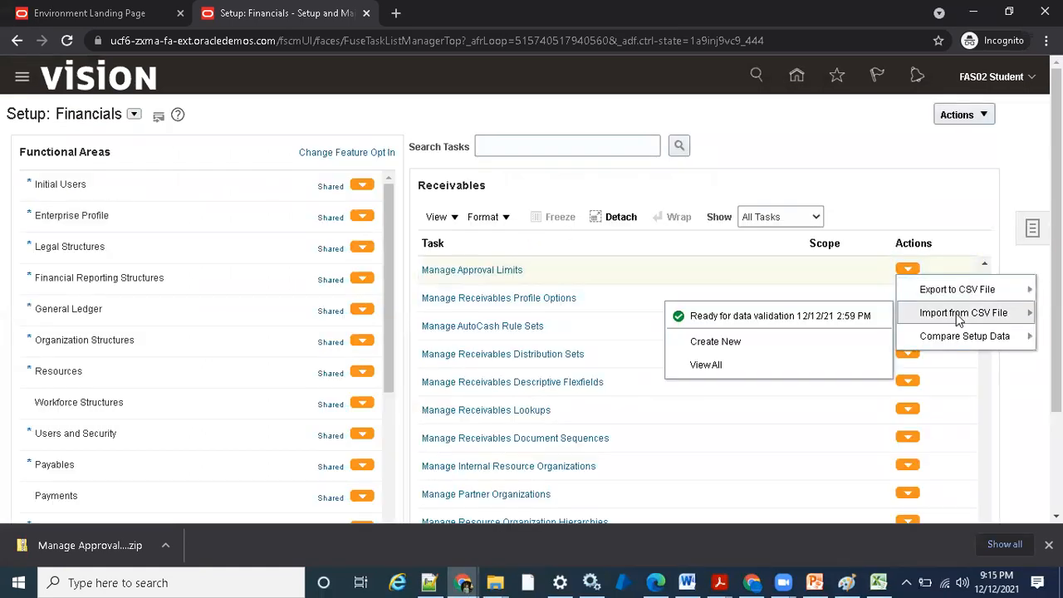
pyautogui.click(720, 344)
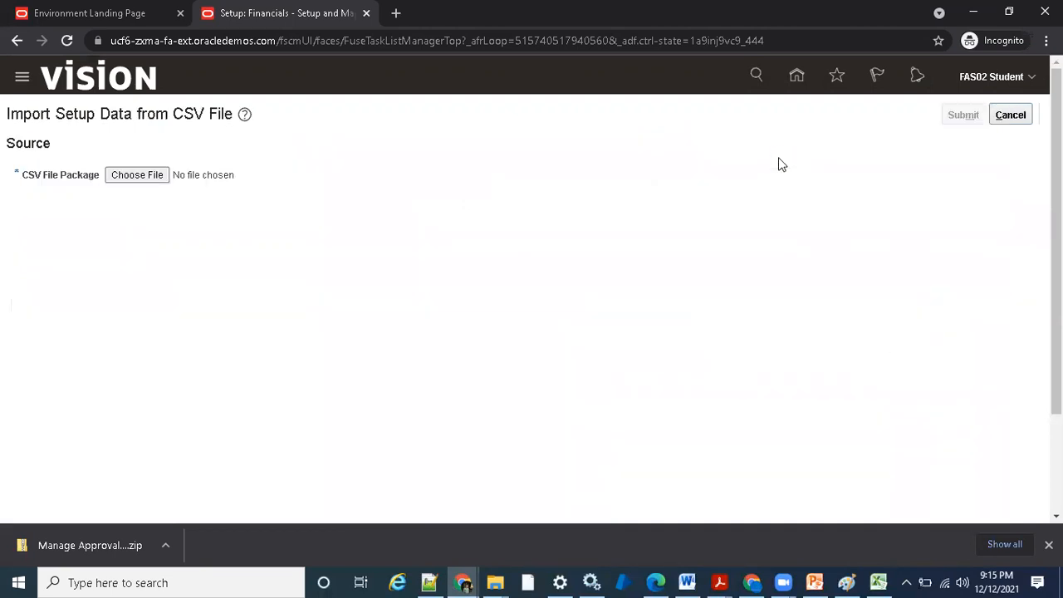
pyautogui.click(126, 175)
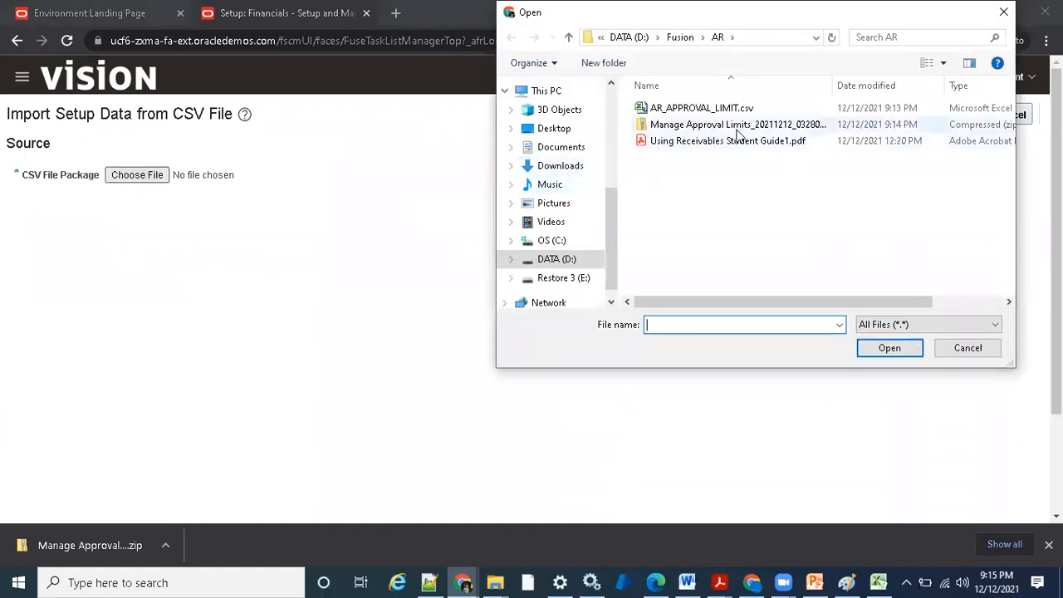
pyautogui.click(738, 129)
pyautogui.click(882, 351)
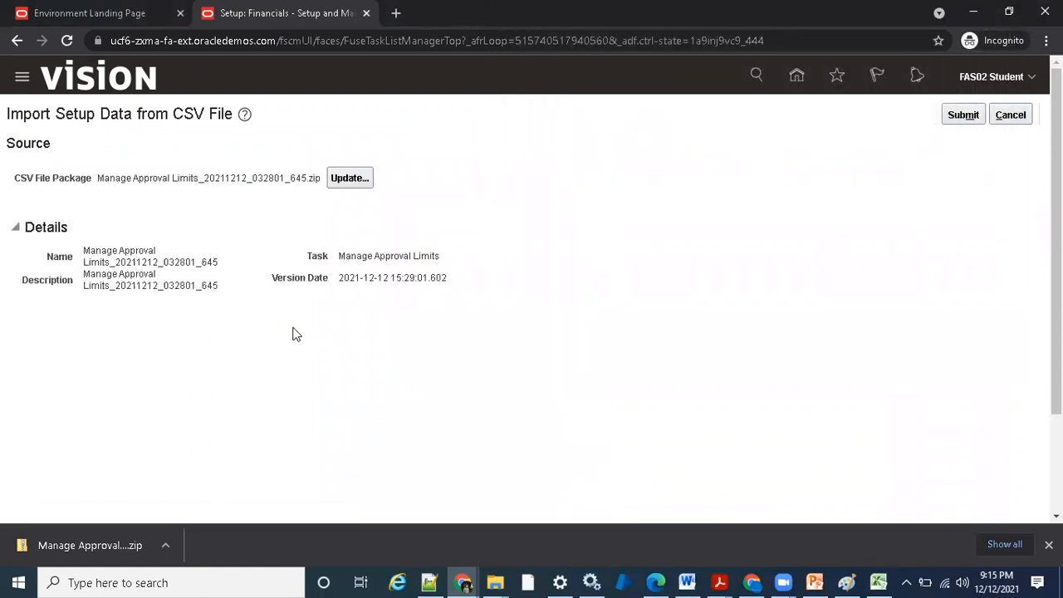
pyautogui.click(959, 120)
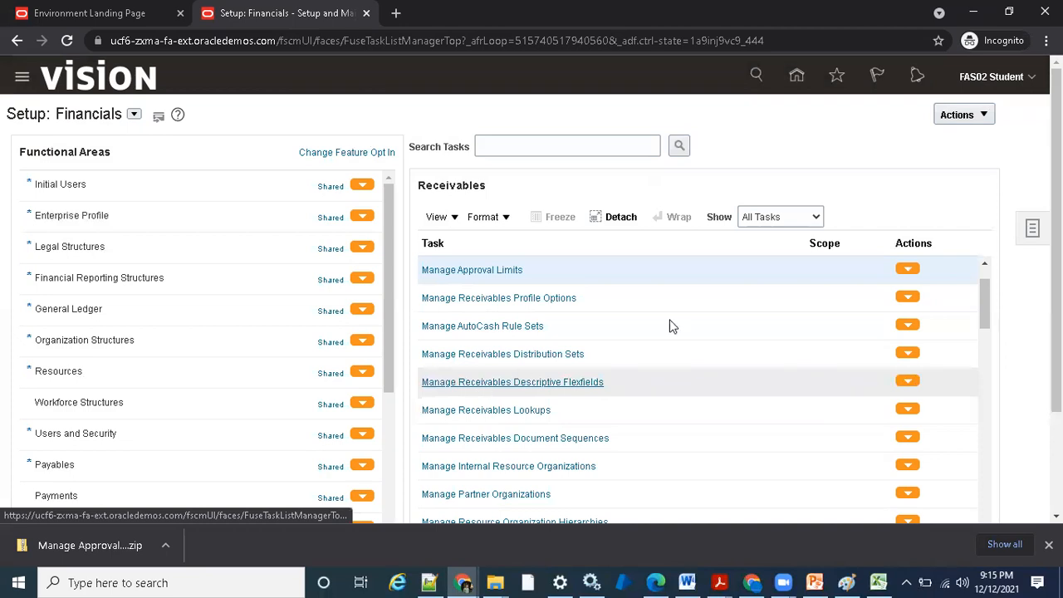
# - Open the results of the newly submitted CSV import for Manage Approval Limits to check its status
pyautogui.click(901, 269)
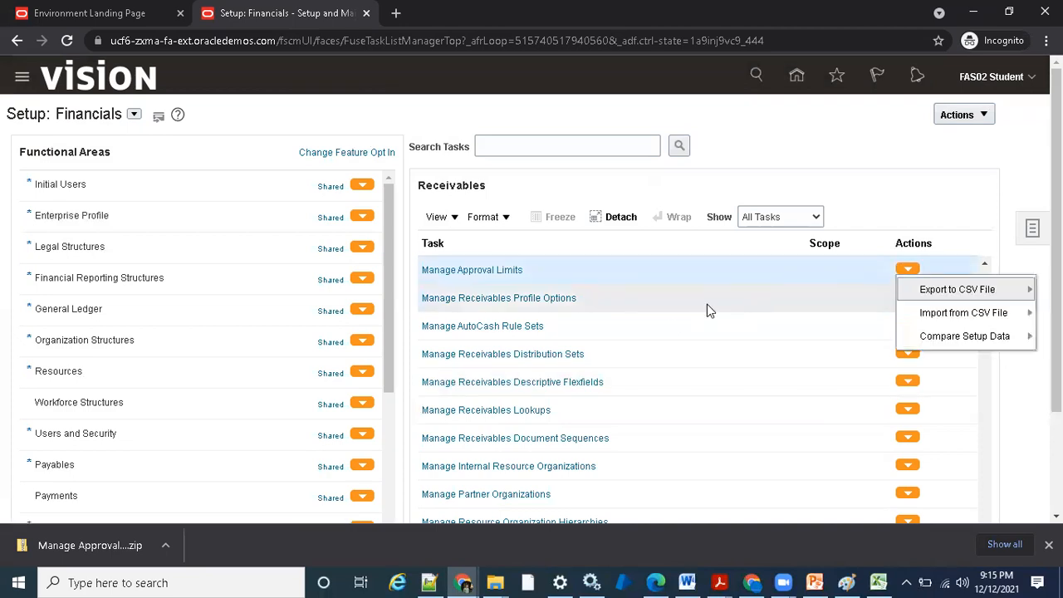
pyautogui.moveTo(965, 315)
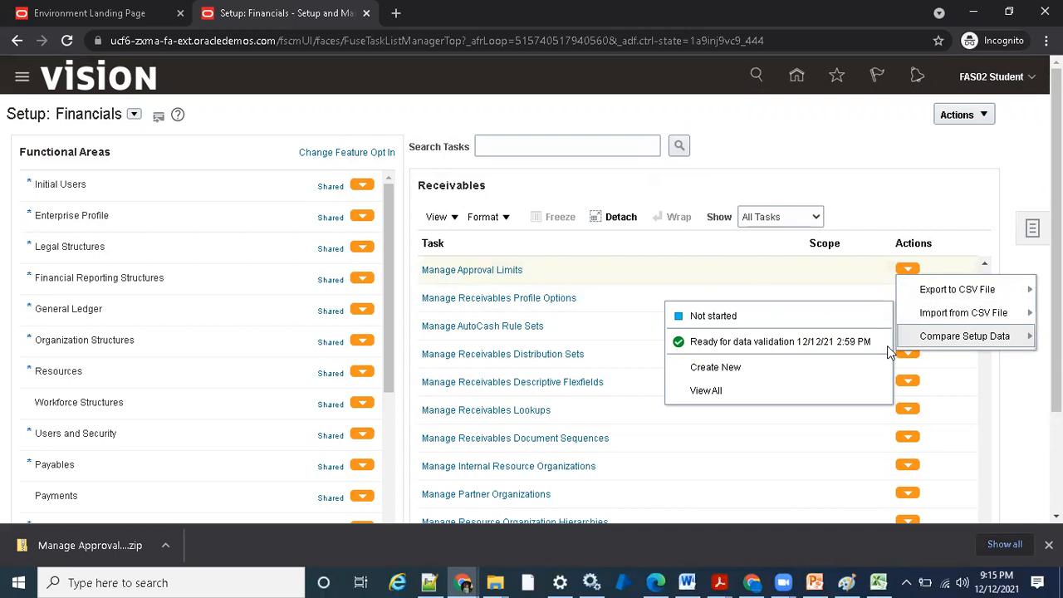
pyautogui.click(736, 317)
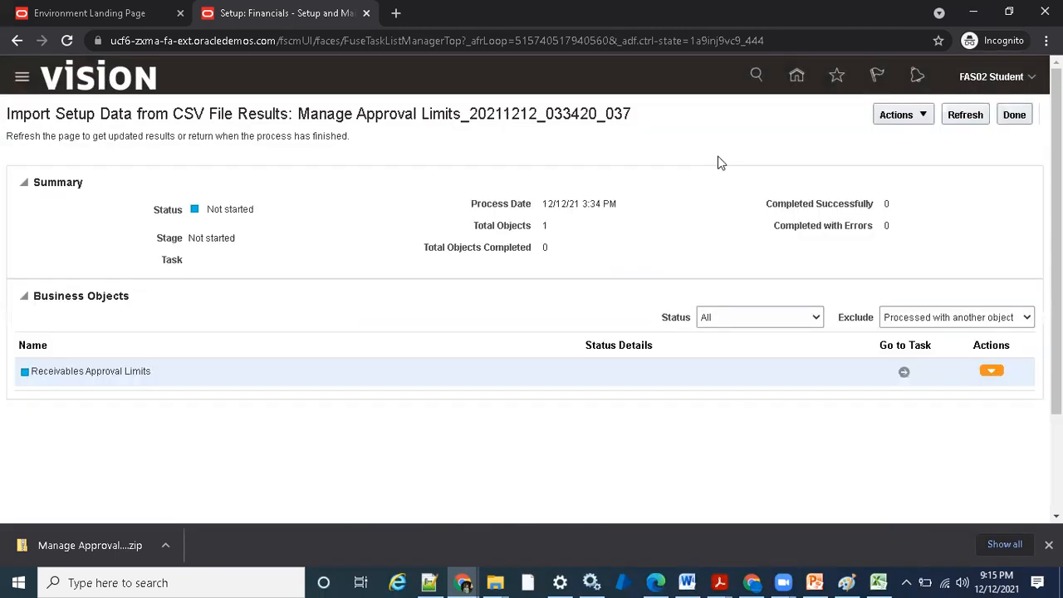
# - Refresh the import results for Manage Approval Limits_20211212_033420_037 until the process finishes, and close the results page
pyautogui.click(955, 121)
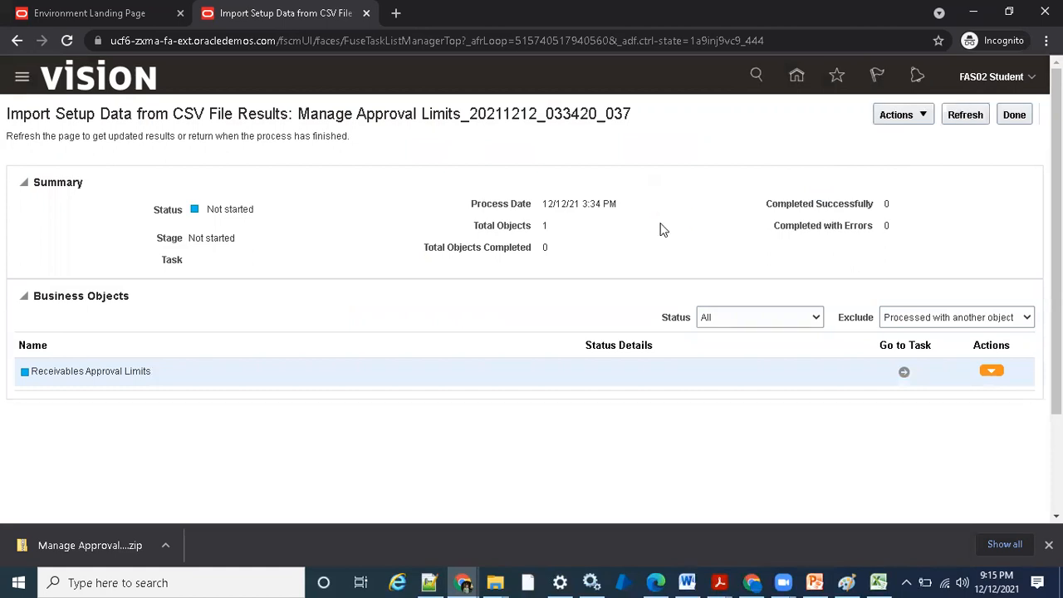
pyautogui.click(966, 118)
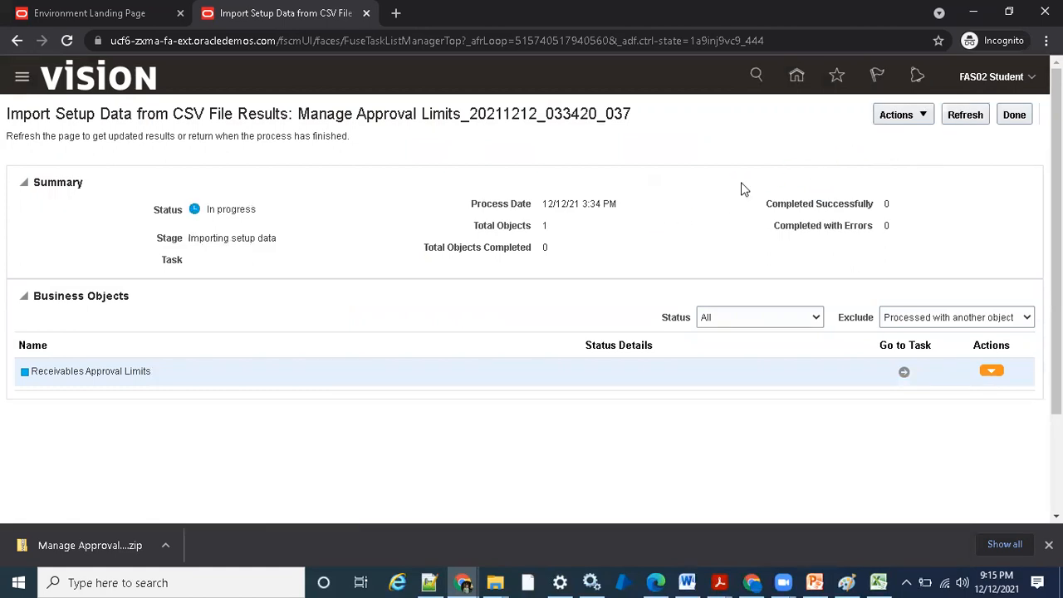
pyautogui.click(963, 118)
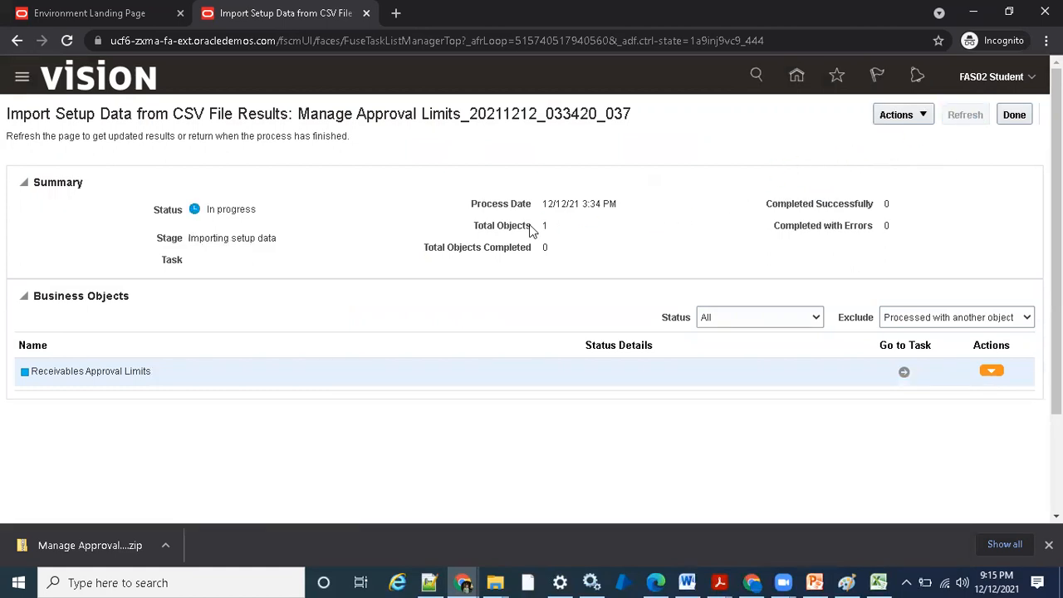
pyautogui.click(965, 118)
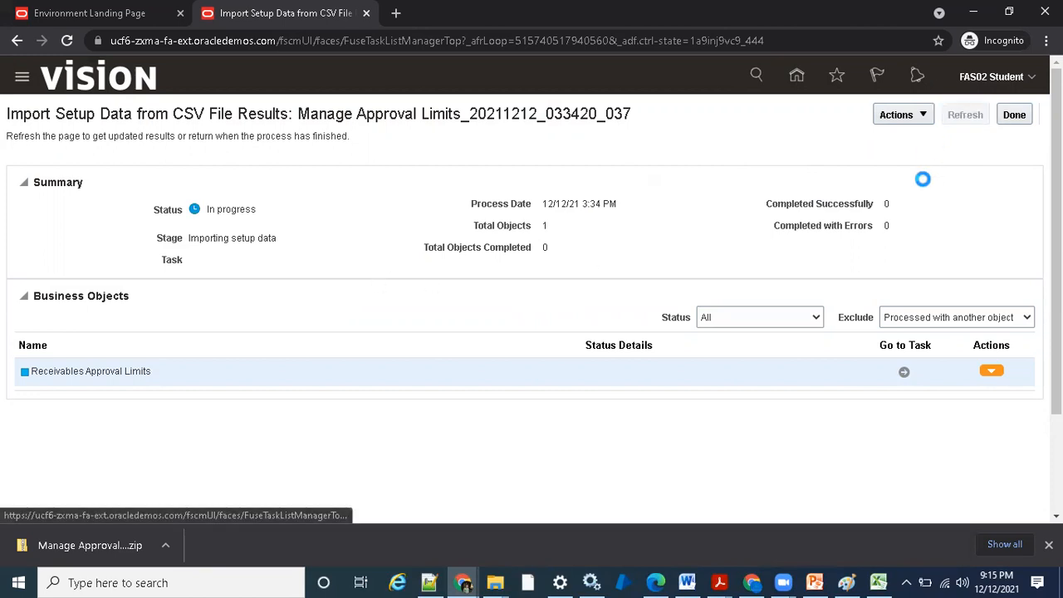
pyautogui.click(963, 115)
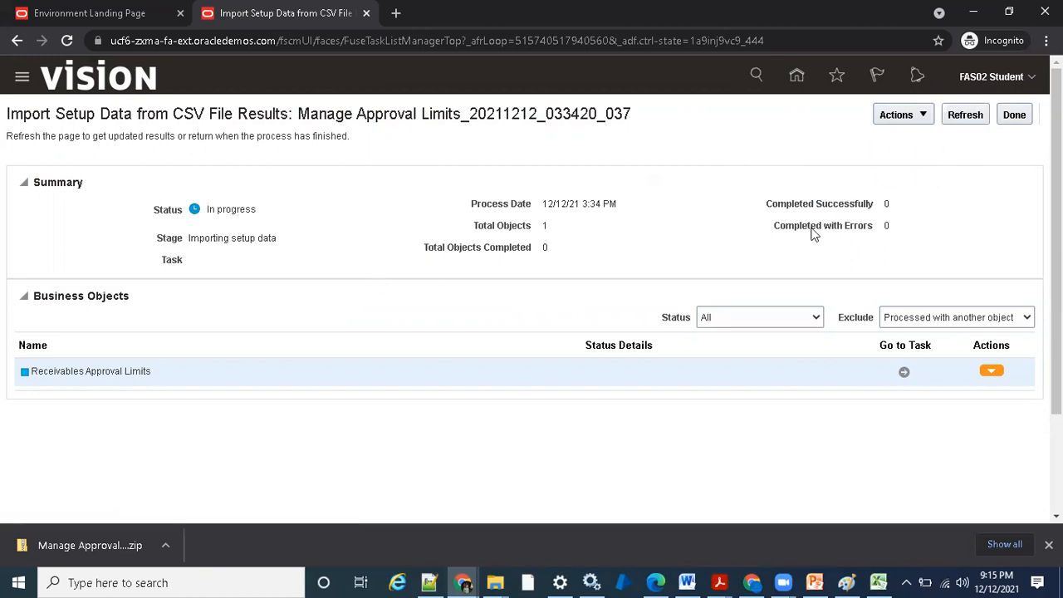
pyautogui.click(956, 116)
pyautogui.click(969, 118)
pyautogui.click(963, 114)
pyautogui.click(963, 122)
pyautogui.click(966, 116)
pyautogui.click(964, 116)
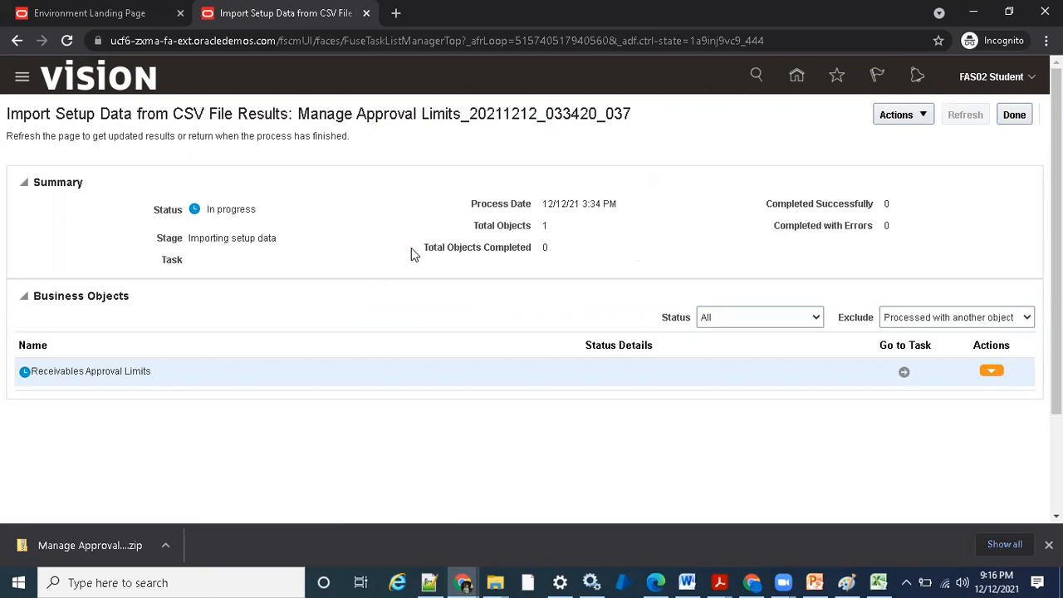
pyautogui.click(963, 114)
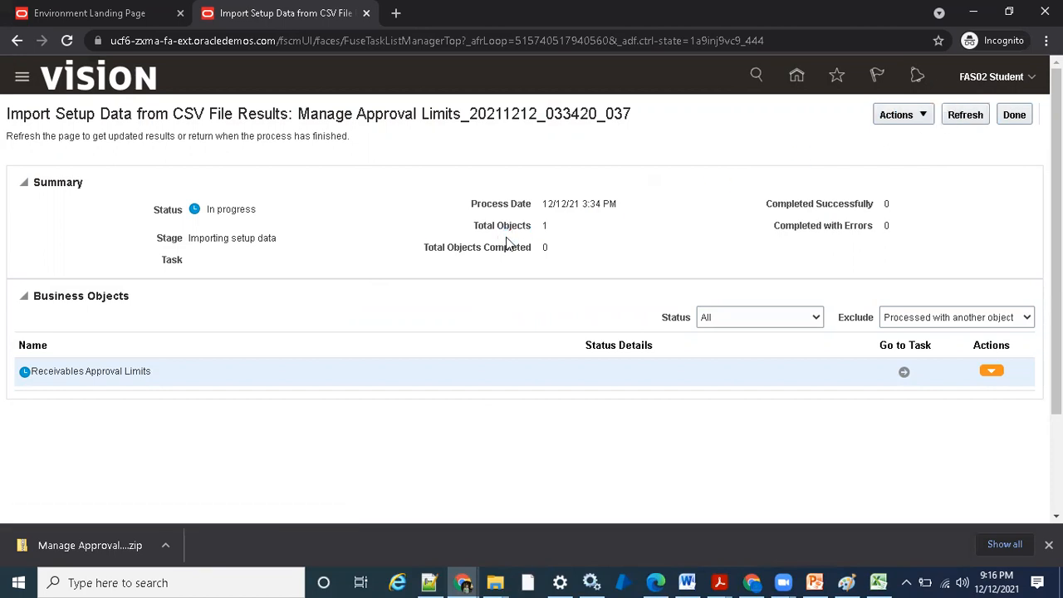
pyautogui.click(965, 114)
pyautogui.click(964, 116)
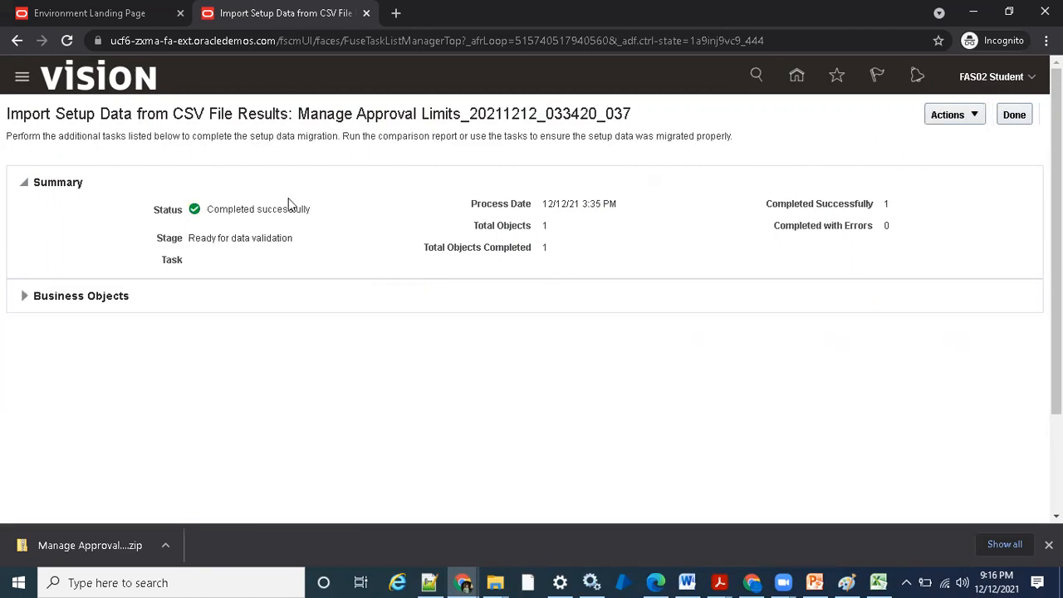
pyautogui.click(1012, 116)
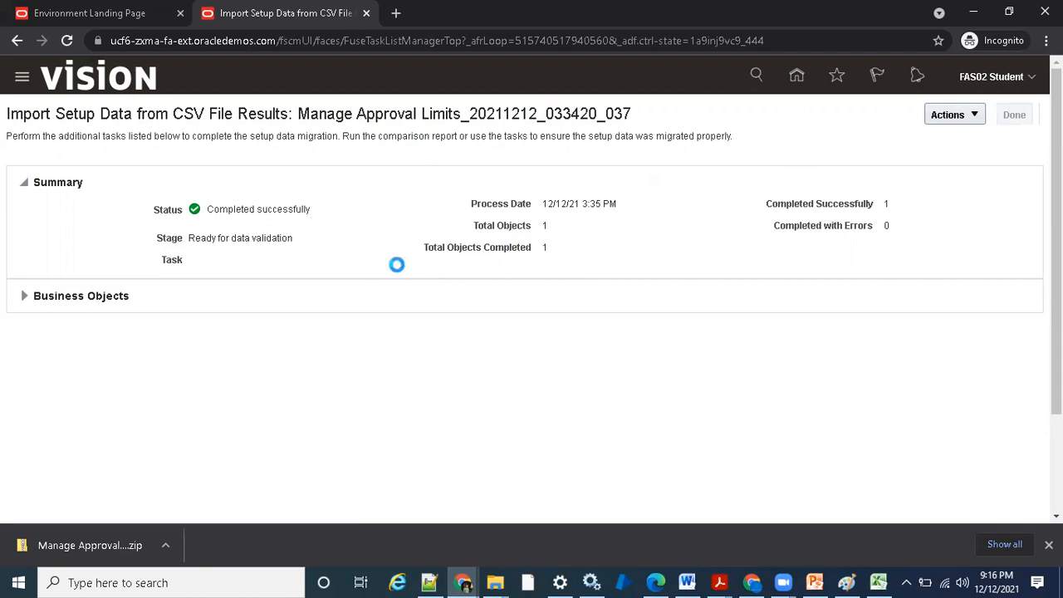
# - Open the Manage Approval Limits task and pick FAS01.STUDENT as the User Name criterion through an advanced search for names starting with FAS01
pyautogui.click(471, 271)
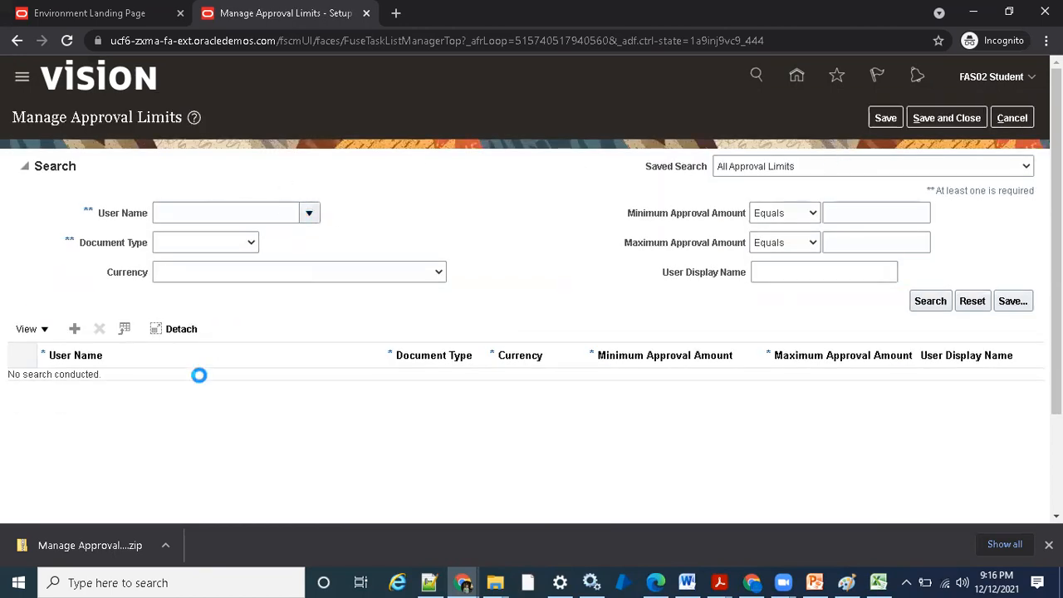
pyautogui.click(174, 471)
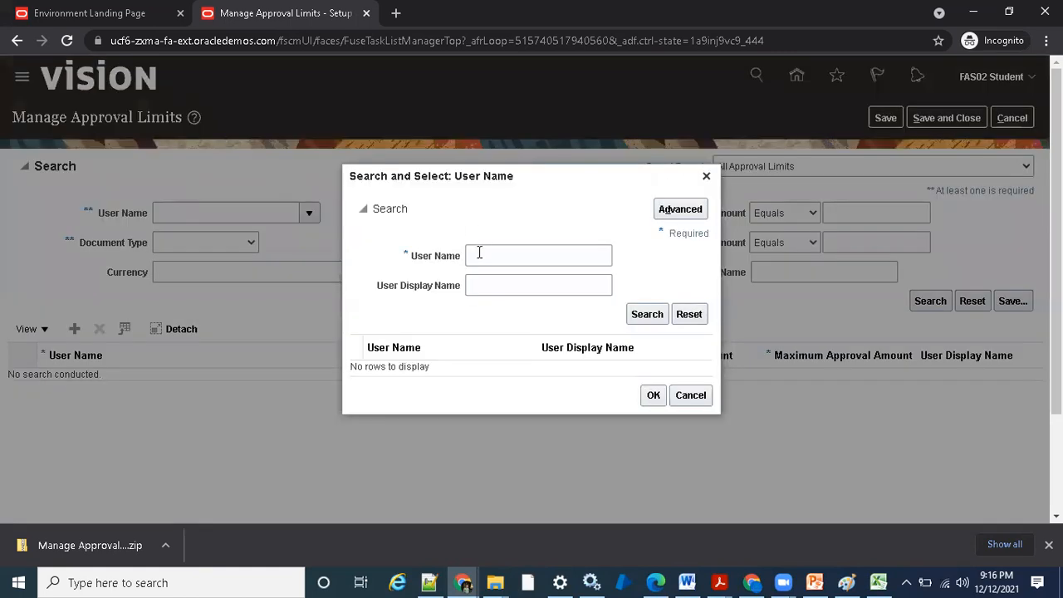
pyautogui.click(484, 255)
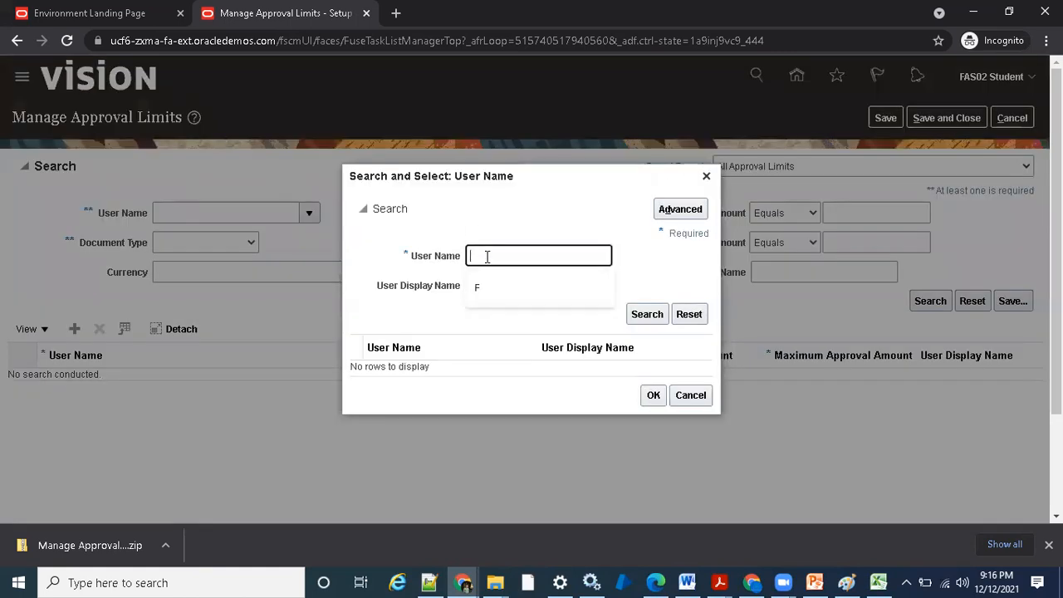
pyautogui.write('F')
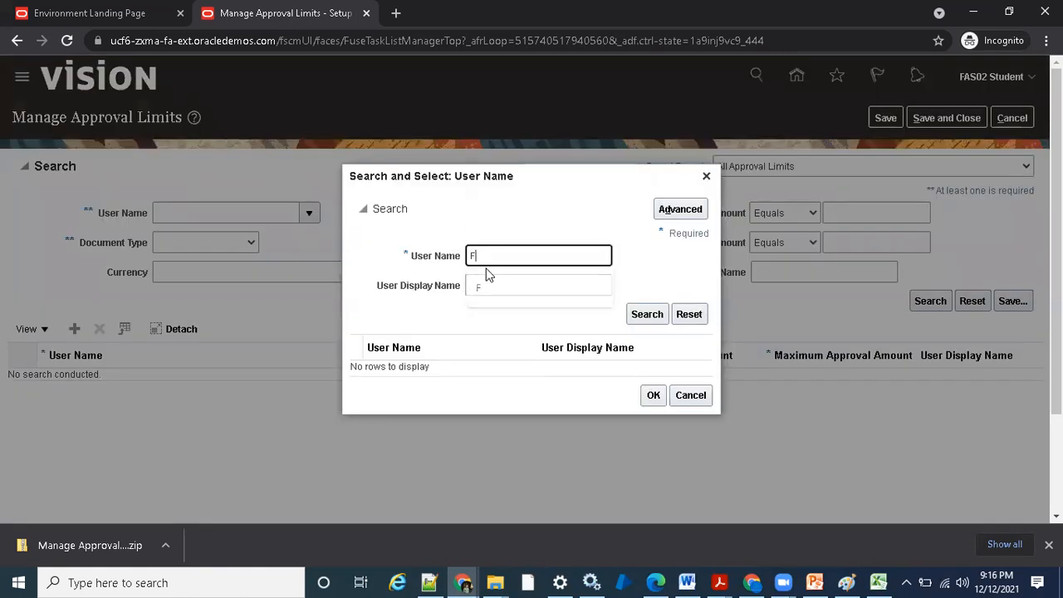
pyautogui.write('AS01')
pyautogui.click(685, 209)
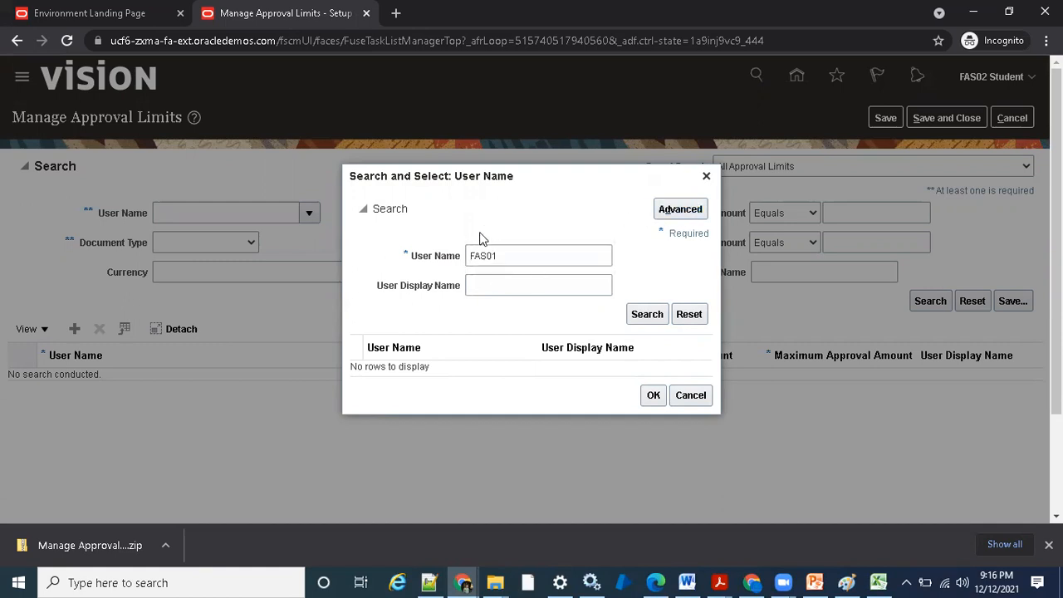
pyautogui.click(486, 254)
pyautogui.click(483, 272)
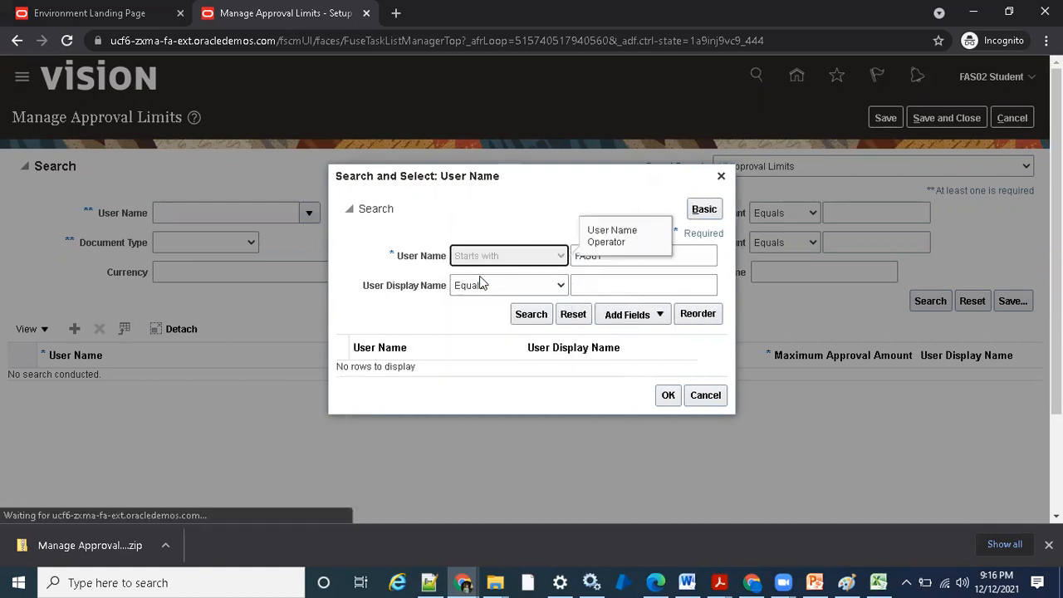
pyautogui.click(543, 319)
pyautogui.click(440, 369)
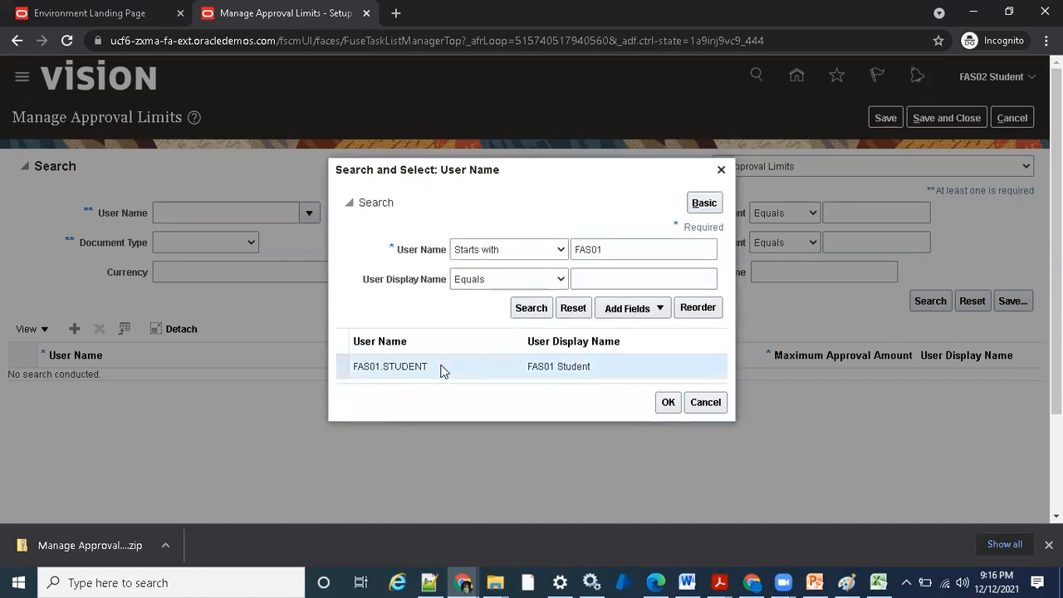
pyautogui.click(667, 401)
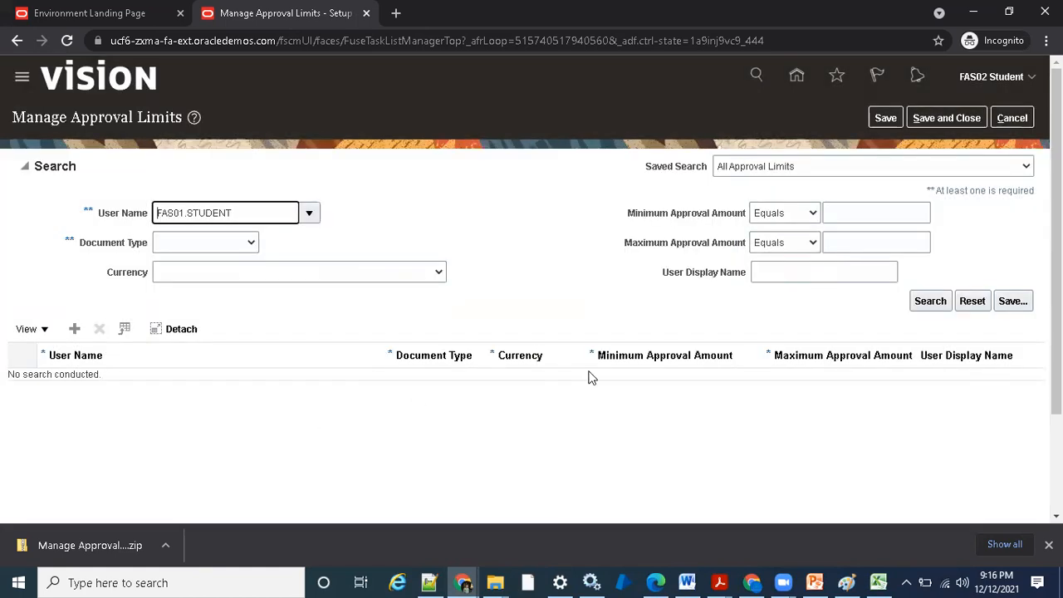
# - Search for FAS01.STUDENT's approval limits and inspect the USD and INR adjustment rows
pyautogui.click(919, 305)
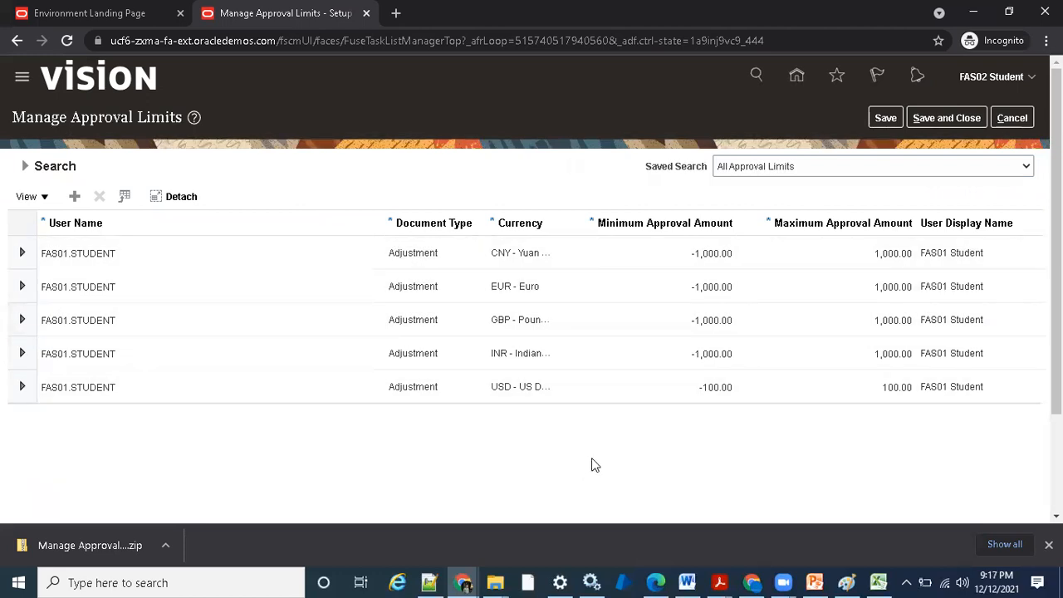
pyautogui.click(546, 385)
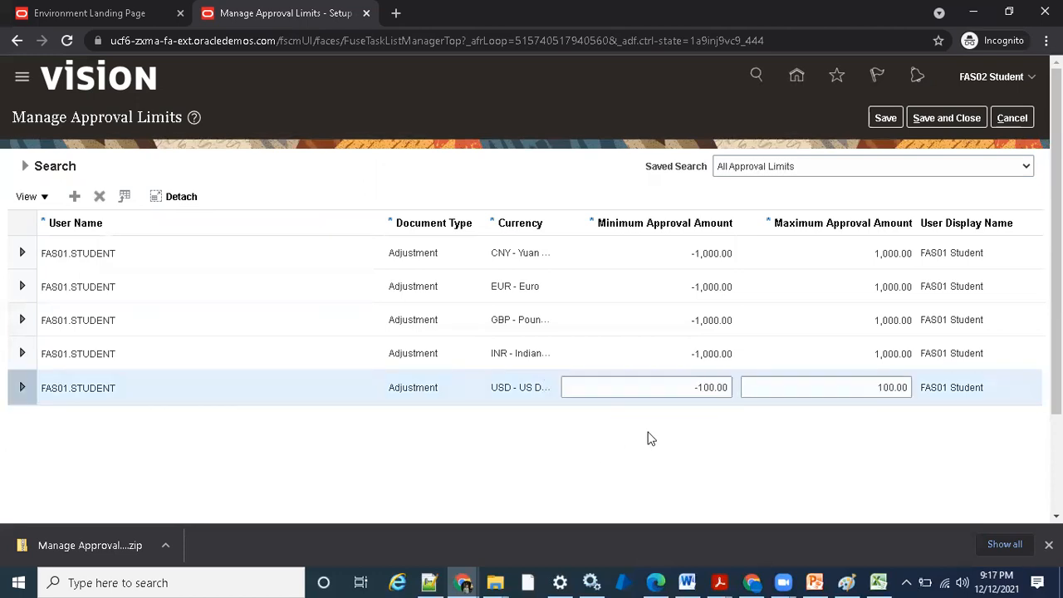
pyautogui.click(498, 351)
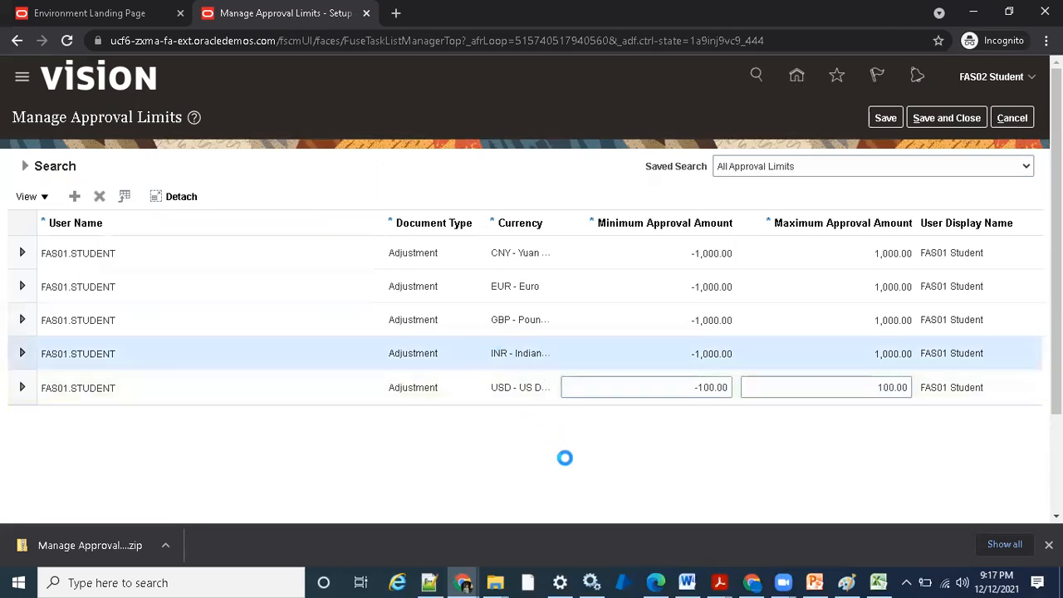